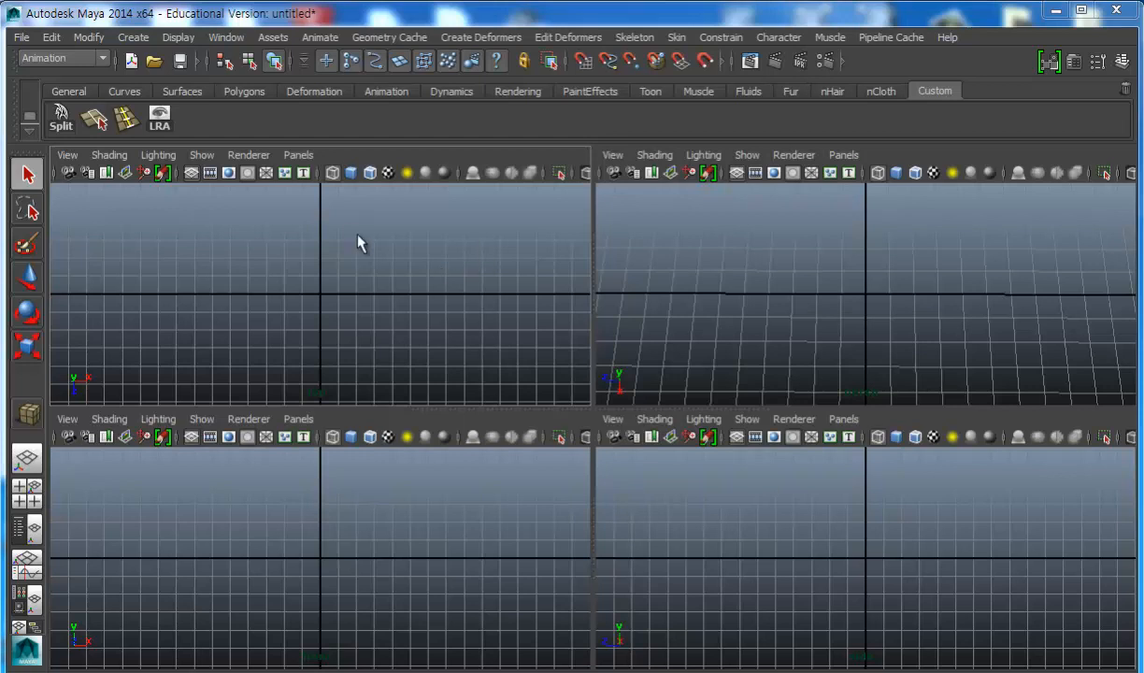
Create a polygon cube about 1.7 wide, 1.3 high and 1.3 deep near the centre of the grid.
left_click(133, 38)
mouse_move(157, 84)
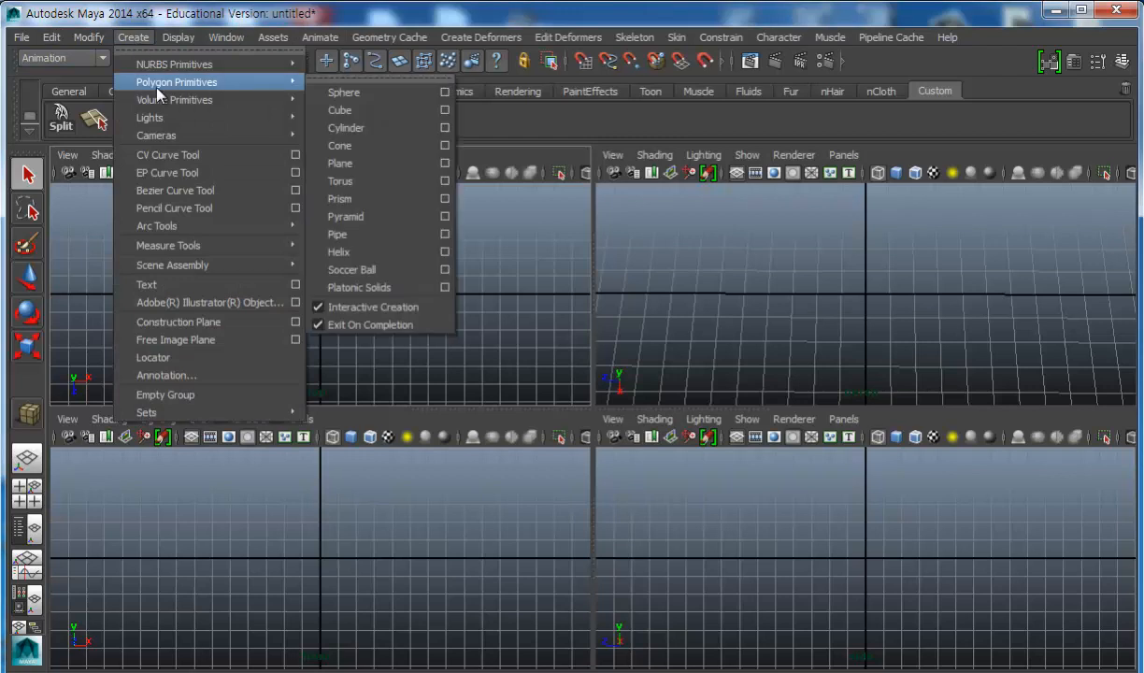
left_click(340, 111)
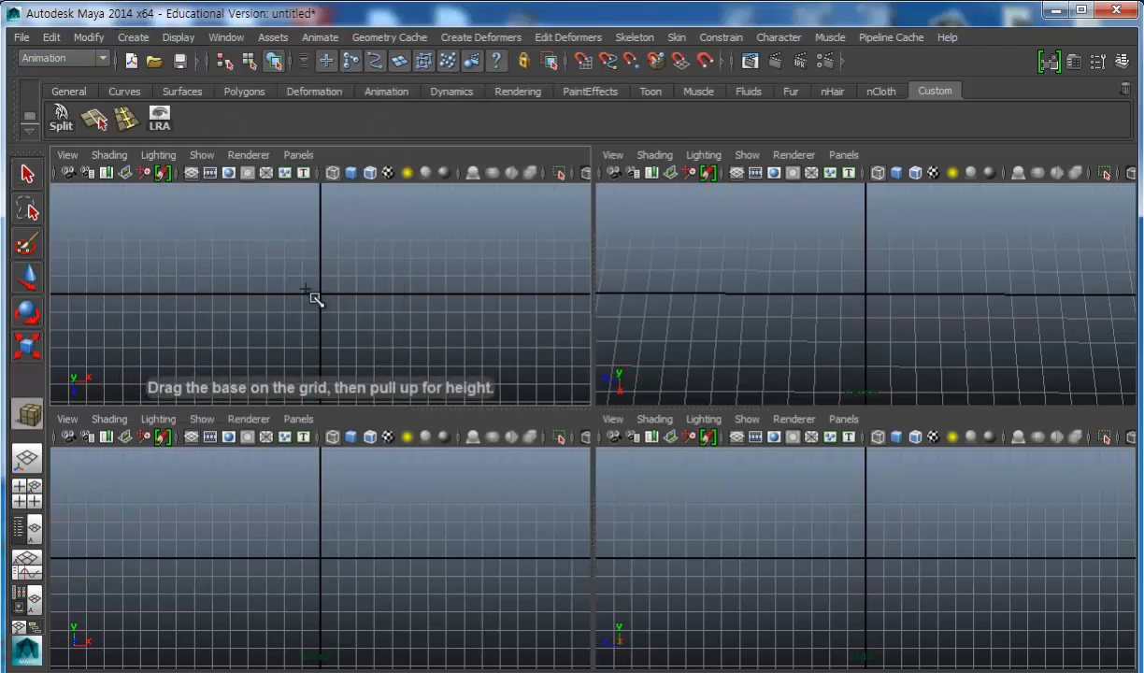
left_click_drag(303, 284, 338, 282)
left_click_drag(901, 286, 838, 252, "alt")
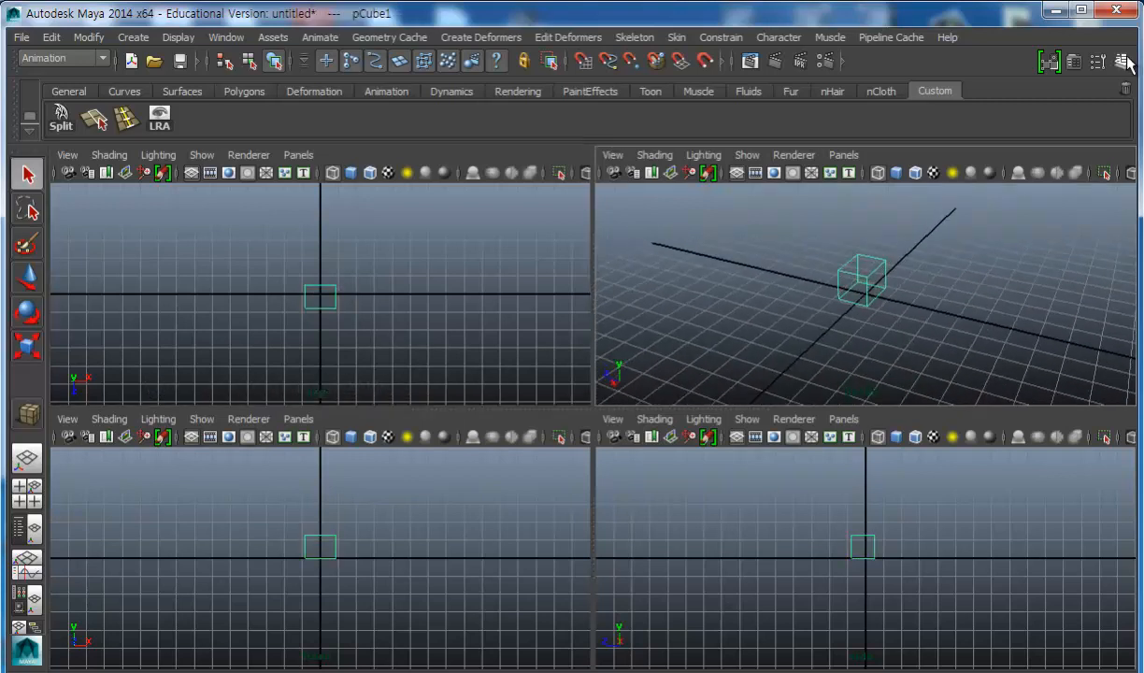
Set the cube's width, height and depth to 0.9 each in its creation attributes.
left_click(1074, 61)
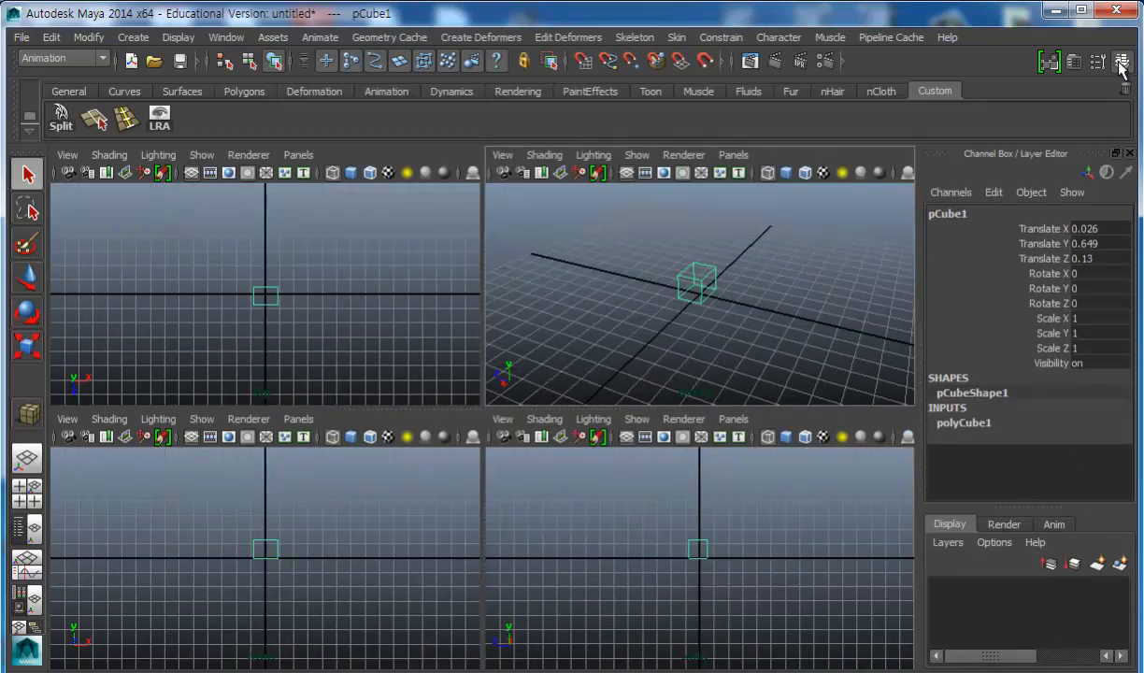
left_click(965, 423)
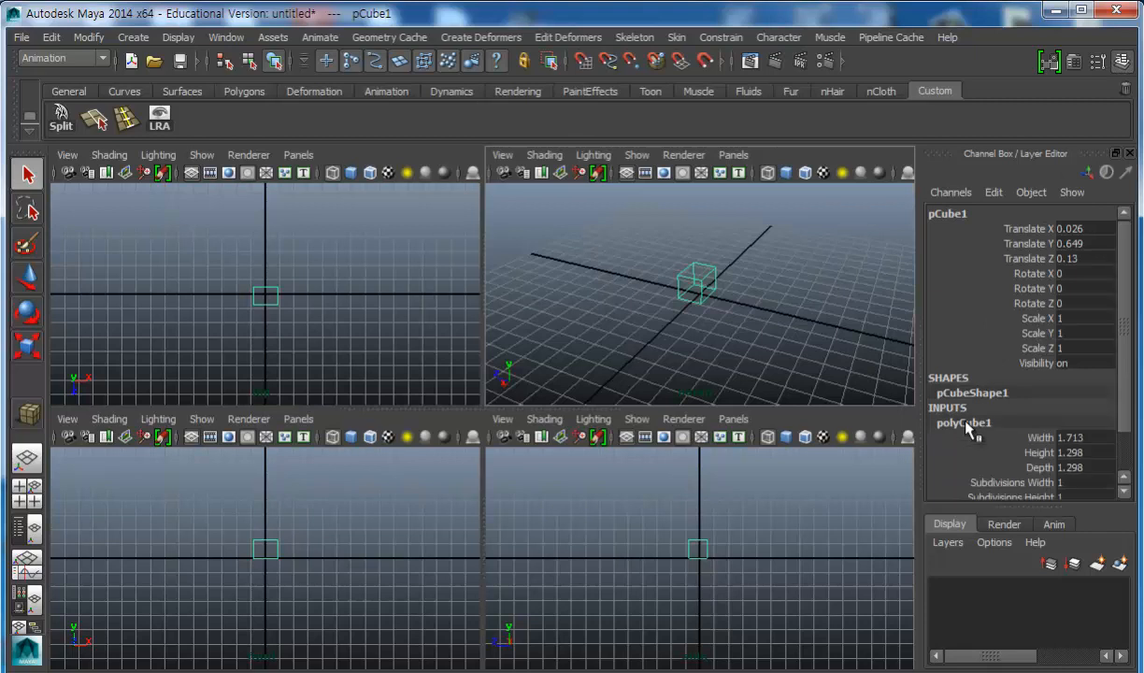
scroll(1129, 418, "down", 1)
double_click(1100, 387)
type("0.")
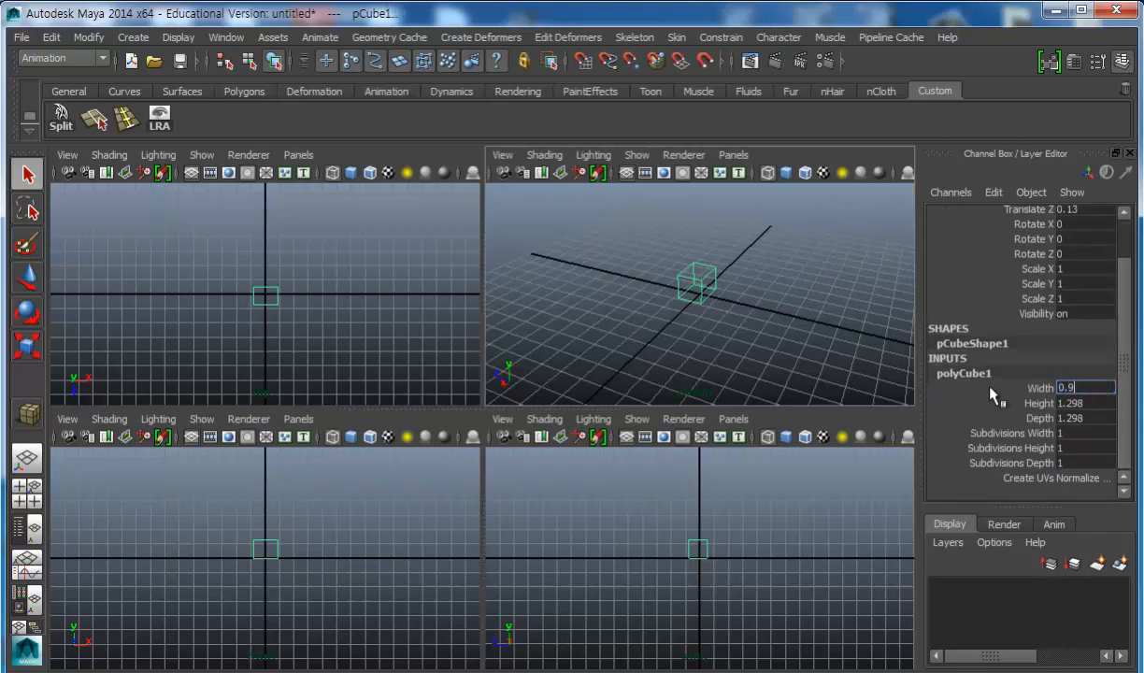
type("9")
key("Tab")
type("0")
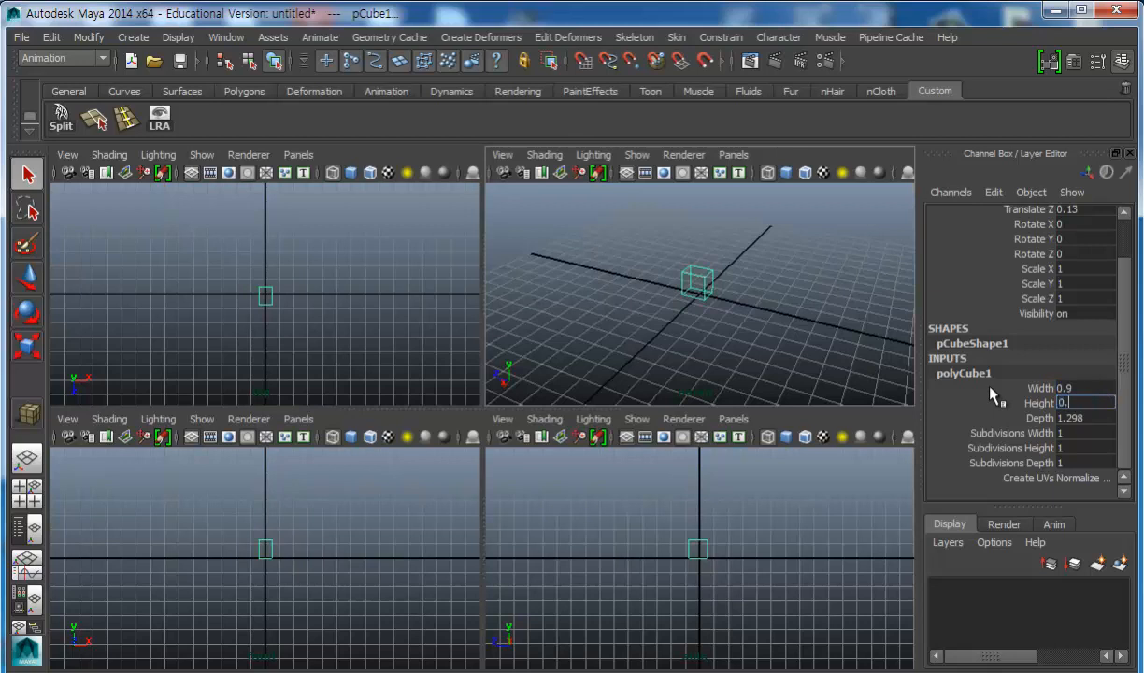
key("Tab")
type("0.9")
key("Return")
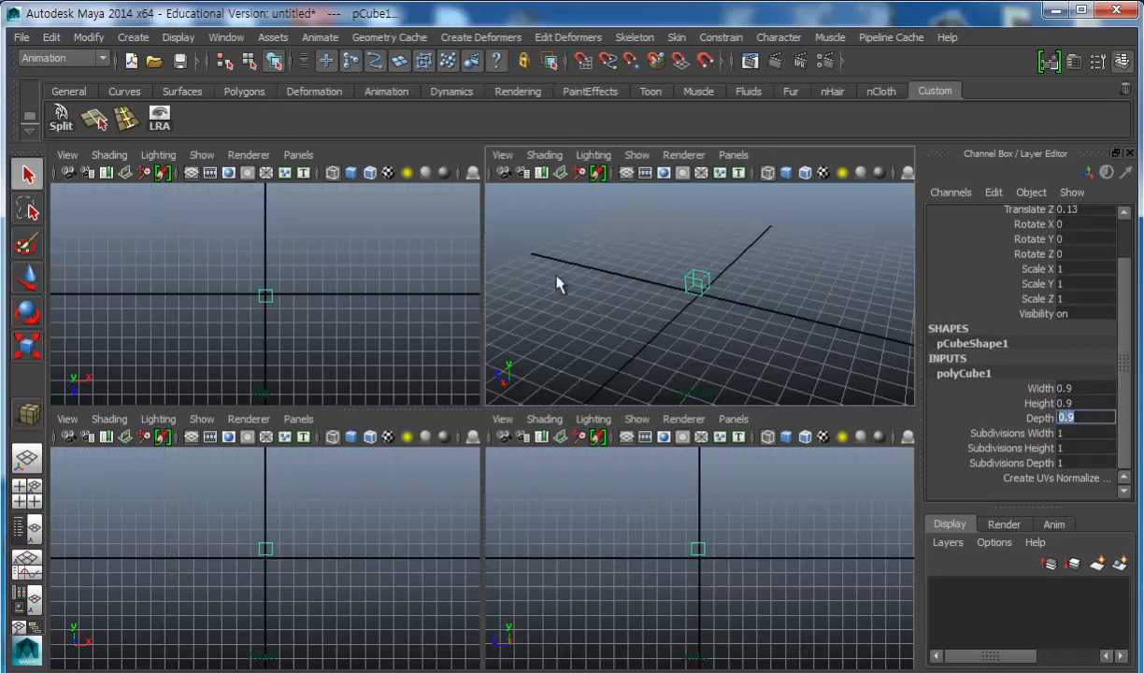
Frame the cube in all four views and show it shaded in the perspective view.
left_click(272, 297)
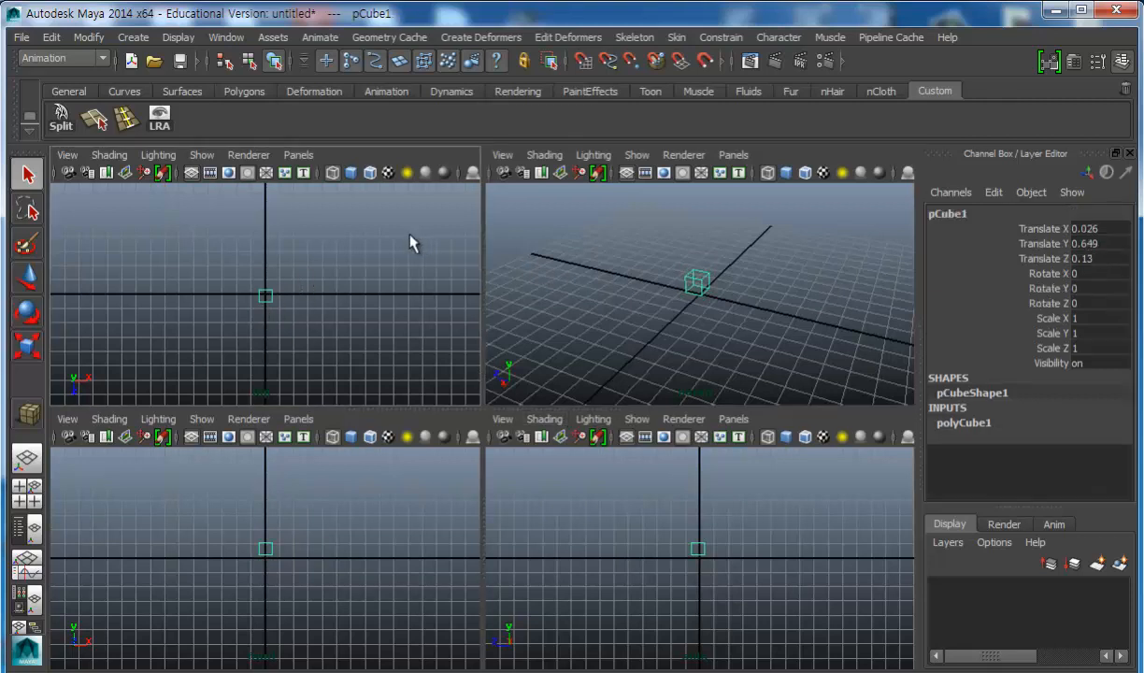
key("f")
key("f")
key("f")
key("f")
key("f")
key("5")
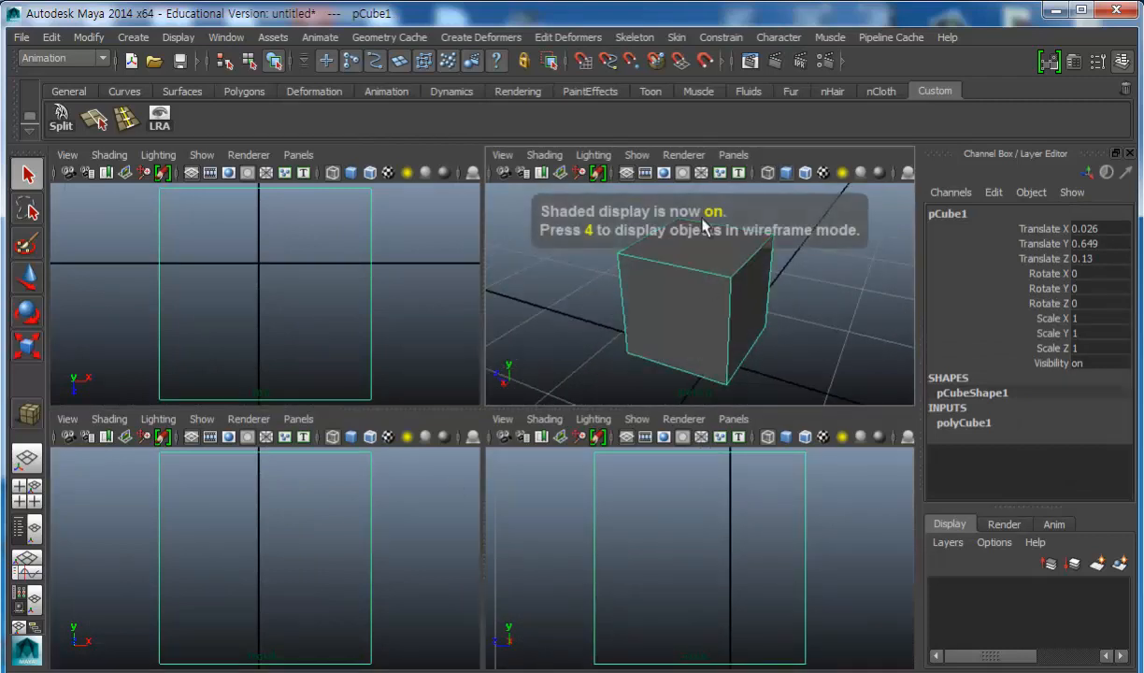
Switch the cube to face component selection.
right_click(722, 260)
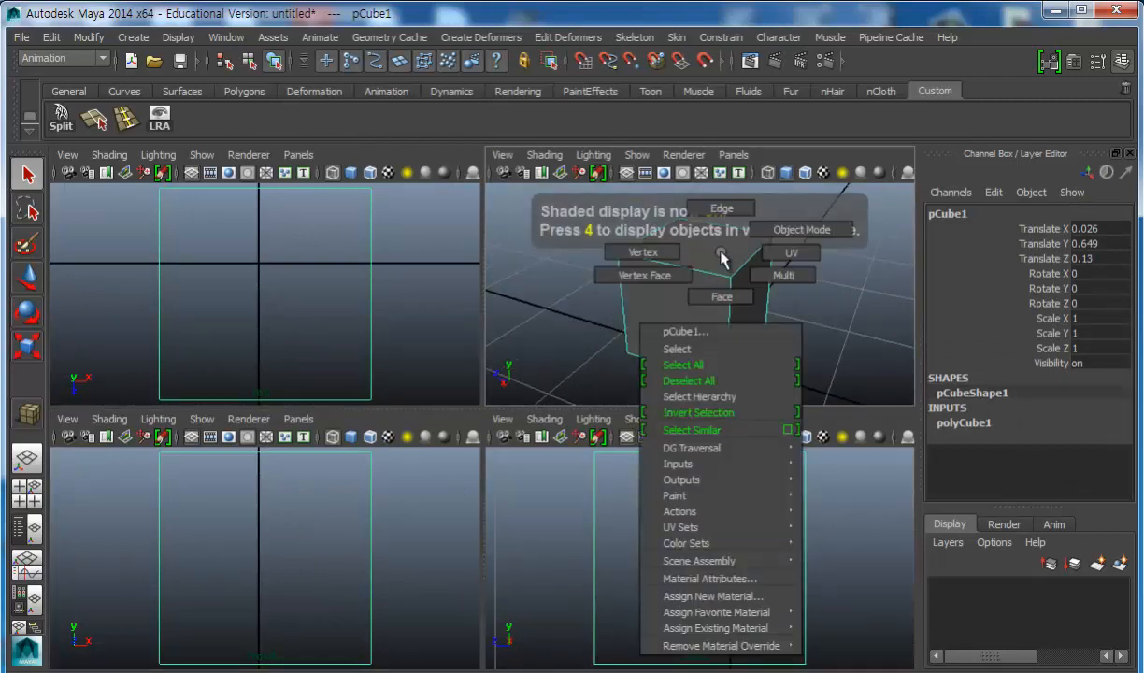
right_click_drag(722, 260, 719, 291)
left_click(701, 246)
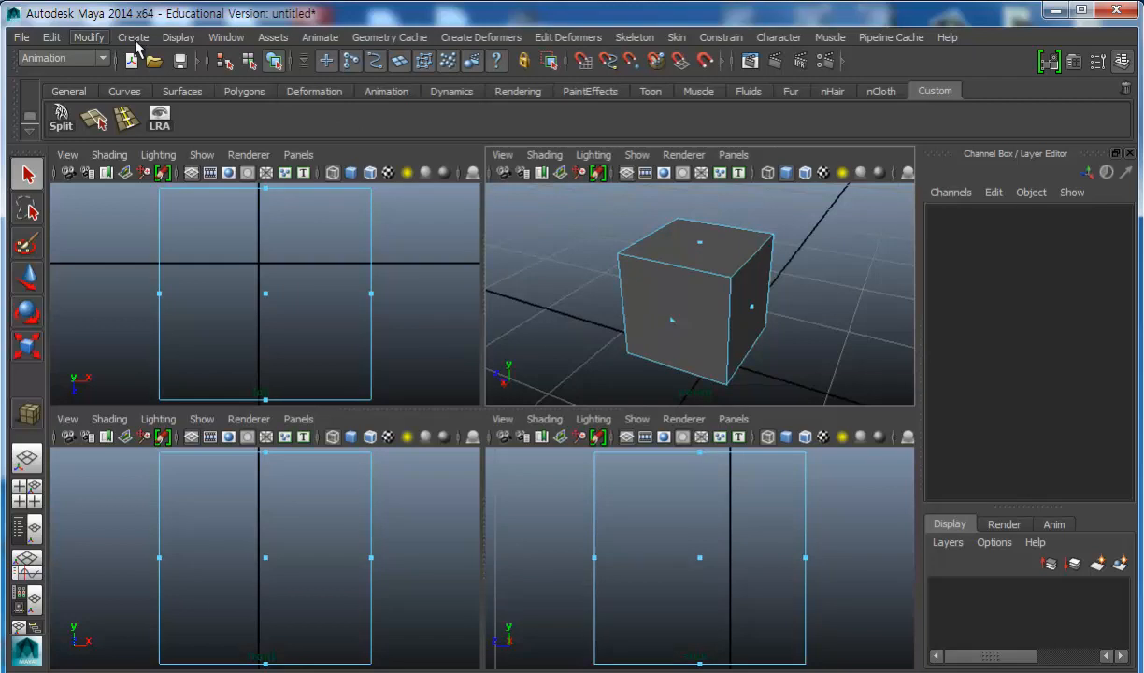
Change the polygon selection preference to select faces with Whole face and save the preferences.
left_click(227, 38)
mouse_move(276, 139)
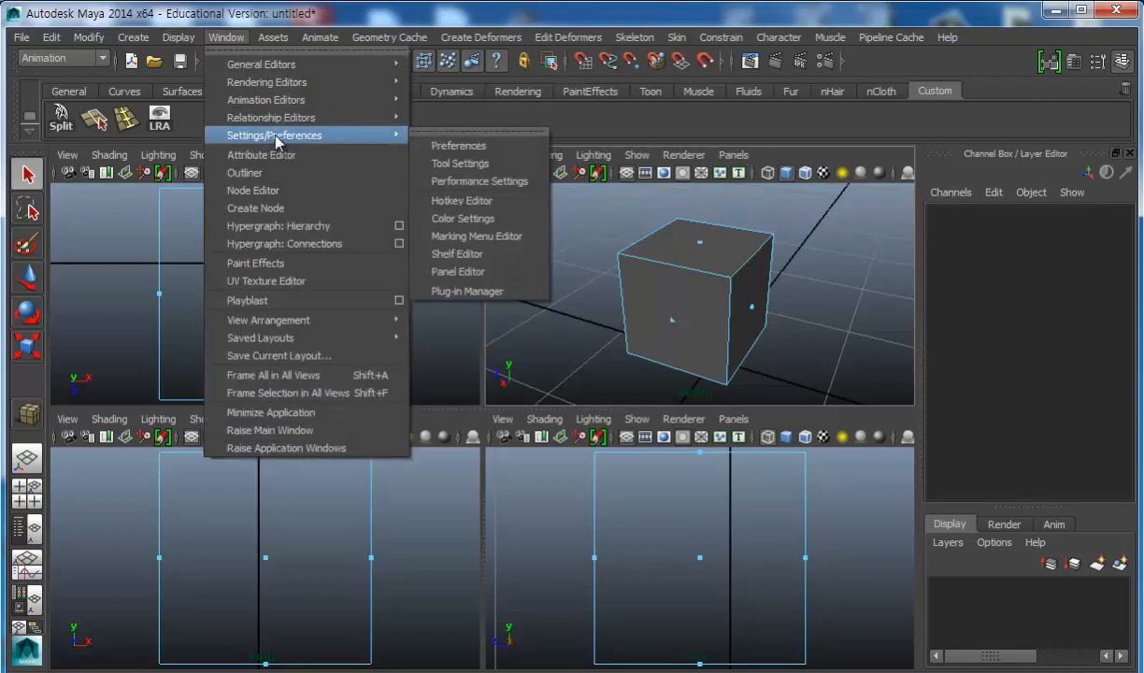
left_click(470, 149)
left_click_drag(609, 219, 393, 49)
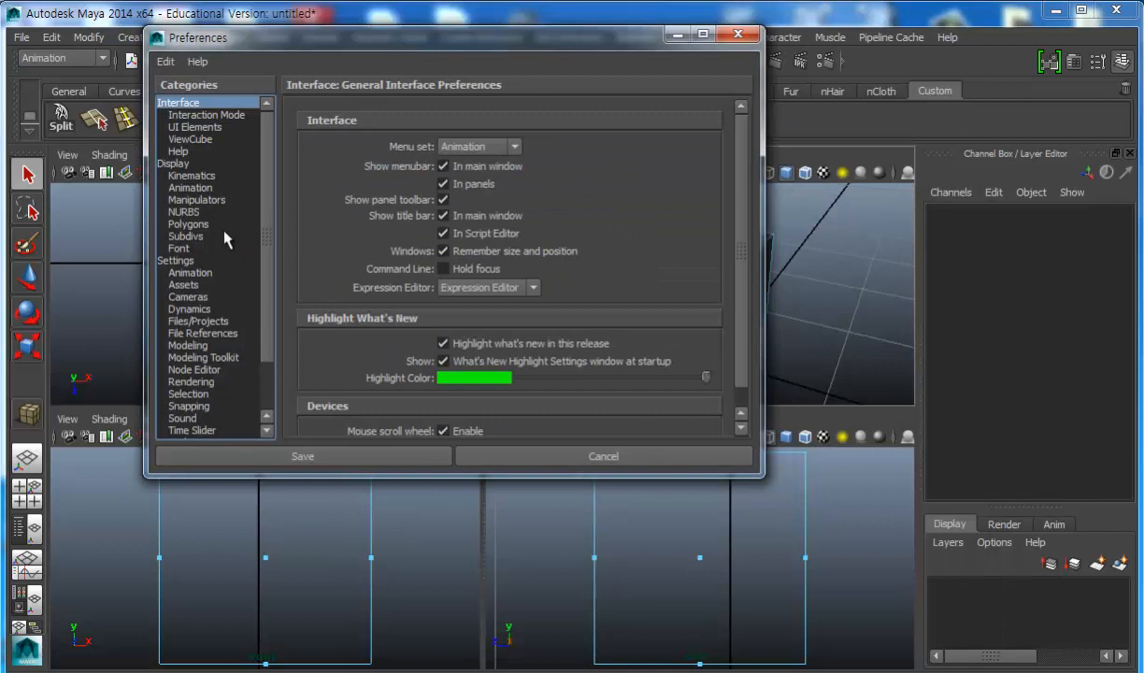
left_click(190, 393)
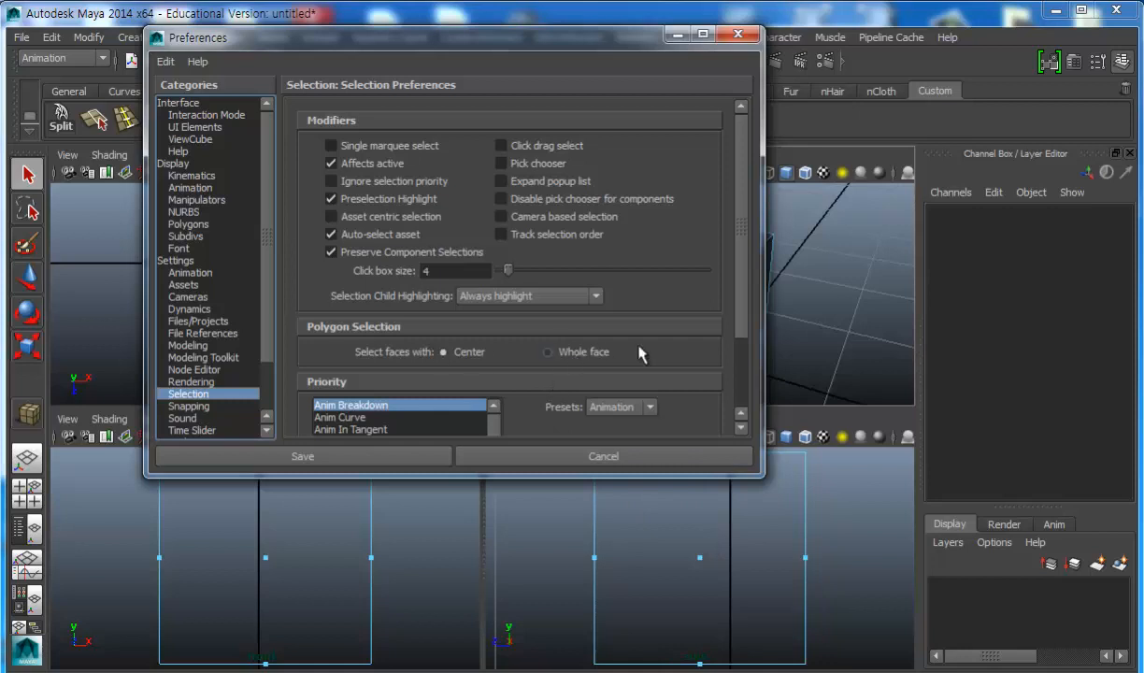
left_click(546, 352)
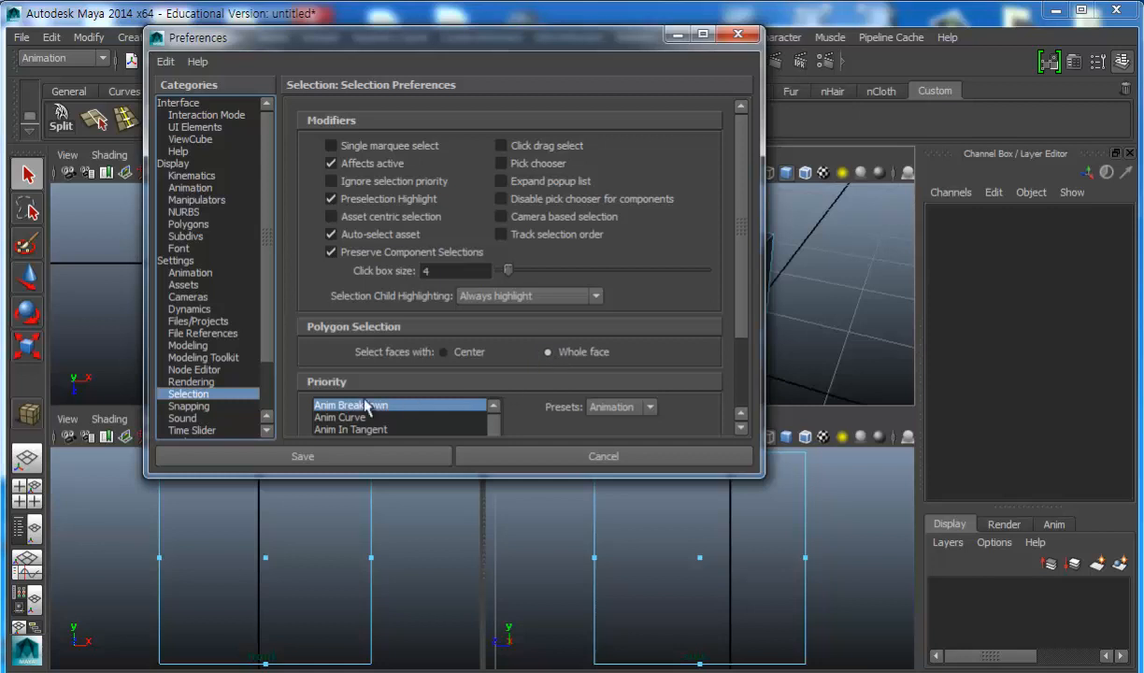
left_click(361, 457)
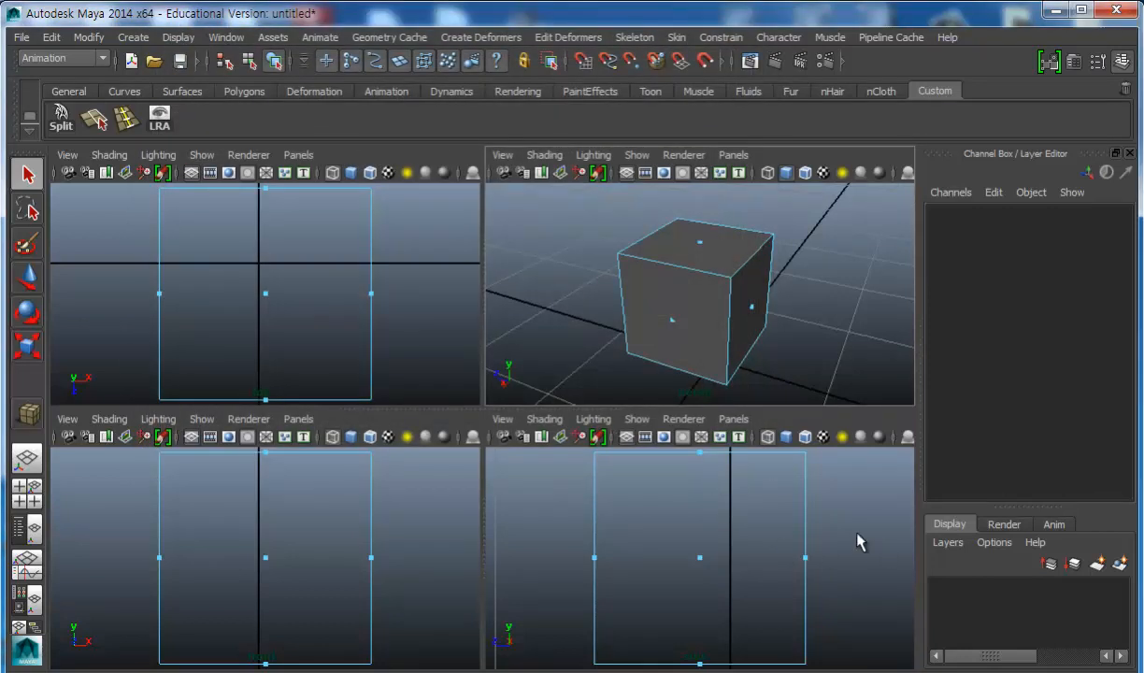
Lower the cube's top face and scale it down uniformly to form a short, tapered block.
left_click(707, 287)
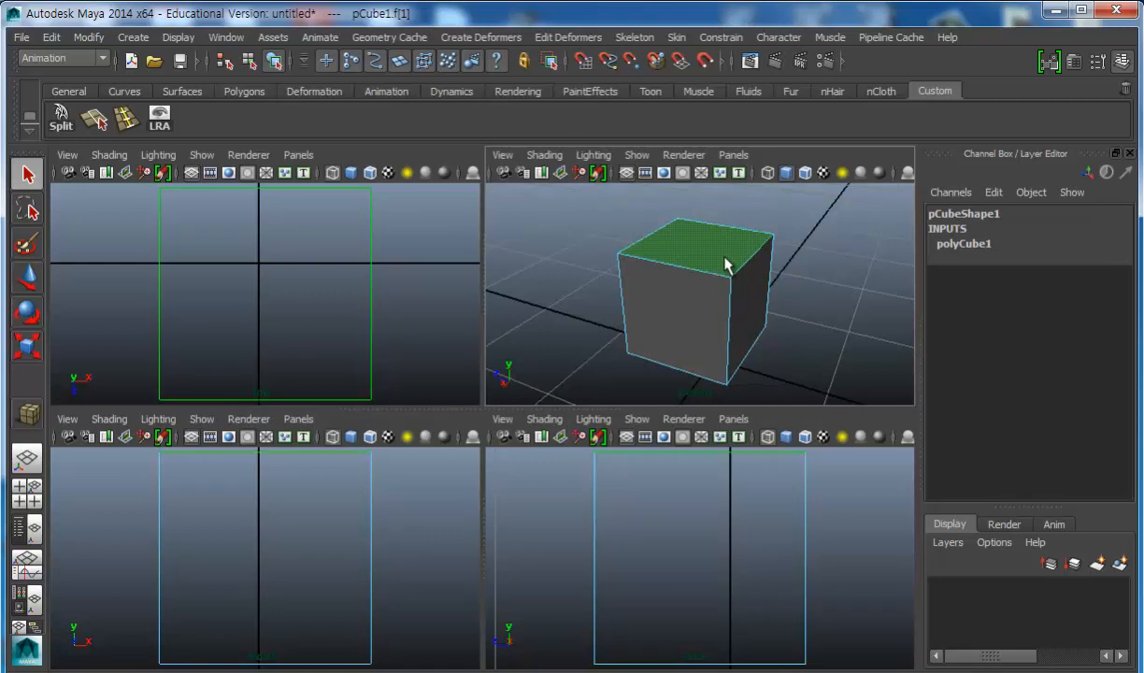
key("w")
left_click_drag(697, 186, 702, 219)
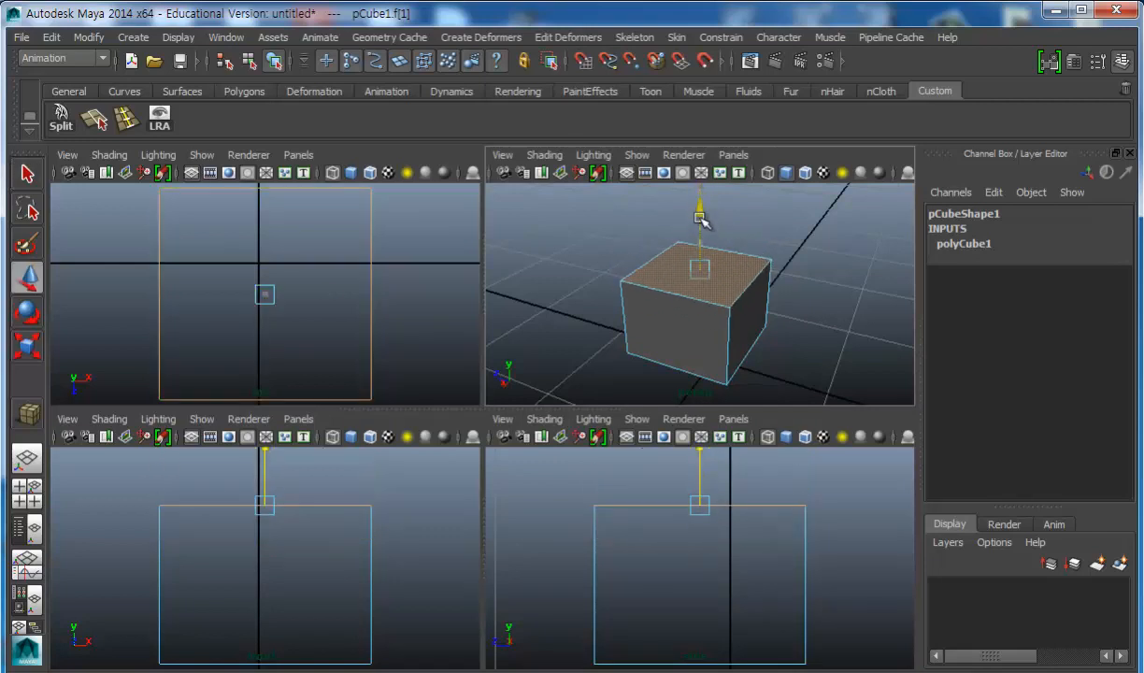
key("r")
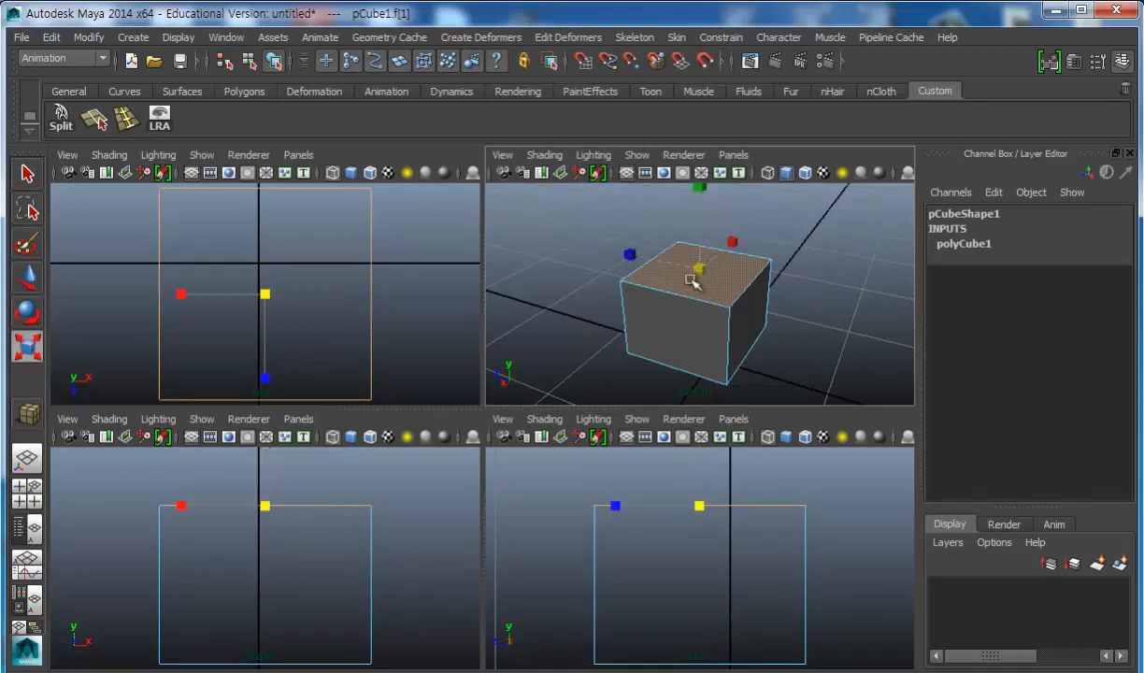
left_click_drag(703, 270, 680, 265)
key("w")
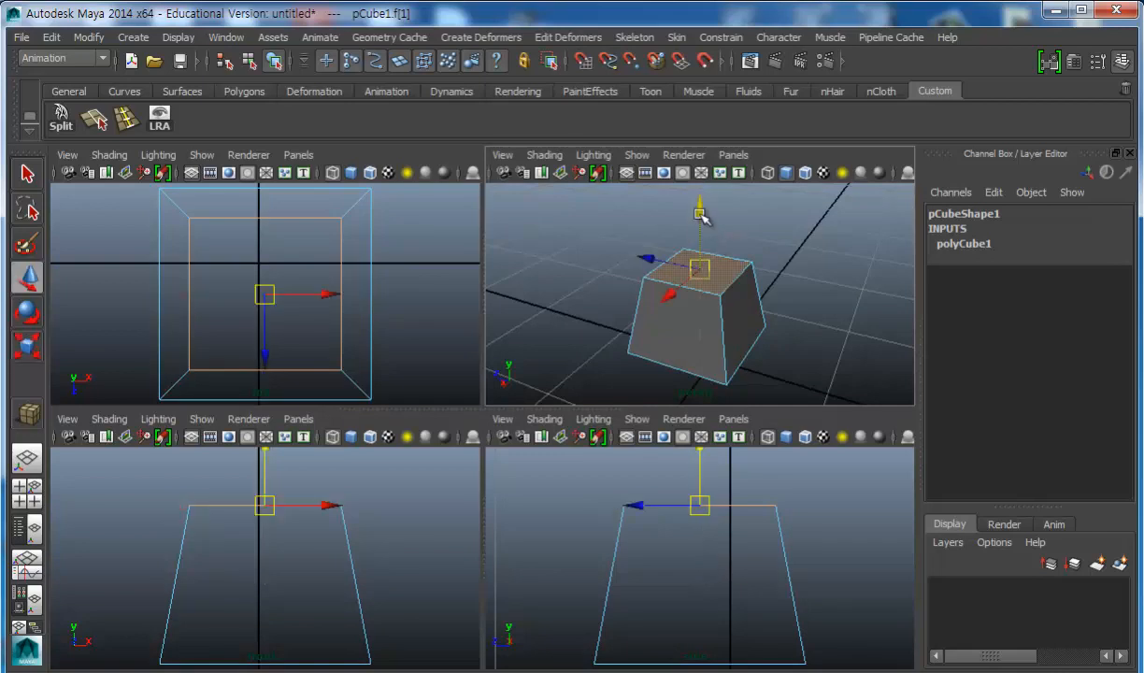
left_click_drag(702, 205, 705, 232)
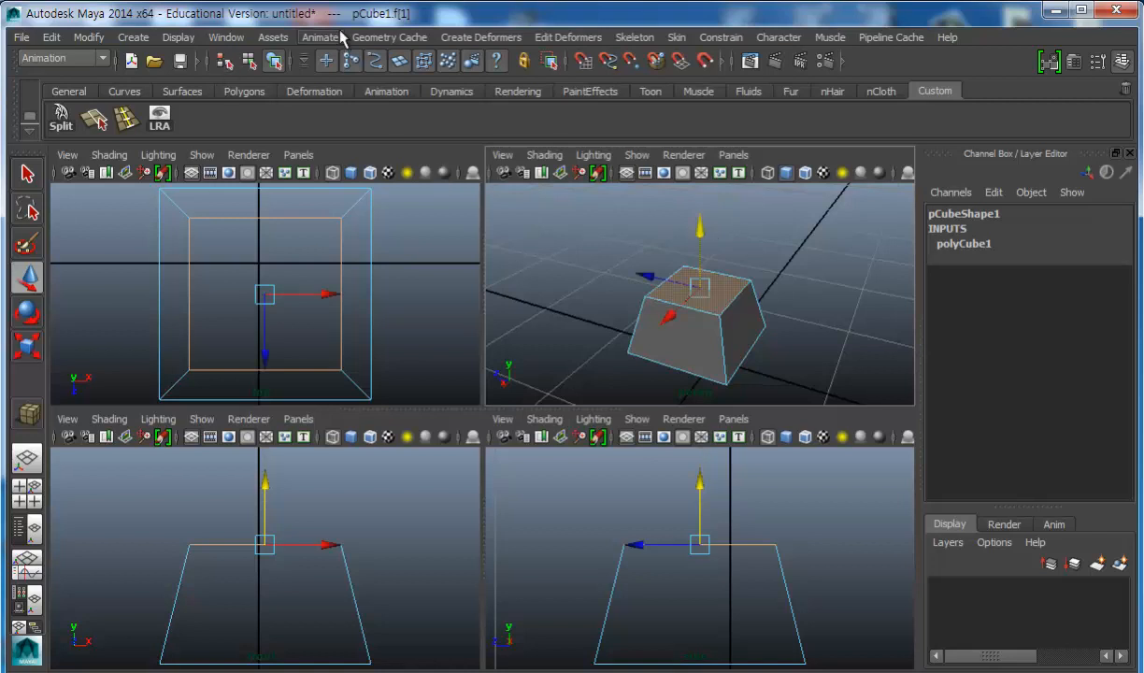
In edge selection, select the tapered block's top edges and sloping corner edges.
left_click_drag(740, 322, 706, 323, "alt")
right_click_drag(705, 323, 734, 274)
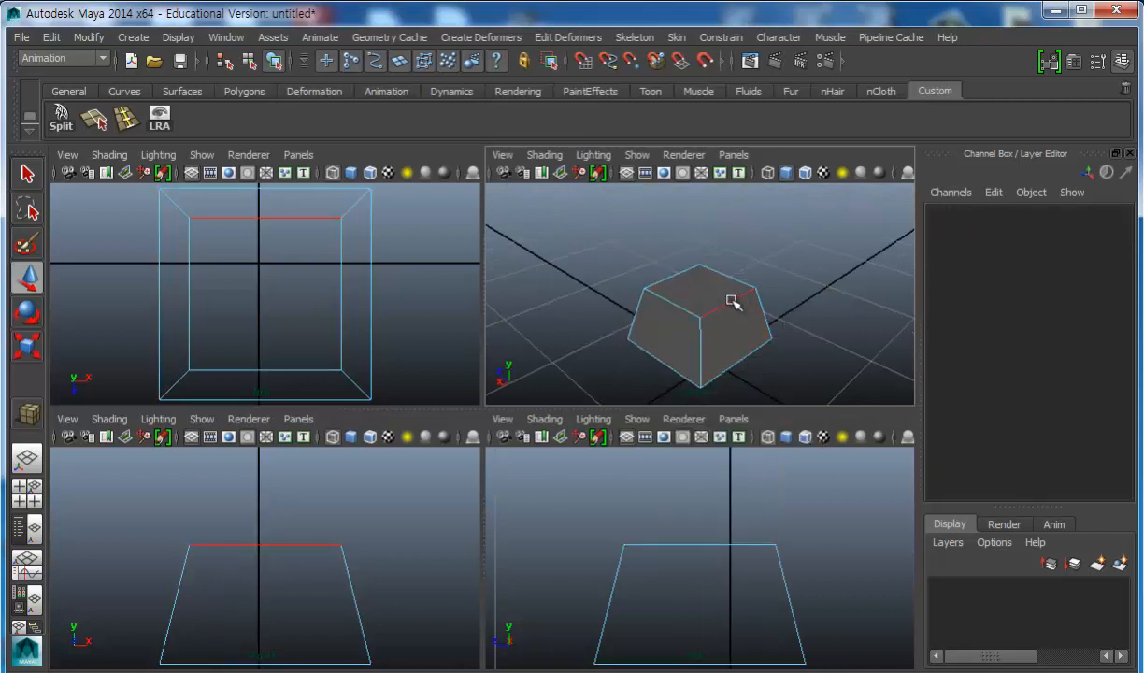
left_click(730, 300)
left_click(658, 298, "shift")
left_click_drag(723, 306, 787, 333, "alt")
left_click(726, 348, "shift")
left_click(756, 297, "shift")
left_click(681, 350, "shift")
left_click_drag(681, 350, 738, 293, "alt")
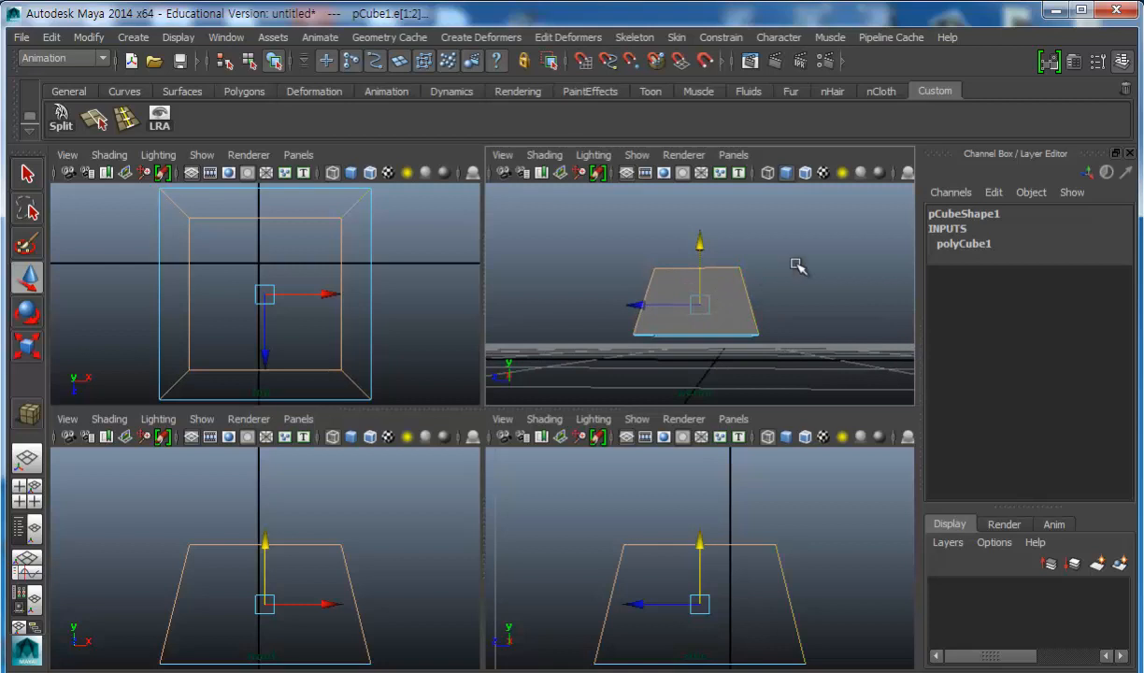
Select all edges of the block with a marquee and deselect the bottom edges.
left_click_drag(854, 215, 500, 355)
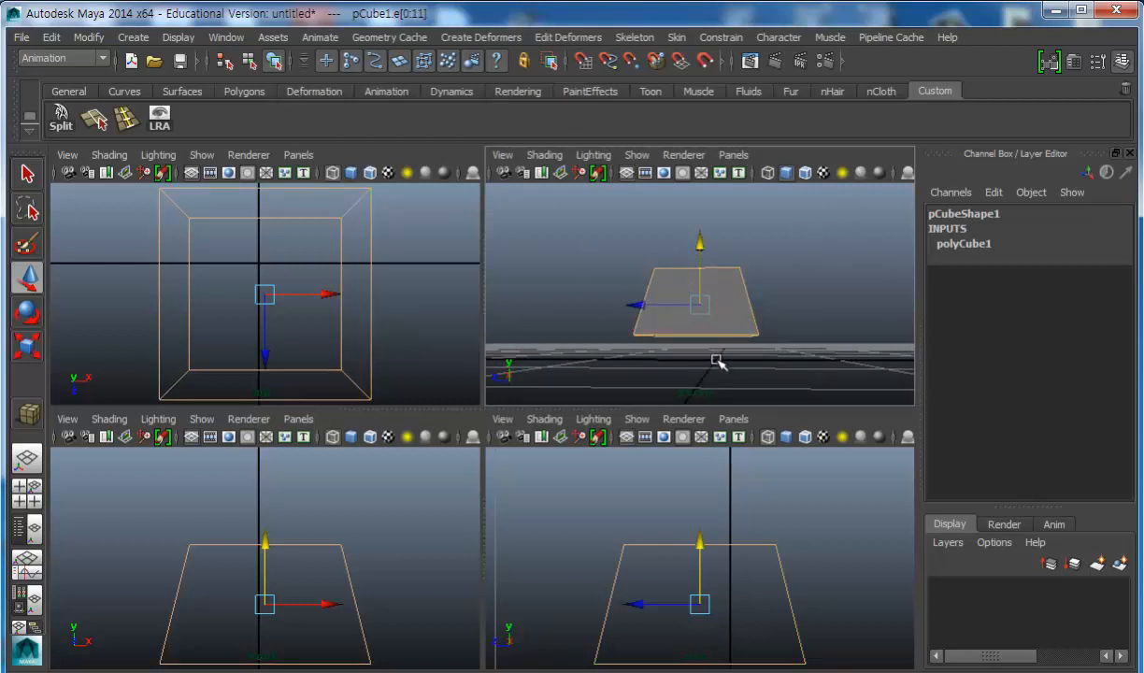
left_click_drag(722, 376, 685, 325)
left_click_drag(685, 325, 661, 345)
left_click_drag(728, 364, 835, 398)
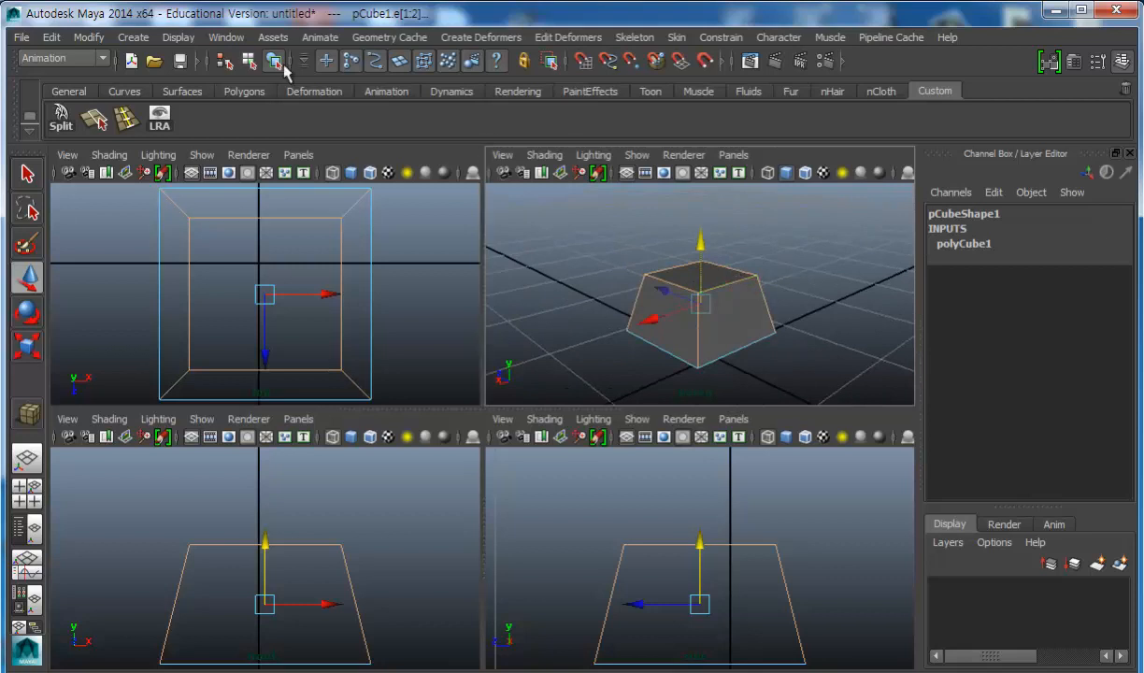
Switch to the Polygons menu set and bevel the selected top and corner edges.
left_click(57, 62)
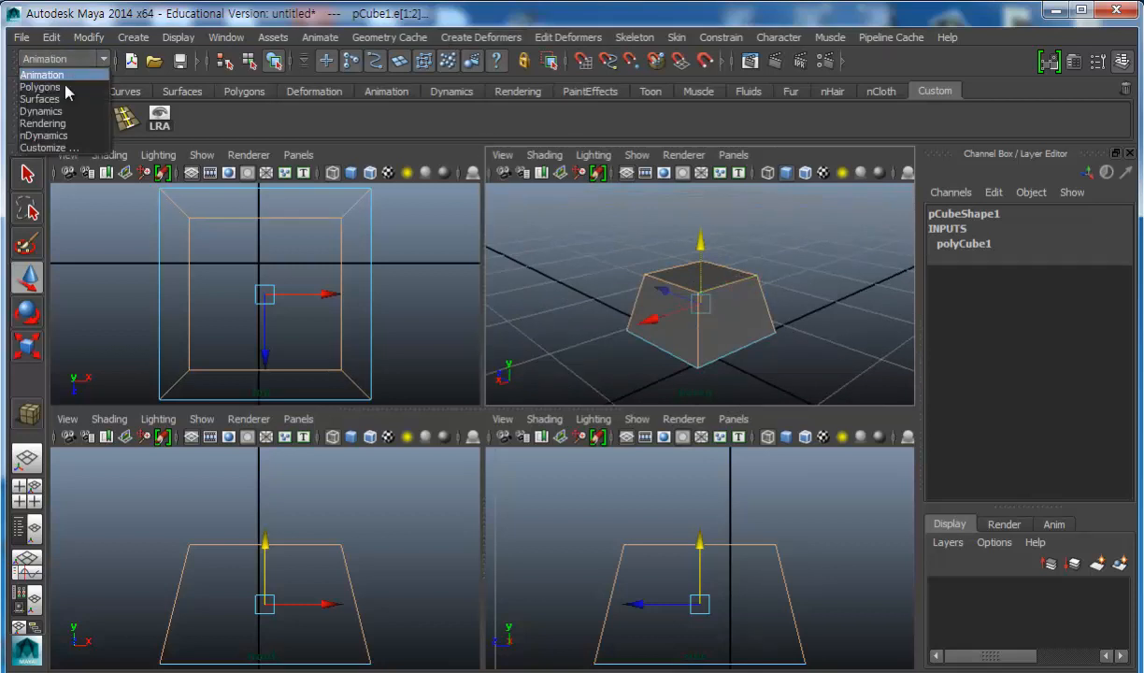
left_click(59, 81)
left_click(400, 39)
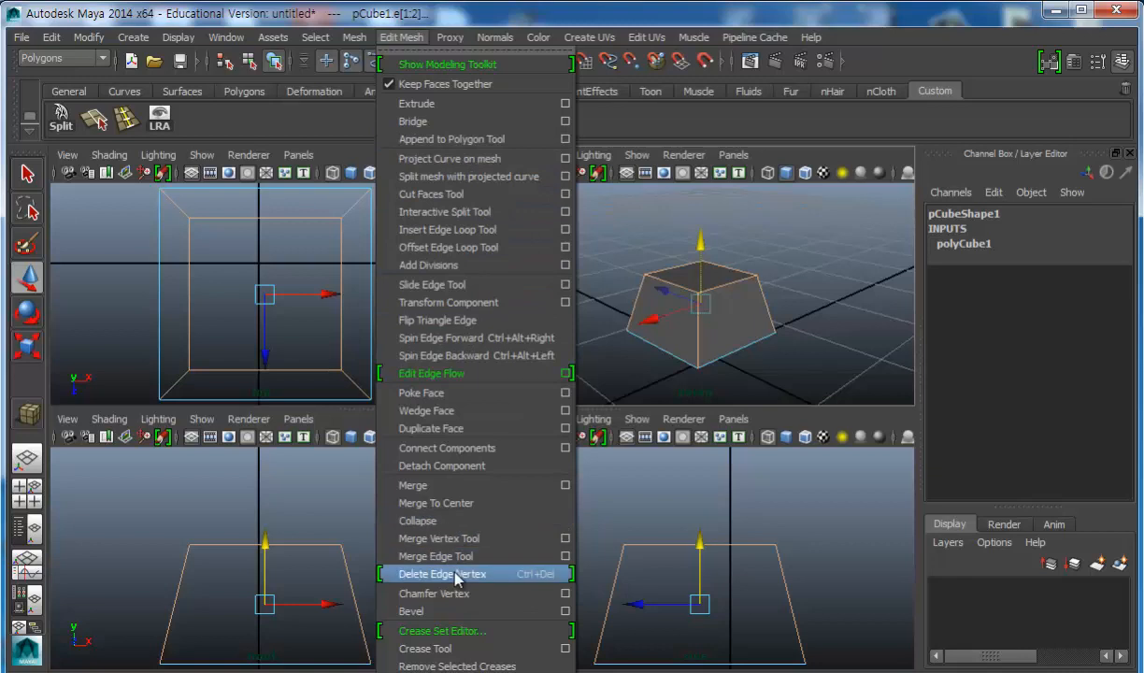
left_click(449, 612)
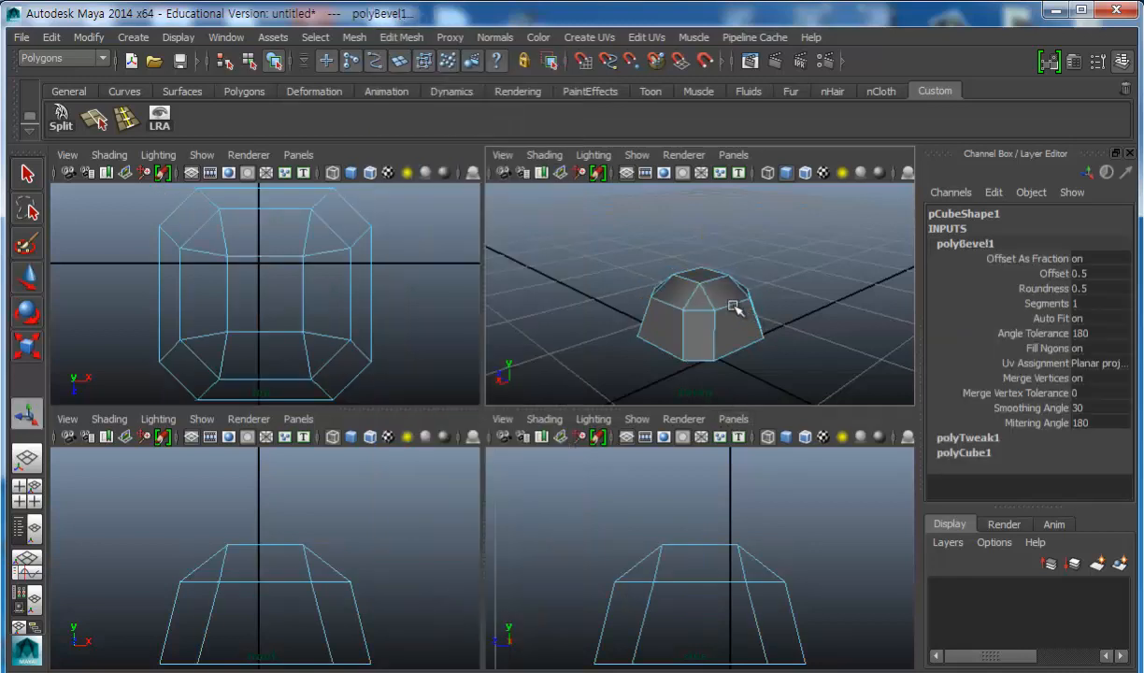
mouse_move(682, 299)
left_mouse_down("alt")
mouse_move(637, 291)
mouse_move(673, 318)
left_mouse_up("alt")
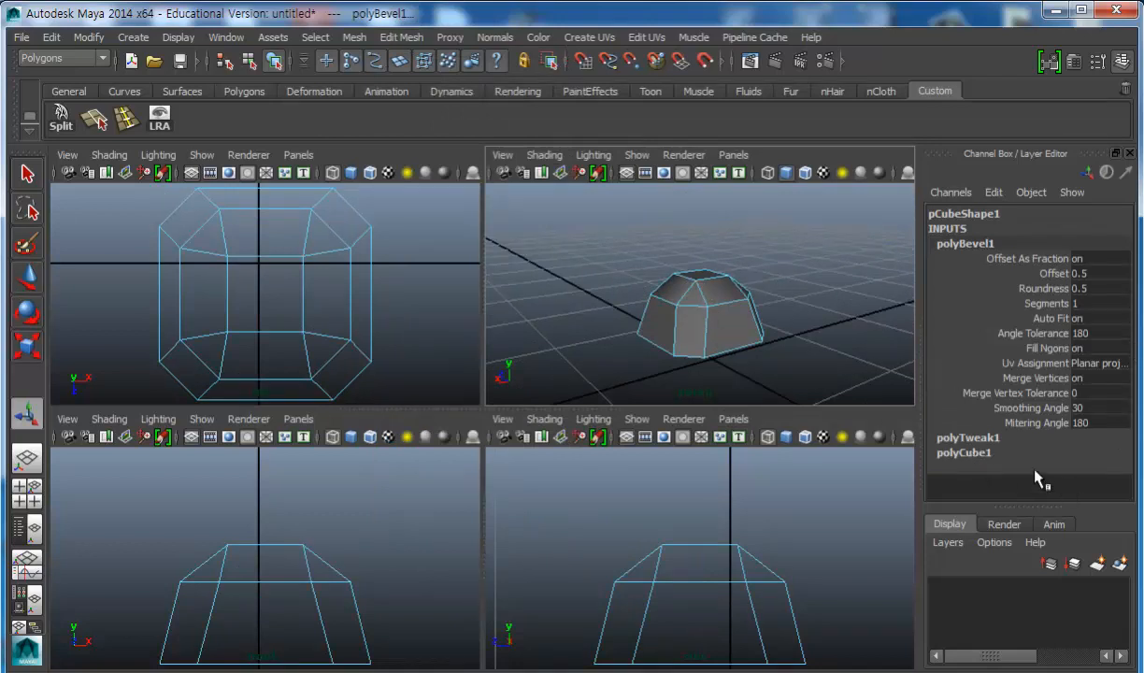
Set the bevel's number of segments to 2.
right_click(747, 306)
mouse_move(747, 307)
right_mouse_down()
mouse_move(726, 314)
mouse_move(748, 305)
right_mouse_up()
left_click(1108, 288)
left_click(1061, 303)
type("2")
key("Return")
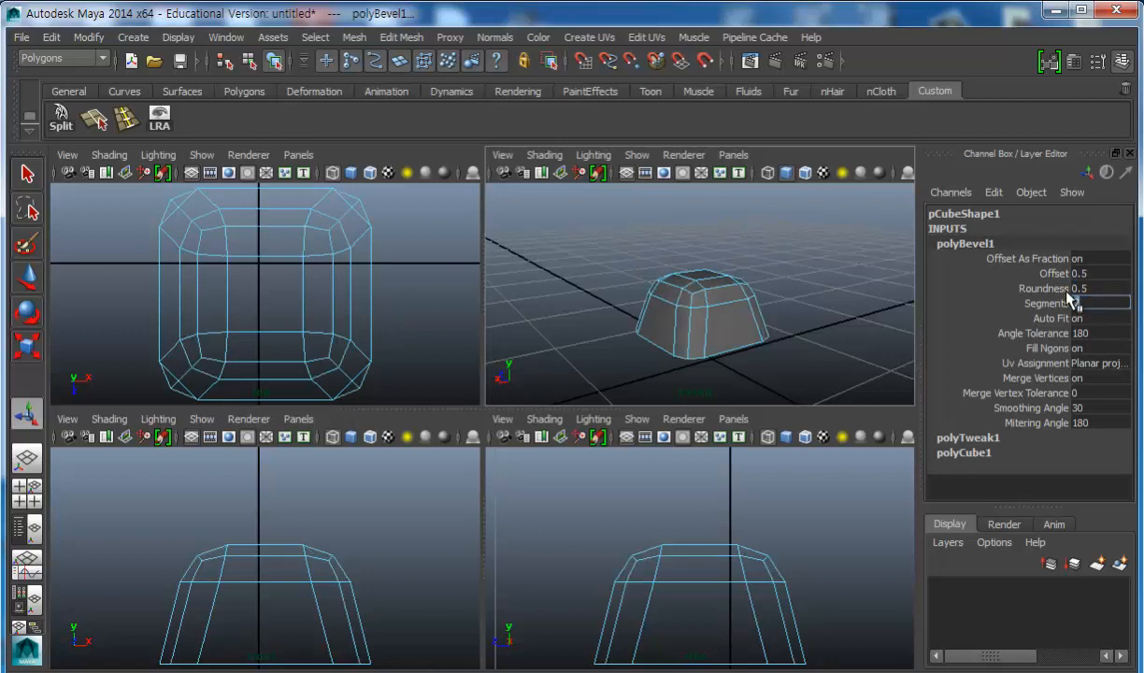
Set the bevel's offset to 0.1 and check the narrow rounded edges up close.
left_click(1106, 289)
left_click(1102, 273)
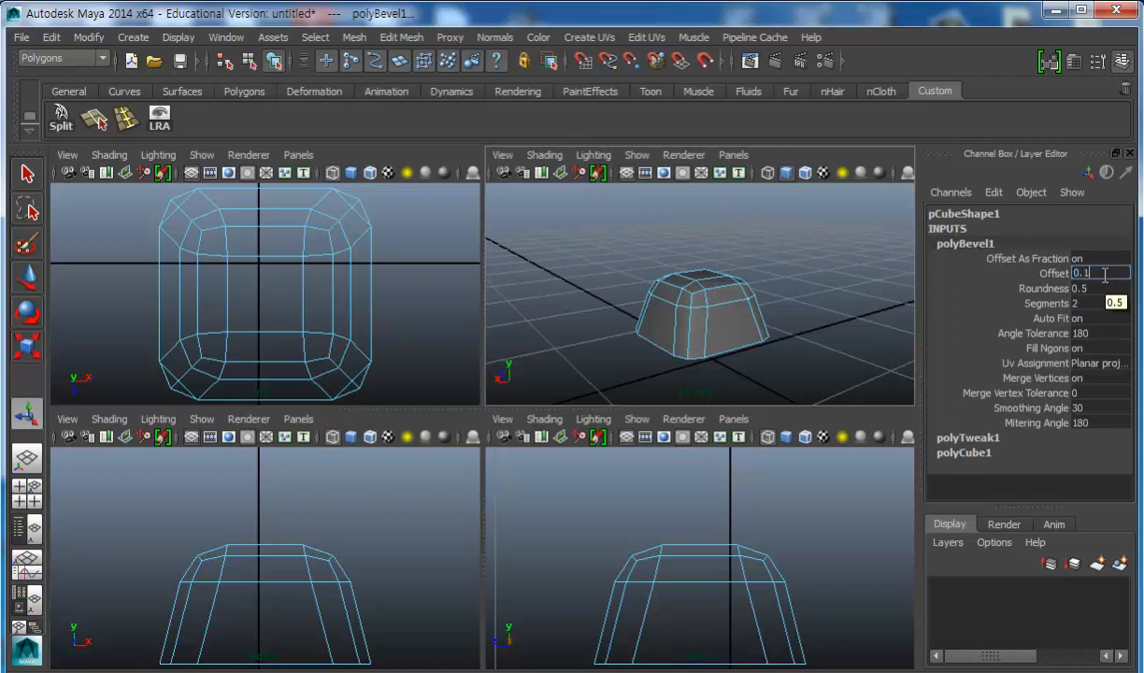
key("Return")
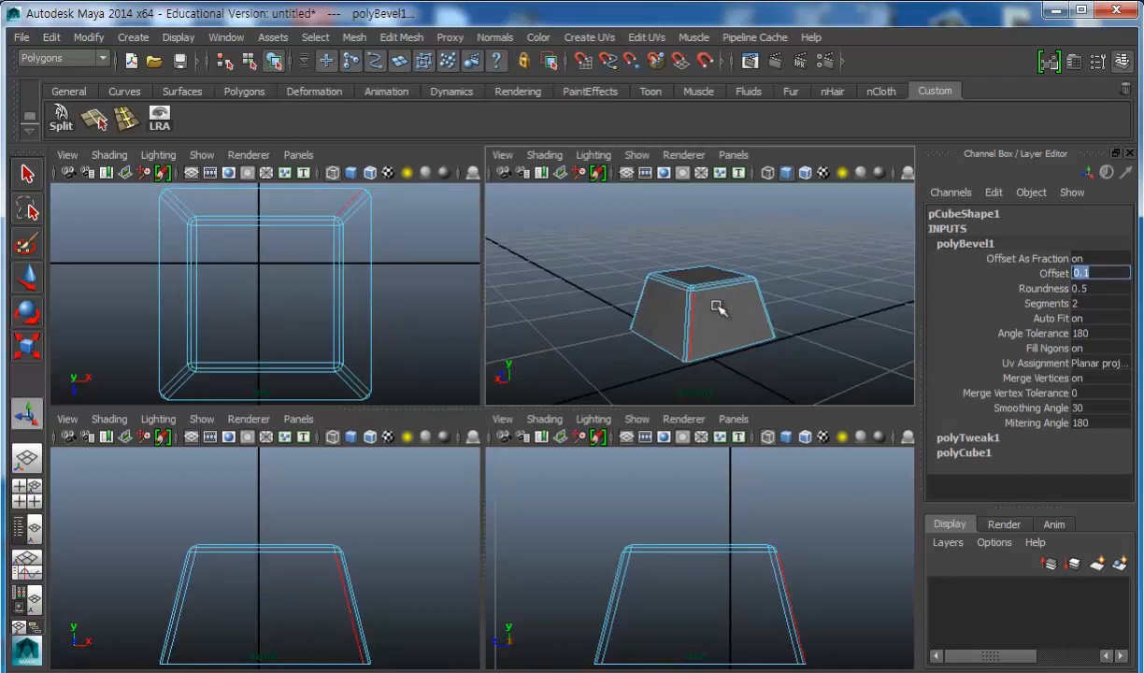
left_click_drag(694, 297, 682, 324, "alt")
right_click_drag(682, 324, 766, 304, "alt")
left_click_drag(766, 303, 626, 281, "alt")
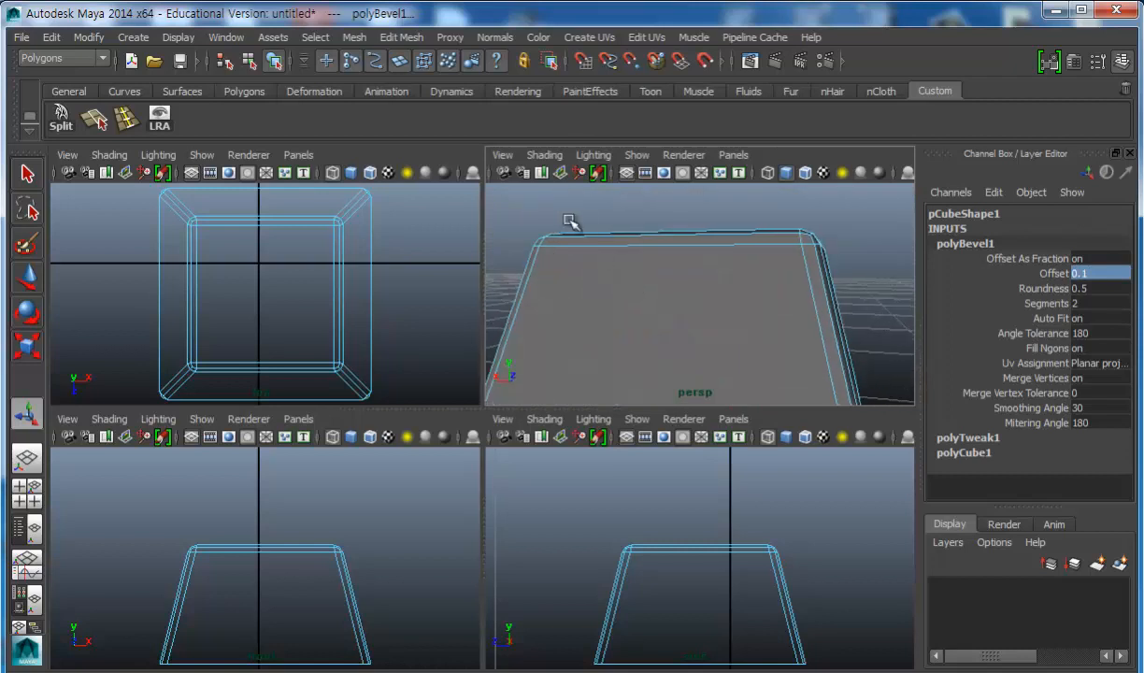
left_click_drag(822, 289, 707, 275, "alt")
Switch the block to face selection, select its top face and extrude it.
scroll(662, 318, "down", 5)
right_click_drag(708, 275, 721, 318)
left_click_drag(720, 318, 712, 280, "alt")
left_click(712, 280)
left_click(739, 335)
left_click_drag(738, 334, 711, 293, "alt")
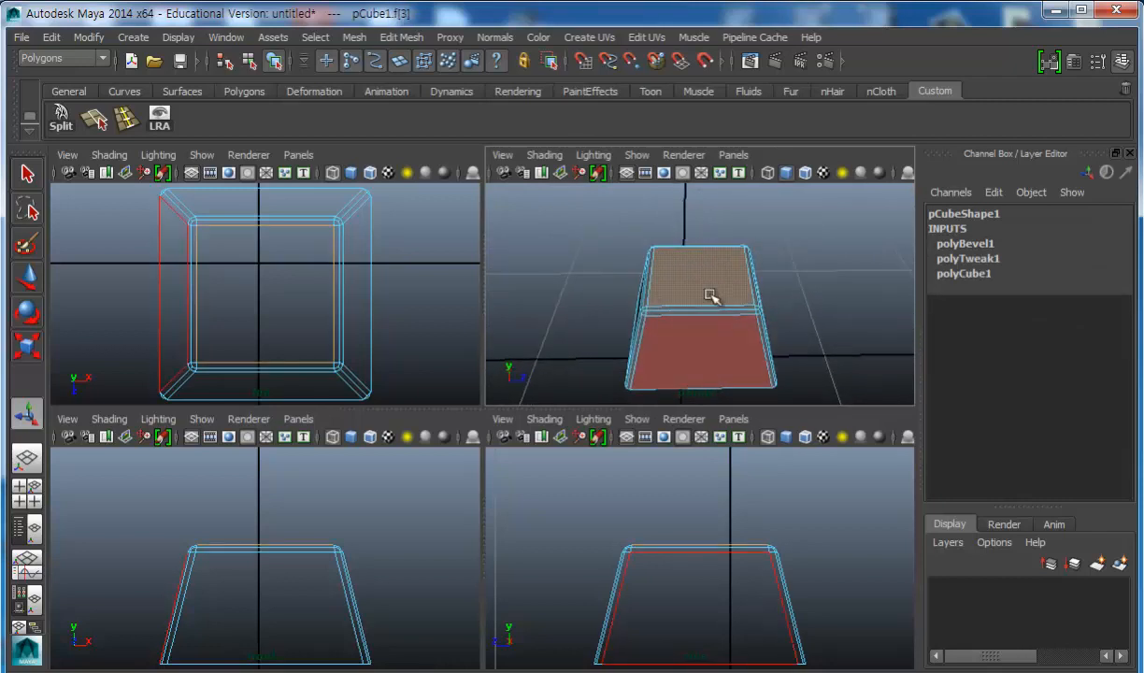
left_click(403, 39)
left_click(409, 101)
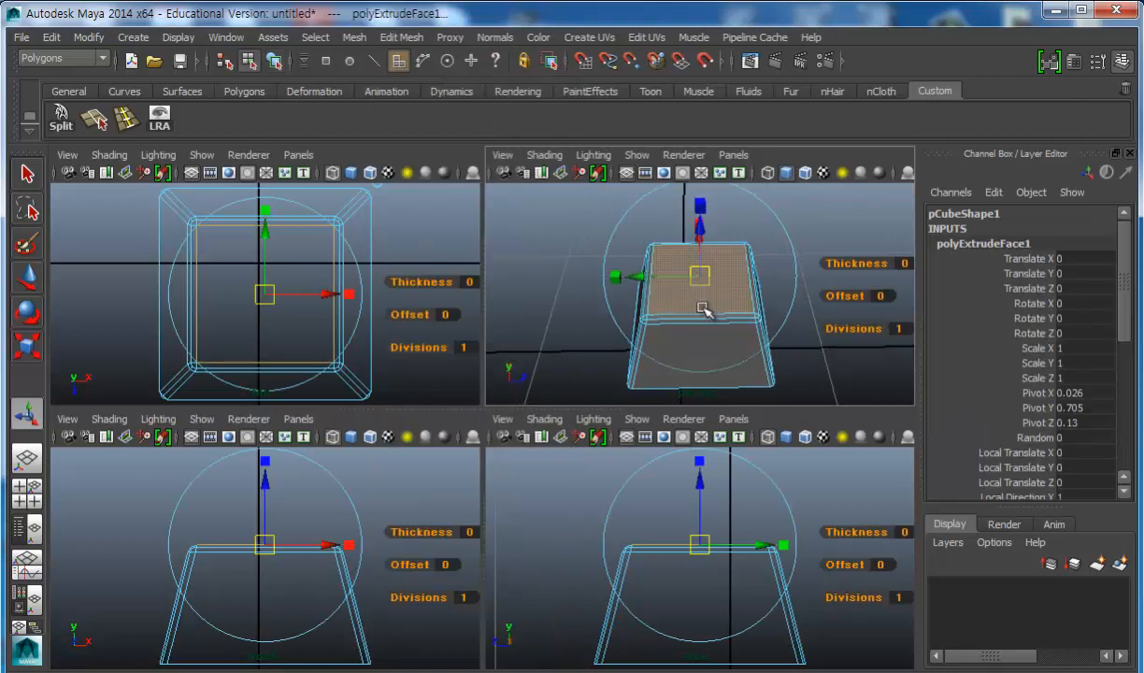
Try moving the extruded top face about 0.1 down into the block, and undo the move.
left_click_drag(639, 281, 656, 247, "alt")
key("minus")
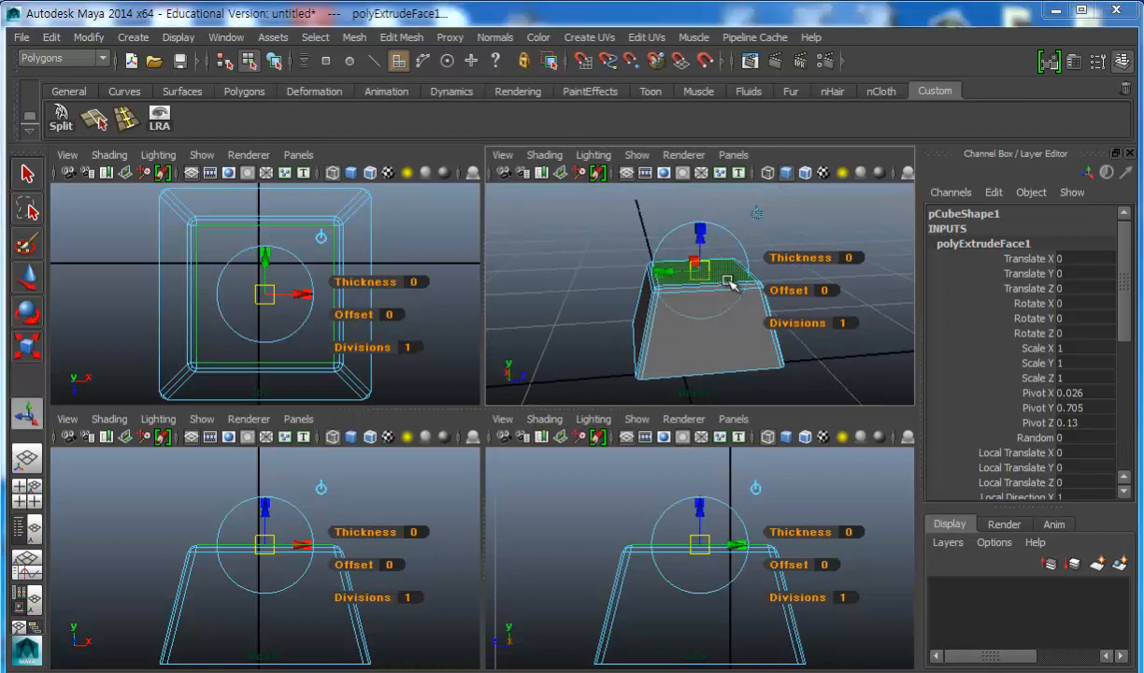
key("space")
mouse_move(430, 365)
left_mouse_down("alt")
mouse_move(574, 381)
mouse_move(433, 386)
mouse_move(441, 378)
left_mouse_up("alt")
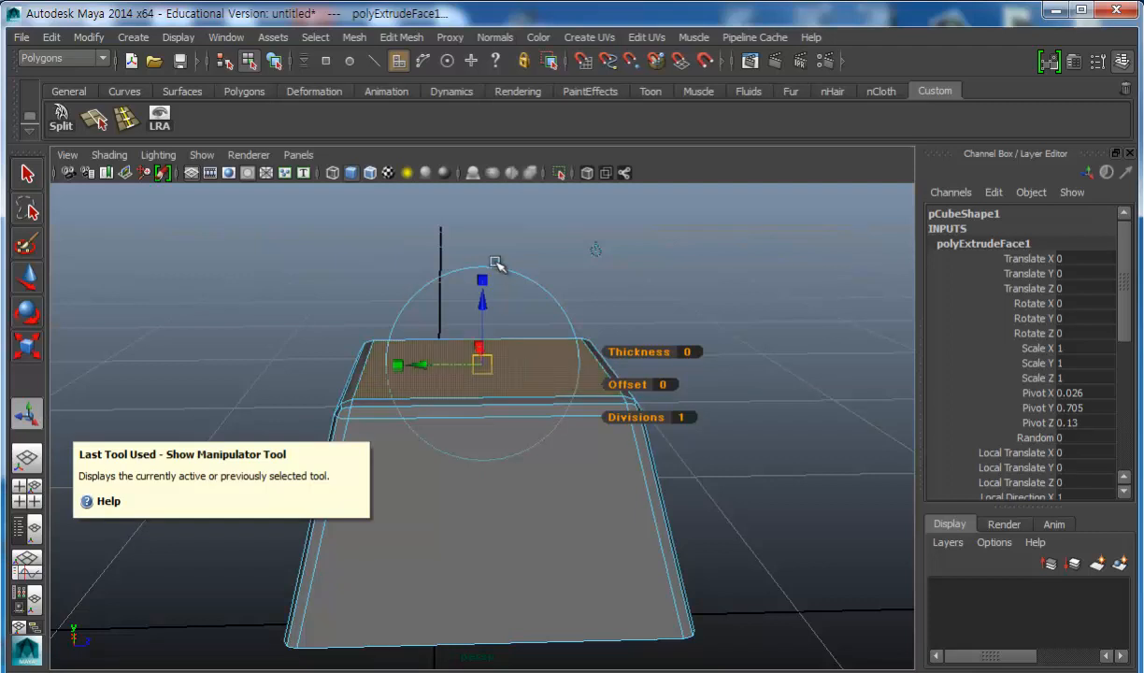
left_click_drag(523, 326, 409, 362, "alt")
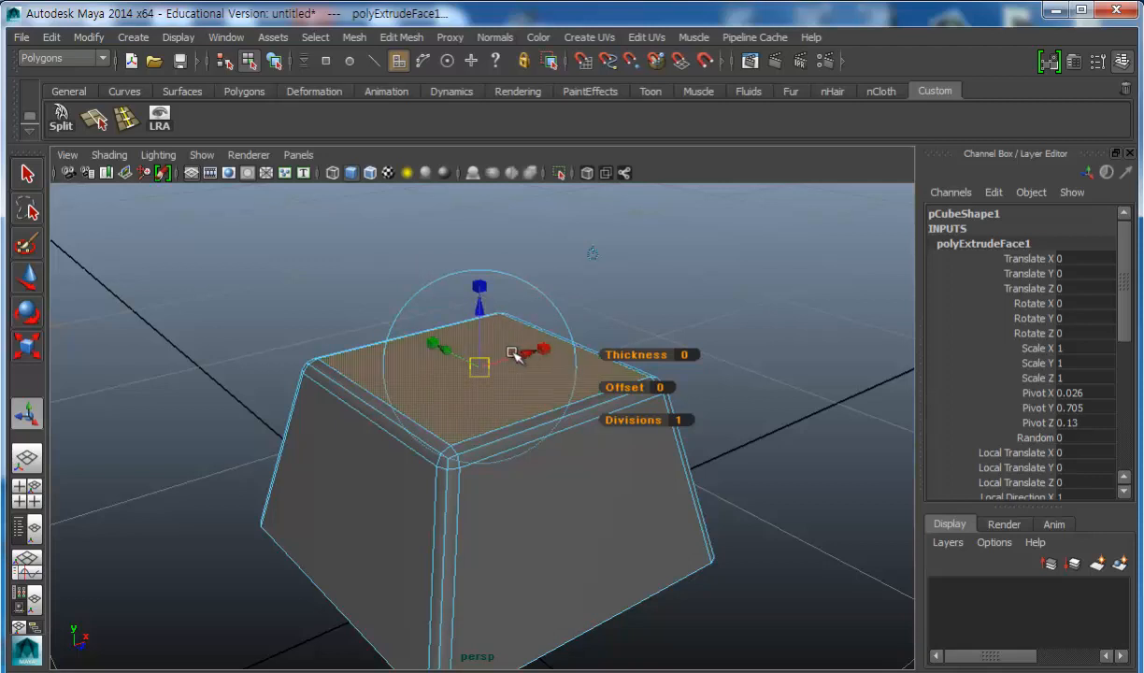
left_click_drag(478, 308, 479, 349)
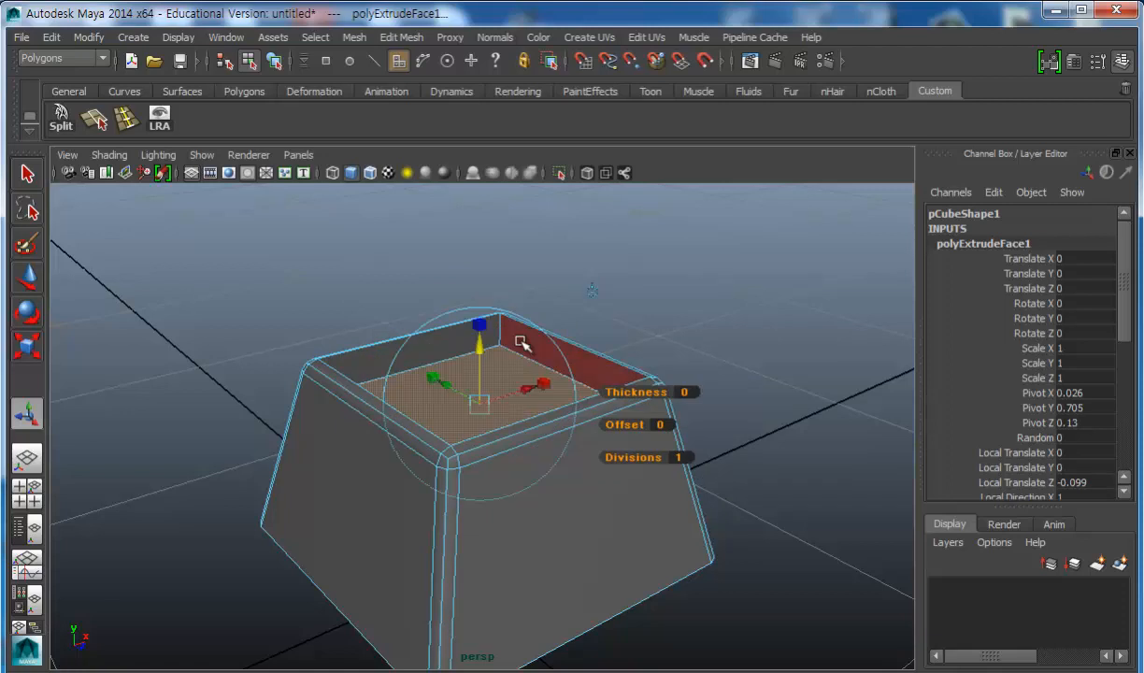
key("ctrl+z")
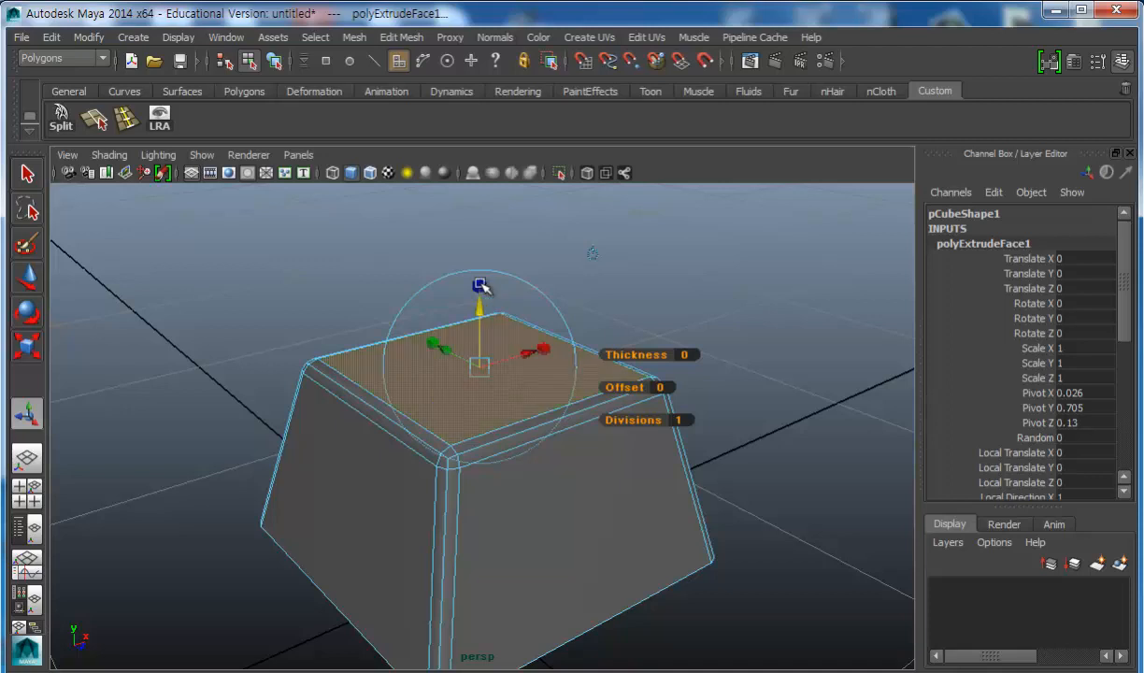
Try the extrude manipulator's axis handles by shifting the top face sideways along its local X, and undo each shift.
mouse_move(493, 409)
left_mouse_down("alt")
mouse_move(499, 380)
mouse_move(497, 425)
left_mouse_up("alt")
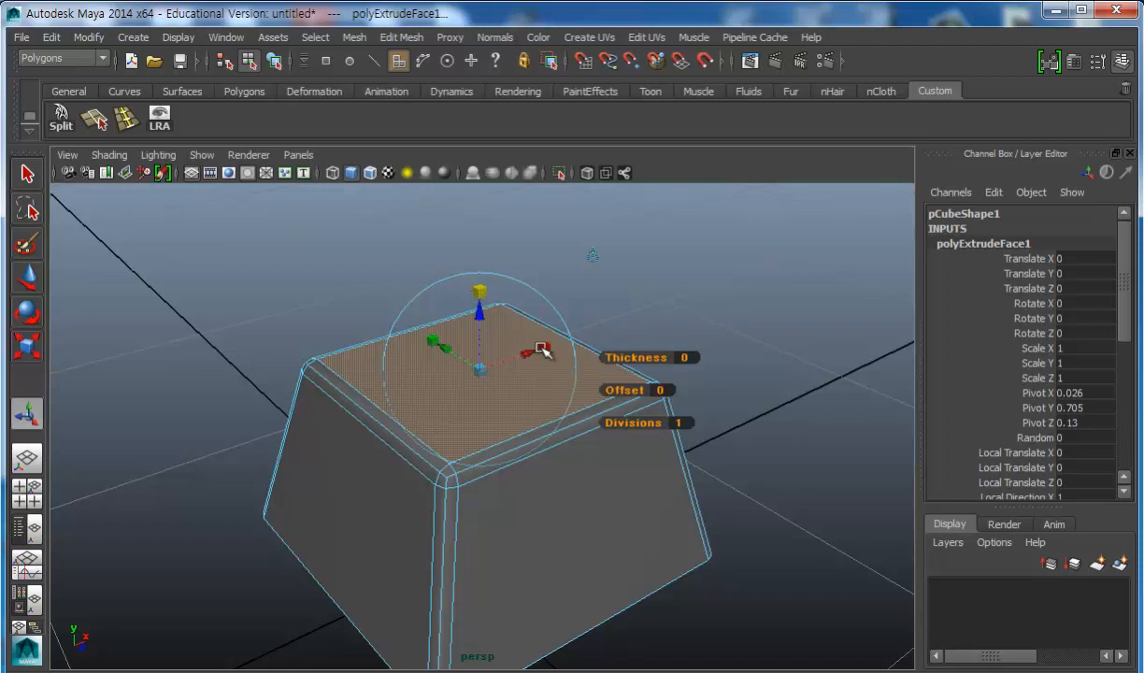
left_click(433, 338)
left_click(480, 366)
left_click(479, 315)
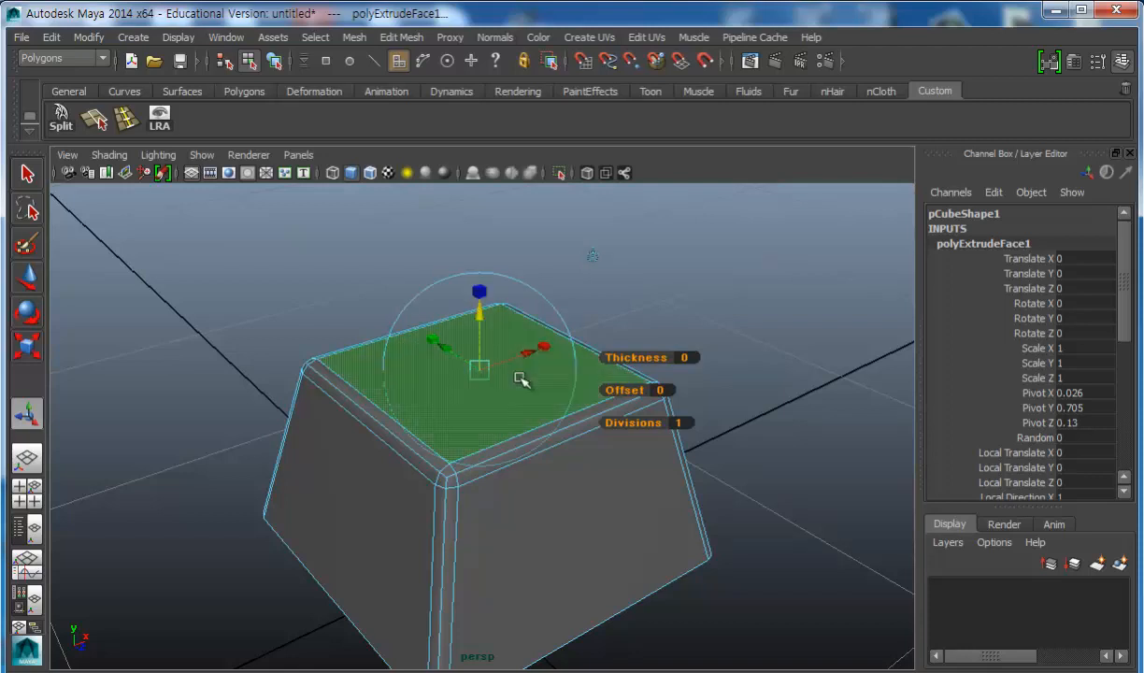
left_click_drag(537, 353, 582, 336)
key("ctrl+z")
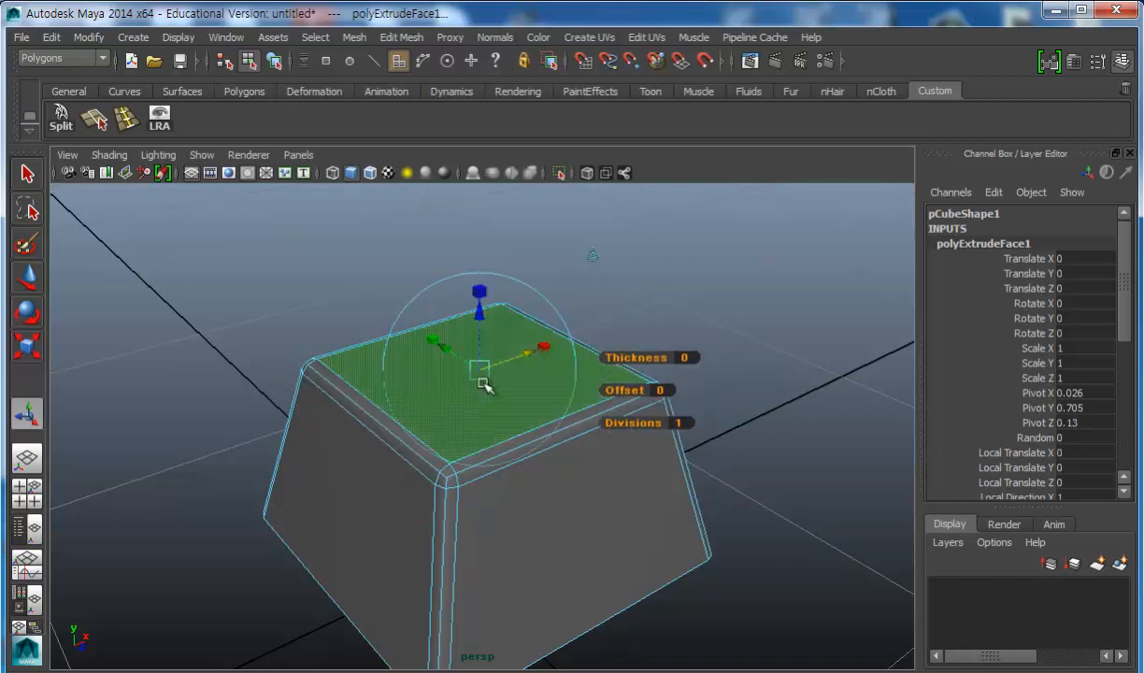
left_click_drag(480, 375, 471, 378, "alt")
left_click_drag(530, 353, 613, 322)
key("ctrl+z")
left_click_drag(480, 363, 492, 336, "alt")
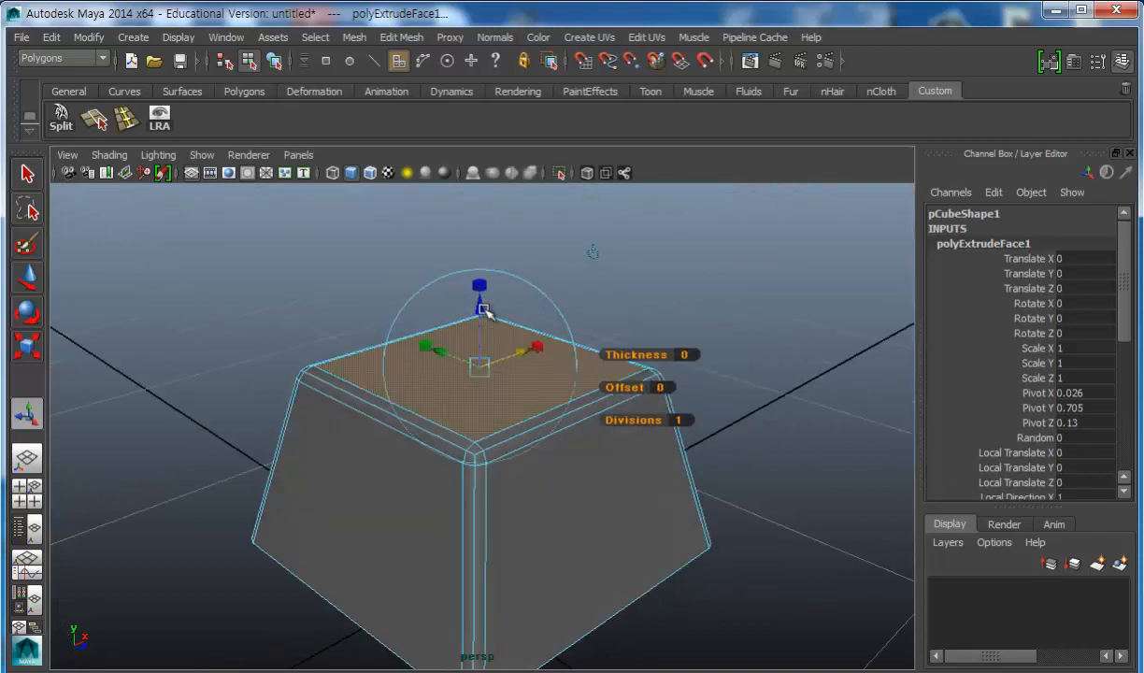
left_click(537, 346)
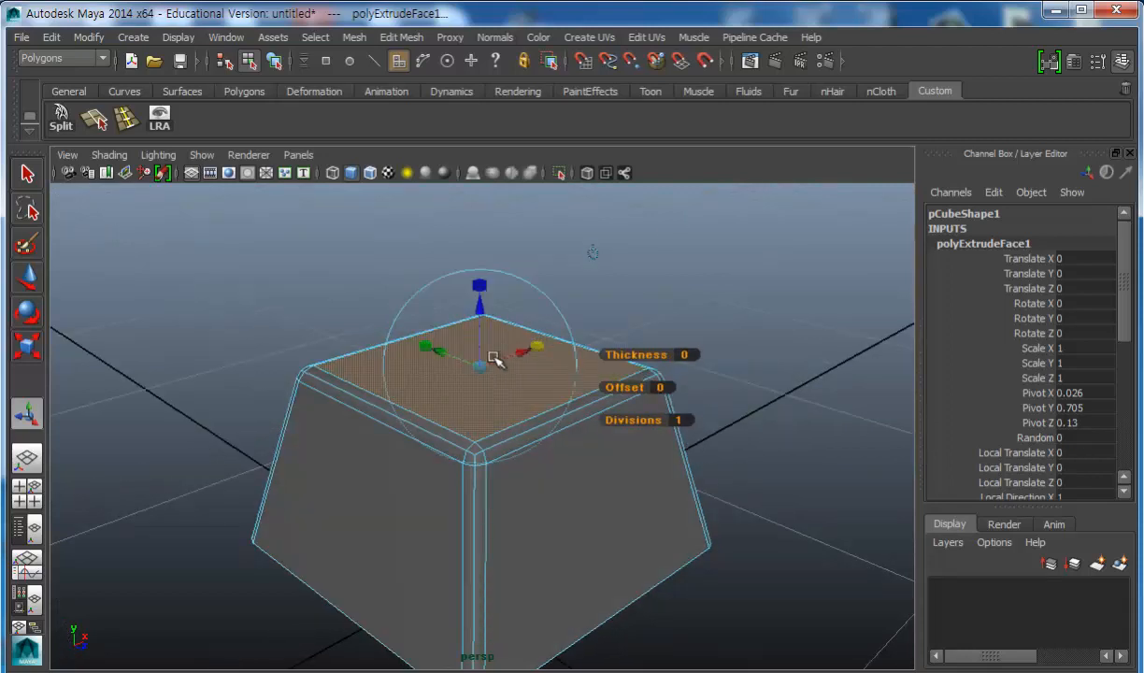
left_click(479, 318)
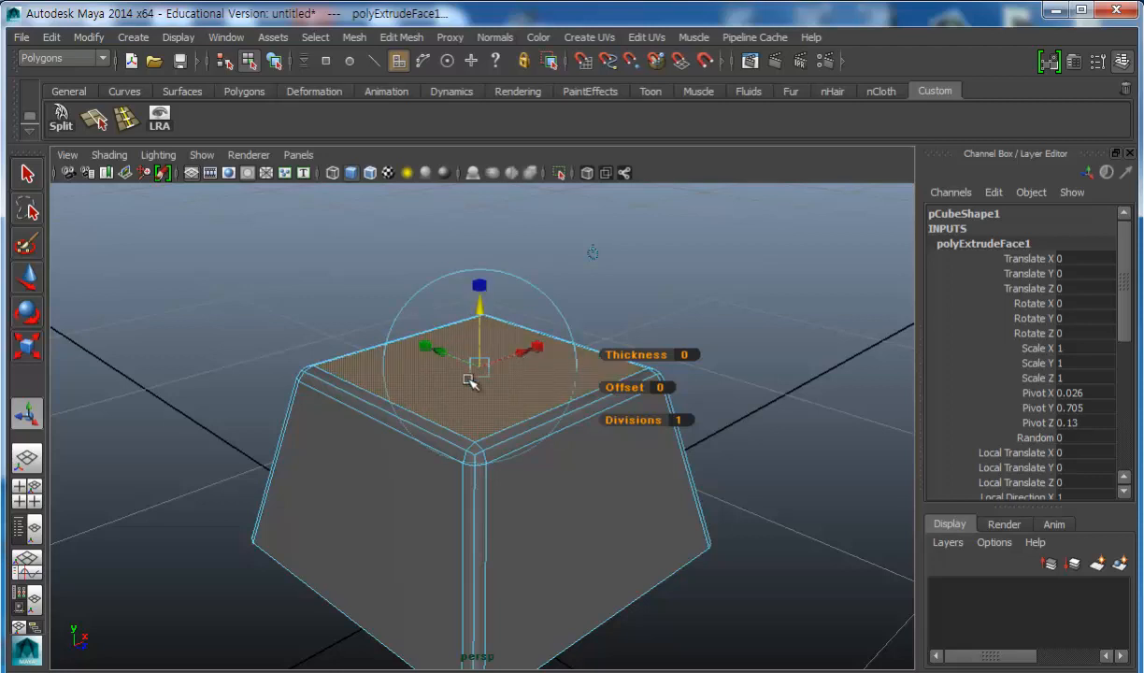
Scale the extruded top face uniformly inward and lower it by about 0.028 to form a shallow dish.
left_click(545, 341)
mouse_move(482, 364)
left_mouse_down()
mouse_move(462, 367)
mouse_move(495, 376)
left_mouse_up()
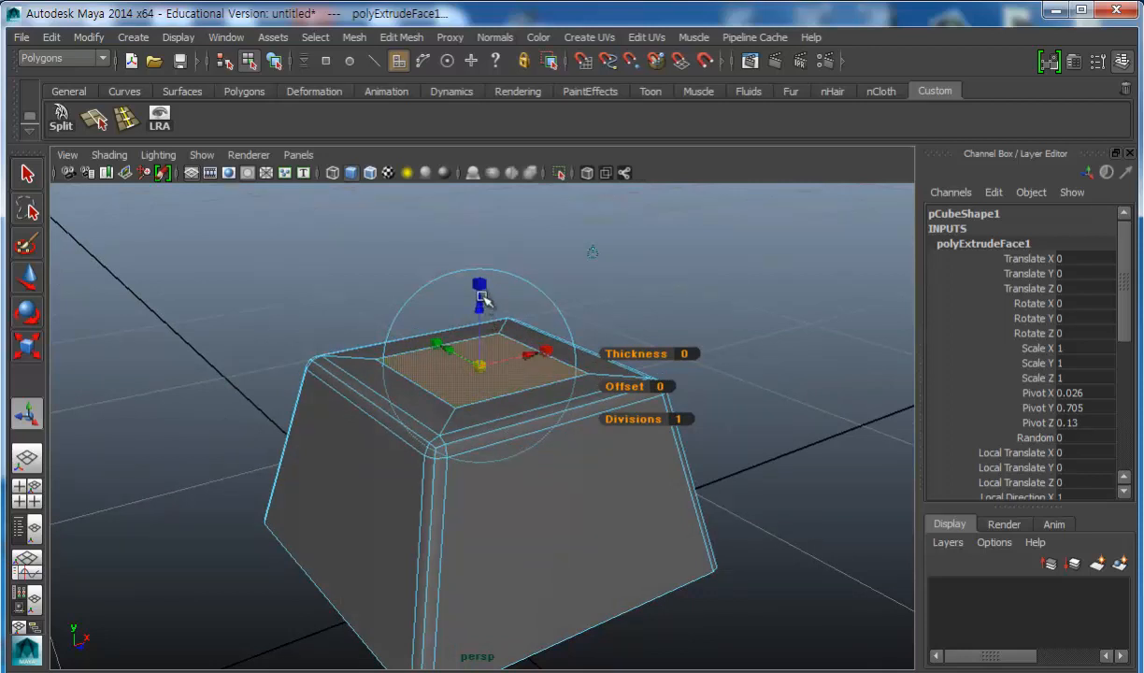
left_click_drag(479, 304, 481, 316)
left_click_drag(423, 350, 479, 320, "alt")
left_click_drag(495, 376, 530, 374, "alt")
Return to object mode and select the whole keycap with the Move tool.
right_click(580, 312)
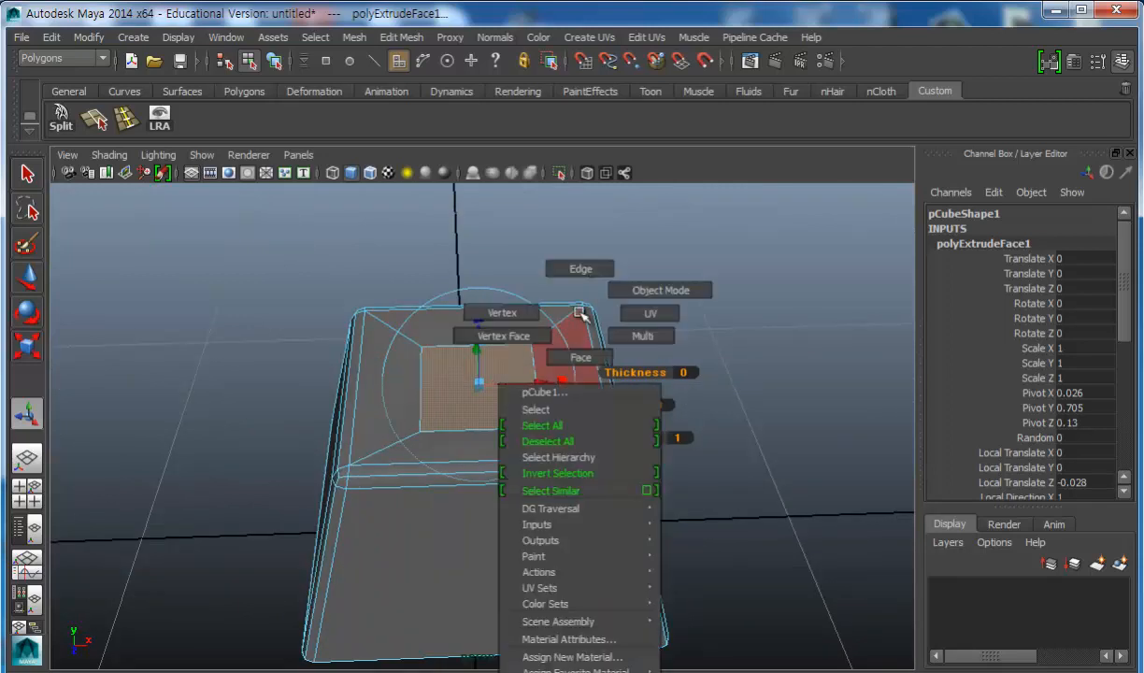
left_click(637, 293)
left_click(584, 318)
mouse_move(583, 420)
left_mouse_down("alt")
mouse_move(462, 367)
mouse_move(740, 401)
mouse_move(599, 409)
mouse_move(538, 498)
mouse_move(558, 481)
mouse_move(557, 339)
mouse_move(565, 412)
left_mouse_up("alt")
key("w")
middle_click_drag(557, 409, 531, 333, "alt")
left_click_drag(531, 333, 536, 426, "alt")
left_click(453, 359)
right_click_drag(341, 378, 198, 385, "alt")
middle_click_drag(538, 378, 380, 375, "alt")
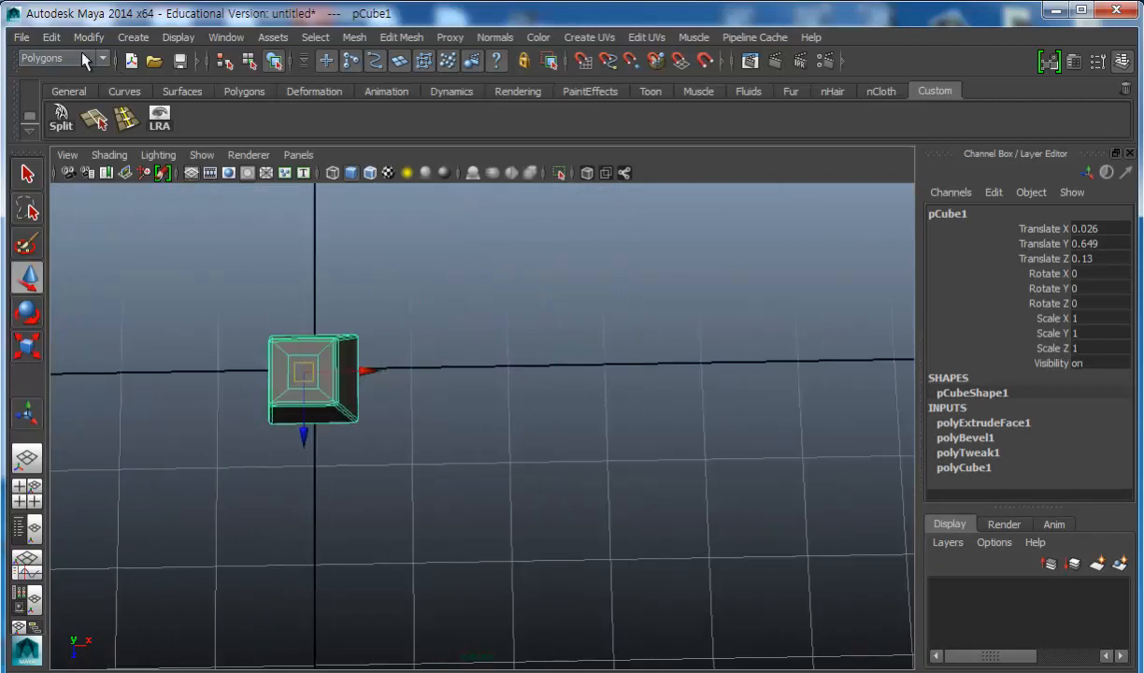
Reset the Duplicate Special options and create 13 copies of the keycap with an X translation of 1.
left_click(50, 38)
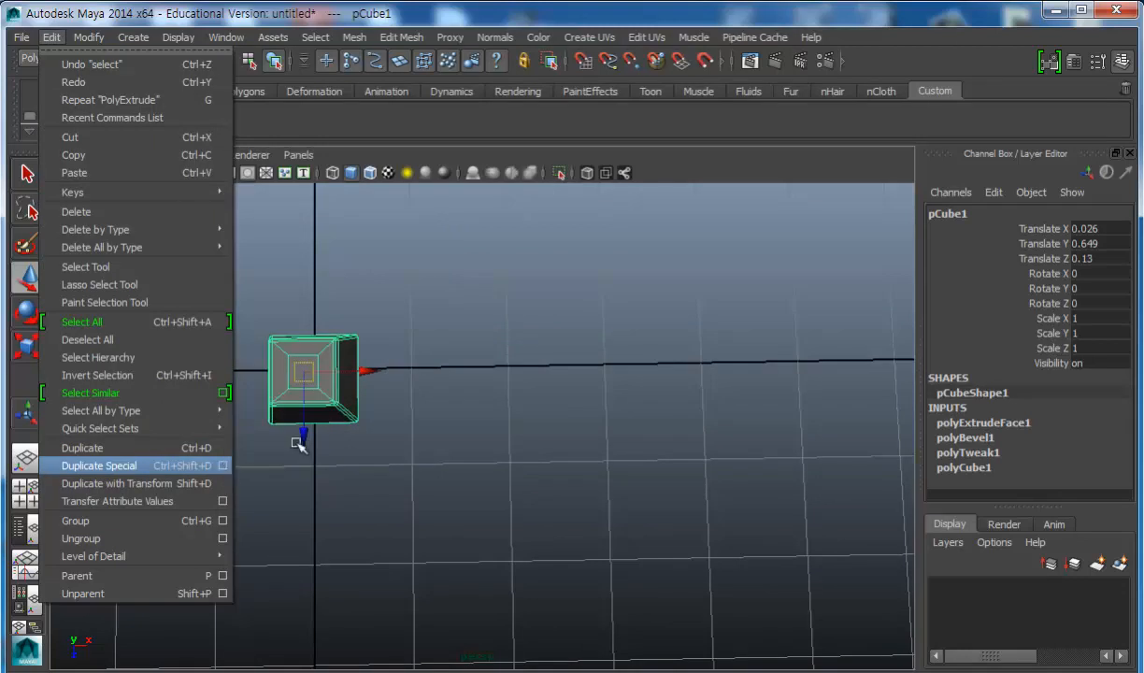
left_click(222, 465)
left_click_drag(842, 332, 858, 87)
left_click(628, 115)
left_click(655, 151)
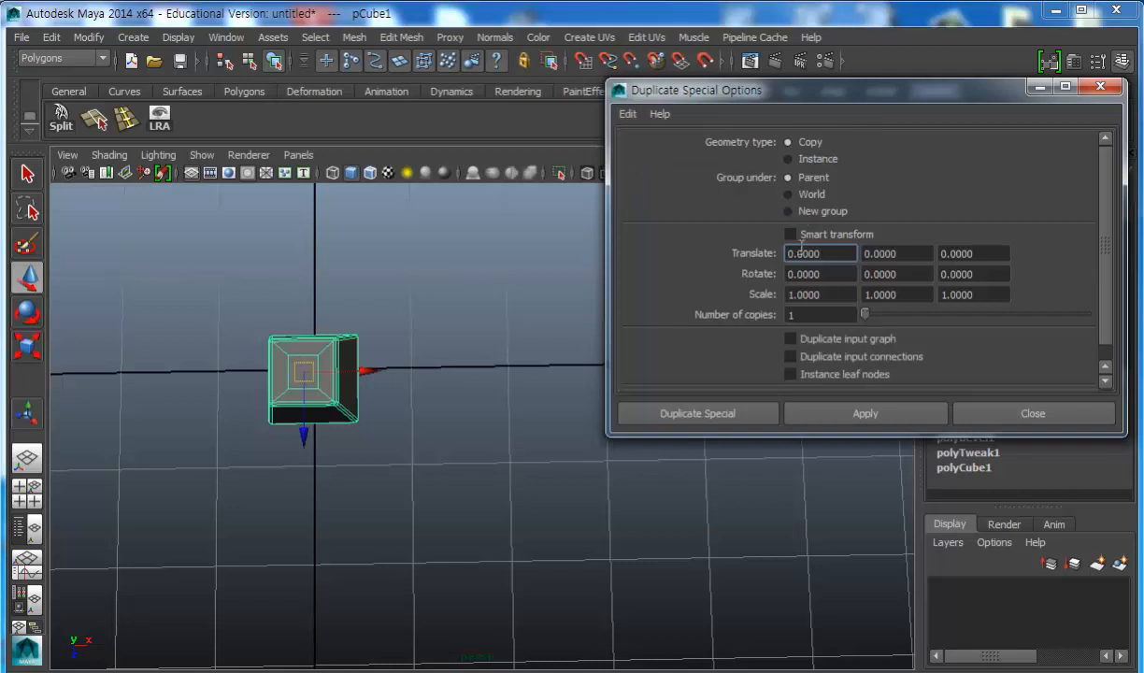
left_click_drag(841, 265, 709, 254)
type("1")
left_click(812, 315)
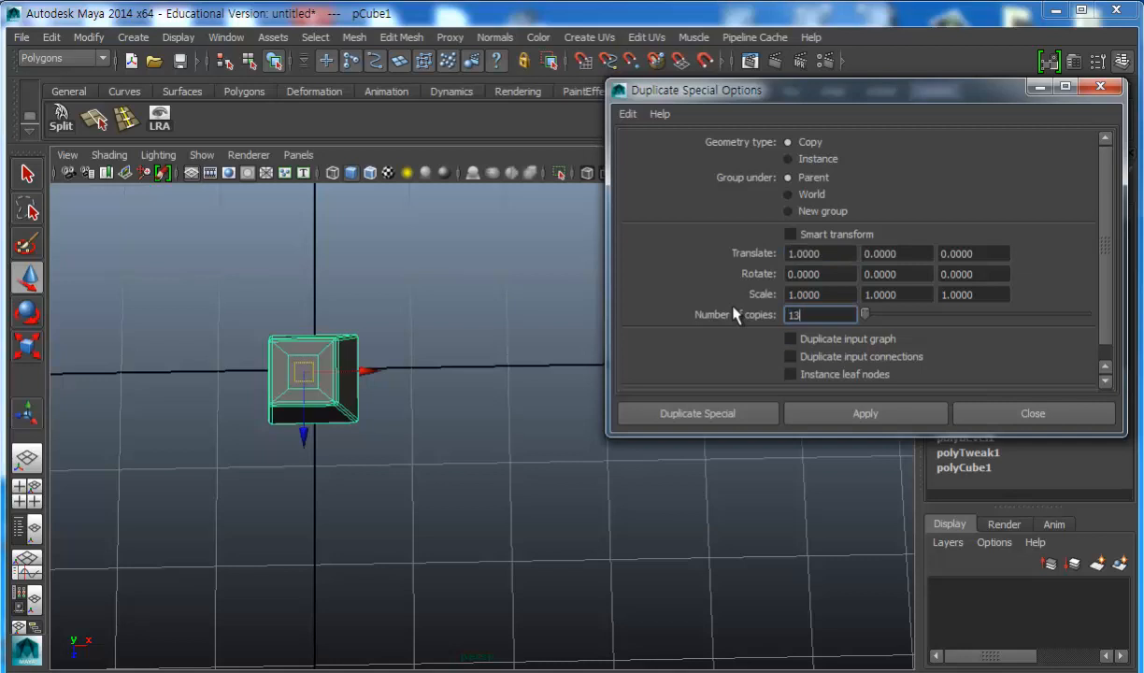
left_click(887, 418)
left_click(957, 409)
Add the original keycap to the selected copies so that the whole row is selected.
right_click_drag(859, 410, 594, 406, "alt")
middle_click_drag(815, 437, 553, 427, "alt")
right_click_drag(702, 428, 519, 424, "alt")
left_click_drag(519, 425, 506, 342, "alt")
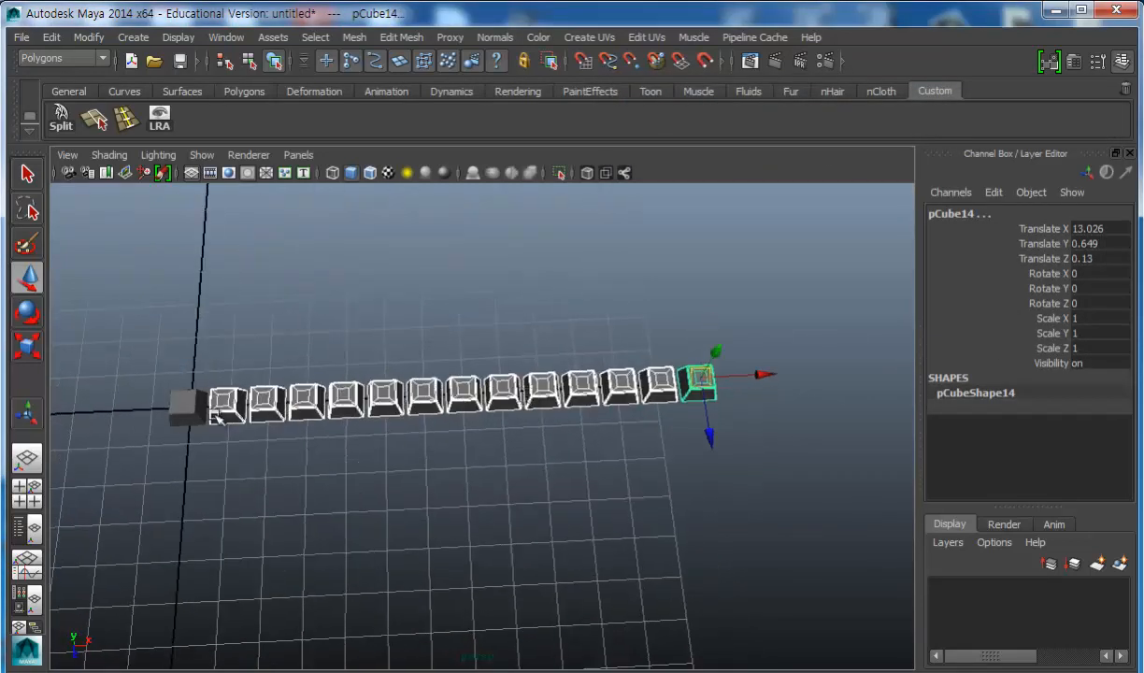
left_click(179, 400)
left_click_drag(319, 433, 309, 453, "alt")
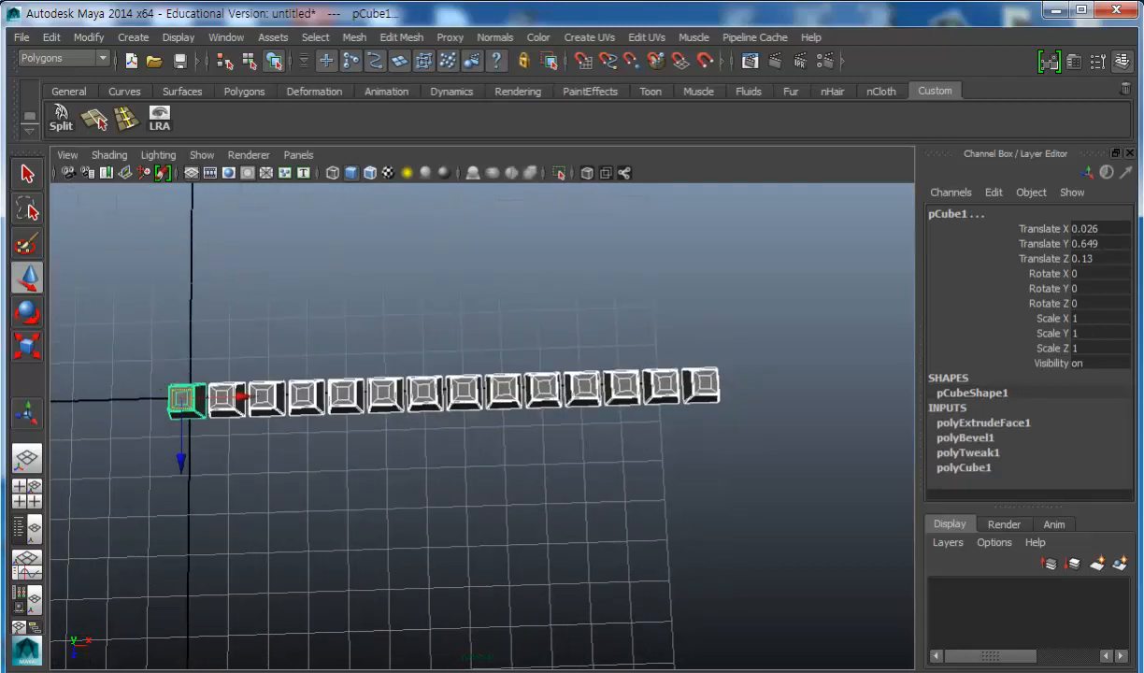
Reset the Duplicate Special options and duplicate the row once, translated 0.5 in X and 1 in Z.
left_click(51, 37)
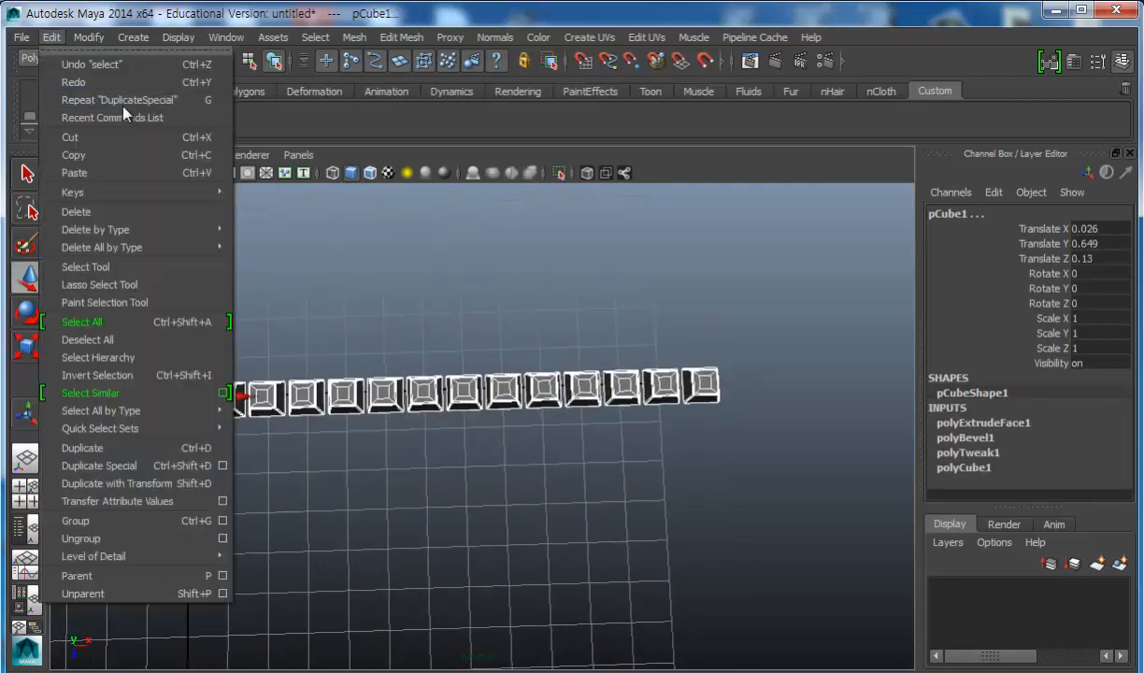
left_click(222, 466)
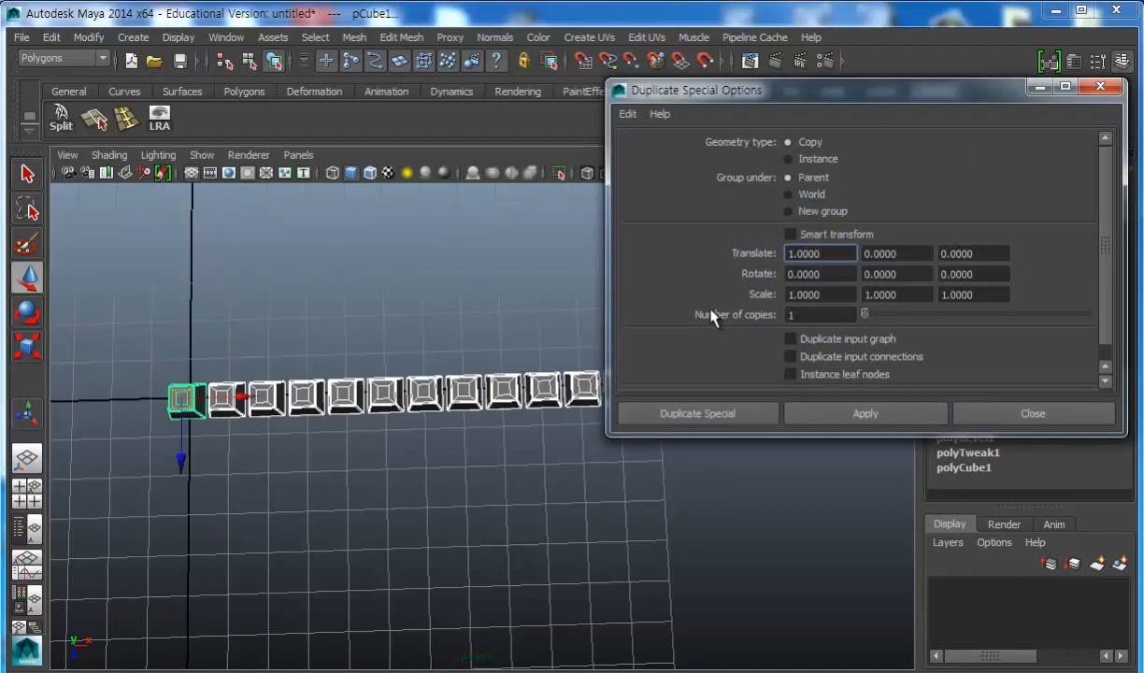
left_click(627, 113)
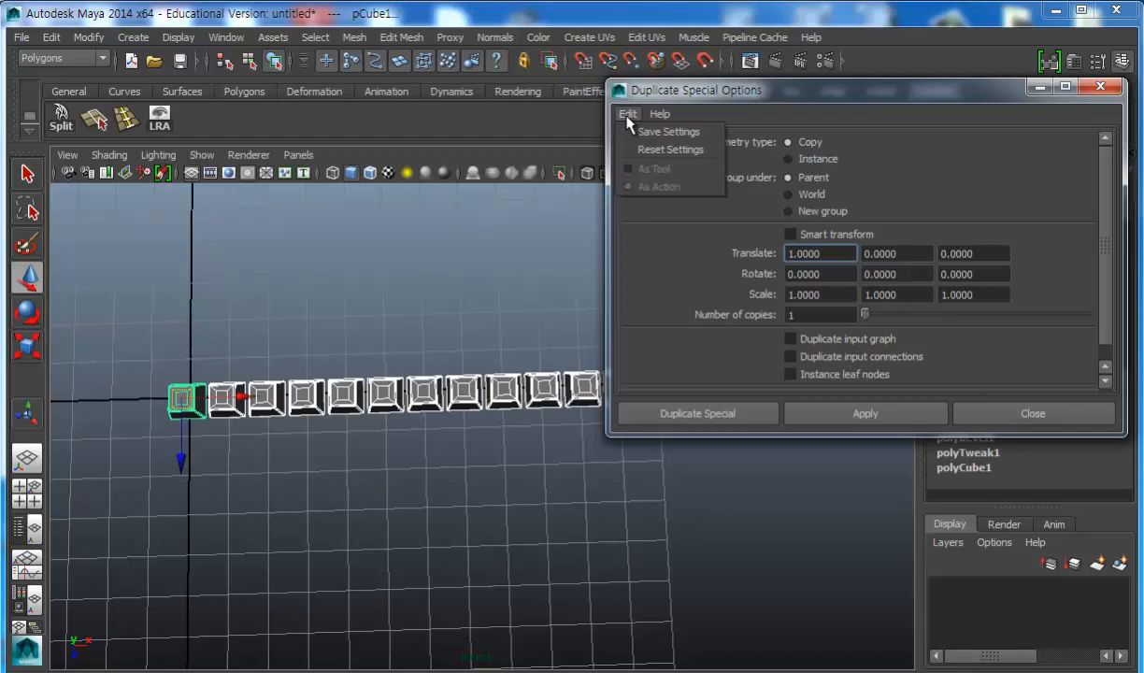
left_click(638, 147)
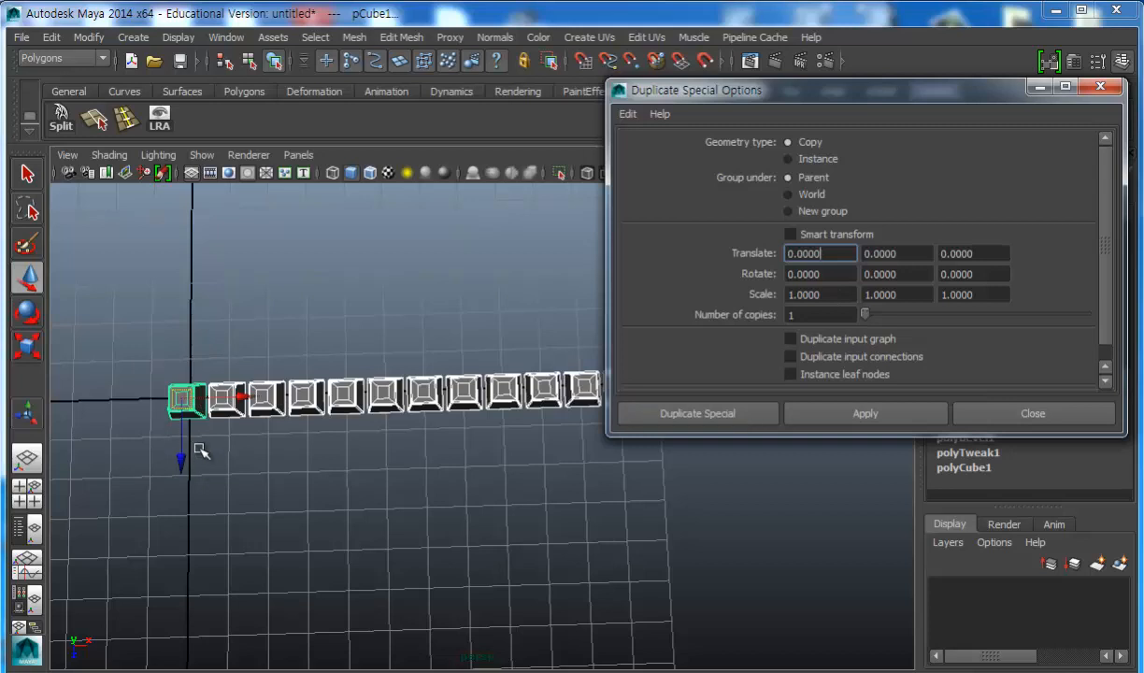
left_click(964, 252)
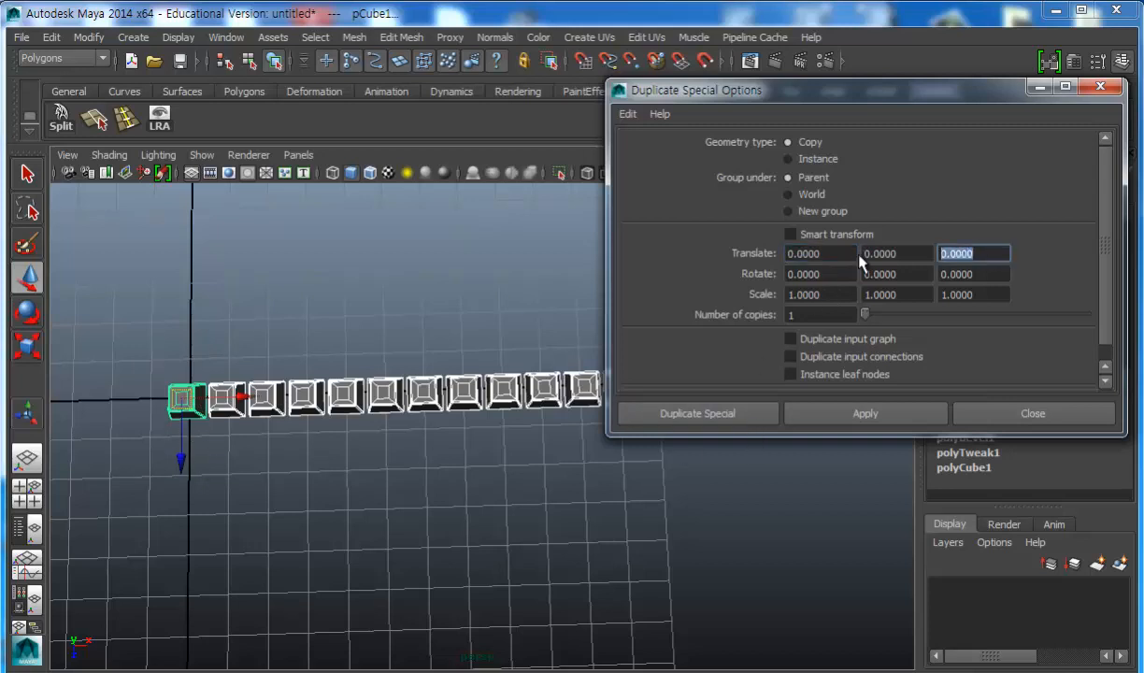
type("1")
left_click(841, 254)
type("0.5")
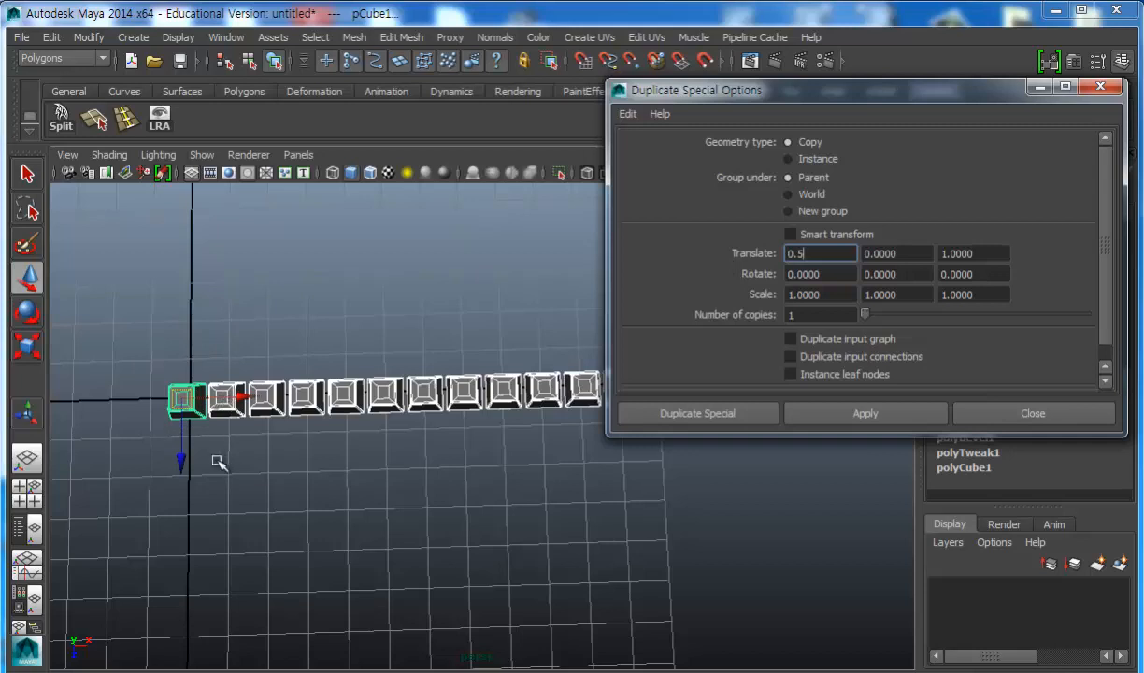
left_click(865, 413)
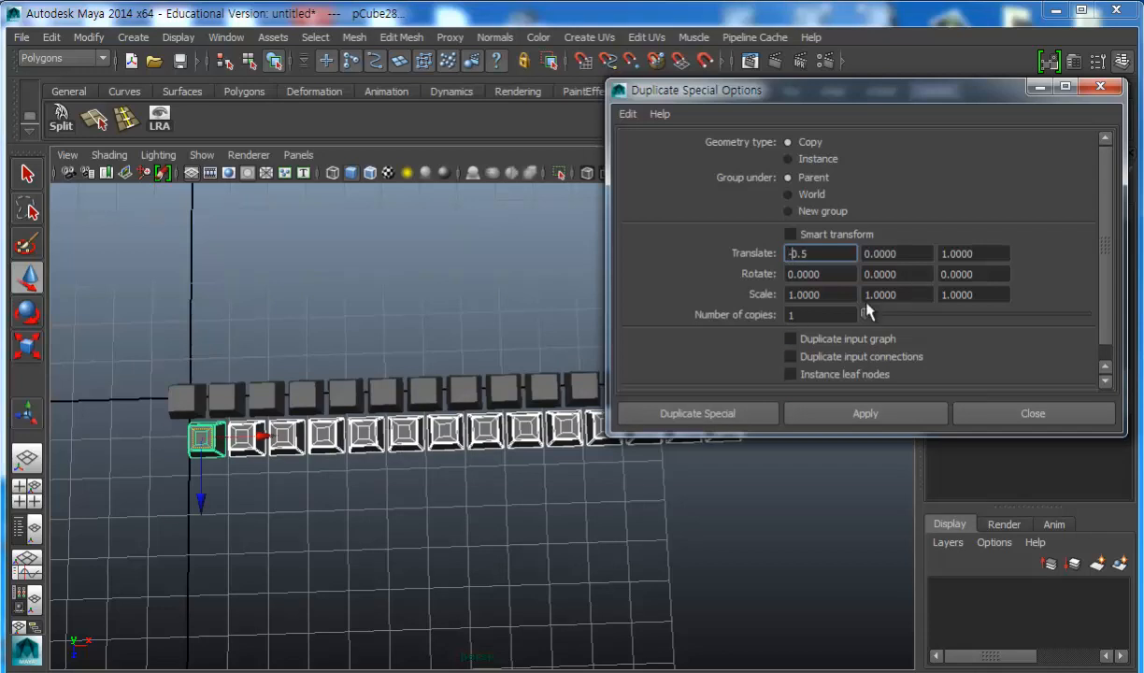
Duplicate three more rows, each translated 1 in Z and alternately -0.5, 0.5 and -0.5 in X.
left_click(873, 415)
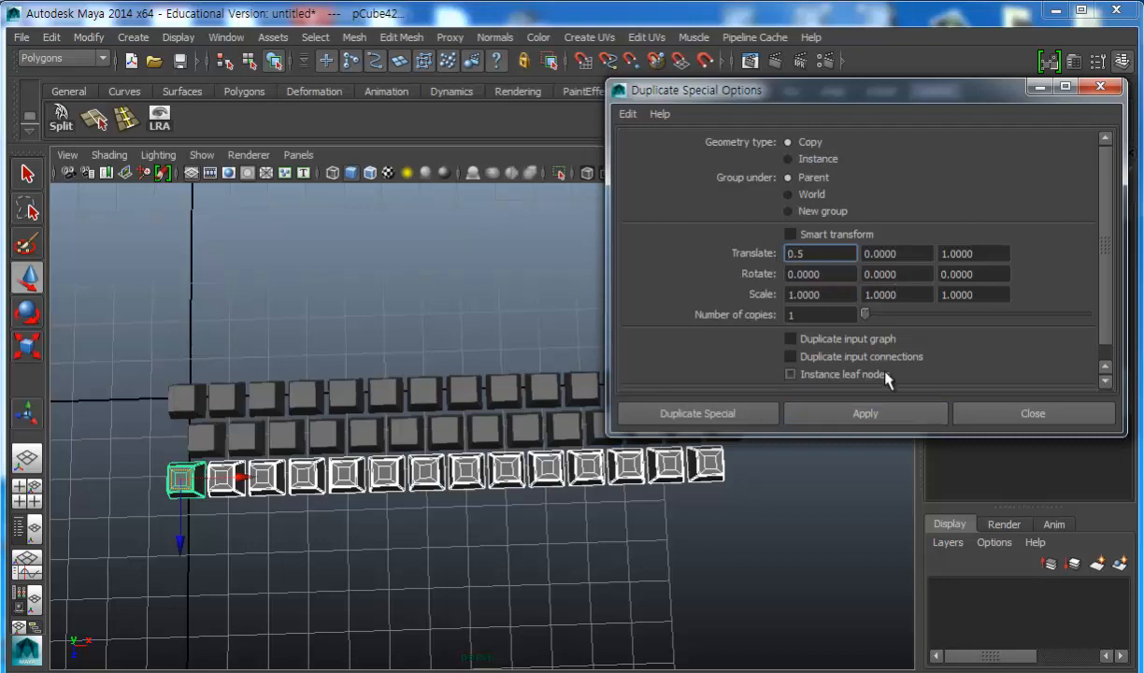
left_click(890, 417)
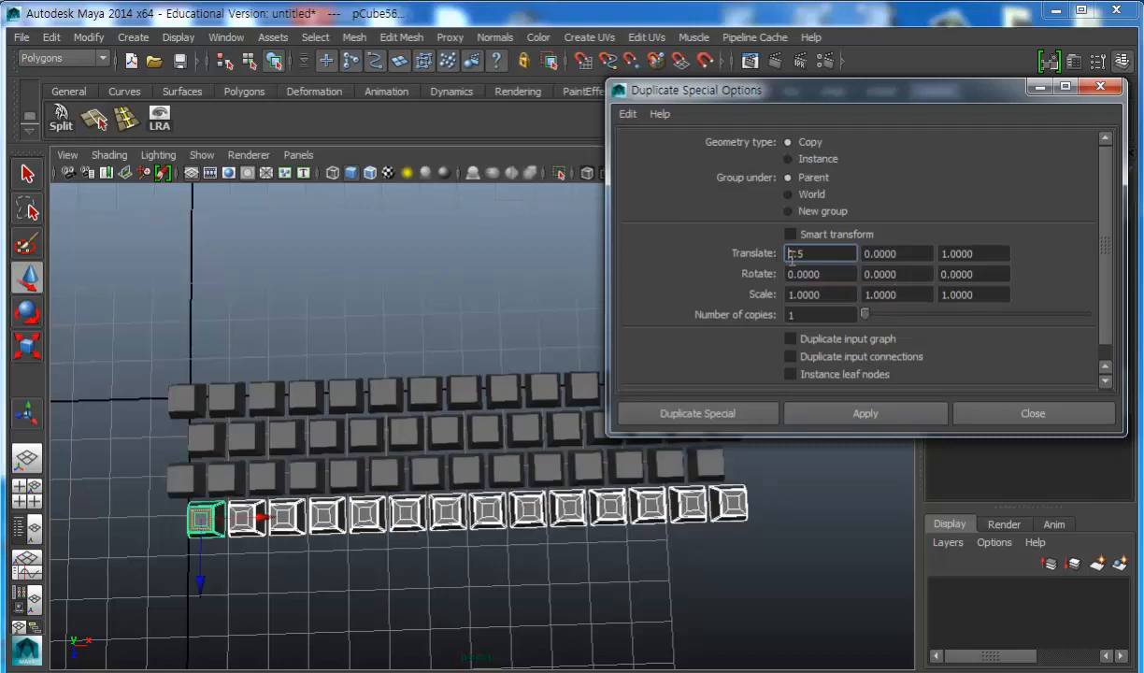
left_click(871, 414)
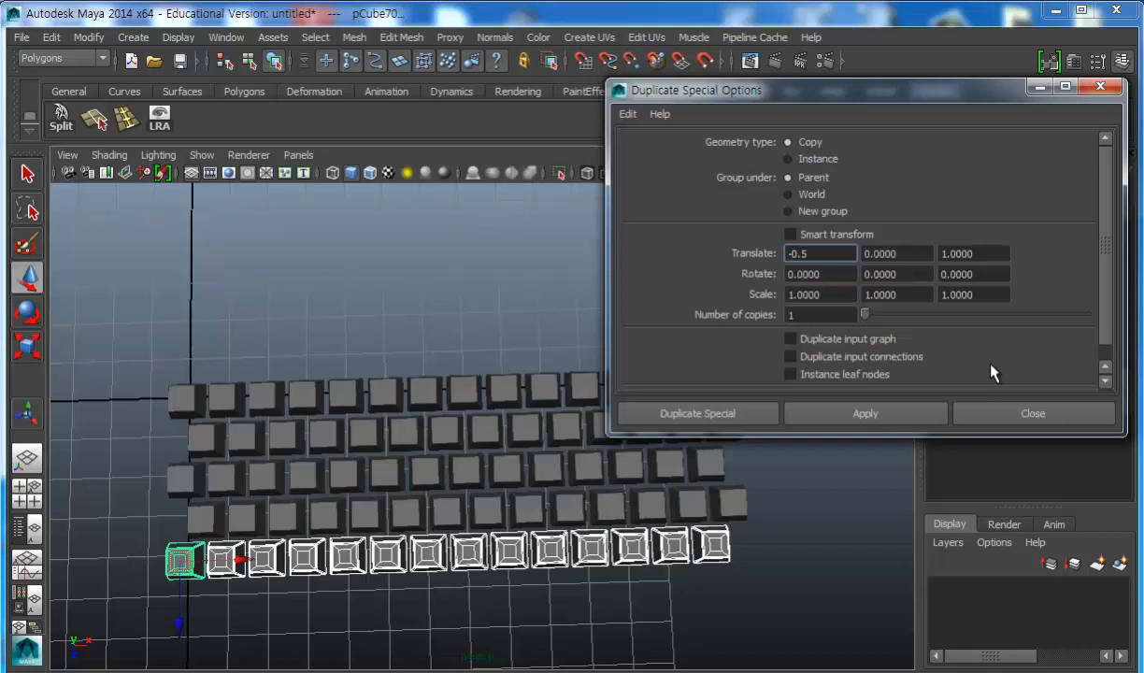
left_click(1063, 425)
Select the first keycap of the second row and switch to the top view.
left_click_drag(557, 455, 536, 362, "alt")
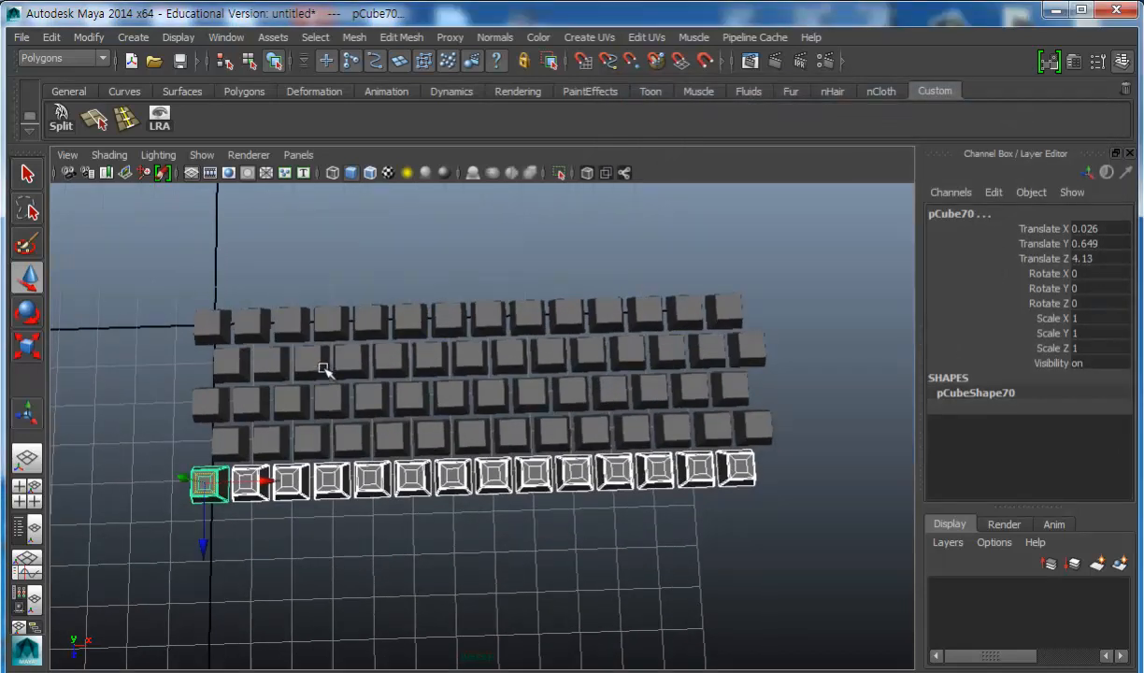
middle_click_drag(251, 384, 329, 383, "alt")
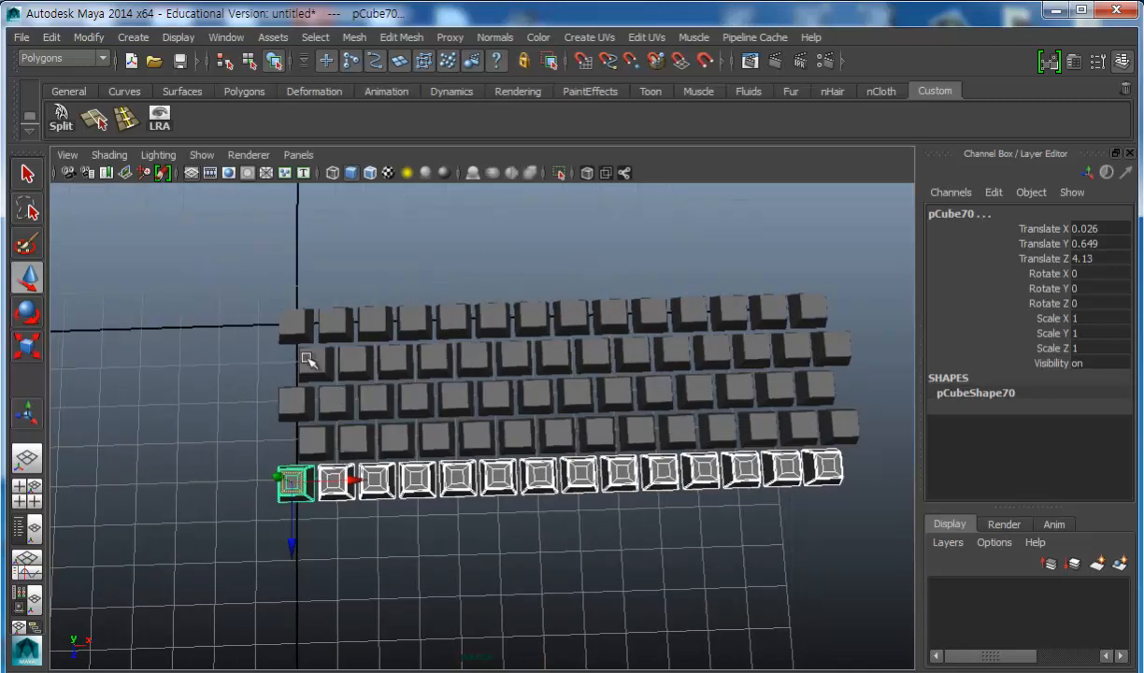
left_click(315, 362)
key("space")
key("space")
scroll(350, 330, "down", 9)
middle_click_drag(156, 405, 371, 402, "alt")
scroll(371, 402, "up", 5)
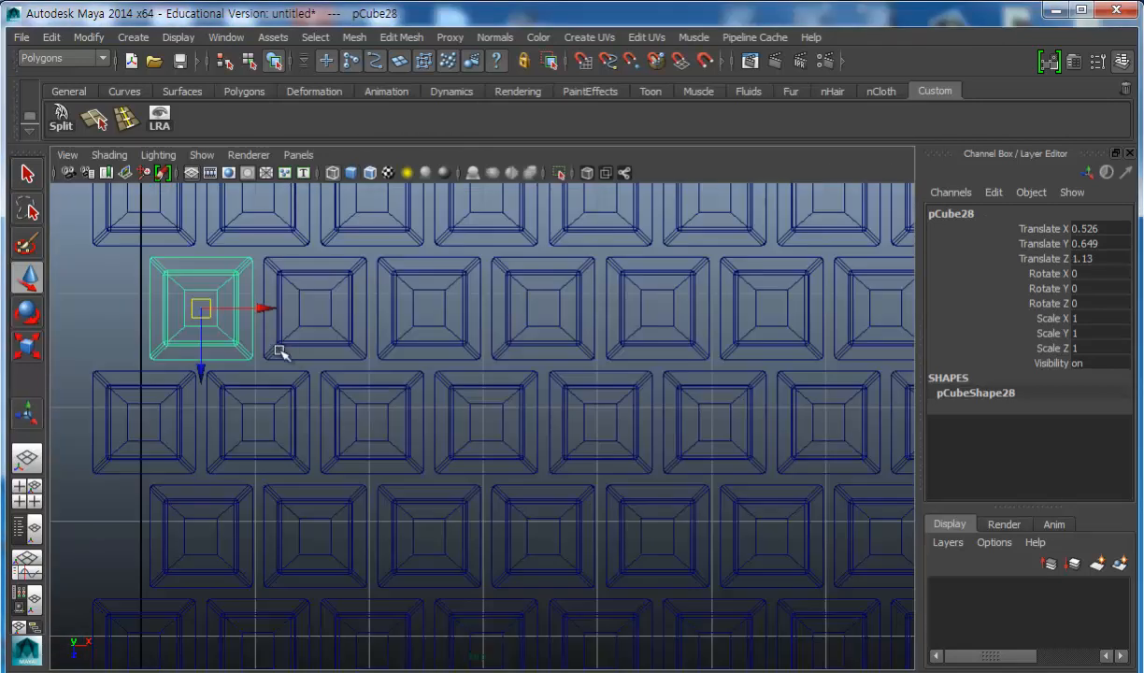
middle_click_drag(288, 350, 458, 351, "alt")
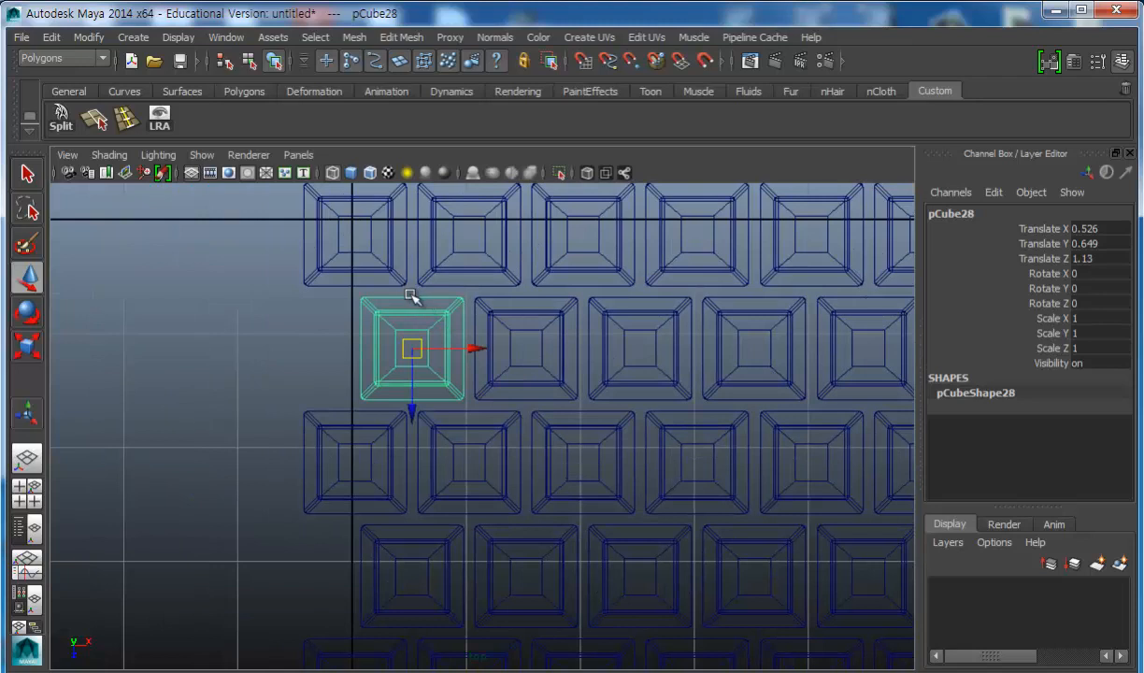
Widen the selected keycap by moving its left-side vertices outward until they line up with the first row's left edge.
right_click_drag(394, 315, 304, 301)
left_click_drag(266, 292, 409, 467)
scroll(411, 426, "up", 4)
middle_click_drag(434, 414, 498, 501, "alt")
left_click_drag(453, 396, 371, 409)
Stretch the fourth row's first keycap by moving its left-side vertices outward to the left edge of the row above.
middle_click_drag(404, 510, 439, 297, "alt")
left_click(496, 475)
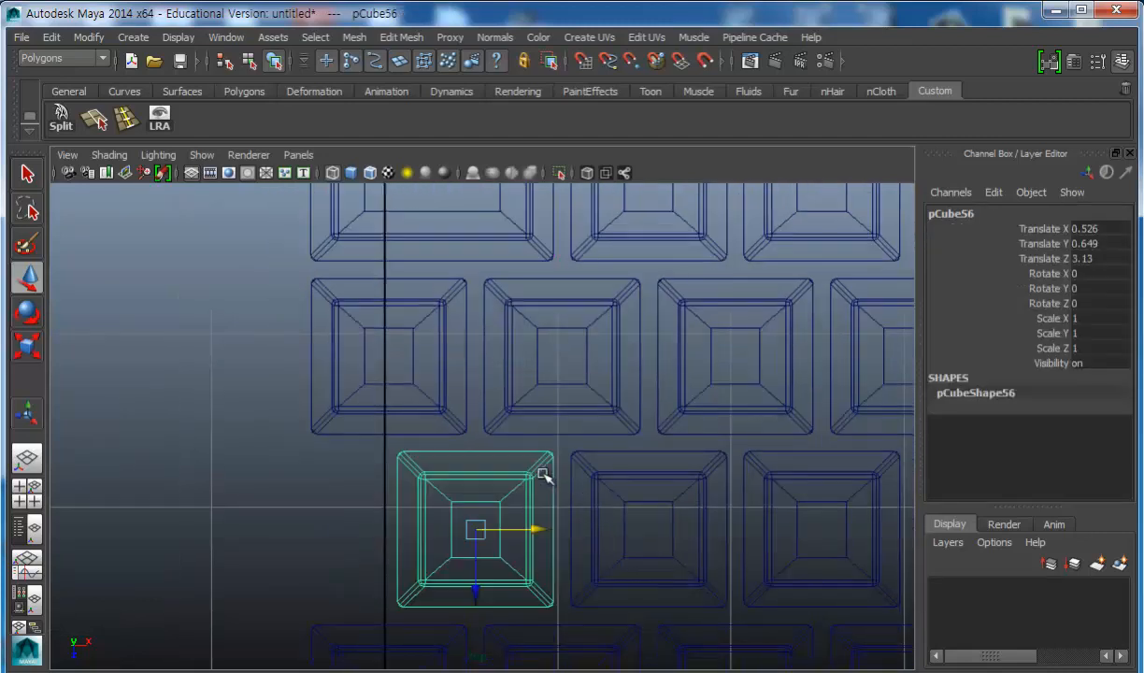
right_click_drag(461, 473, 385, 472)
left_click_drag(462, 414, 371, 647)
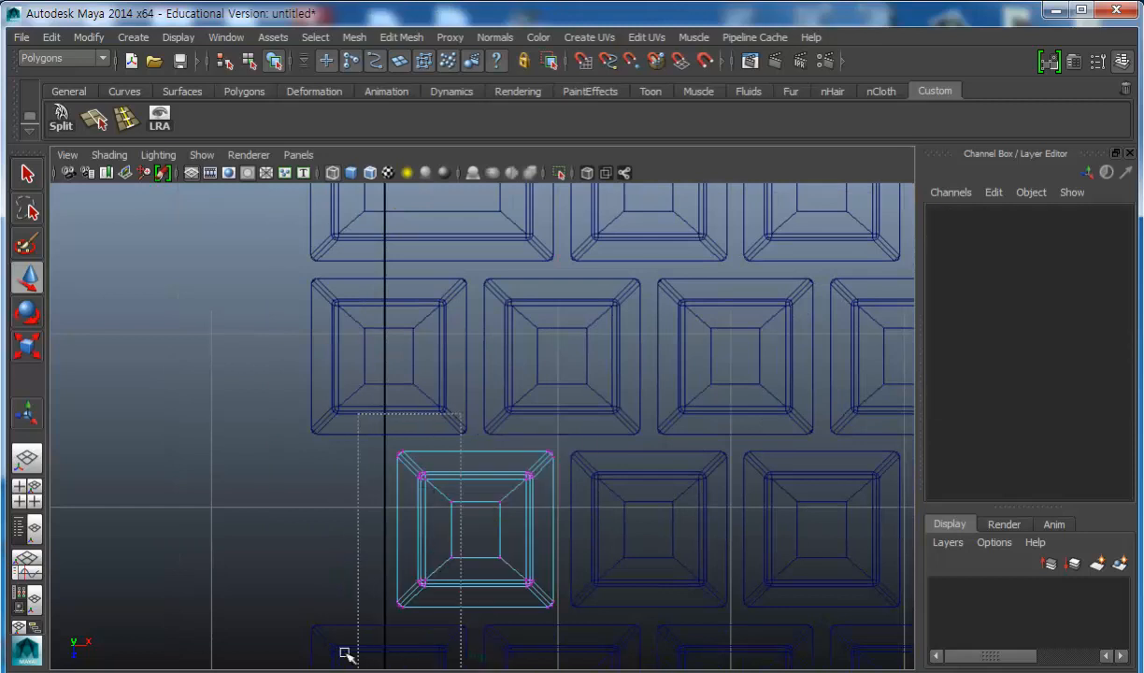
left_click_drag(487, 535, 399, 528)
Delete the second keycap of the third row.
middle_click_drag(429, 597, 432, 421, "alt")
middle_click_drag(472, 571, 470, 477, "alt")
left_click(565, 385)
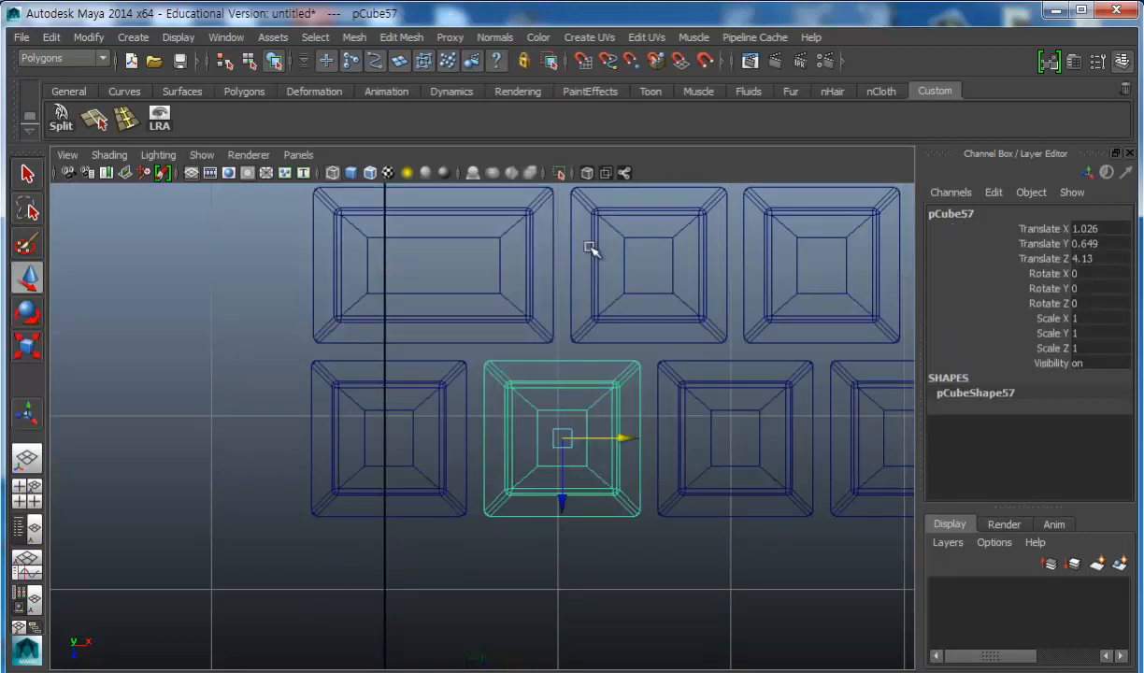
right_click_drag(612, 309, 557, 383, "alt")
middle_click_drag(544, 347, 528, 388, "alt")
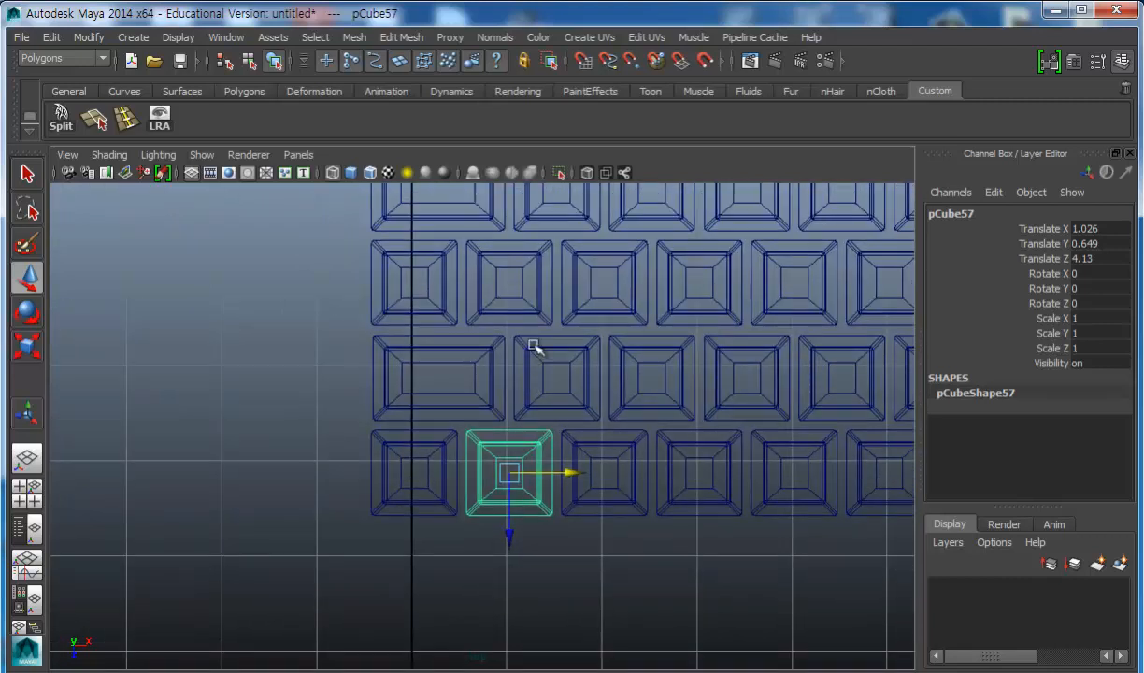
left_click(558, 362)
middle_click_drag(451, 271, 493, 370, "alt")
left_click(501, 366)
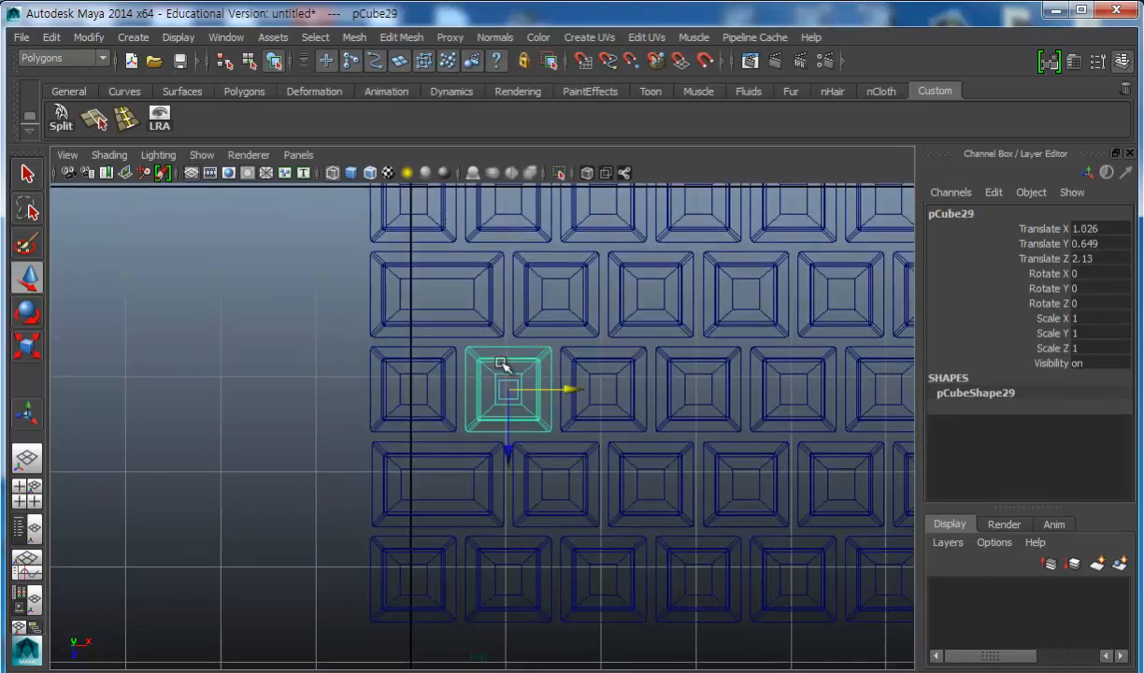
key("Delete")
Stretch the third row's first keycap by moving its right-side vertices across the gap toward the neighbouring keycap.
left_click(437, 349)
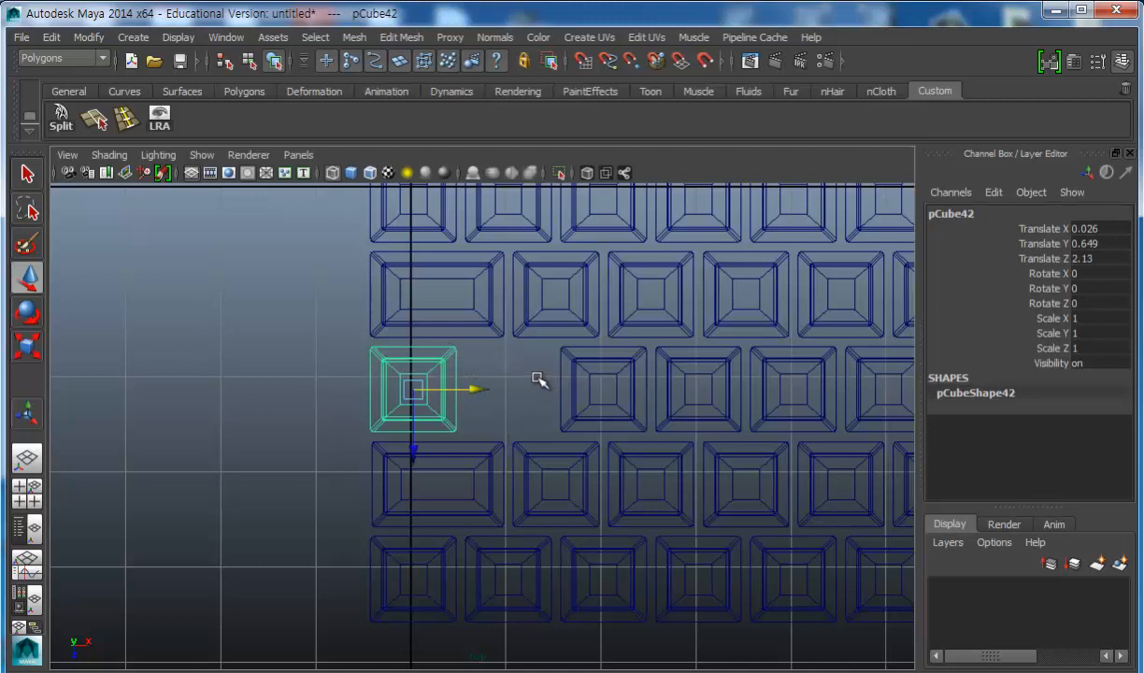
right_click_drag(428, 348, 372, 355)
left_click_drag(420, 477, 493, 329)
left_click_drag(502, 385, 595, 384)
middle_click_drag(501, 628, 501, 472, "alt")
middle_click_drag(493, 408, 504, 456, "alt")
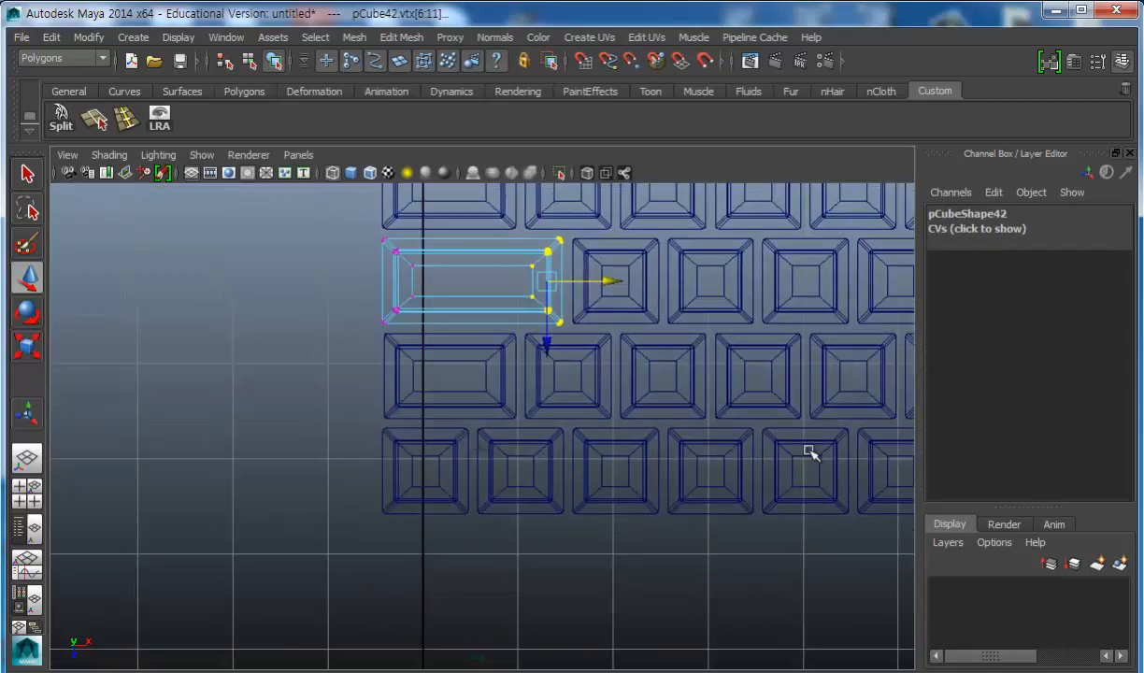
Widen the first row's last keycap by moving its right-side vertices out to the second row's right edge.
middle_click_drag(733, 477, 441, 465, "alt")
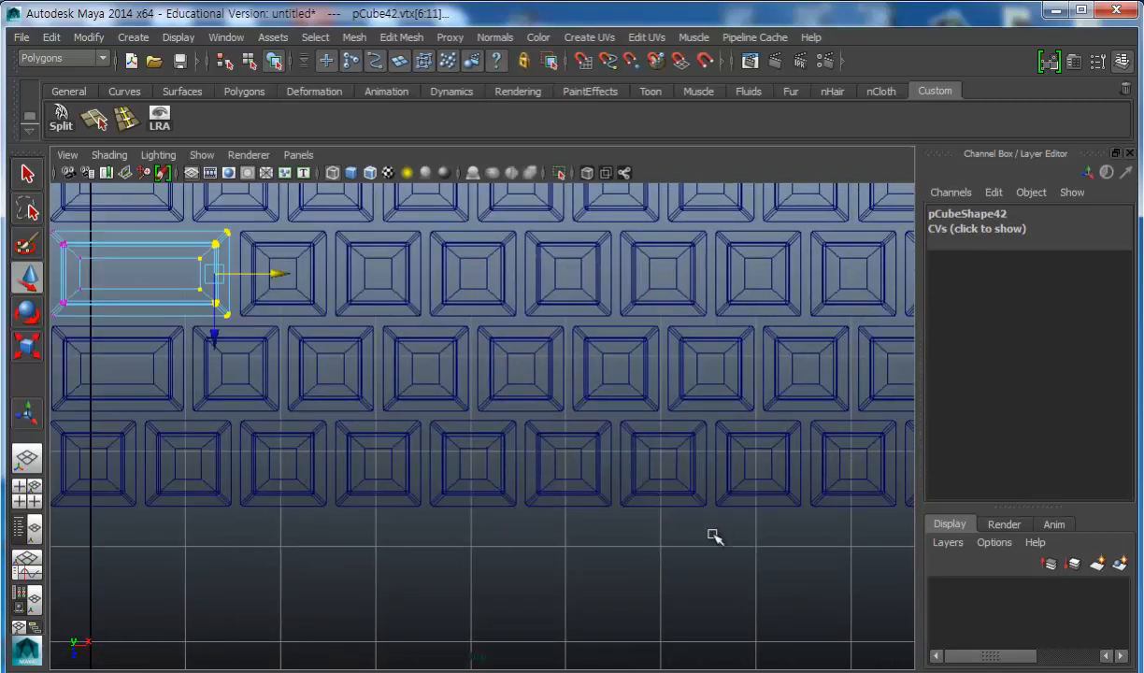
scroll(720, 529, "down", 5)
right_click_drag(648, 495, 883, 481, "alt")
middle_click_drag(747, 462, 670, 481, "alt")
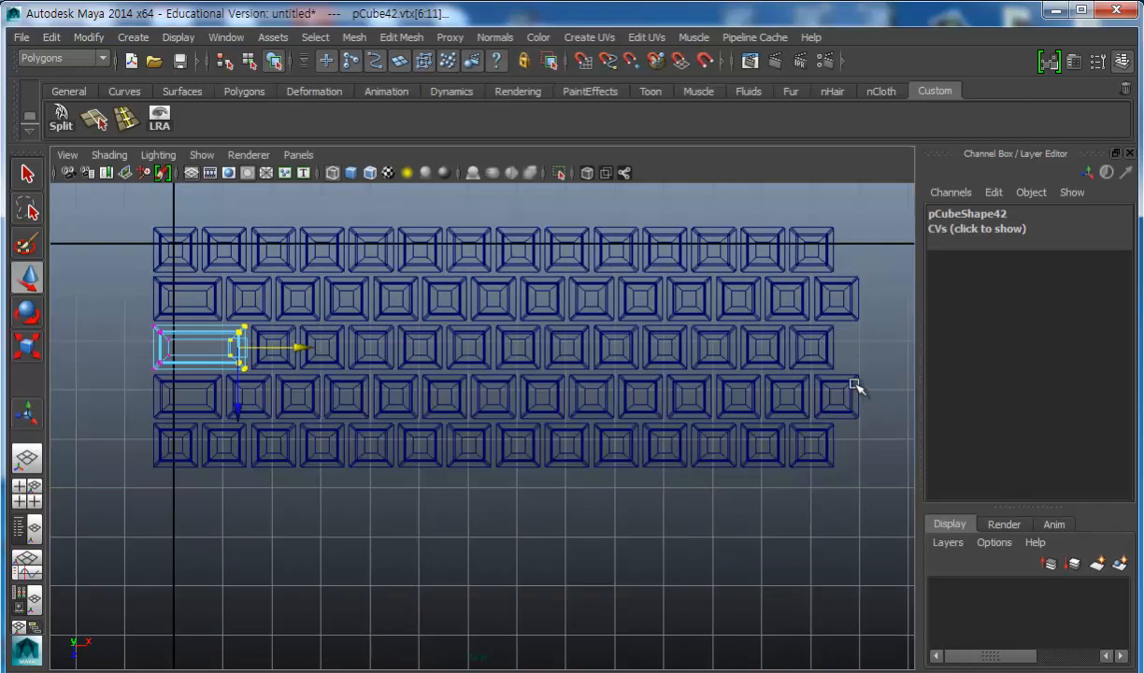
left_click(812, 253)
middle_click_drag(829, 273, 716, 355, "alt")
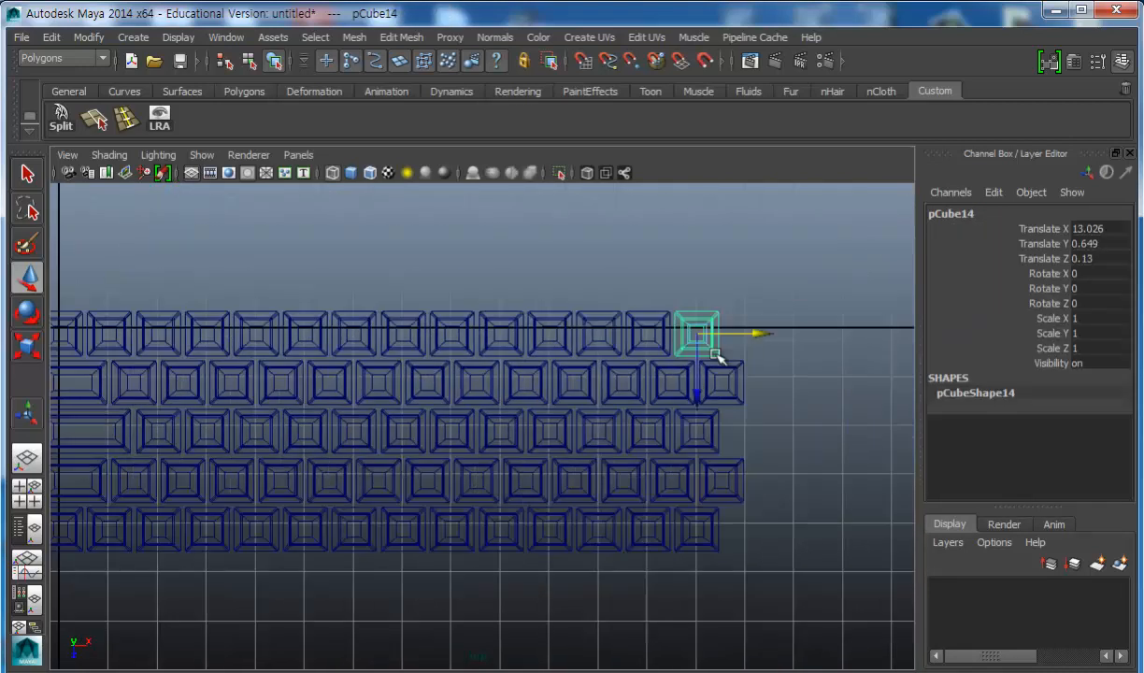
right_click_drag(716, 355, 786, 300, "alt")
middle_click_drag(785, 301, 528, 377, "alt")
right_click_drag(495, 345, 441, 342)
left_click_drag(614, 277, 492, 567)
left_click_drag(590, 384, 646, 376)
Widen the third row's last keycap by moving its right-side vertices out to the second row's right edge.
middle_click_drag(610, 510, 591, 383, "alt")
right_click_drag(591, 383, 588, 477, "alt")
middle_click_drag(573, 447, 571, 480, "alt")
left_click(445, 373)
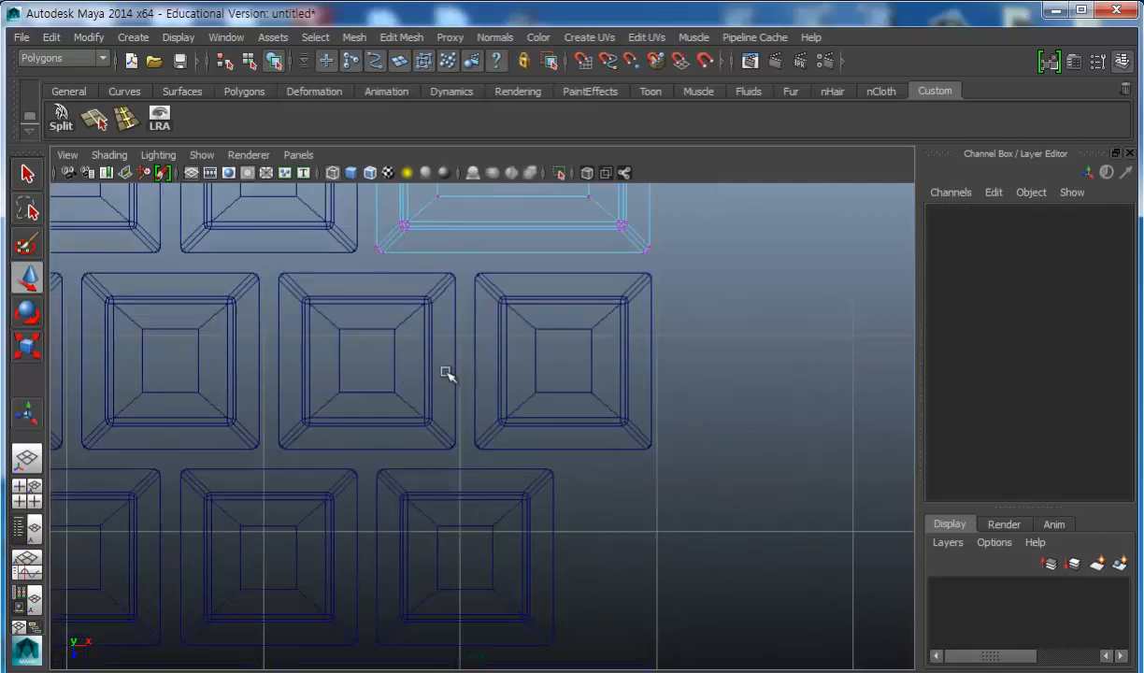
left_click(530, 519)
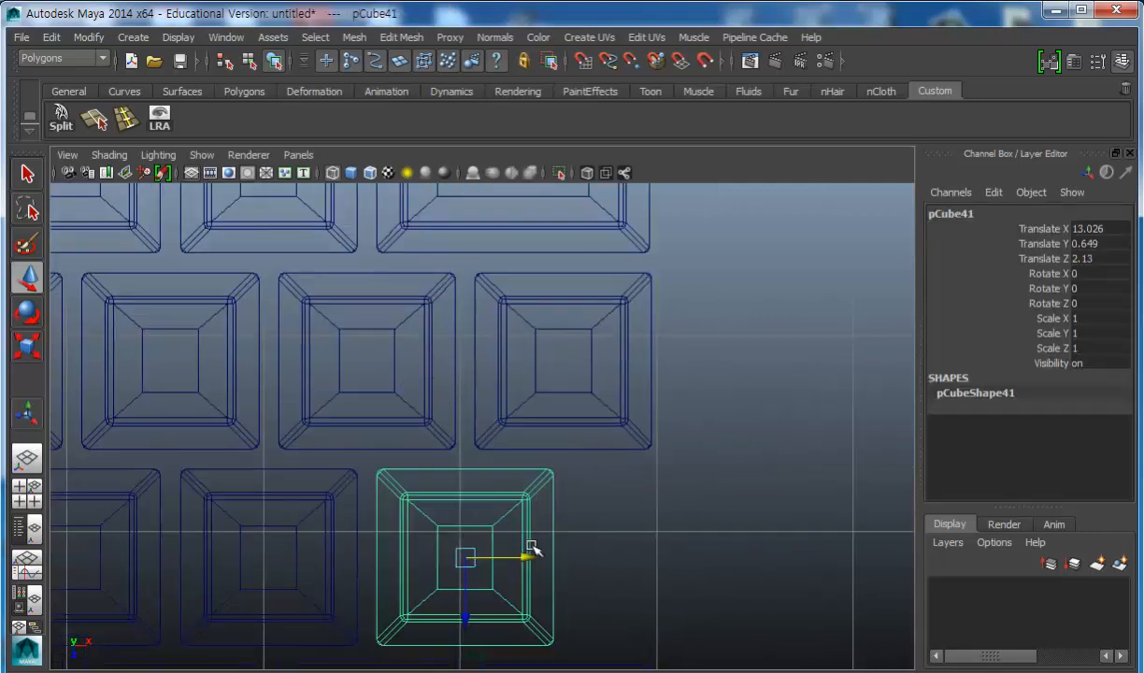
right_click_drag(530, 497, 457, 496)
left_click_drag(623, 435, 474, 655)
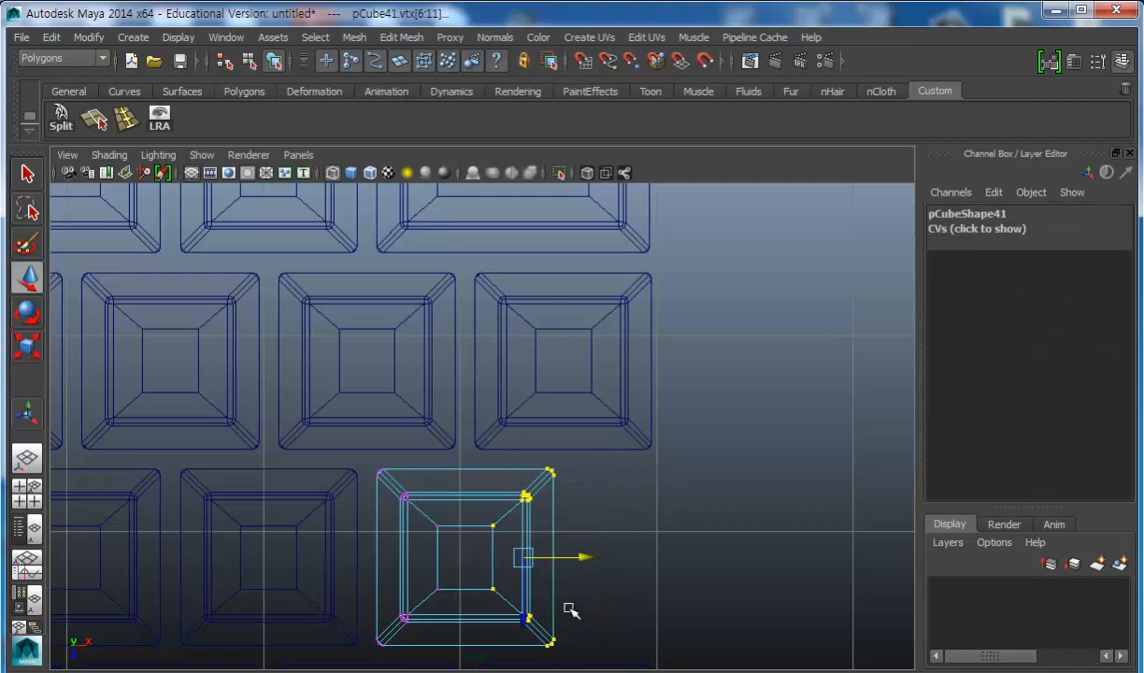
left_click_drag(581, 556, 678, 551)
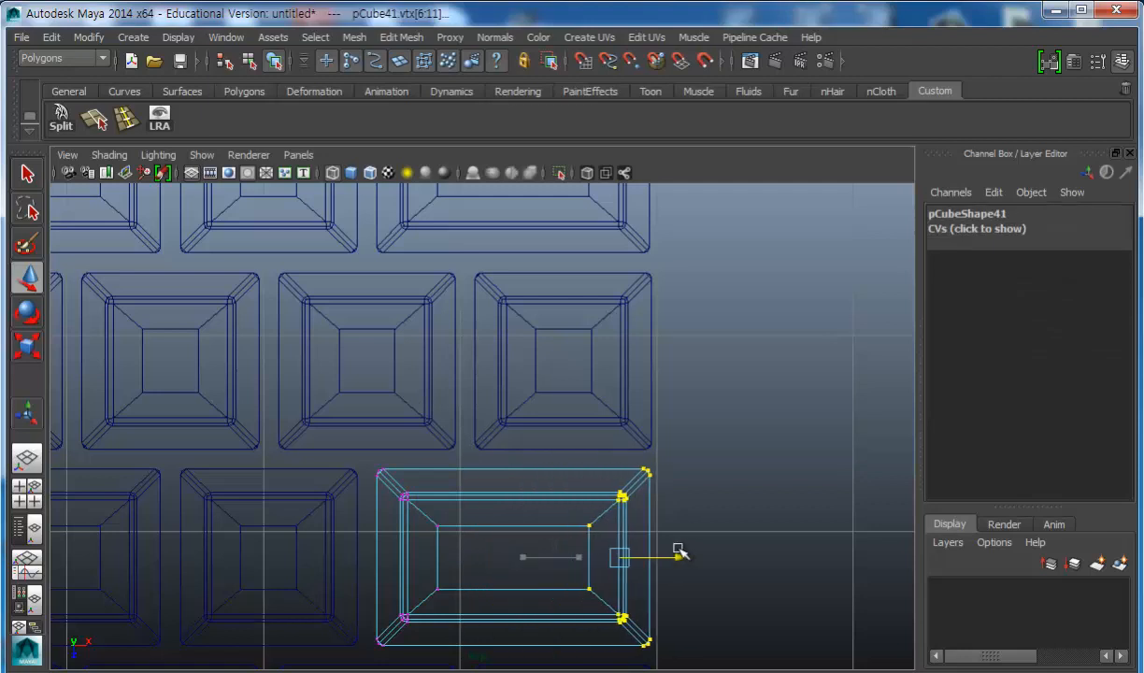
Delete the last keycap of the fourth row.
middle_click_drag(632, 629, 600, 408, "alt")
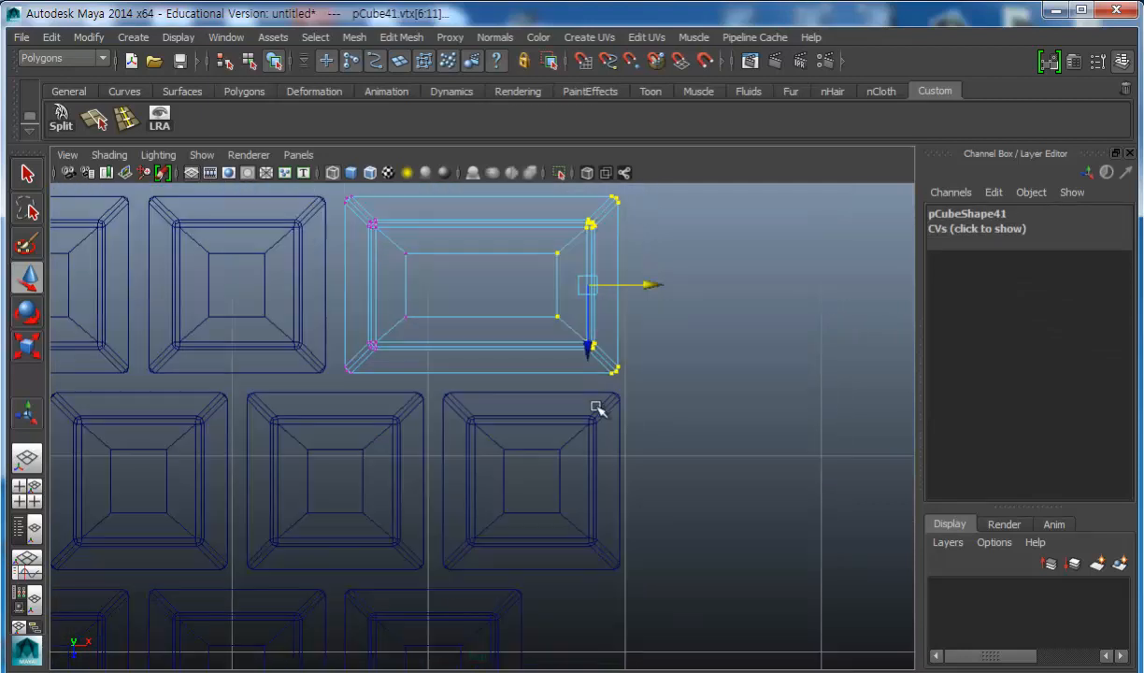
middle_click_drag(595, 531, 593, 416, "alt")
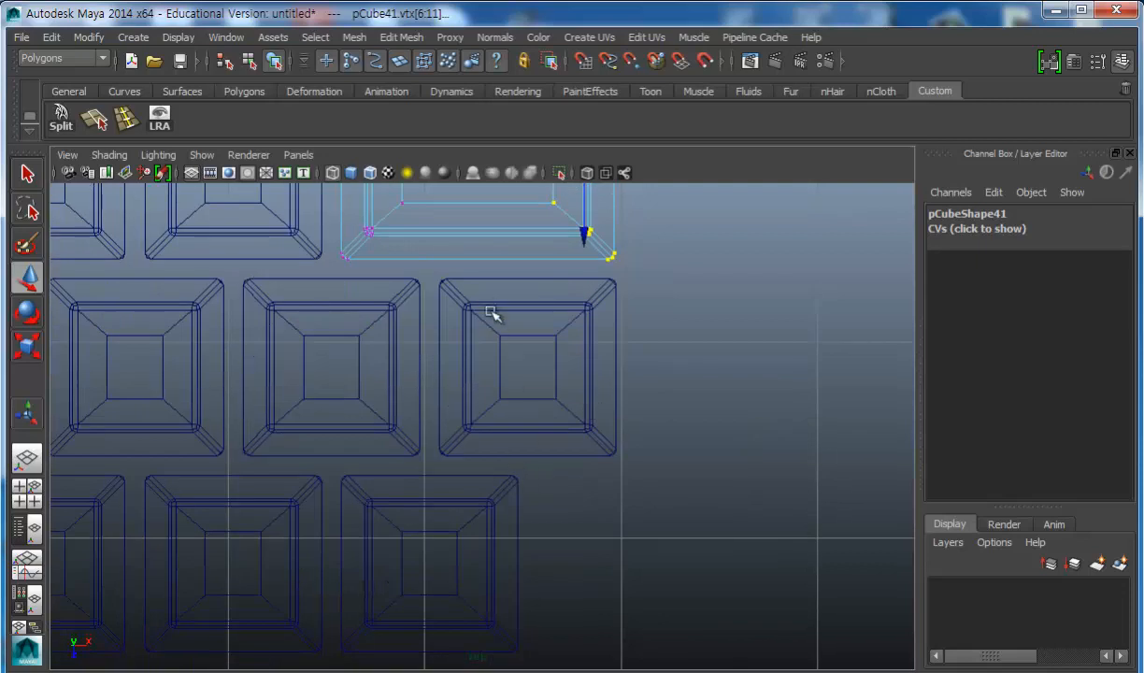
left_click(523, 313)
left_click(397, 290)
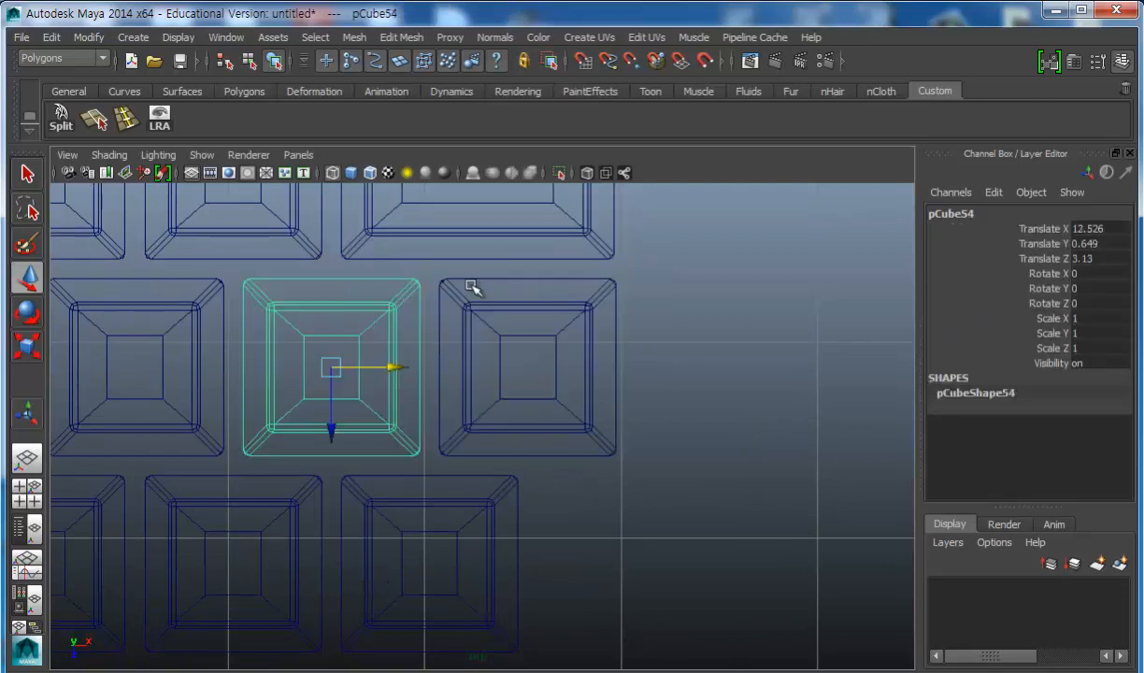
left_click(486, 307)
left_click(432, 288)
Stretch the fourth row's remaining end keycap by moving its right-side vertices out to the right edge of the row above.
left_click(400, 293)
right_click_drag(400, 294, 335, 293)
left_click_drag(491, 252, 322, 547)
left_click_drag(450, 366, 643, 370)
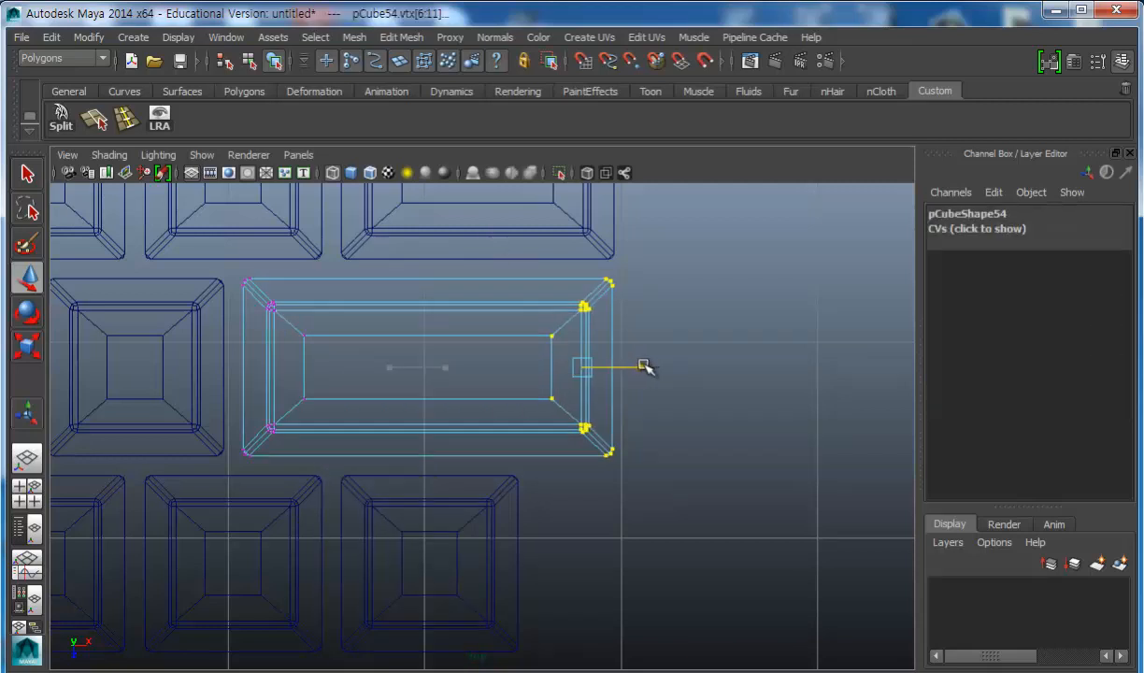
Widen the bottom row's last keycap by moving its right-side vertices out to the right edge of the rows above.
middle_click_drag(559, 526, 493, 364, "alt")
left_click(498, 369)
right_click_drag(485, 366, 437, 366)
left_click_drag(564, 290, 485, 608)
left_click_drag(541, 424, 636, 408)
Delete the seventh, eighth and ninth keycaps of the bottom row to make room for the space bar.
right_click_drag(632, 411, 475, 454, "alt")
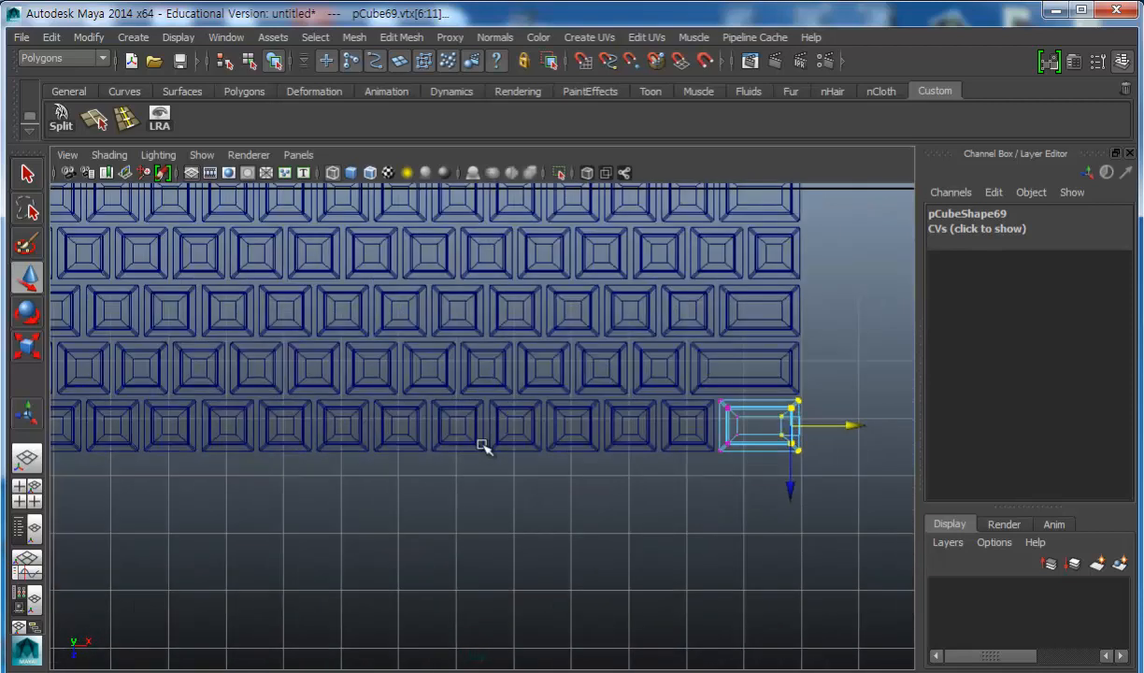
middle_click_drag(529, 425, 624, 401, "alt")
left_click_drag(554, 467, 490, 405)
key("Delete")
left_click(437, 383)
key("Delete")
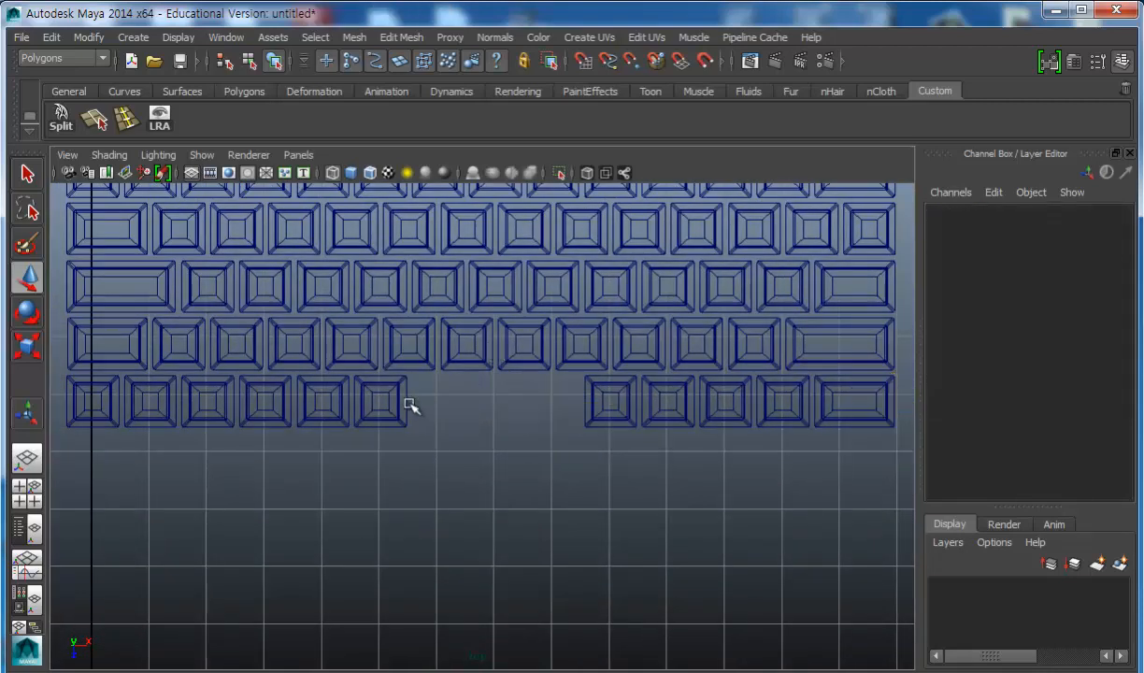
Stretch the bottom row's sixth keycap across the gap as a space bar, leaving a small gap before the next keycap.
left_click(391, 400)
right_click_drag(384, 400, 309, 396)
left_click_drag(446, 303, 387, 469)
left_click_drag(456, 402, 634, 408)
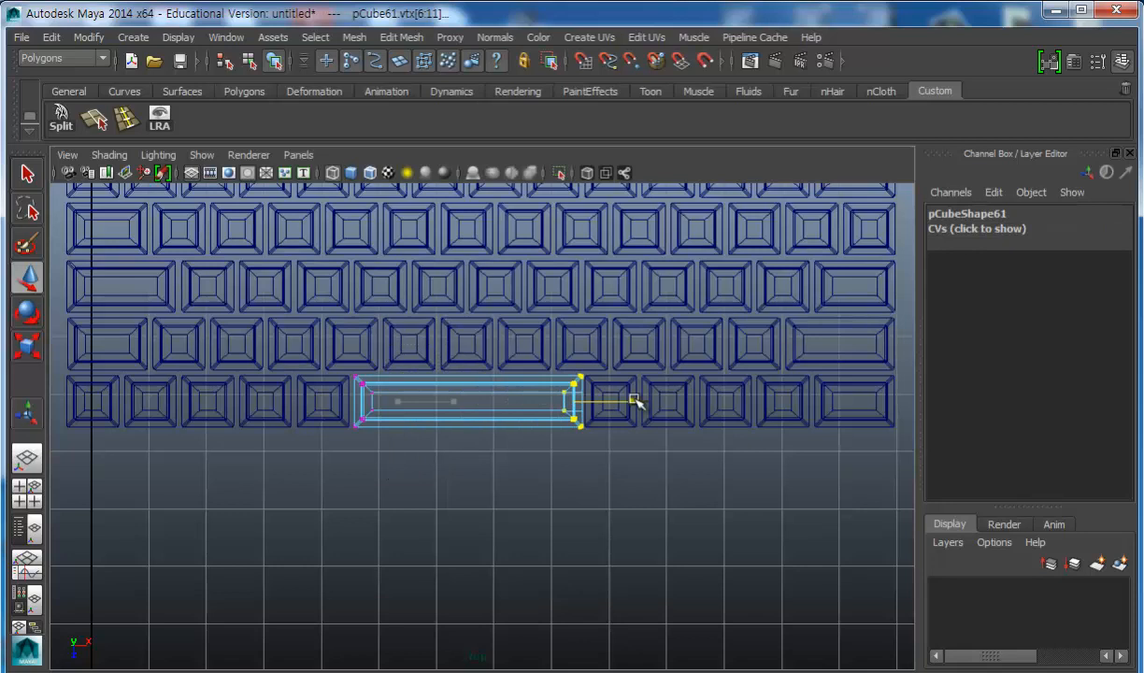
scroll(592, 458, "up", 5)
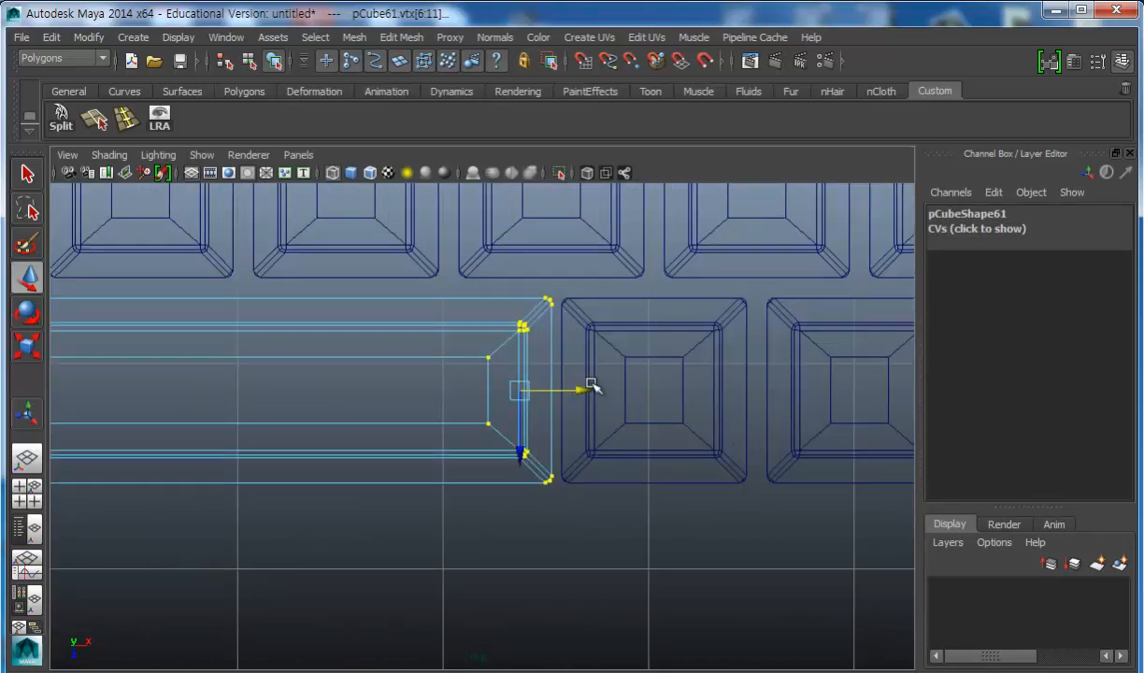
left_click_drag(577, 385, 568, 386)
Duplicate three adjacent standard keycaps of the bottom row and move the copies right of the main block, the last at X 17.585.
scroll(568, 386, "down", 5)
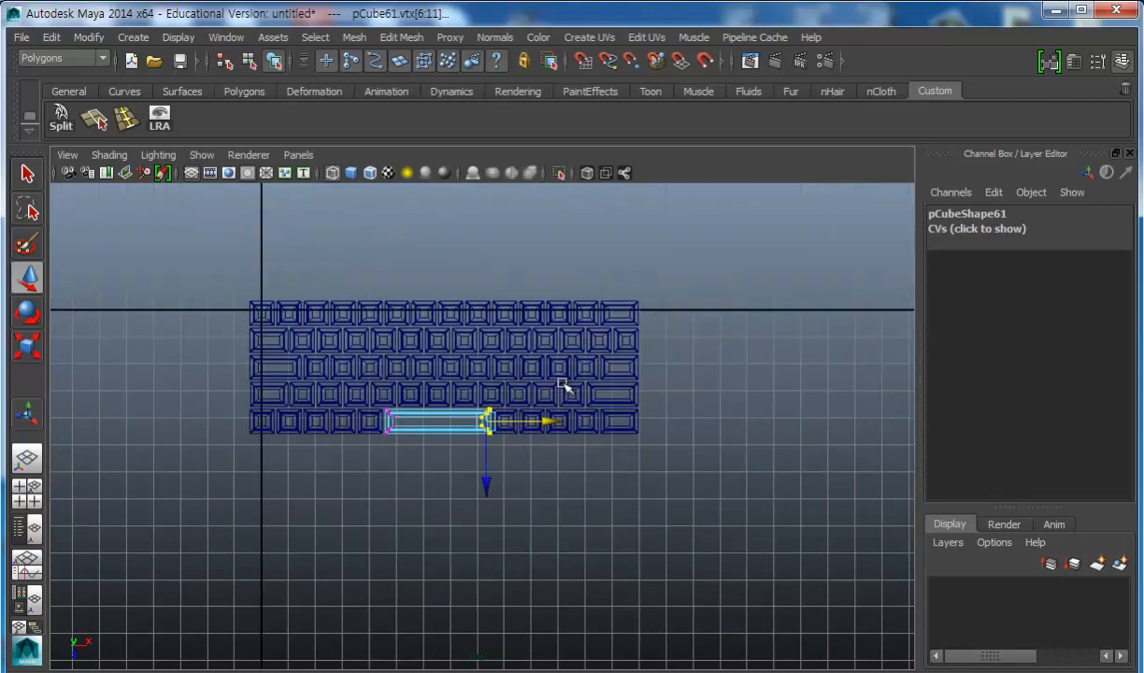
middle_click_drag(578, 364, 582, 290, "alt")
middle_click_drag(541, 474, 455, 427, "alt")
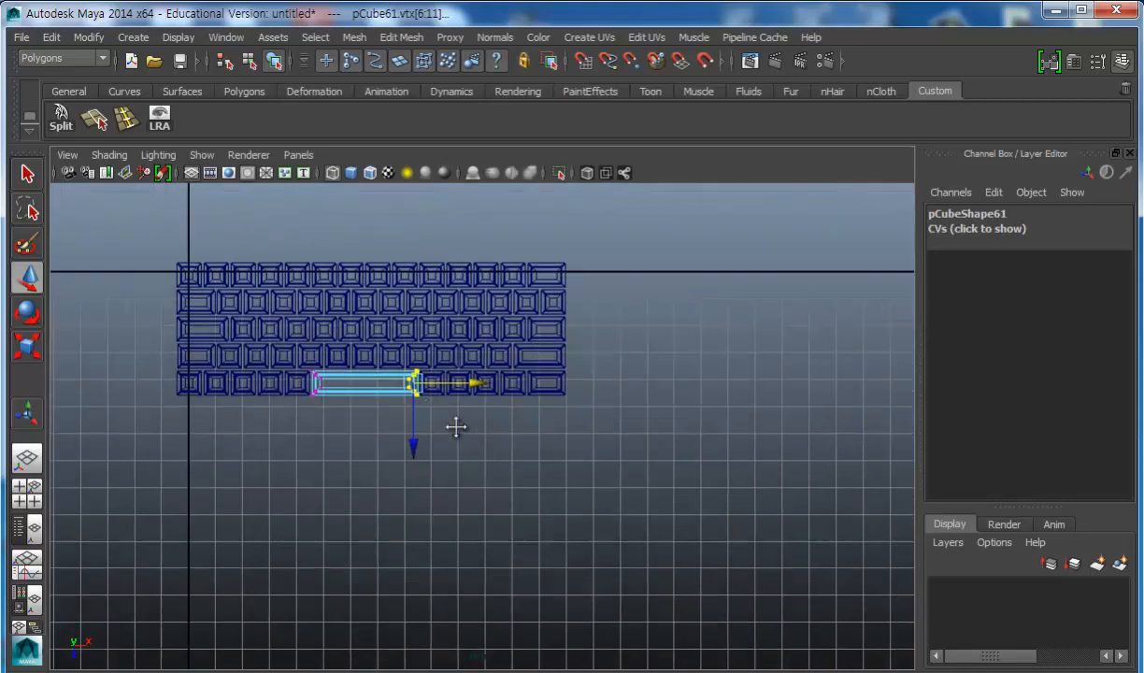
right_click_drag(455, 427, 467, 467, "alt")
left_click_drag(529, 418, 433, 346)
middle_click_drag(377, 381, 277, 378, "alt")
key("ctrl+d")
left_click_drag(485, 343, 753, 349)
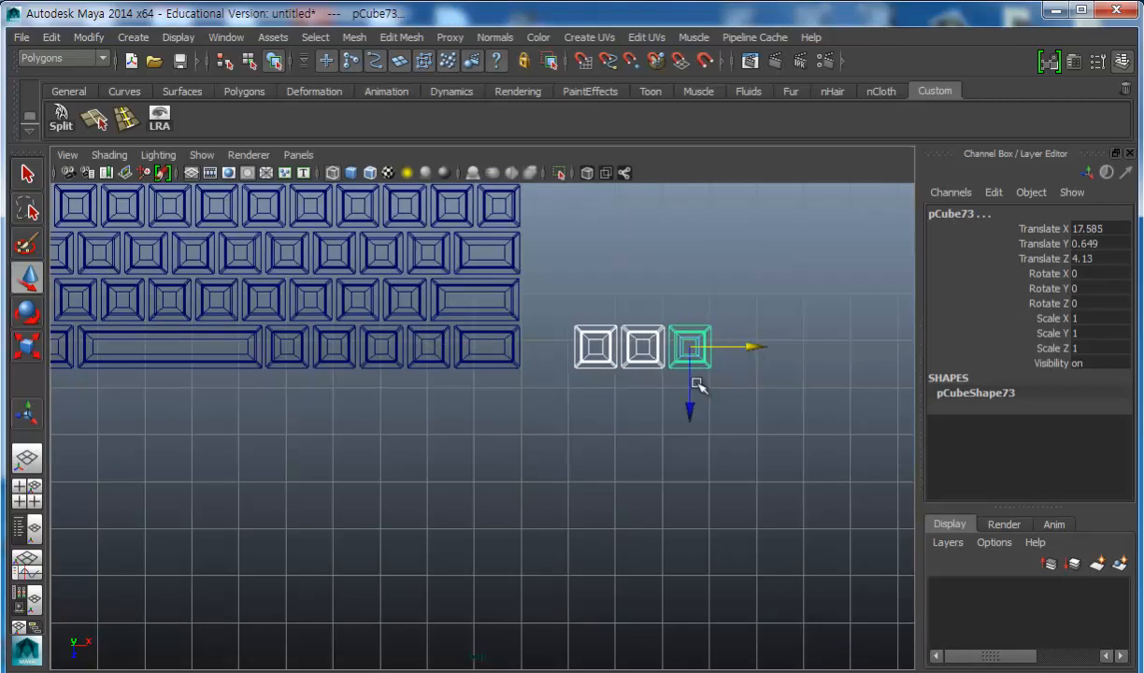
Duplicate the three separate keycaps and move the copies up level with the second row, to about 1.138 in Z.
key("ctrl+d")
left_click_drag(690, 403, 682, 265)
middle_click_drag(645, 262, 645, 385, "alt")
scroll(647, 385, "up", 5)
middle_click_drag(719, 333, 526, 401, "alt")
scroll(645, 399, "up", 2)
scroll(649, 399, "down", 4)
mouse_move(649, 399)
middle_mouse_down("alt")
mouse_move(681, 464)
mouse_move(666, 415)
middle_mouse_up("alt")
left_click_drag(657, 421, 658, 422)
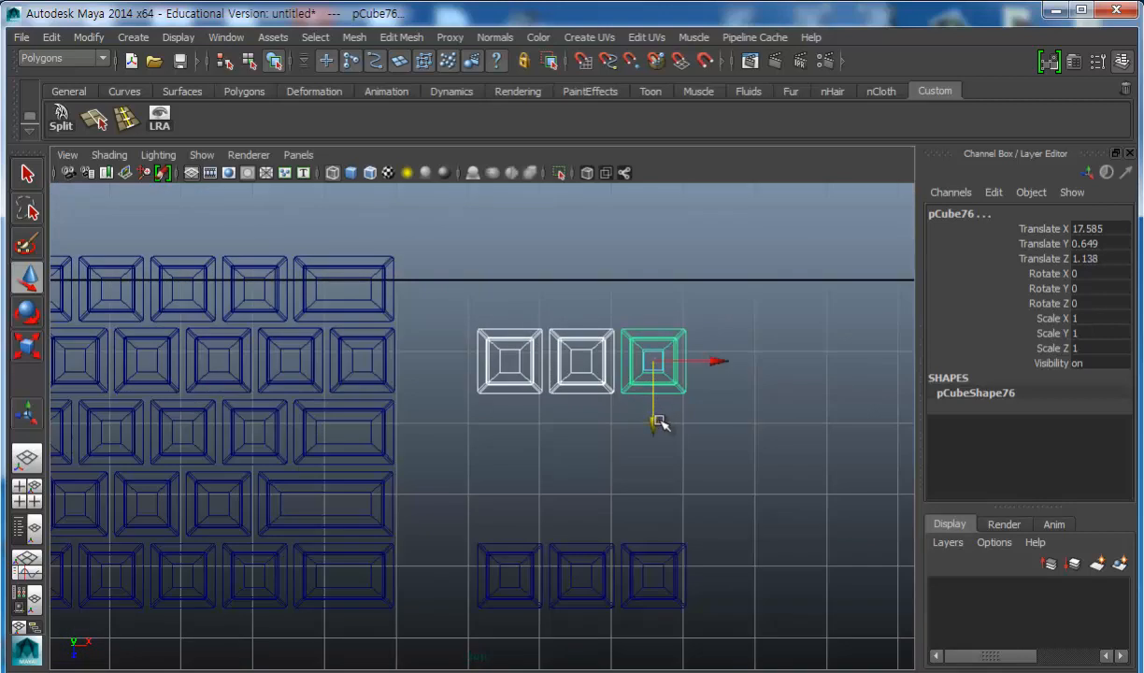
Duplicate the three upper keycaps and move the copies up level with the first row, to about 0.123 in Z.
key("ctrl+d")
left_click_drag(652, 421, 644, 349)
scroll(623, 365, "up", 3)
middle_click_drag(659, 304, 615, 435, "alt")
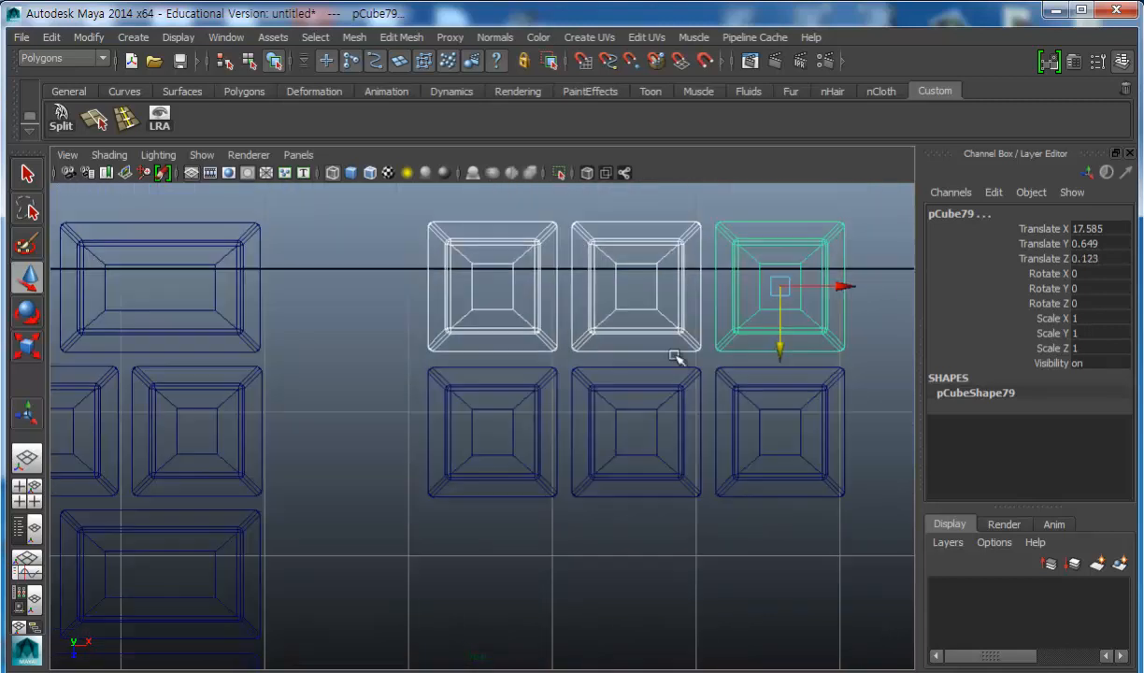
Fine-tune the spacing of the two upper three-key rows, placing them at about 0.129 and 1.119 in Z.
middle_click_drag(673, 352, 648, 364, "alt")
left_click_drag(753, 349, 753, 351)
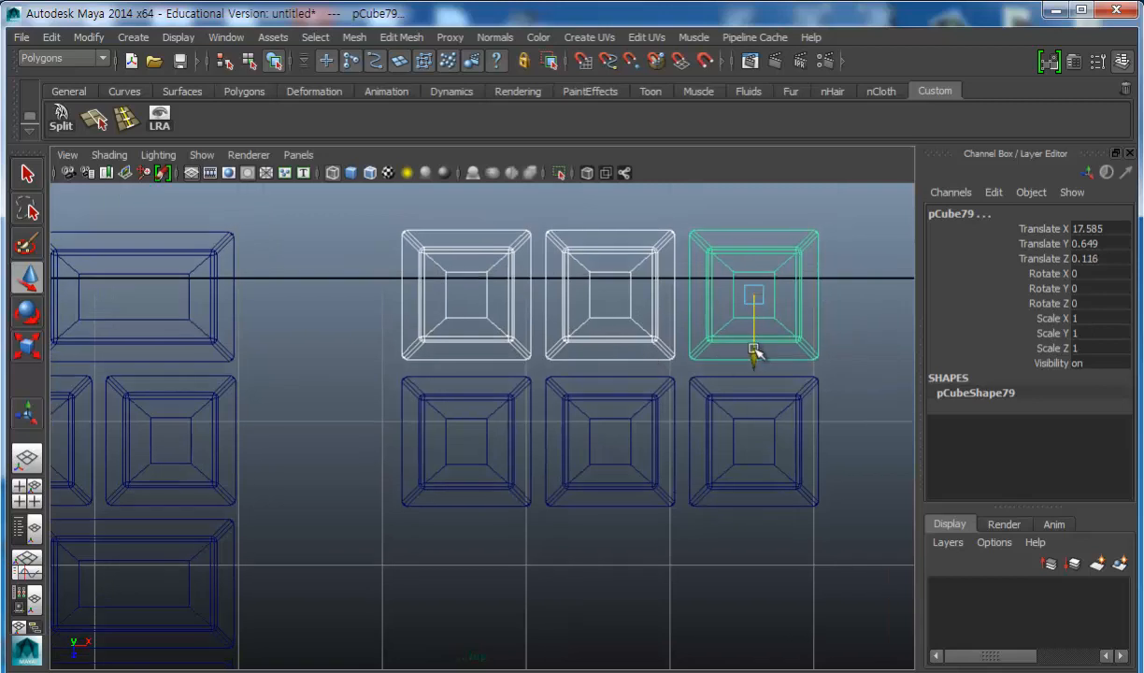
left_click_drag(753, 350, 755, 355)
left_click_drag(860, 550, 362, 435)
left_click_drag(753, 504, 753, 500)
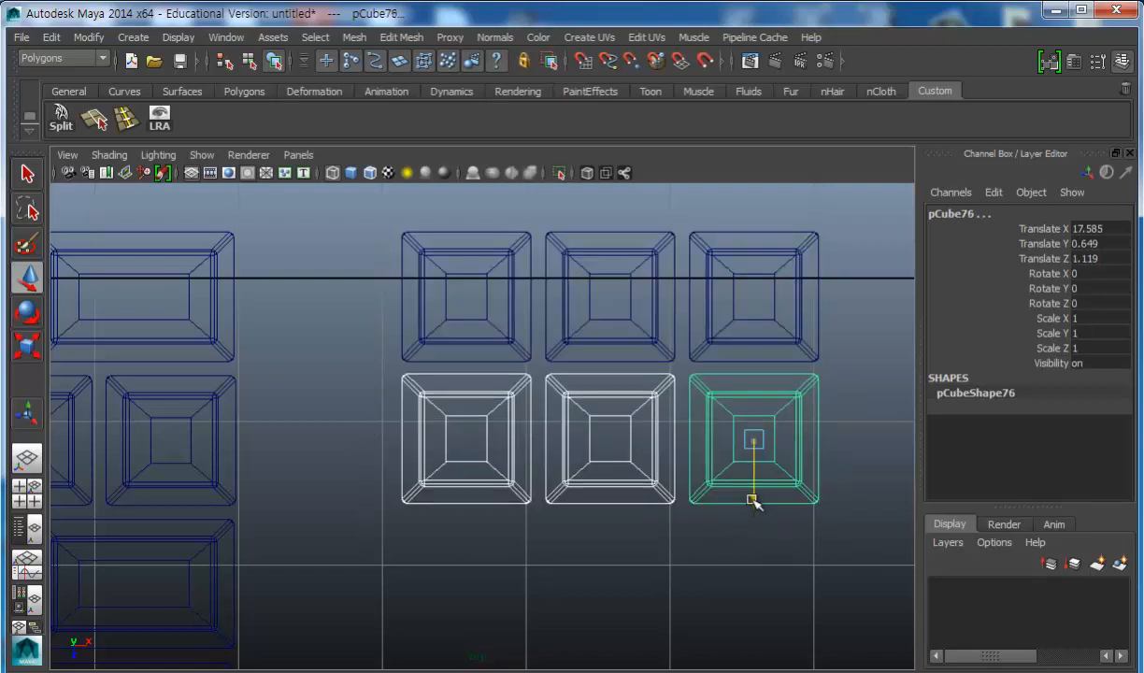
Duplicate the six separate keycaps of the upper two rows and move the copies right of them, the last at X 21.501.
scroll(704, 557, "down", 5)
middle_click_drag(638, 524, 745, 486, "alt")
middle_click_drag(615, 472, 520, 469, "alt")
left_click_drag(569, 334, 478, 411)
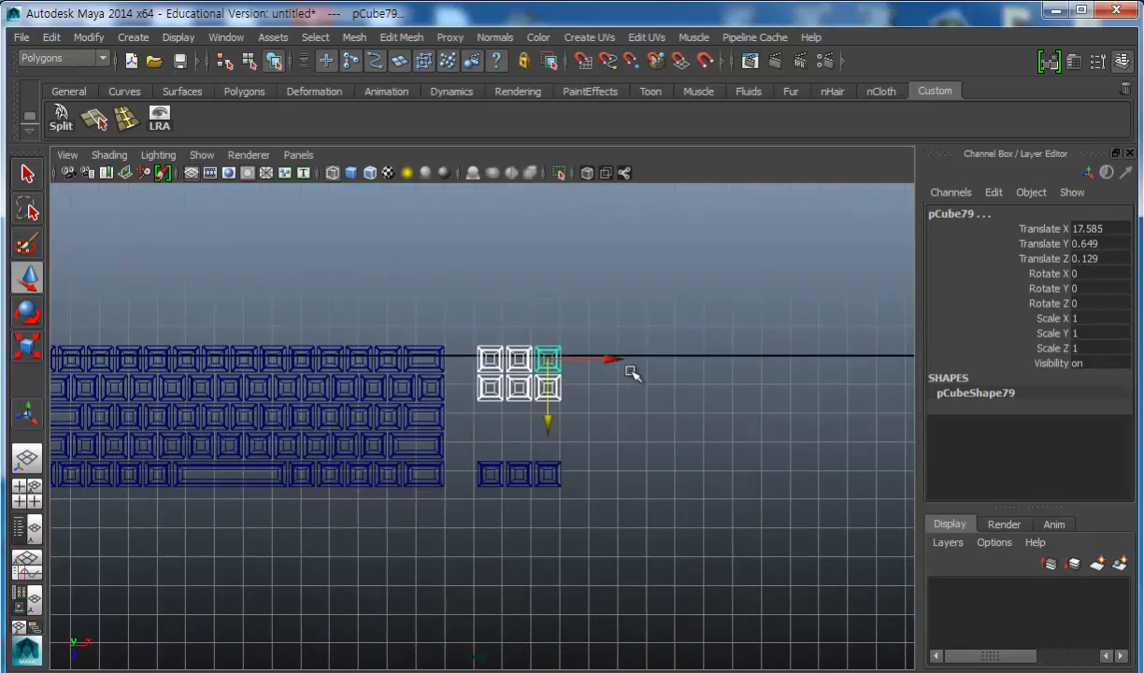
scroll(551, 416, "up", 8)
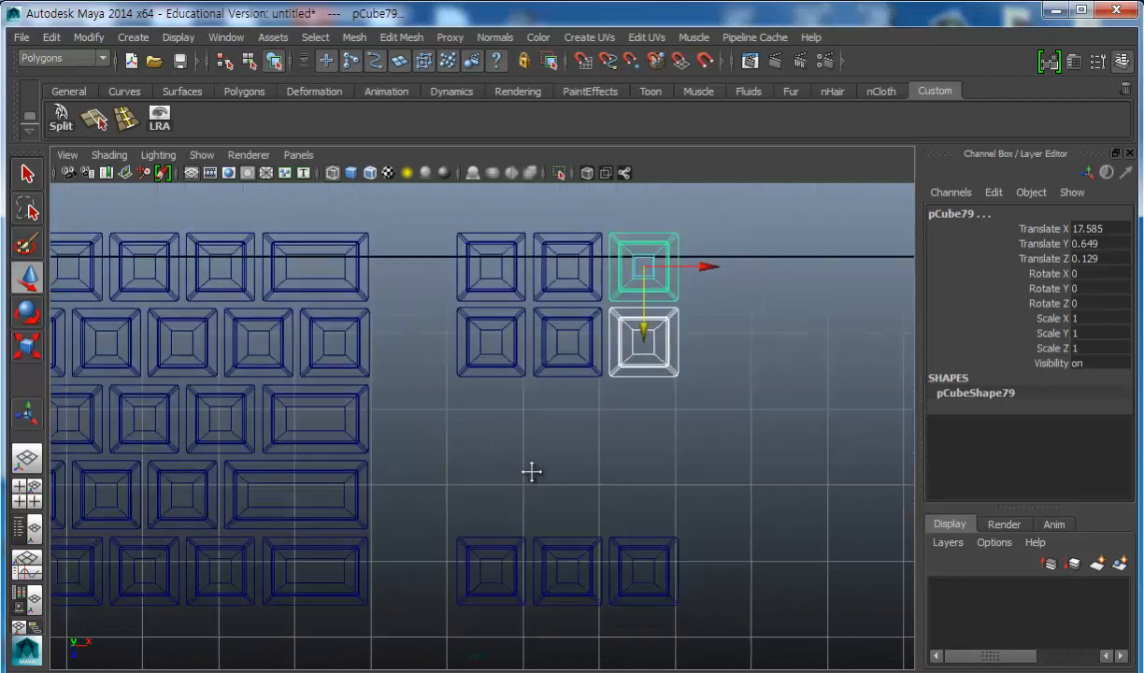
scroll(536, 465, "up", 2)
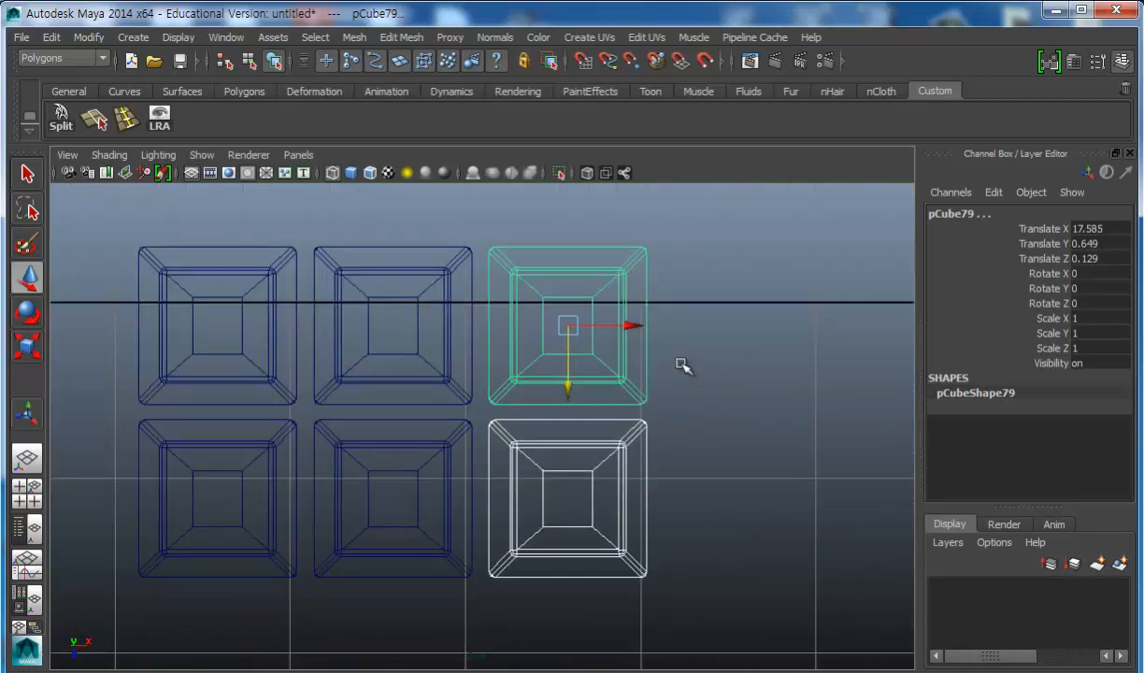
left_click_drag(728, 241, 300, 523)
scroll(479, 464, "down", 5)
scroll(480, 464, "down", 3)
key("ctrl+d")
left_click_drag(542, 366, 688, 364)
scroll(710, 397, "up", 5)
middle_click_drag(745, 385, 479, 431, "alt")
right_click_drag(479, 431, 569, 452, "alt")
middle_click_drag(569, 452, 572, 431, "alt")
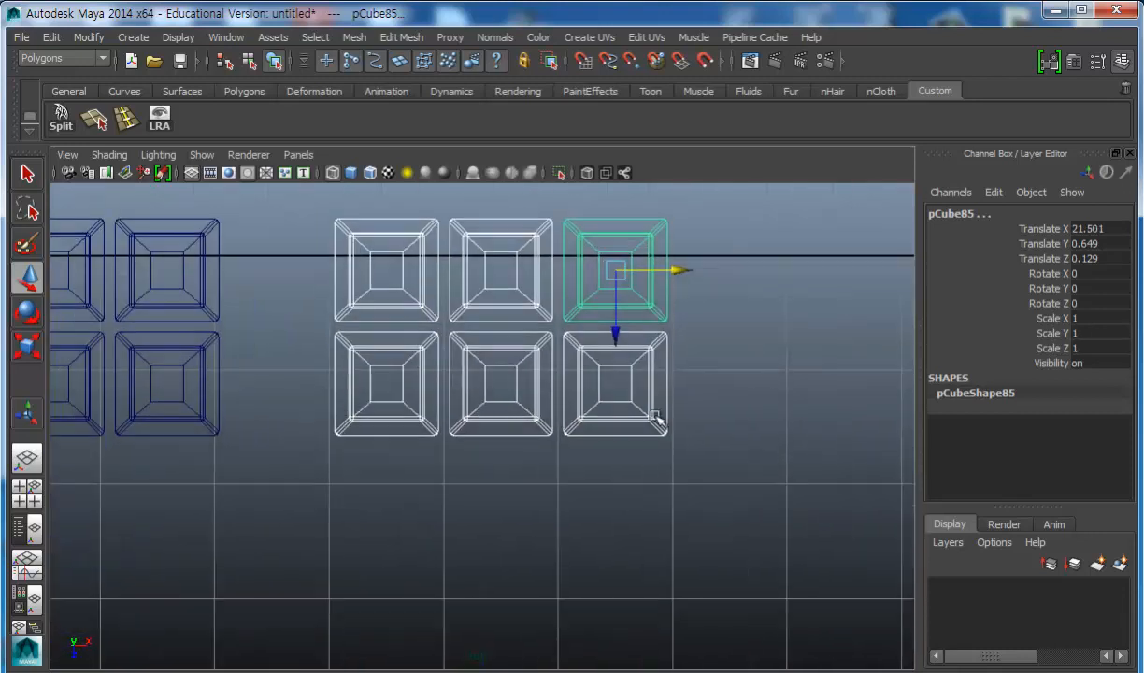
Duplicate the new six-key block and move the copies directly below it, the upper row at Z 2.144.
key("ctrl+d")
left_click_drag(614, 339, 615, 566)
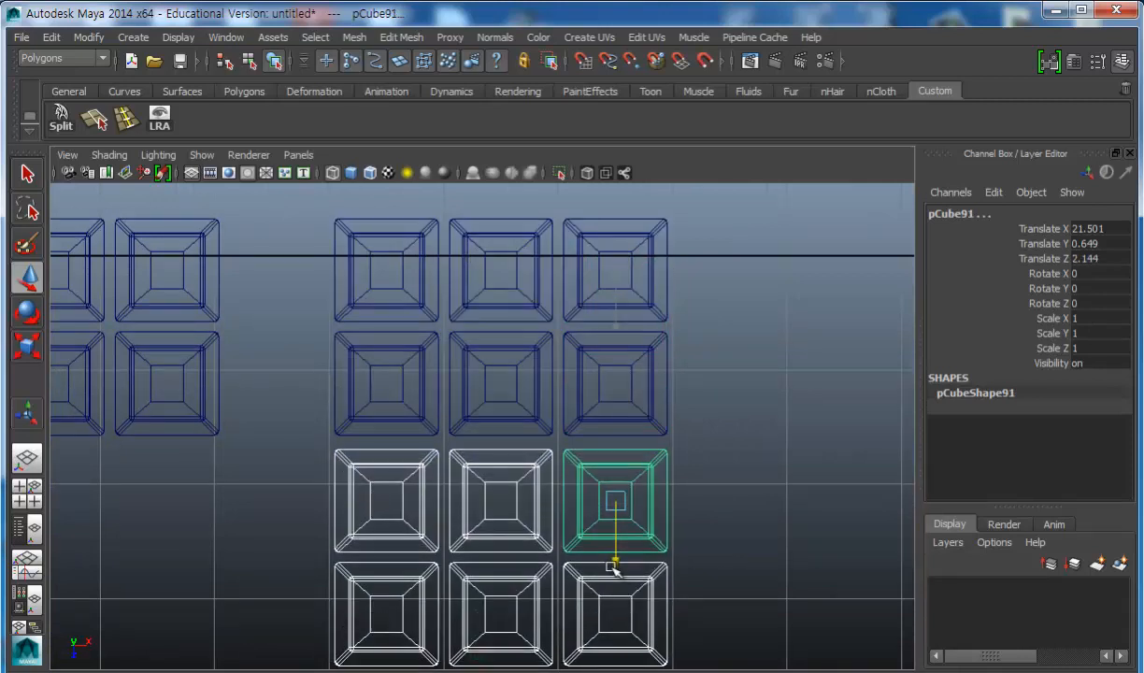
middle_click_drag(617, 579, 609, 370, "alt")
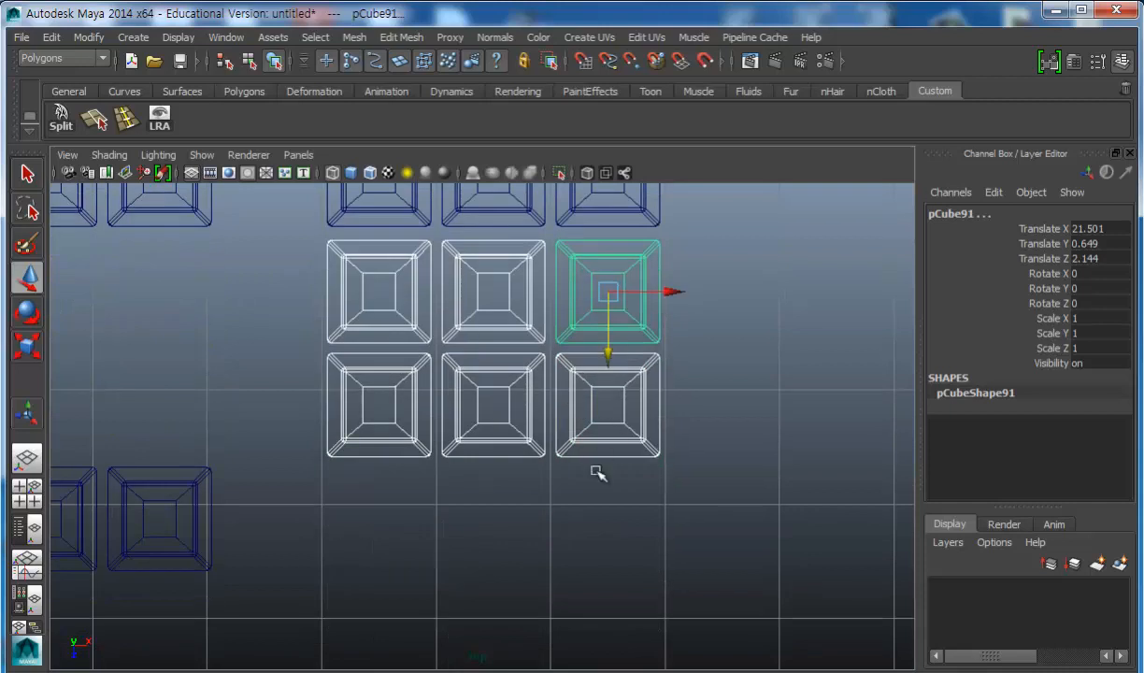
Duplicate the lowest three keycaps of the new block and move the copies level with the bottom row, to Z 4.12.
left_click_drag(738, 458, 301, 396)
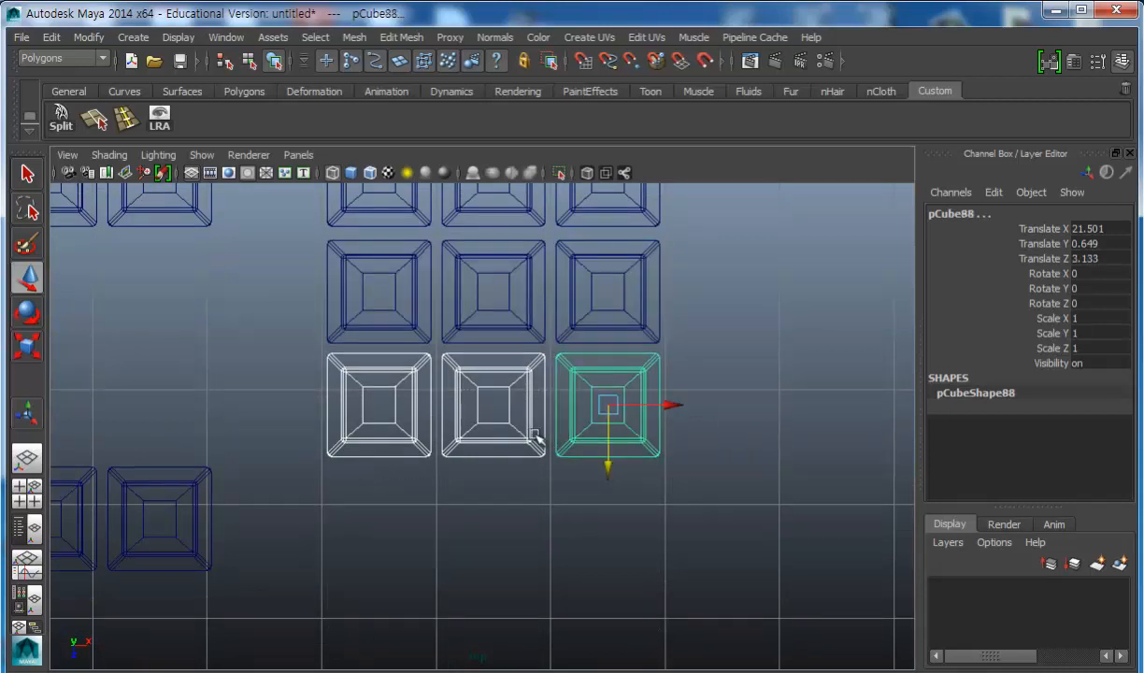
key("ctrl+d")
left_click_drag(602, 478, 603, 579)
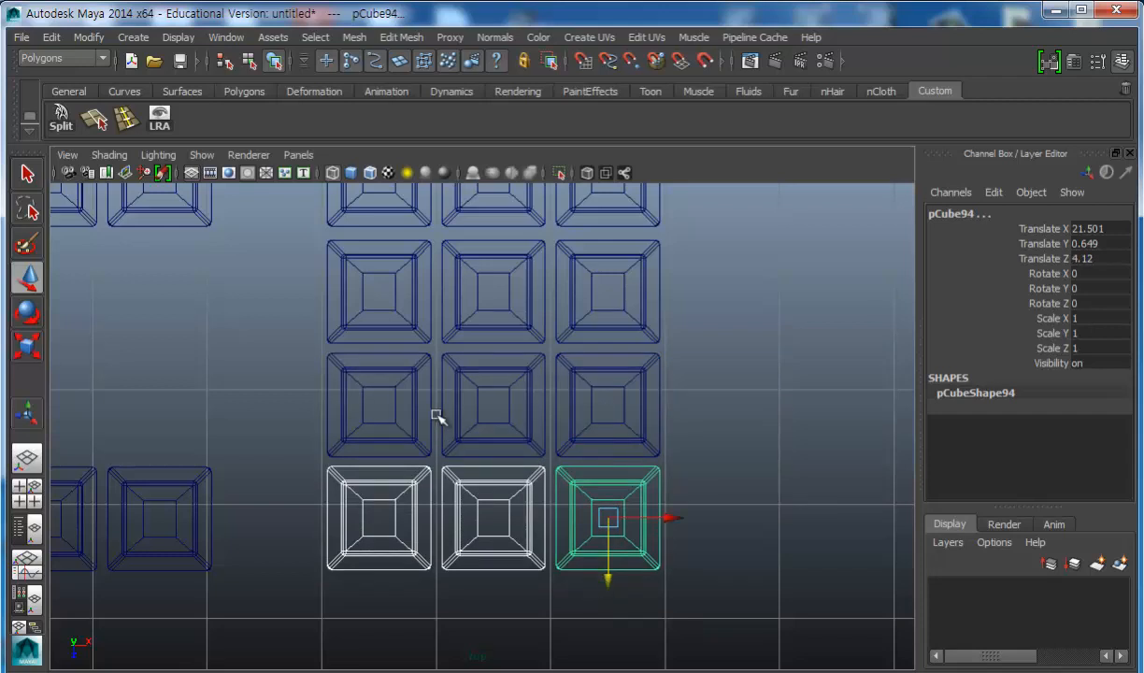
Duplicate the first row's thirteen standard keycaps and the three separate ones beside them, and move the copies above it to Z -1.369.
scroll(396, 439, "down", 10)
middle_click_drag(395, 439, 541, 439, "alt")
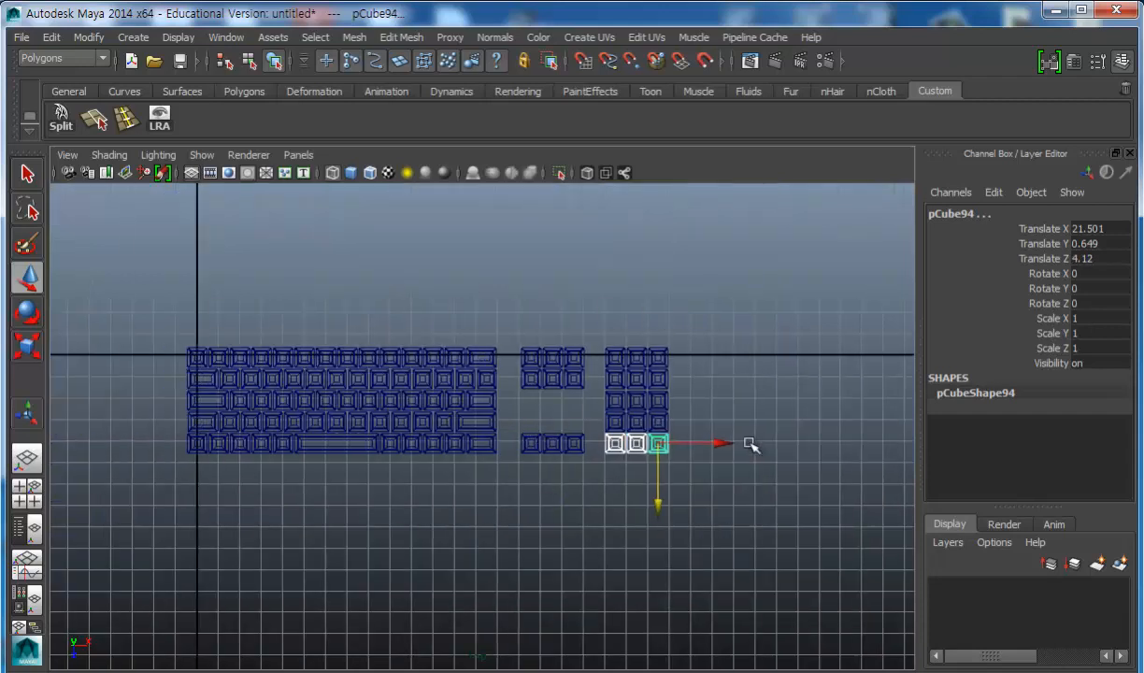
scroll(489, 377, "up", 3)
scroll(641, 449, "up", 2)
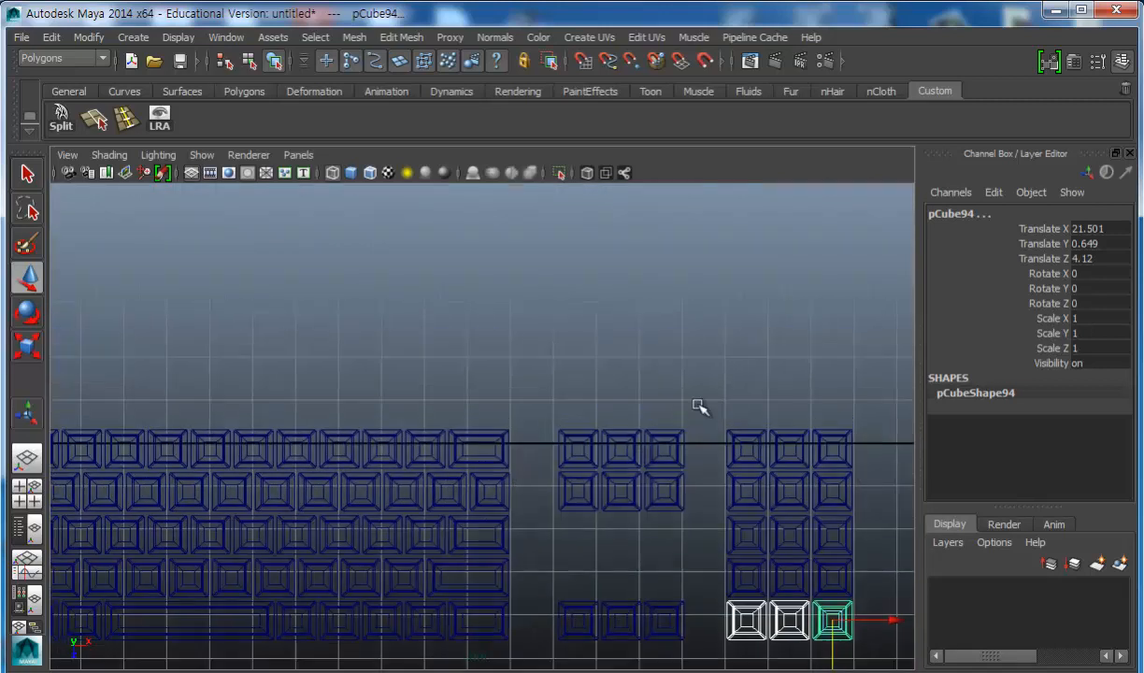
scroll(748, 382, "up", 2)
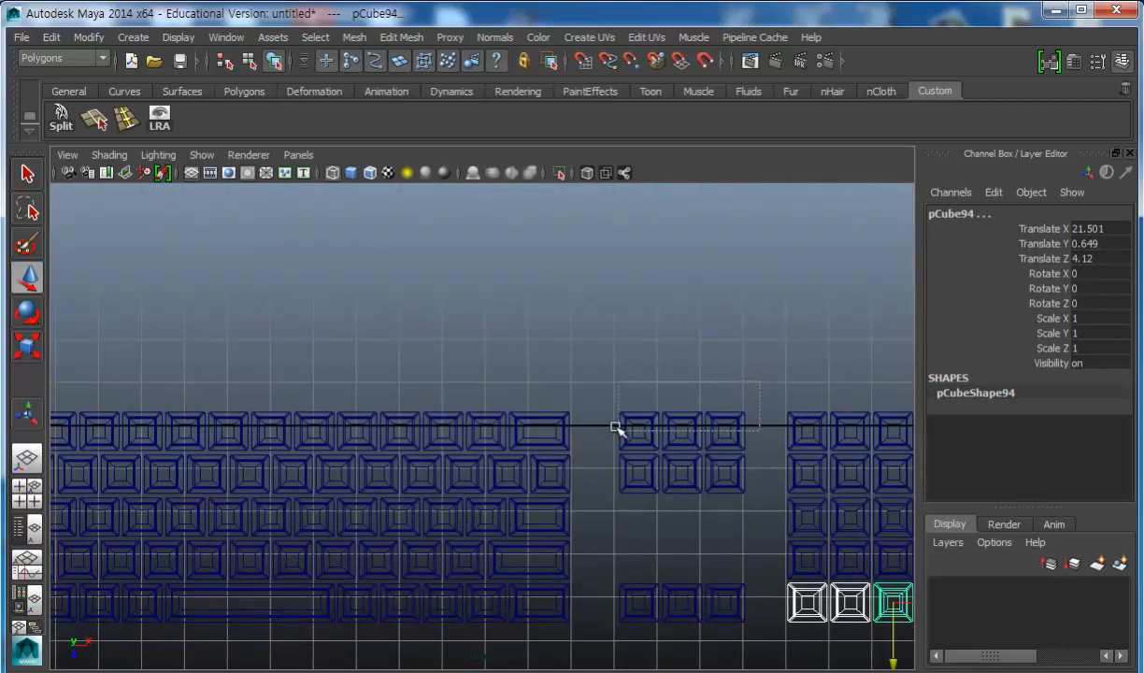
left_click_drag(587, 404, 727, 423)
middle_click_drag(456, 409, 628, 395, "alt")
left_click_drag(659, 367, 131, 411)
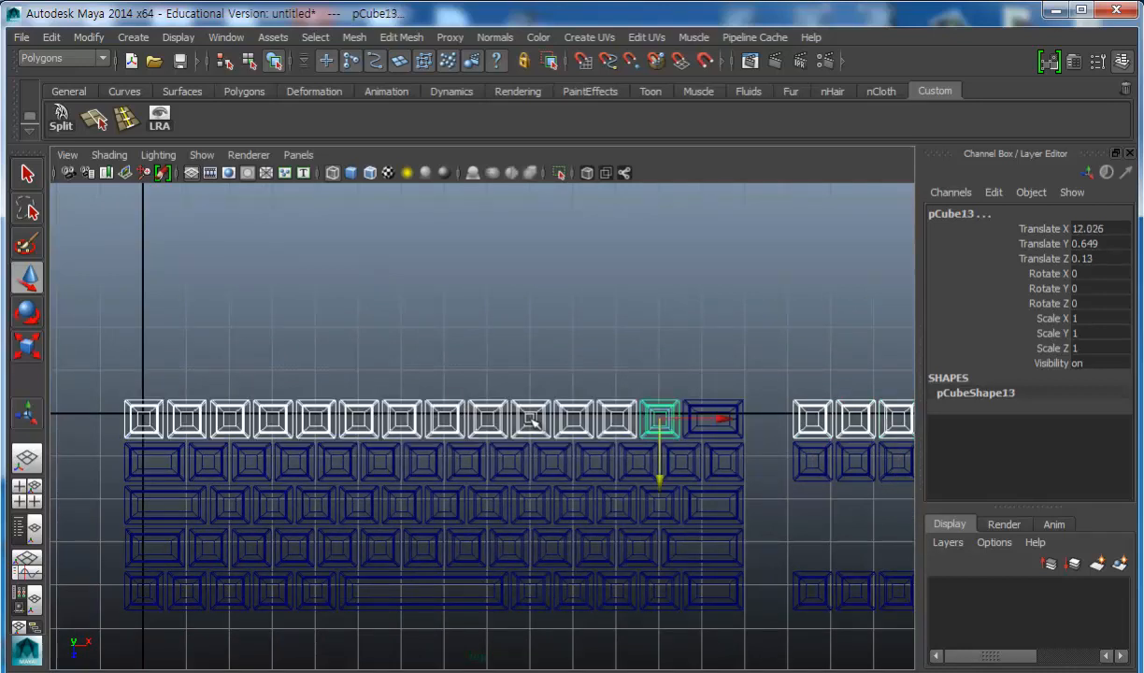
middle_click_drag(597, 445, 512, 406, "alt")
key("ctrl+d")
left_click_drag(570, 440, 577, 380)
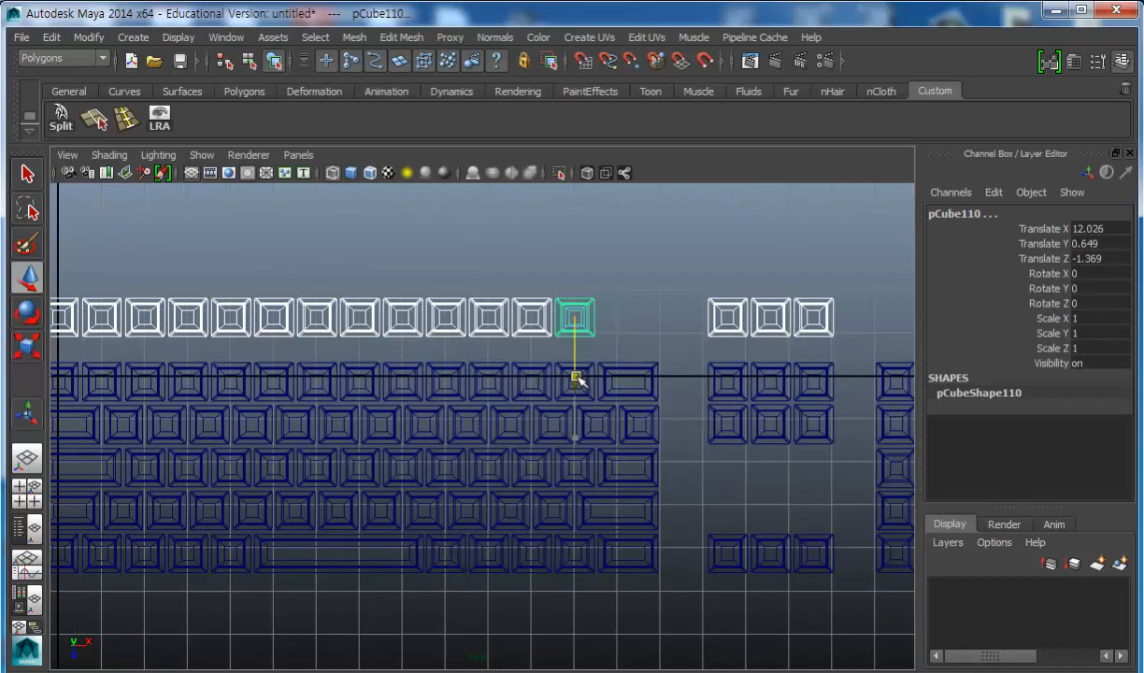
Move the last four keycaps of the new main-block top row right to the block's edge, the last at X 13.444.
middle_click_drag(498, 377, 544, 364, "alt")
middle_click_drag(462, 387, 540, 387, "alt")
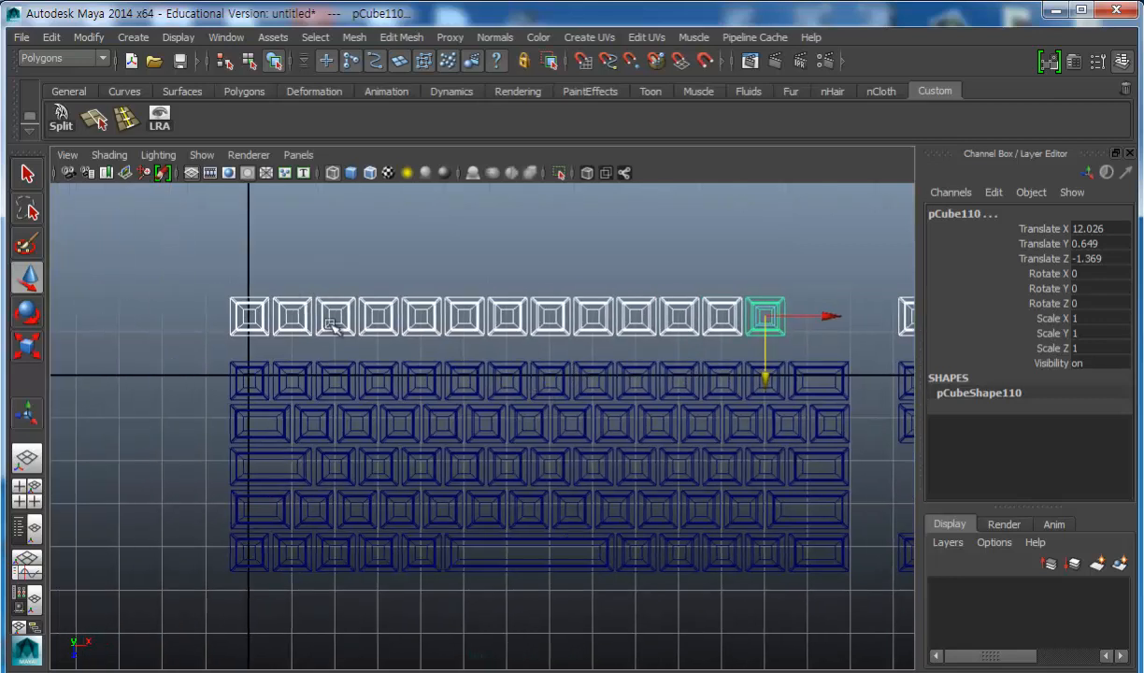
left_click(294, 310)
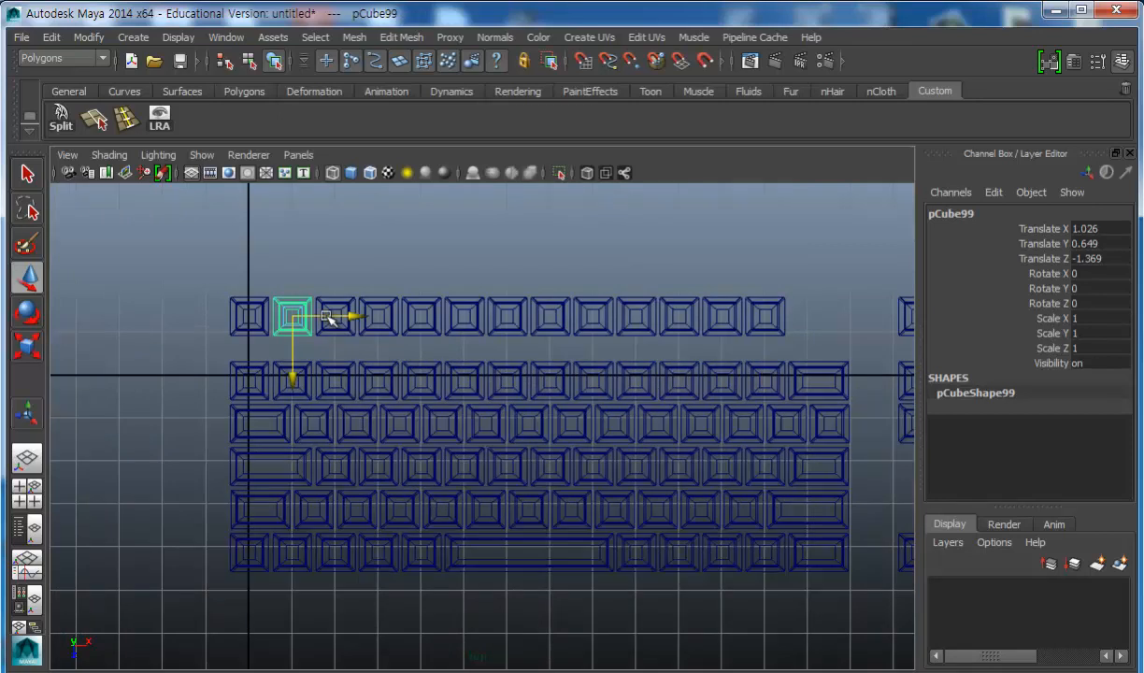
left_click_drag(795, 267, 634, 334)
middle_click_drag(581, 353, 574, 351, "alt")
right_click_drag(574, 351, 638, 335, "alt")
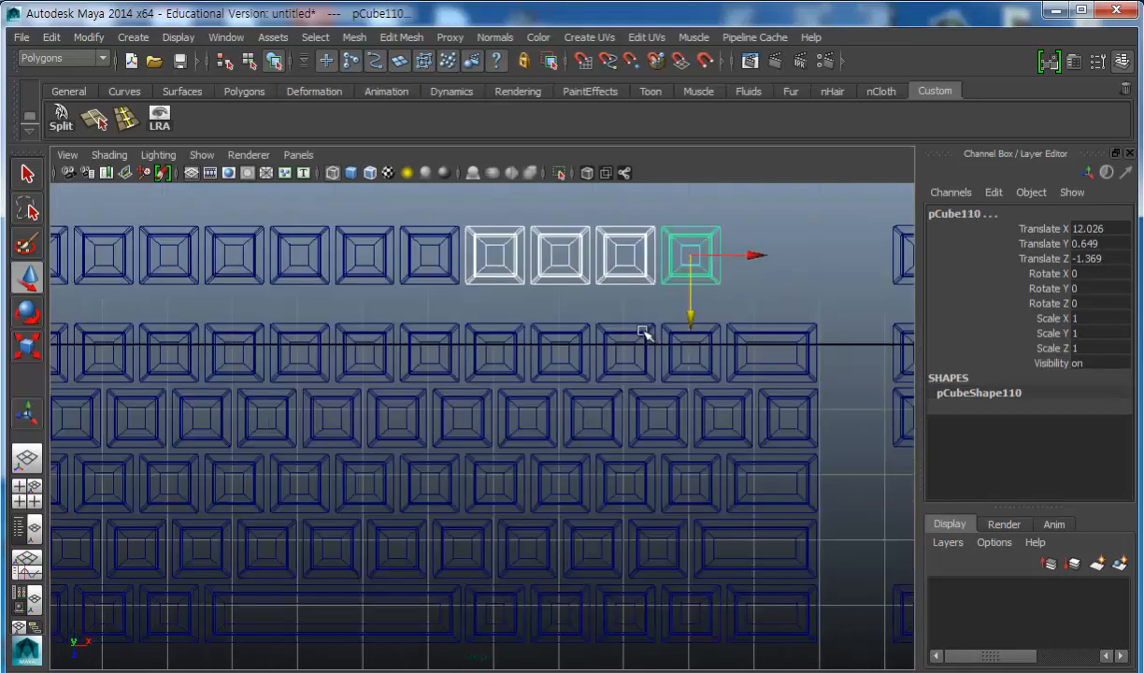
left_click_drag(758, 255, 849, 256)
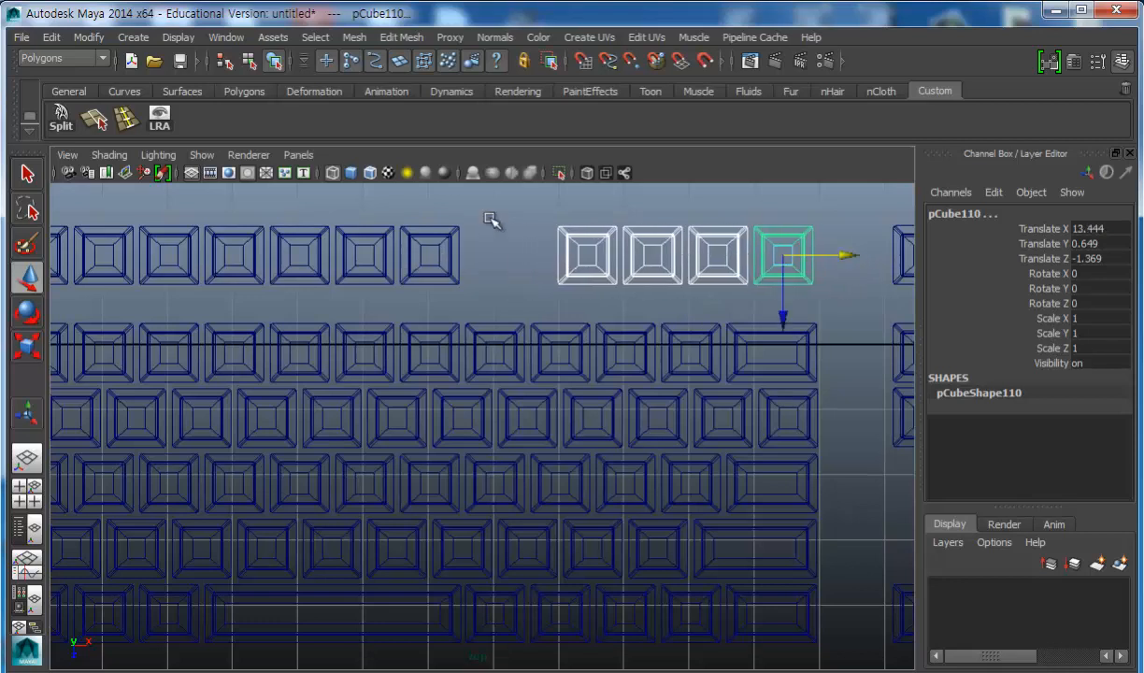
Move the next four keycaps of the top row right as a separate group, the last at X 8.685.
left_click_drag(214, 307, 423, 269)
middle_click_drag(418, 301, 611, 321, "alt")
left_click_drag(679, 259, 718, 276)
middle_click_drag(388, 266, 529, 234, "alt")
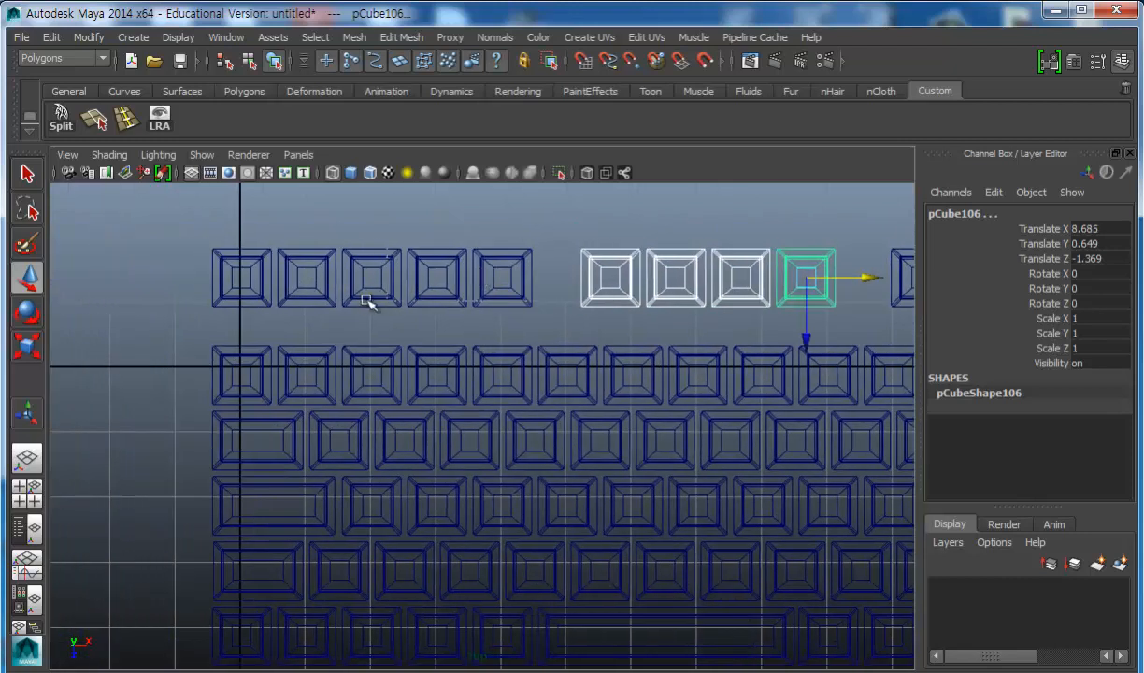
Shift the top row's second to fifth keycaps right to X 4.269 and the middle four to X 8.842, evening out the gaps.
left_click_drag(295, 292, 583, 282)
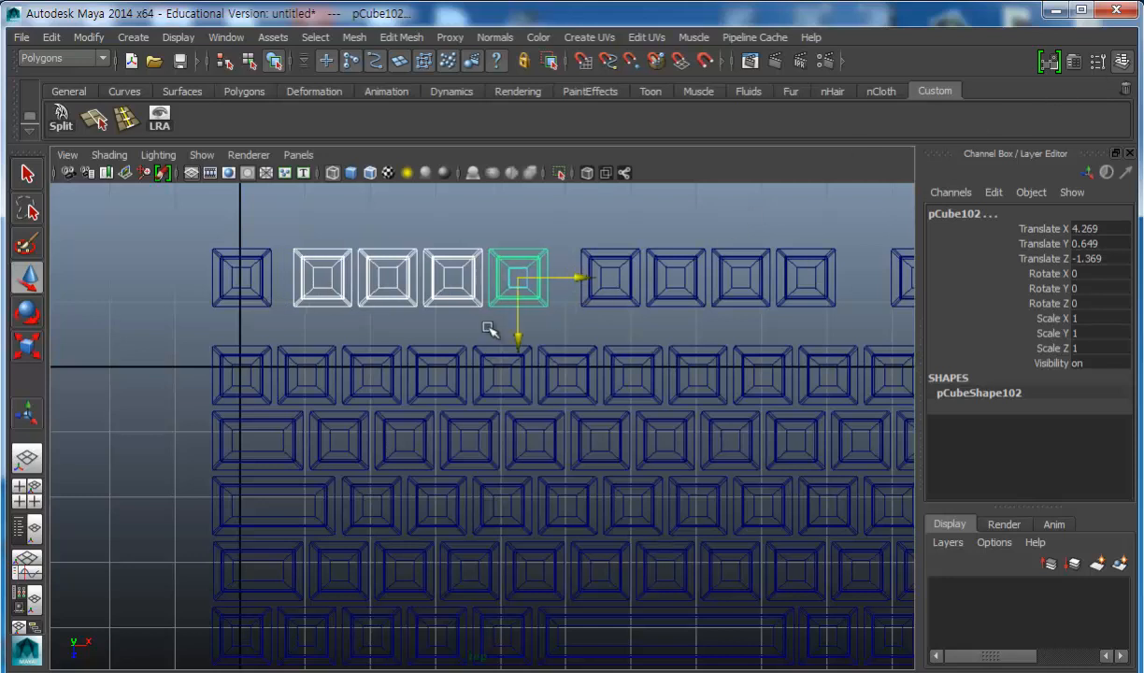
middle_click_drag(493, 327, 472, 332, "alt")
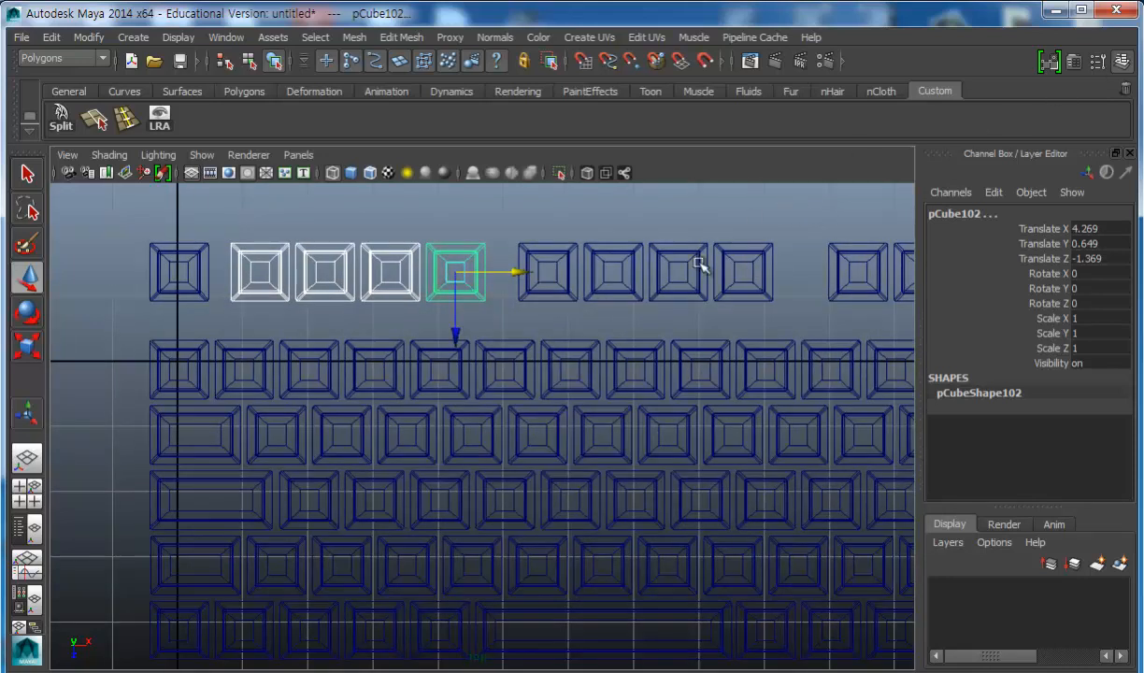
left_click_drag(504, 306, 715, 245)
left_click_drag(805, 270, 815, 271)
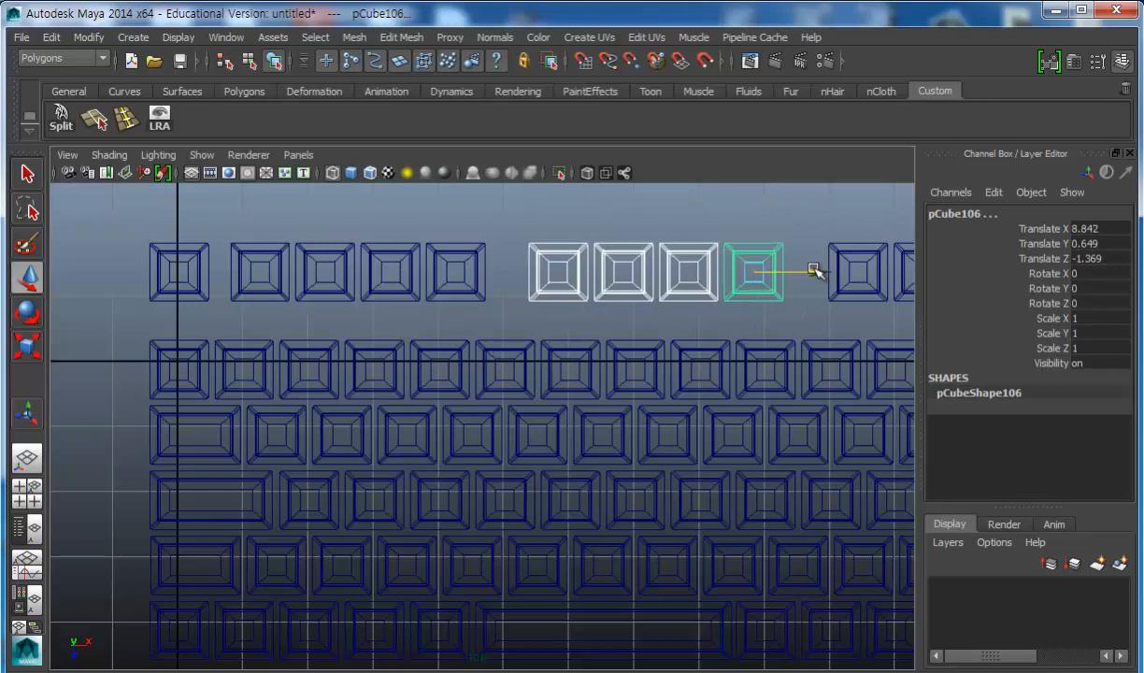
scroll(649, 356, "down", 4)
middle_click_drag(618, 386, 499, 326, "alt")
left_click(845, 317)
Create a polygon cube as a flat base slab spanning the entire key layout.
middle_click_drag(845, 316, 612, 338, "alt")
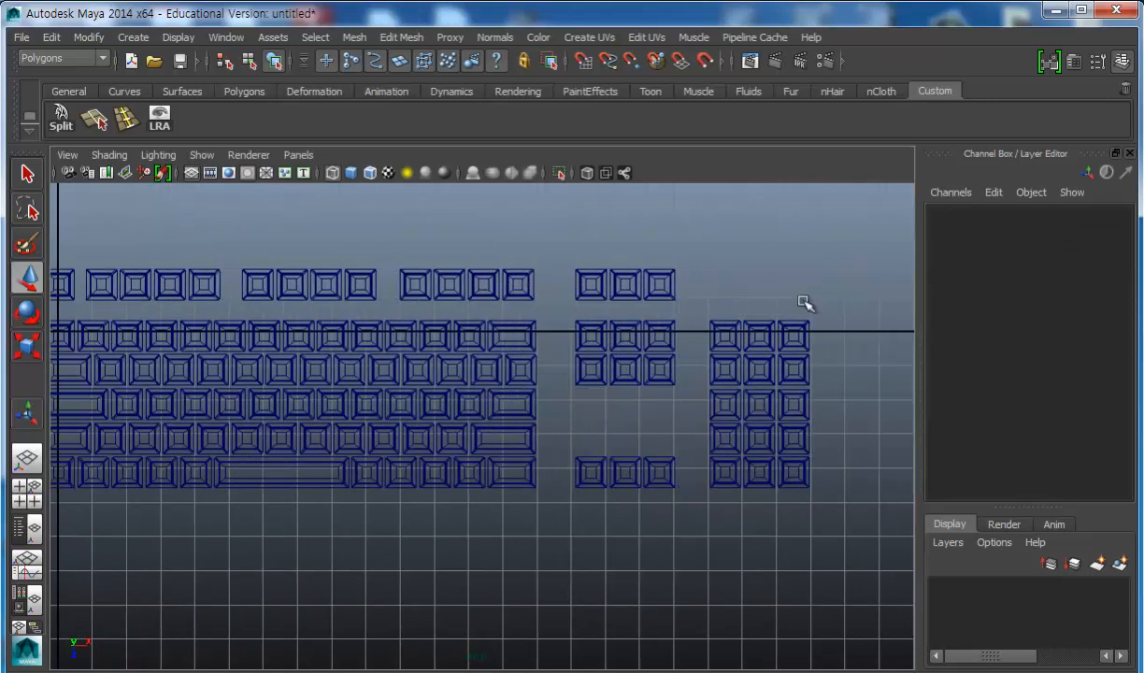
middle_click_drag(558, 368, 647, 366, "alt")
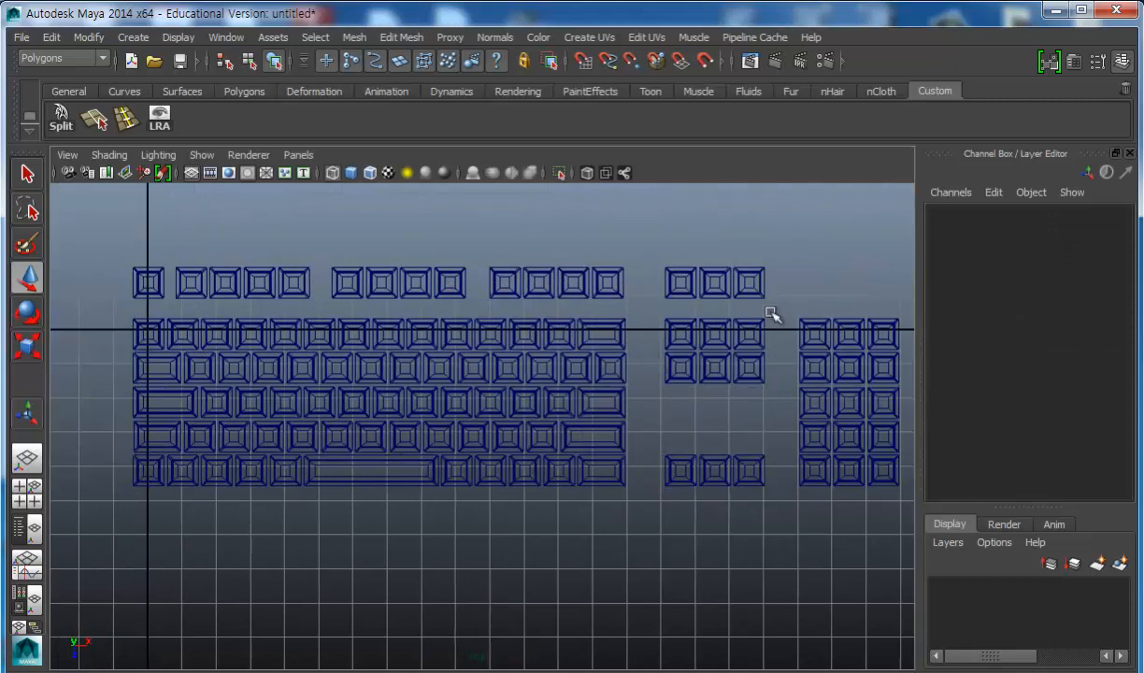
right_click_drag(662, 307, 655, 303, "alt")
middle_click_drag(724, 342, 697, 352, "alt")
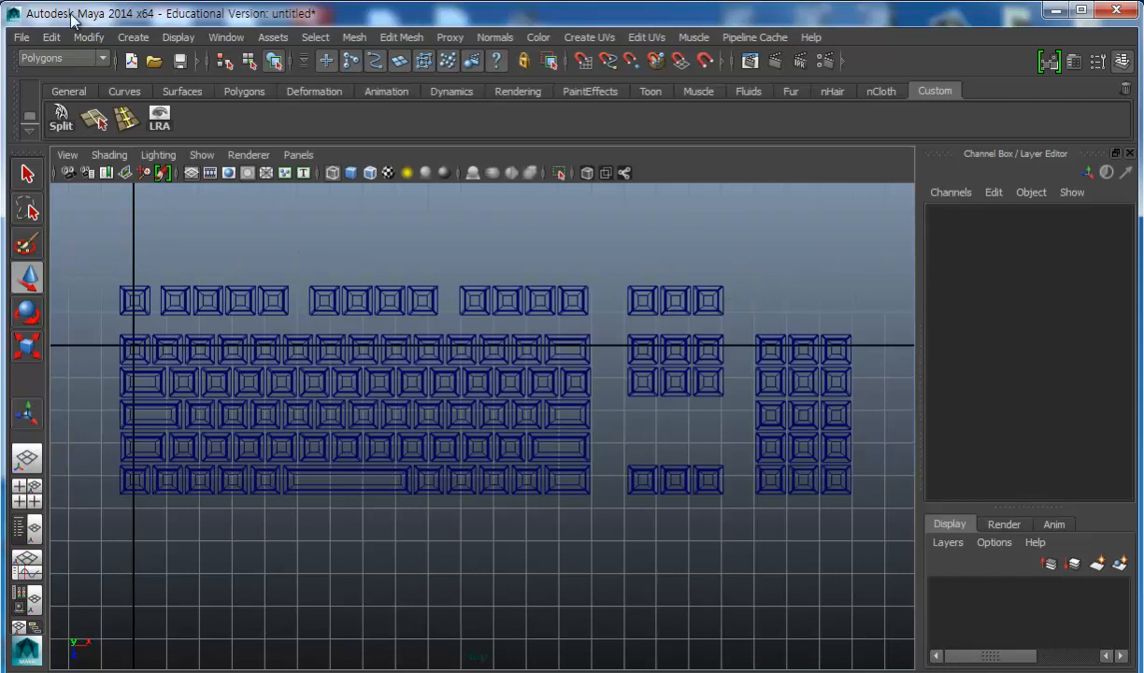
left_click(141, 37)
mouse_move(140, 81)
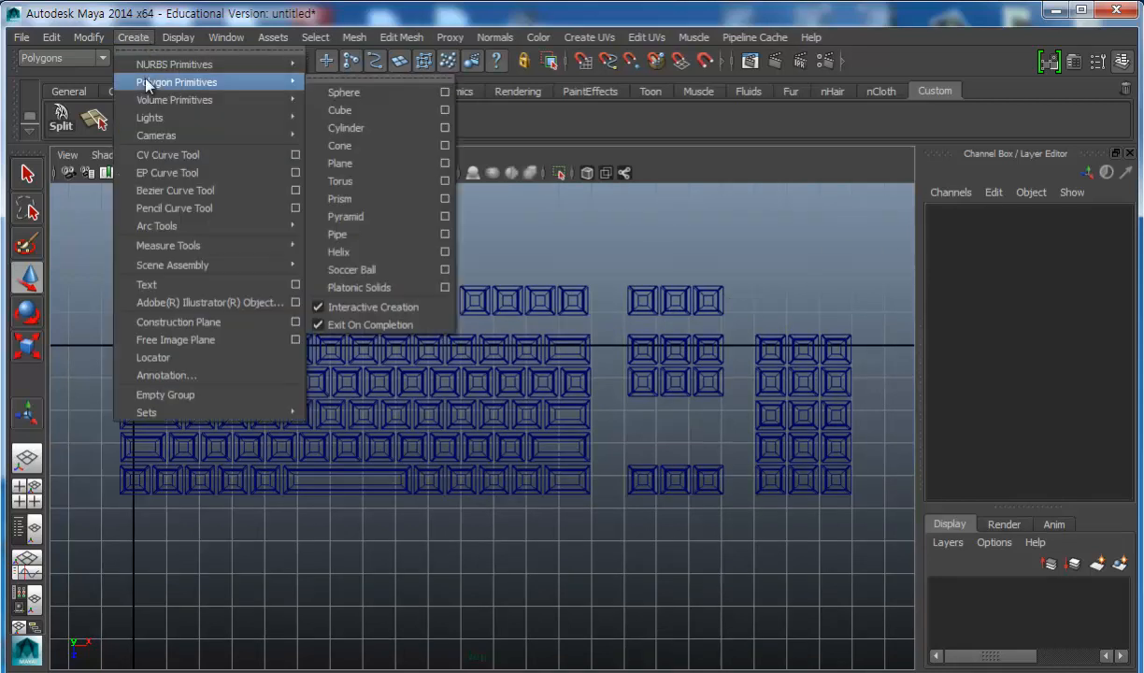
left_click(358, 110)
left_click_drag(100, 274, 874, 481)
key("space")
key("space")
left_click_drag(624, 360, 585, 335, "alt")
left_click_drag(722, 334, 513, 457)
Switch the base slab to edge selection and select all of its edges.
right_click_drag(531, 464, 541, 420)
left_click_drag(541, 420, 572, 458, "alt")
left_click(573, 458)
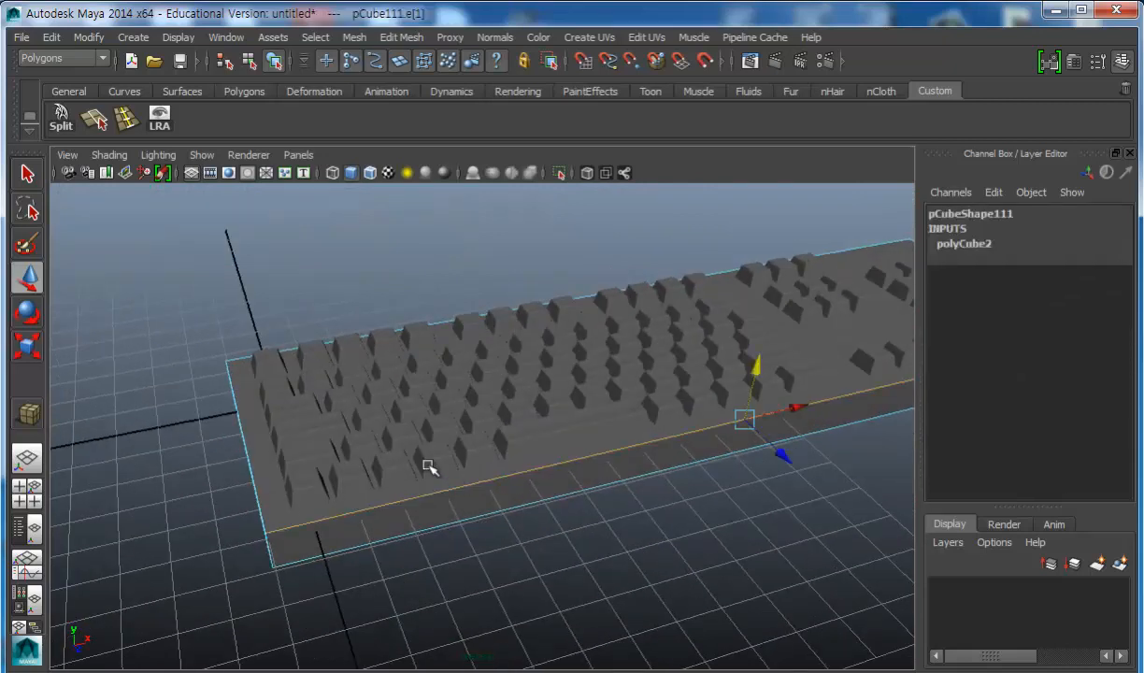
left_click_drag(248, 425, 599, 430, "alt")
left_click_drag(696, 435, 737, 323, "alt")
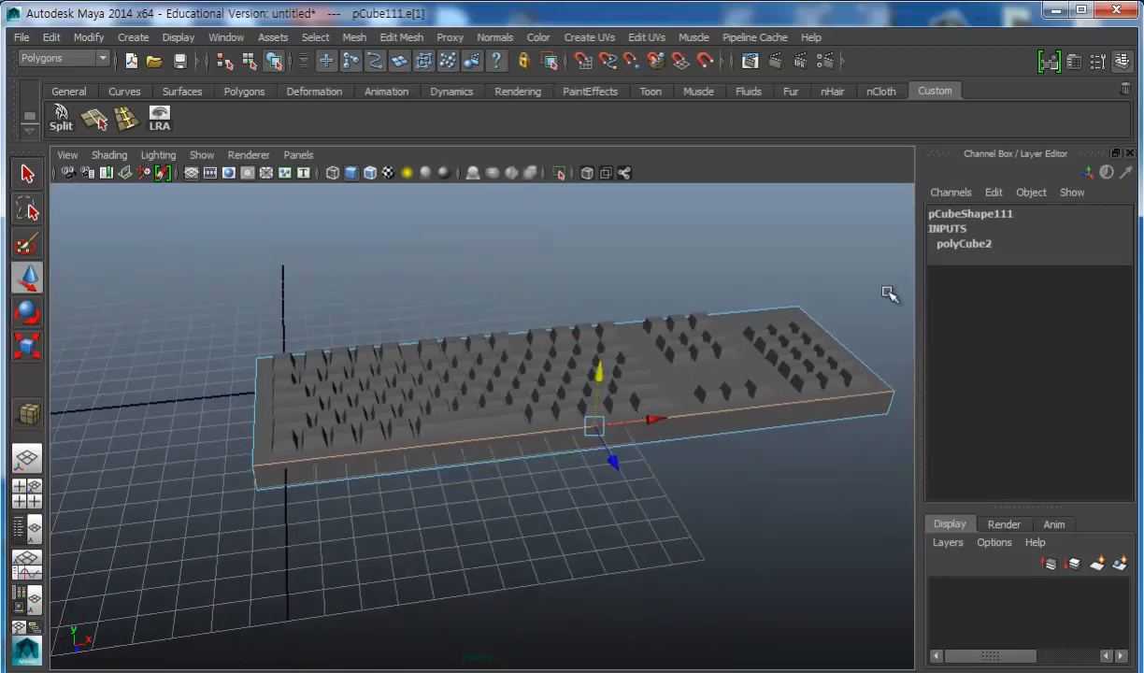
left_click_drag(858, 254, 266, 583)
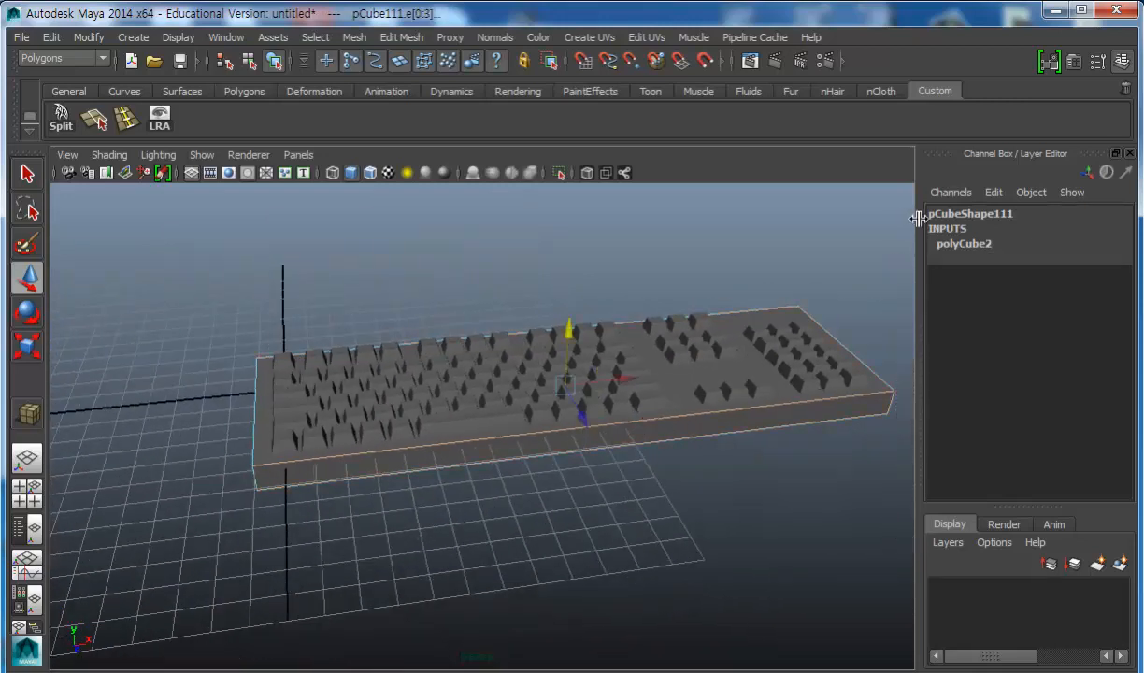
left_click_drag(168, 250, 899, 600)
left_click_drag(799, 526, 363, 240, "alt")
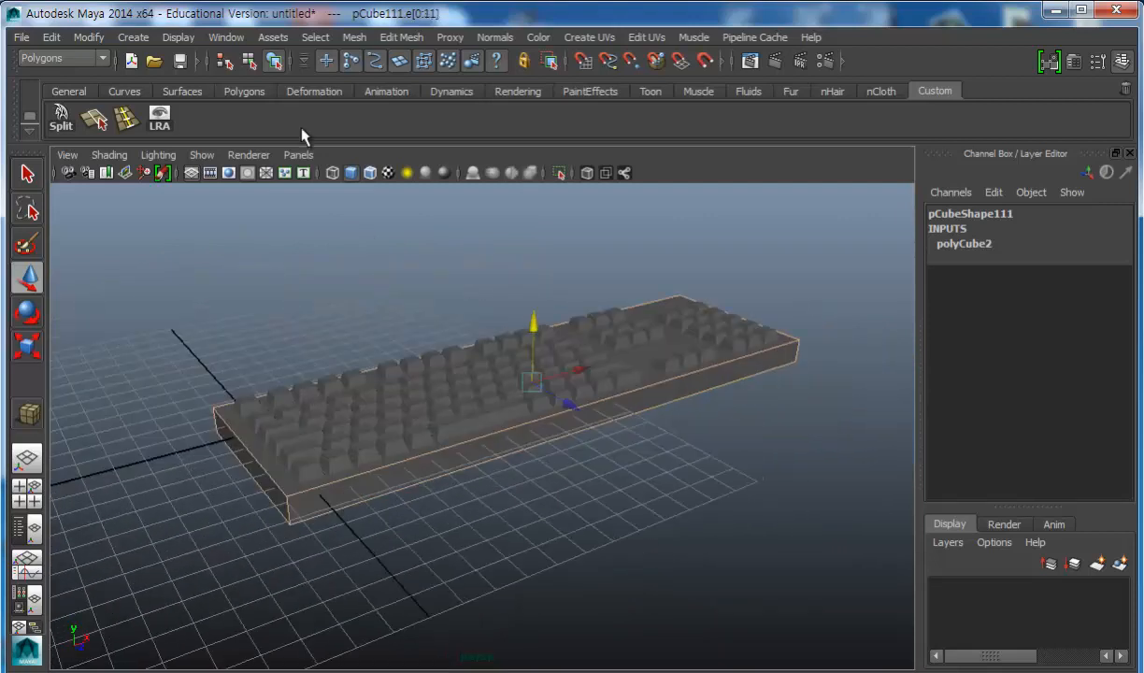
Bevel the selected edges of the base slab with an offset of 0.2.
left_click(394, 39)
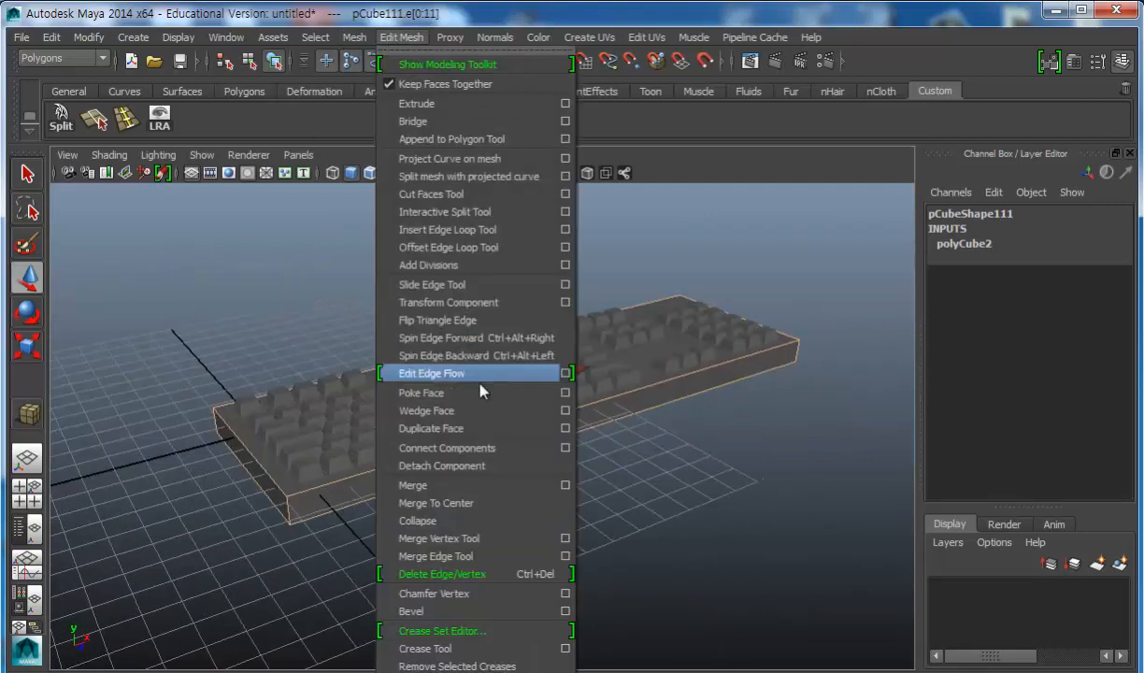
left_click(452, 610)
left_click_drag(408, 460, 530, 413, "alt")
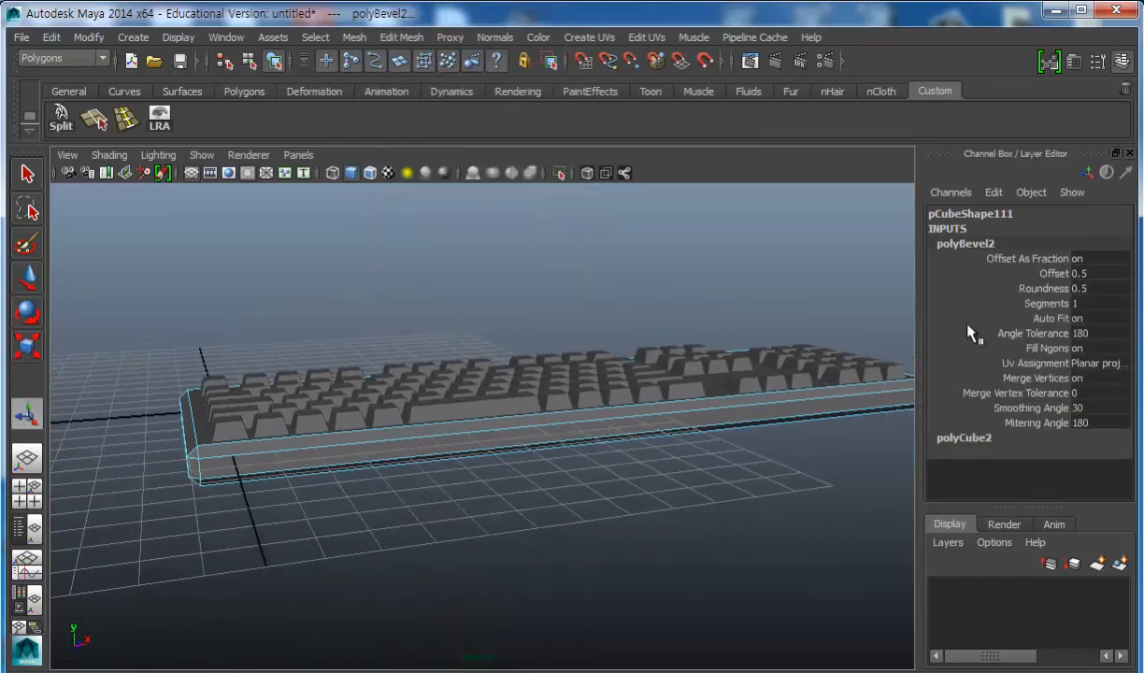
left_click(1095, 273)
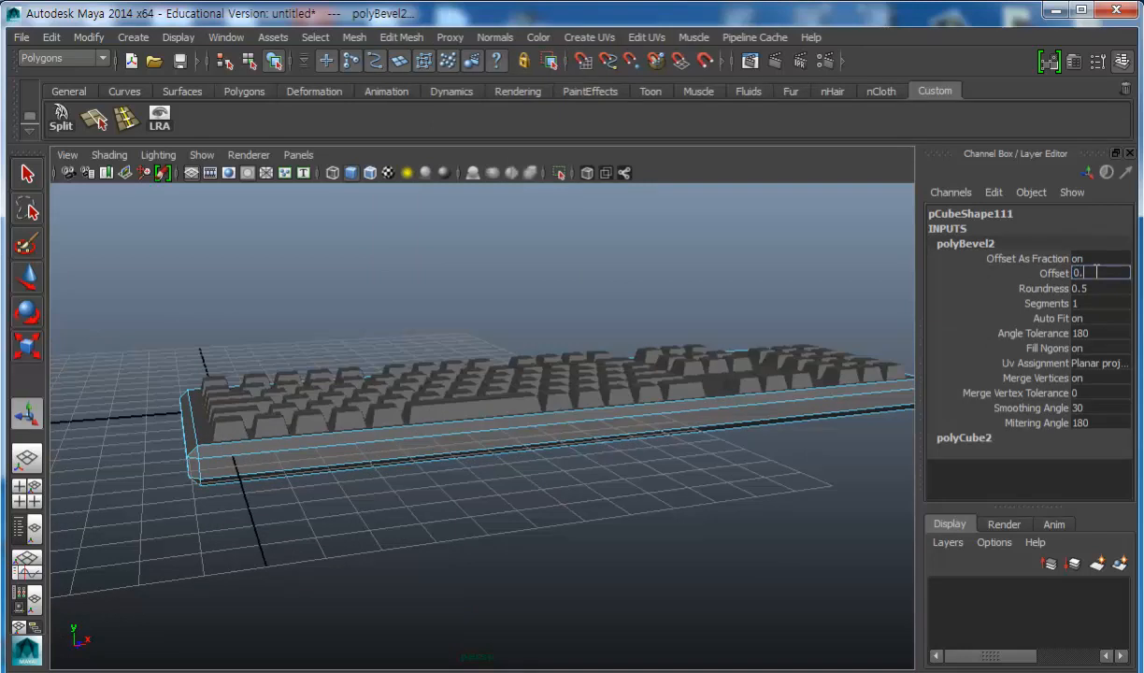
key("Return")
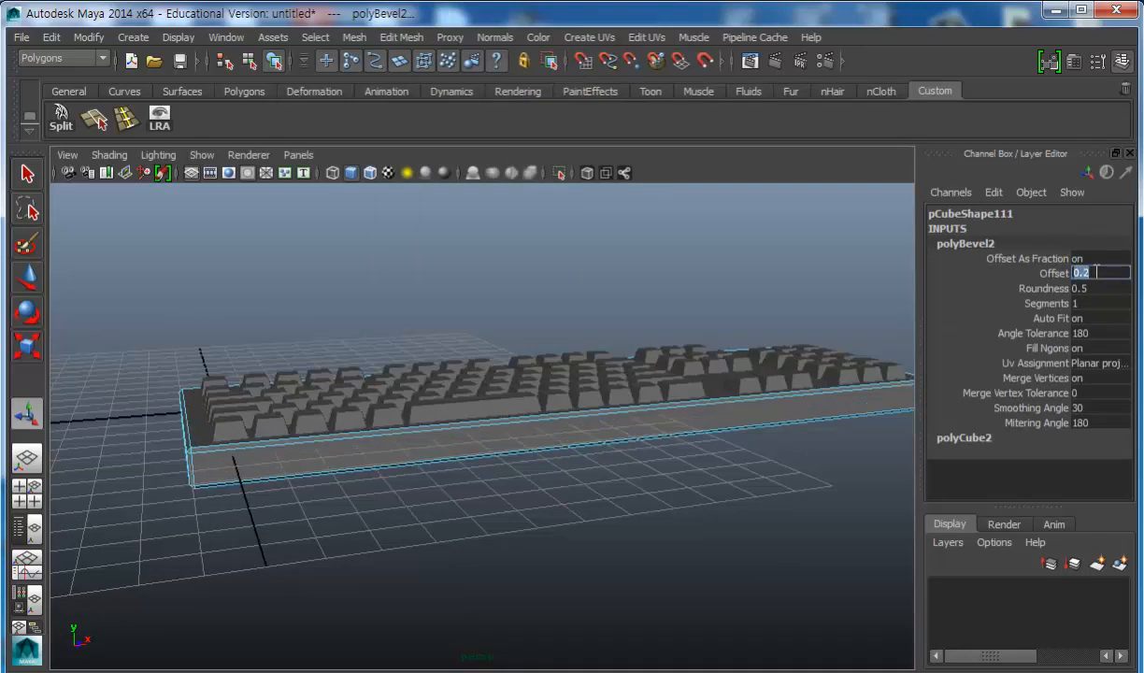
Set the base slab bevel's segments to 3.
left_click(1091, 303)
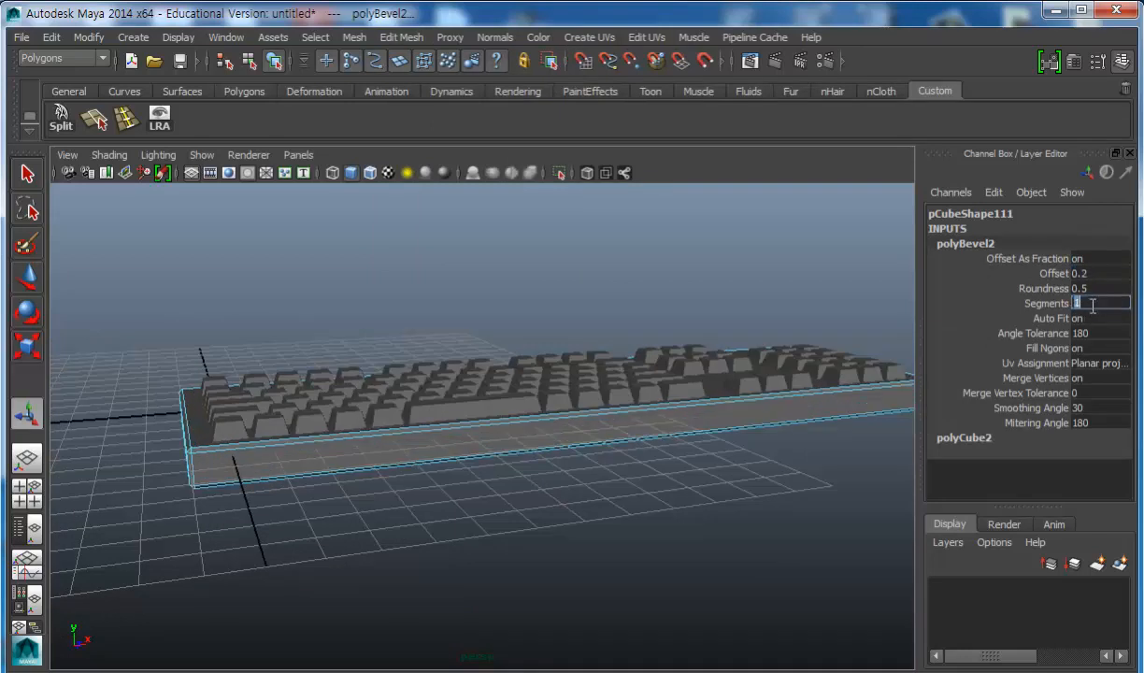
key("Return")
left_click_drag(584, 439, 620, 400, "alt")
left_click_drag(685, 470, 631, 426, "alt")
Set the base slab's bevel offset to 0.3, return to object mode and select the slab.
double_click(1100, 273)
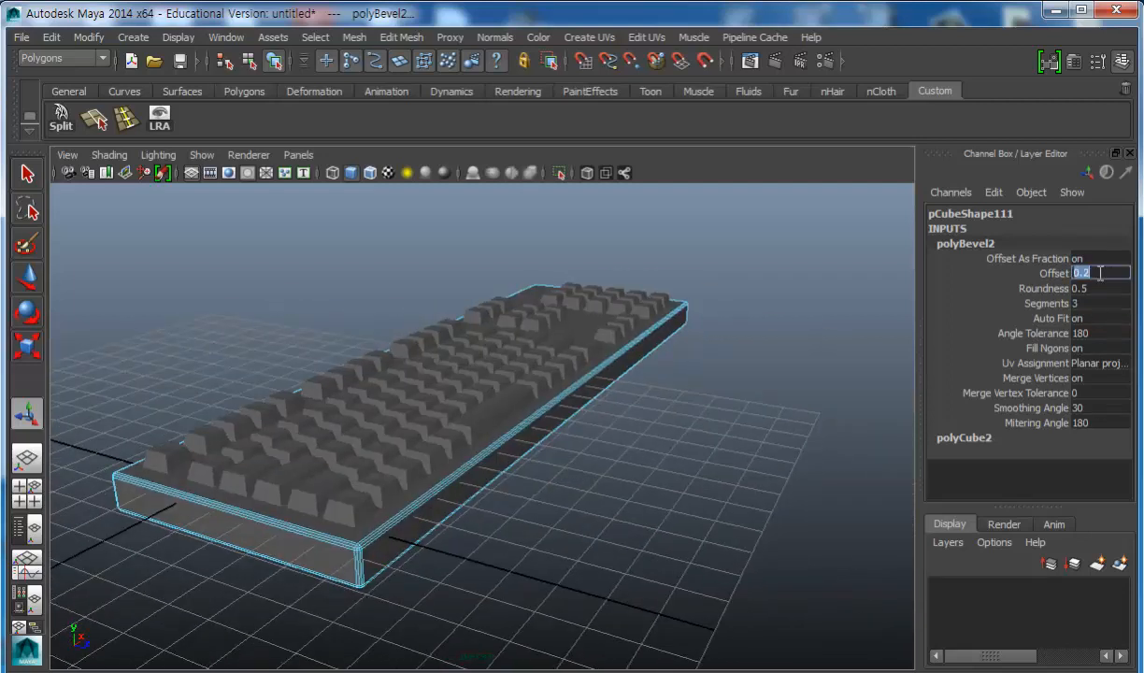
type("0.3")
key("Return")
left_click_drag(645, 446, 642, 391, "alt")
left_click_drag(498, 480, 733, 408, "alt")
left_click(654, 462)
right_click_drag(759, 408, 830, 383)
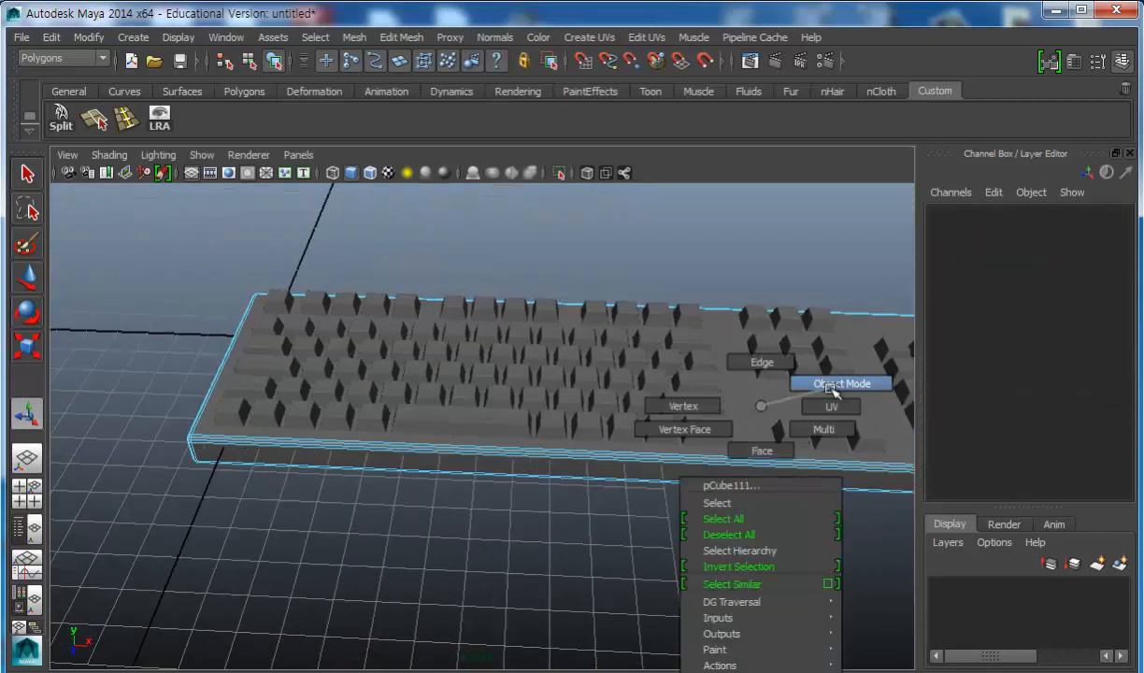
left_click(761, 390)
left_click_drag(760, 389, 651, 422, "alt")
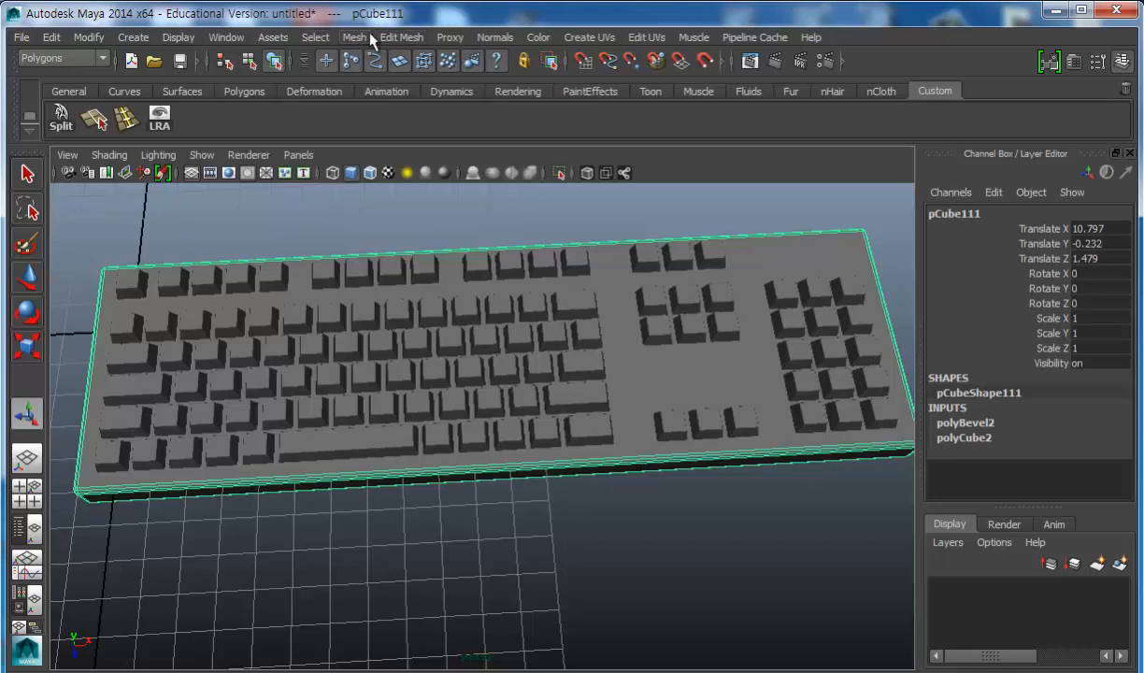
Insert a crosswise edge loop in the base slab between the main key block and the navigation keys, close to the main block.
left_click(398, 38)
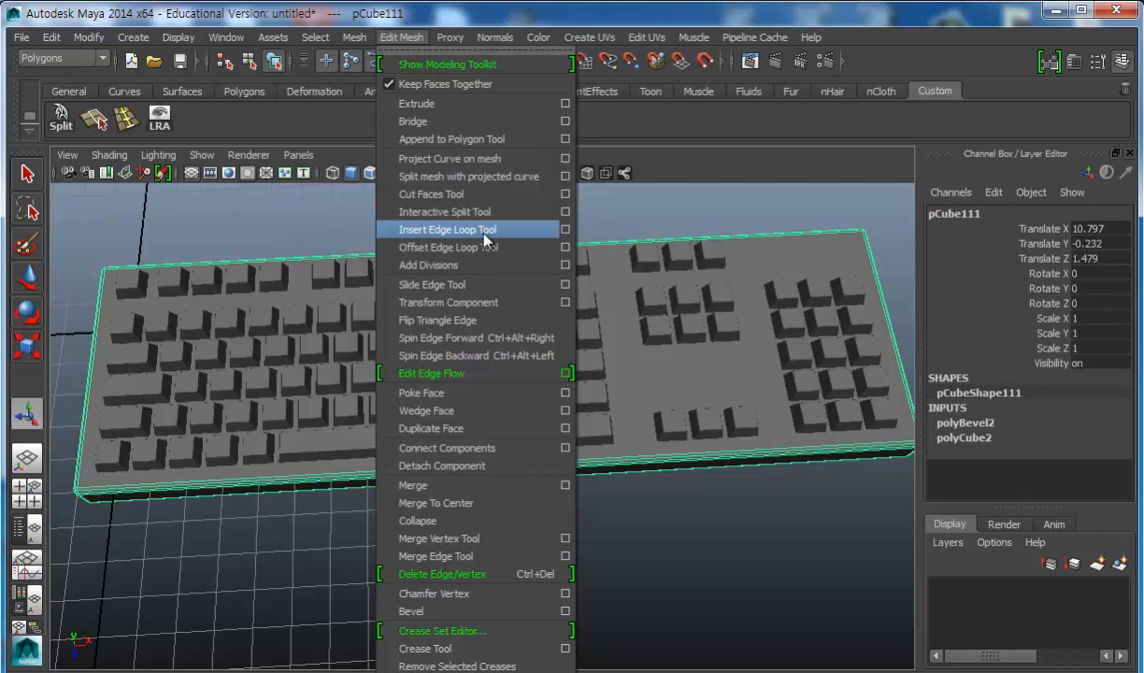
left_click(495, 233)
left_click_drag(624, 295, 588, 323, "alt")
right_click_drag(587, 318, 720, 304, "alt")
middle_click_drag(587, 260, 542, 330, "alt")
left_click_drag(542, 330, 545, 352, "alt")
left_click_drag(540, 240, 546, 240)
Insert a crosswise edge loop in the base slab along the outer left side of the main key block.
middle_click_drag(412, 408, 658, 394, "alt")
middle_click_drag(329, 325, 566, 327, "alt")
middle_click_drag(354, 272, 465, 287, "alt")
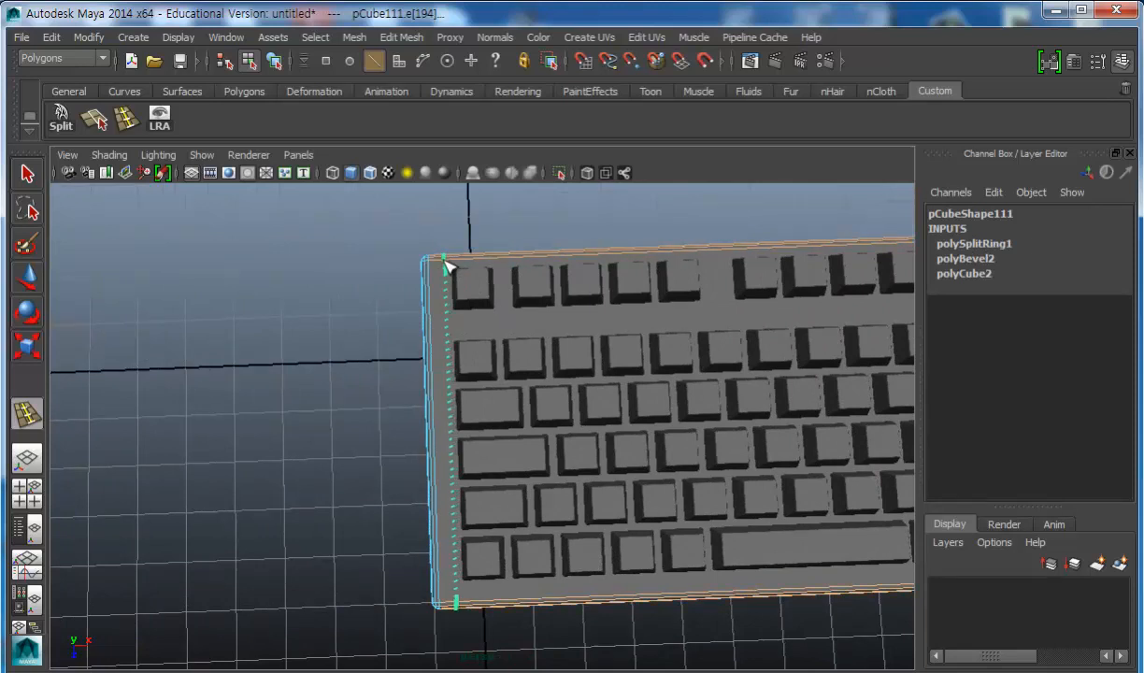
left_click_drag(445, 263, 440, 263)
Insert crosswise edge loops in the base slab along the left and right sides of the navigation key cluster.
left_click_drag(585, 380, 684, 444, "alt")
middle_click_drag(879, 504, 679, 401, "alt")
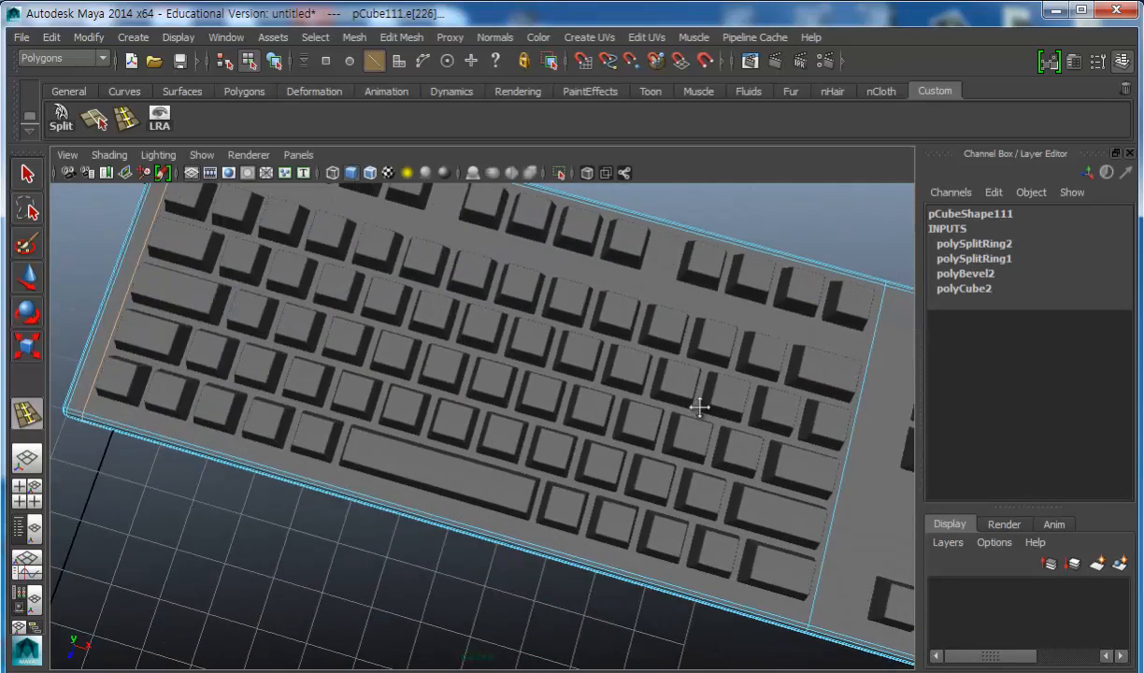
middle_click_drag(878, 467, 680, 449, "alt")
left_click_drag(680, 449, 362, 289, "alt")
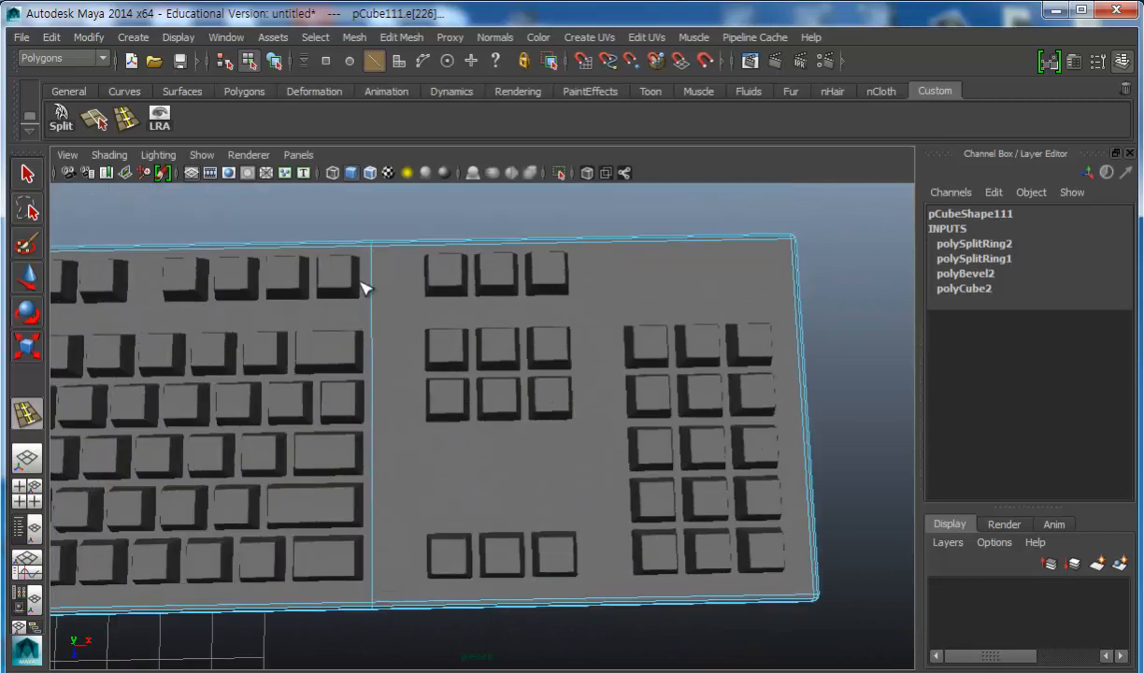
scroll(411, 294, "up", 5)
middle_click_drag(429, 275, 500, 465, "alt")
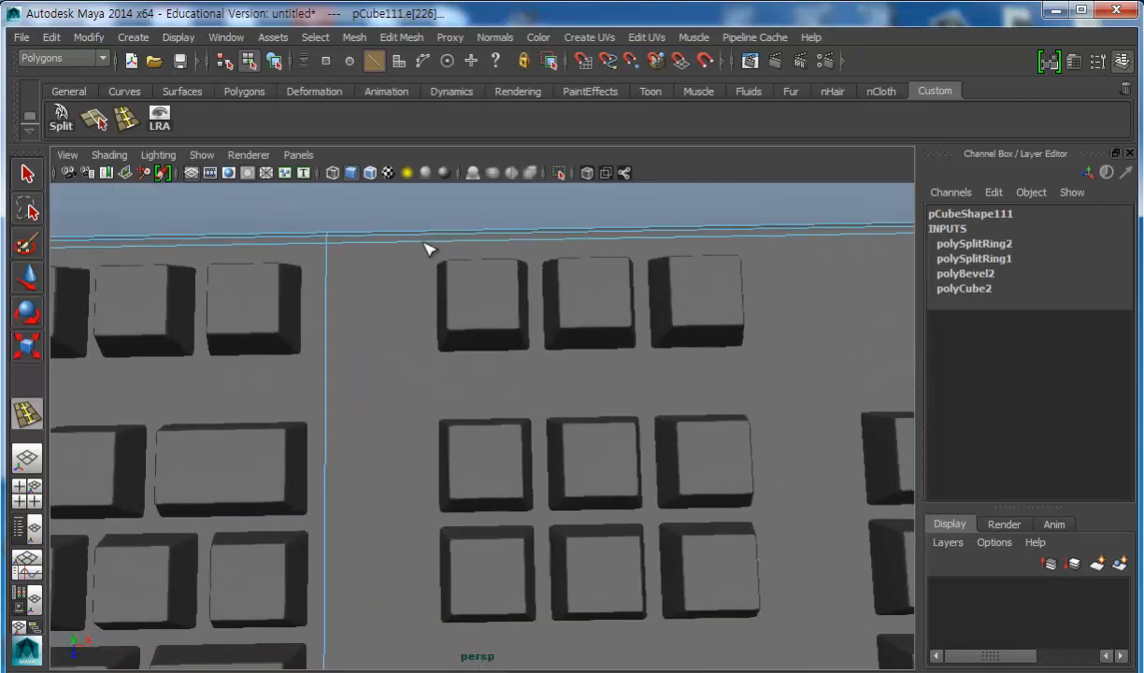
left_click_drag(426, 245, 431, 247)
middle_click_drag(717, 355, 573, 329, "alt")
left_click_drag(625, 223, 619, 230)
Insert crosswise edge loops in the base slab along the left and right sides of the numeric keypad.
middle_click_drag(710, 397, 457, 351, "alt")
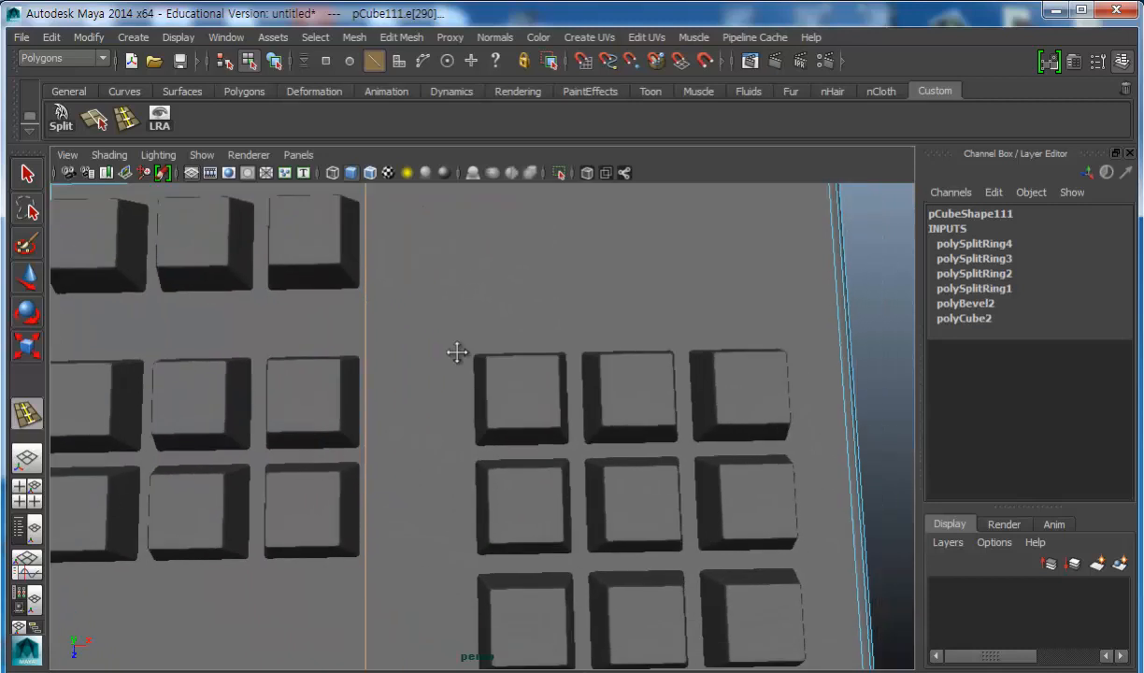
middle_click_drag(478, 245, 470, 306, "alt")
right_click_drag(461, 406, 556, 395, "alt")
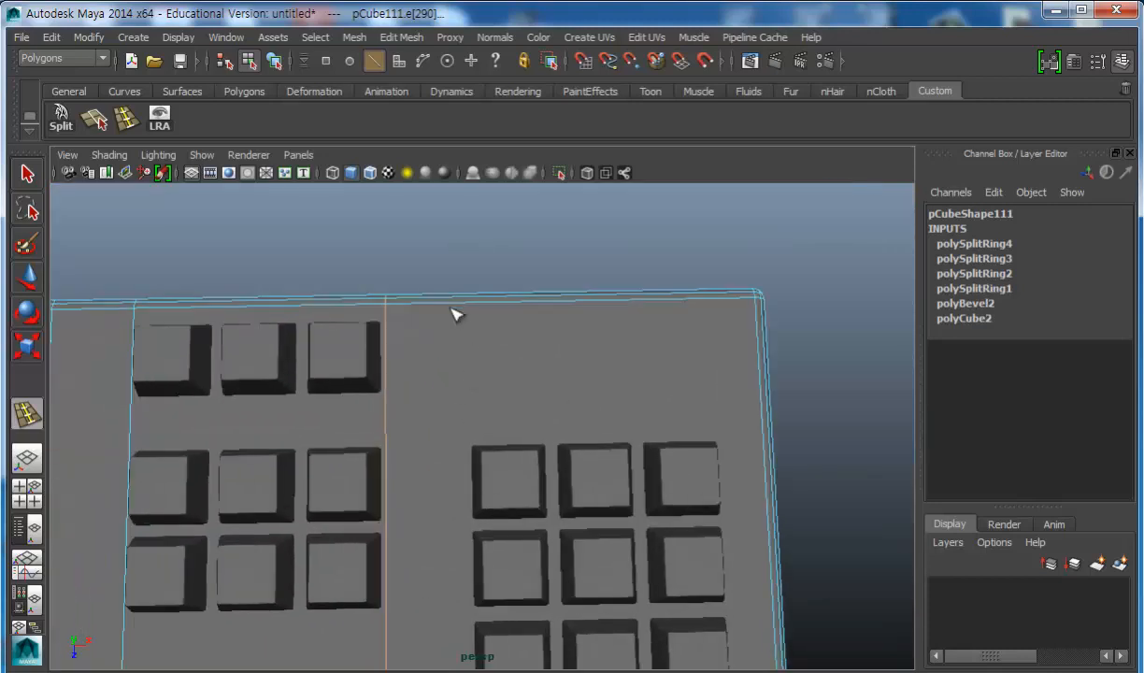
left_click_drag(456, 308, 462, 307)
middle_click_drag(642, 400, 584, 375, "alt")
left_click_drag(666, 280, 655, 280)
Insert lengthwise edge loops behind the function row, along both sides of the gap below it, and along the six-key navigation block's front edge.
left_click_drag(666, 378, 558, 424, "alt")
left_click_drag(577, 369, 555, 385, "alt")
left_click_drag(472, 374, 506, 397, "alt")
middle_click_drag(416, 426, 461, 408, "alt")
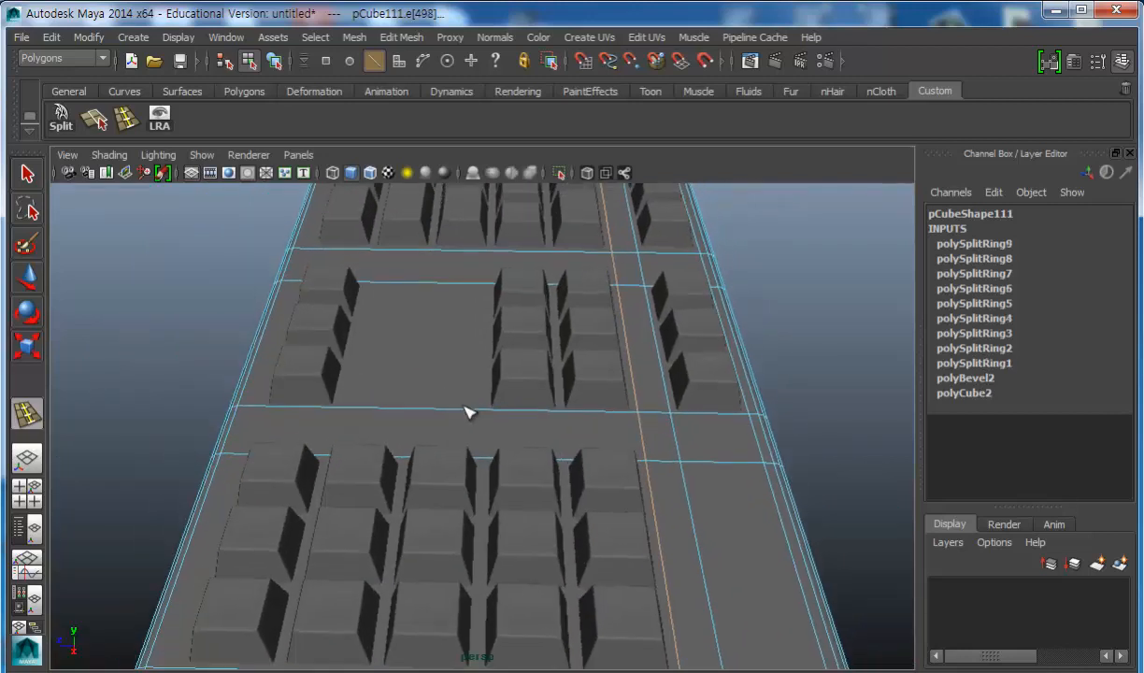
scroll(472, 408, "down", 3)
right_click_drag(450, 400, 654, 391, "alt")
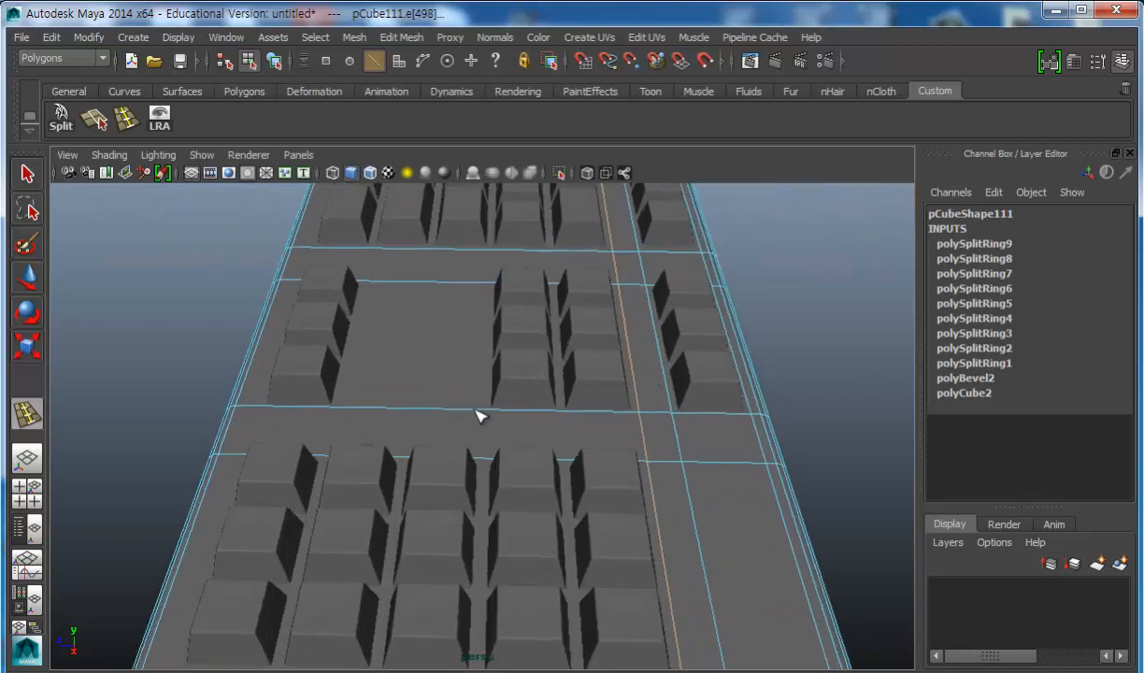
left_click_drag(464, 412, 486, 414)
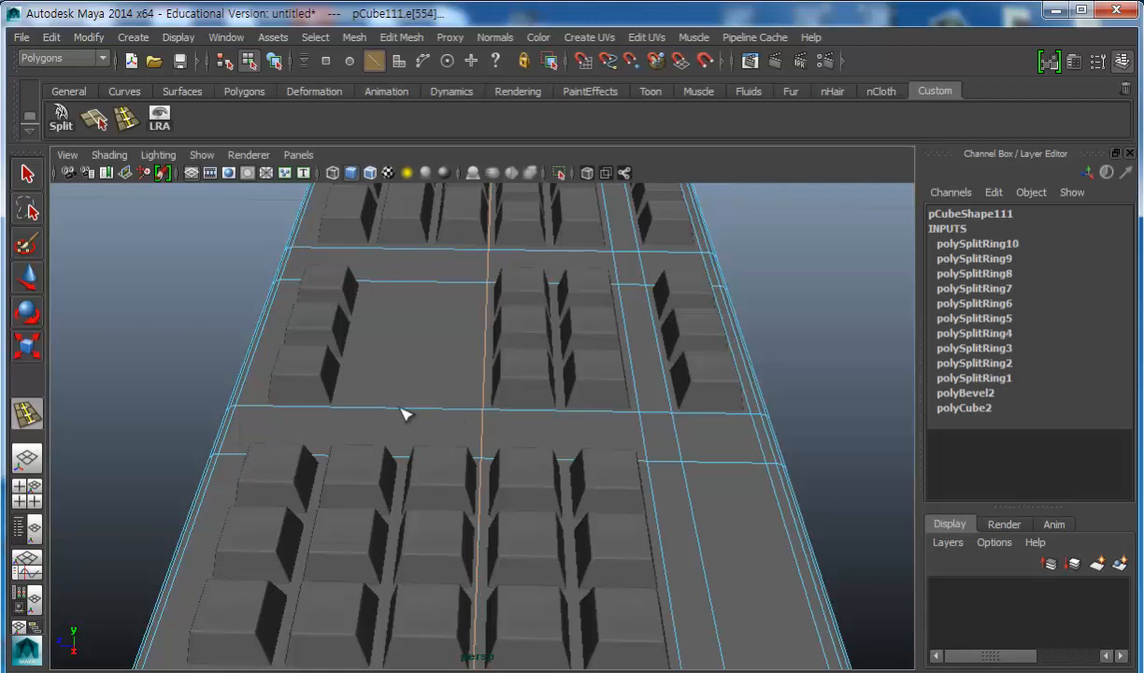
Insert lengthwise edge loops in the base slab along the front and back edges of the bottom key row.
middle_click_drag(452, 416, 526, 411, "alt")
mouse_move(373, 422)
left_mouse_down("alt")
mouse_move(395, 409)
mouse_move(339, 408)
mouse_move(372, 411)
left_mouse_up("alt")
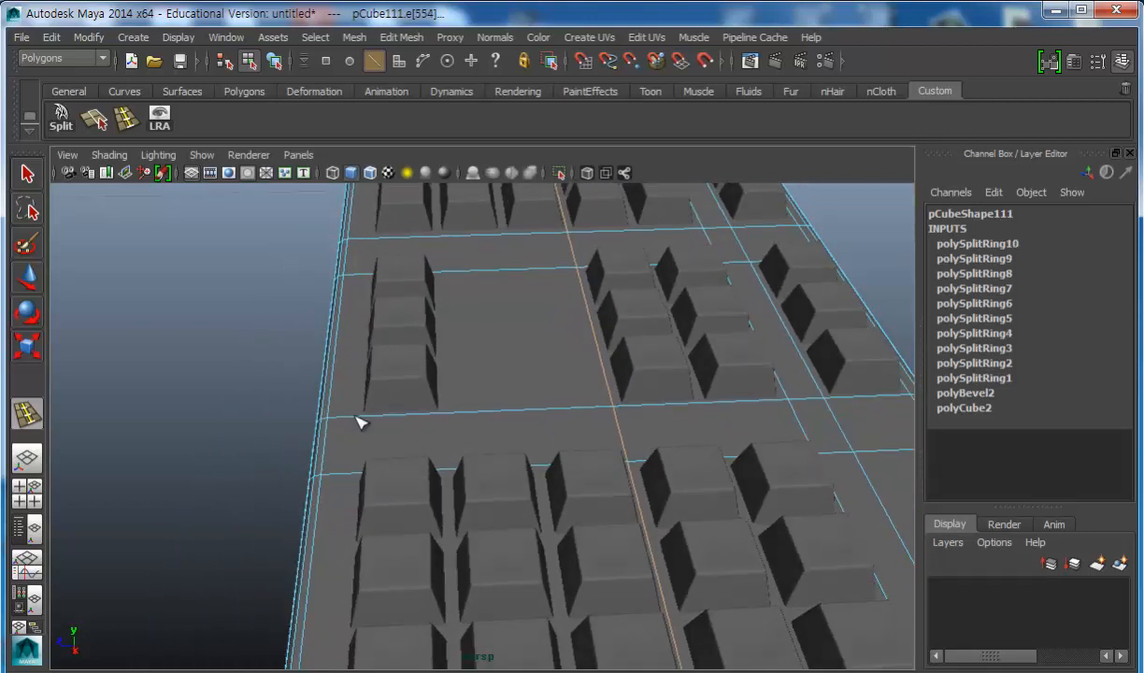
left_click_drag(386, 453, 386, 454)
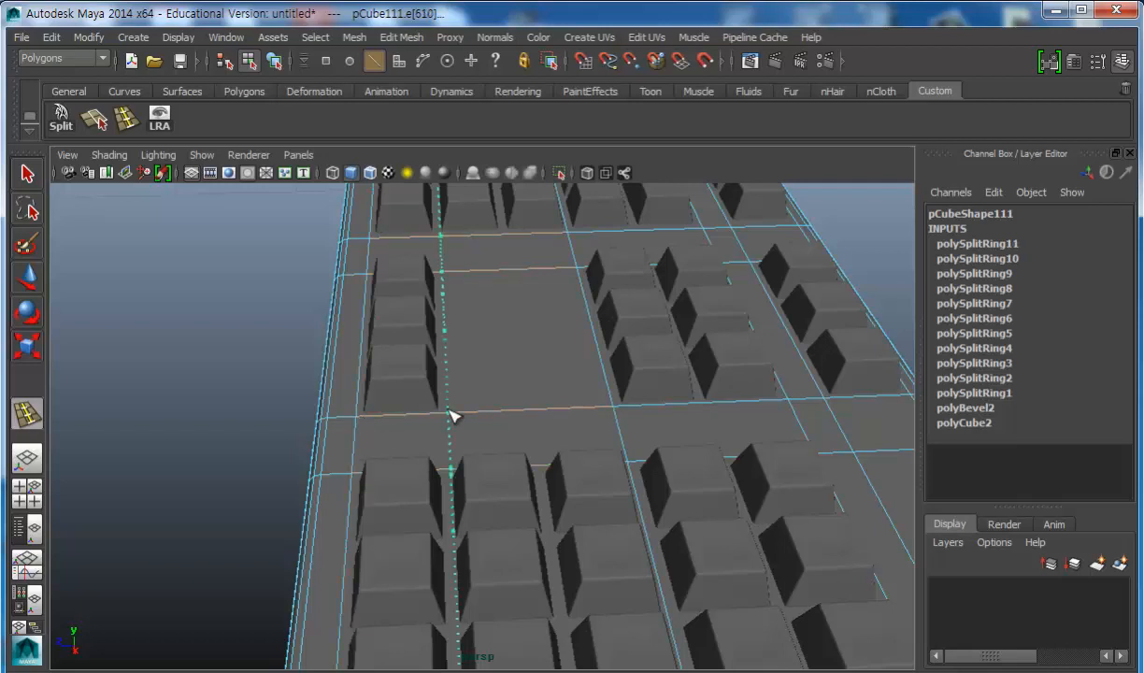
left_click_drag(450, 415, 579, 445)
Insert crosswise edge loops on both sides of the gap between the function row's first key and its first group of four.
right_click_drag(579, 444, 46, 450, "alt")
left_click_drag(94, 453, 280, 459, "alt")
right_click_drag(280, 460, 56, 463, "alt")
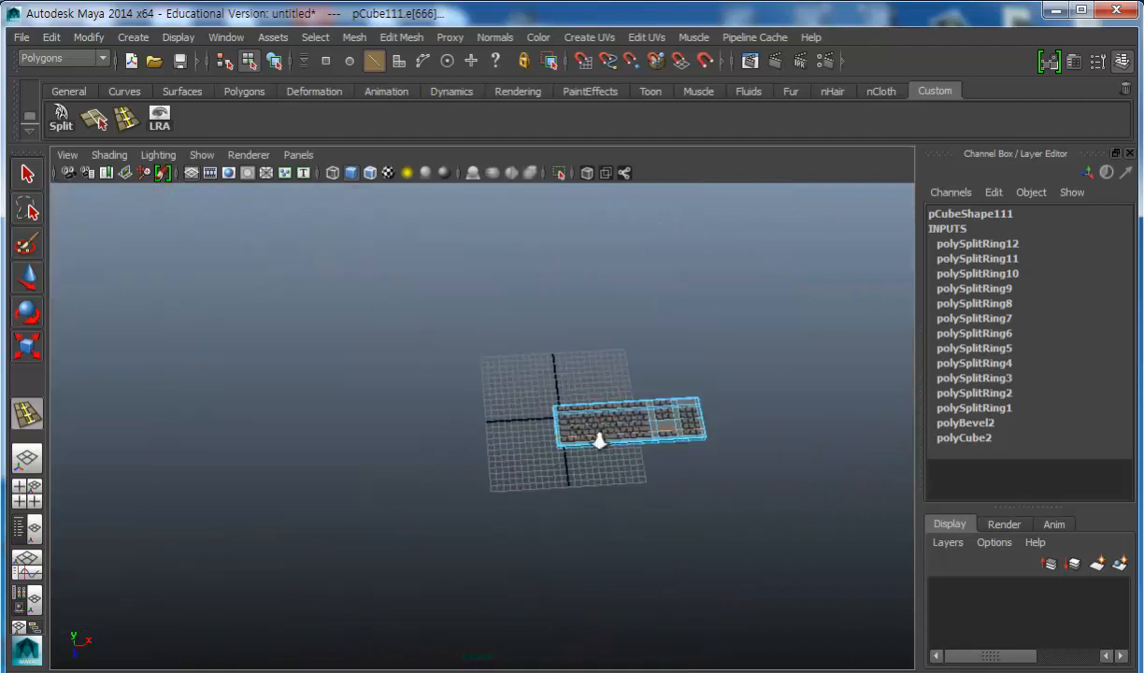
right_click_drag(456, 441, 947, 456, "alt")
middle_click_drag(533, 451, 112, 459, "alt")
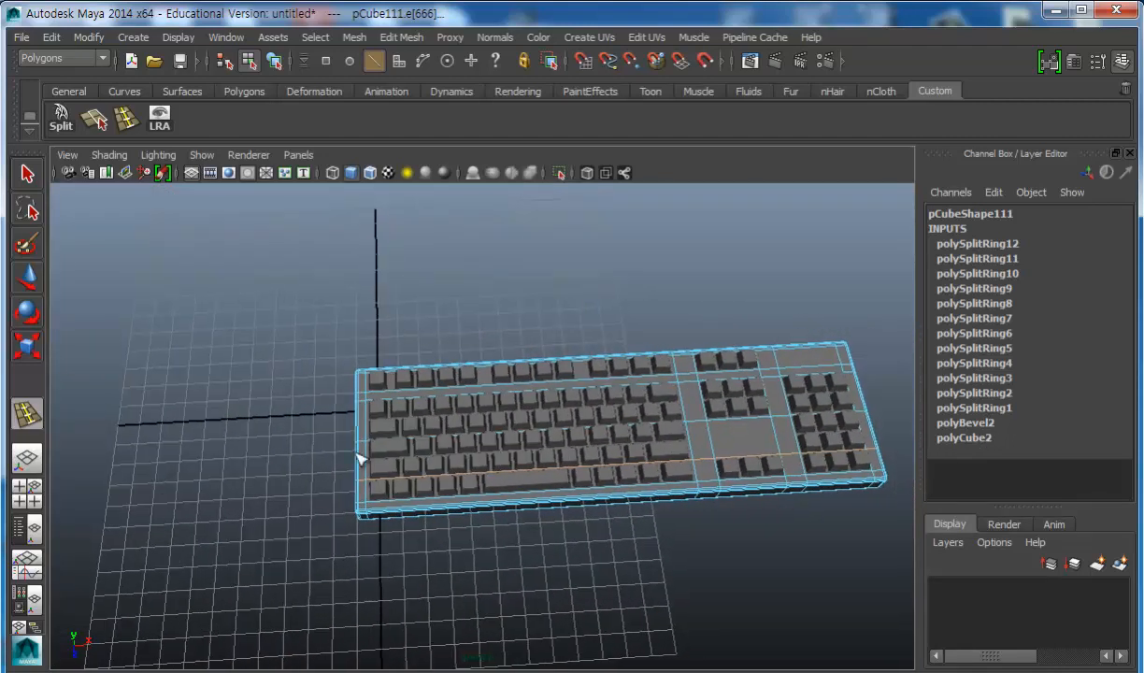
right_click_drag(483, 425, 777, 429, "alt")
middle_click_drag(475, 410, 553, 436, "alt")
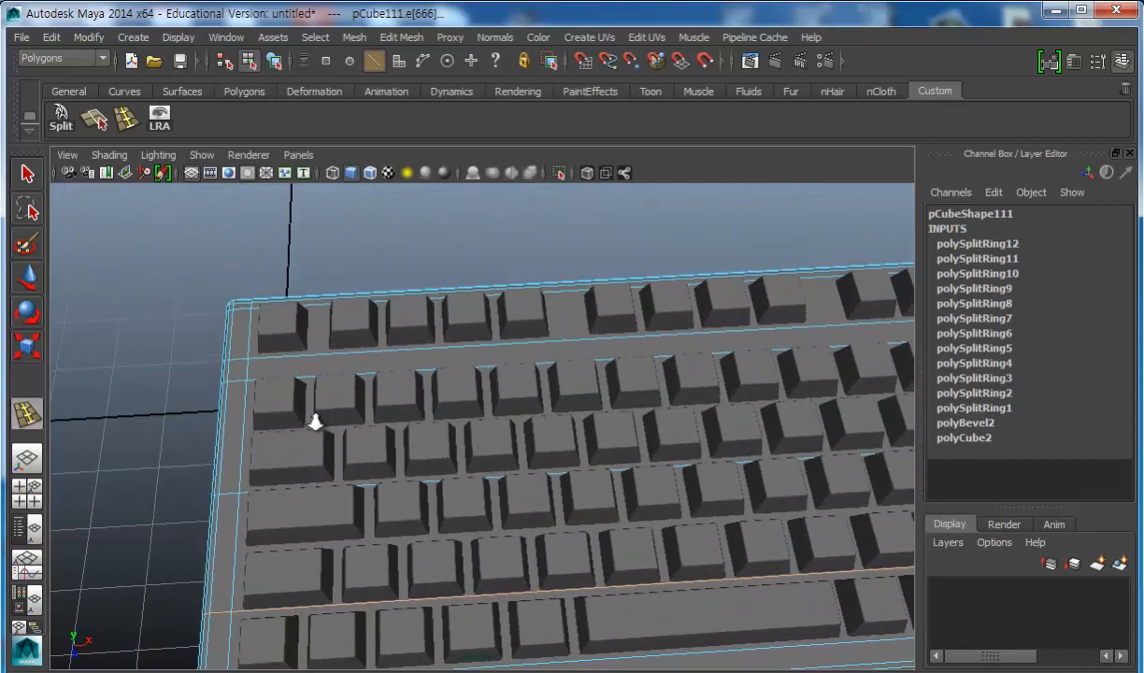
right_click_drag(321, 428, 421, 430, "alt")
right_click_drag(237, 370, 307, 374, "alt")
middle_click_drag(411, 437, 707, 563, "alt")
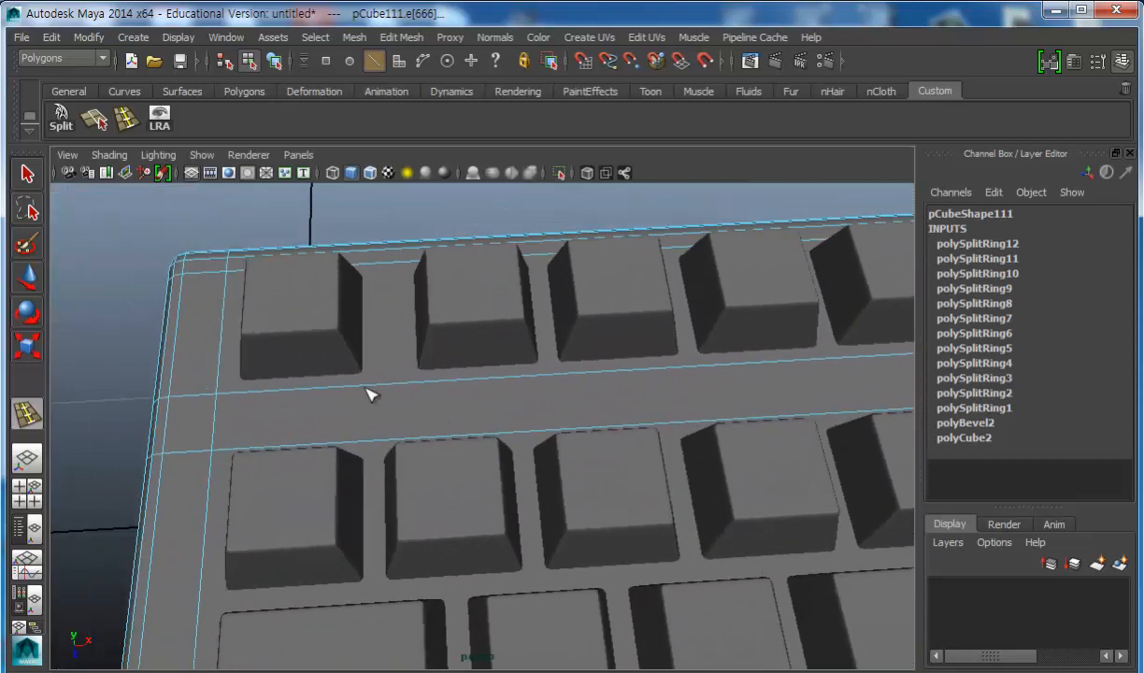
mouse_move(393, 389)
left_mouse_down()
mouse_move(374, 384)
mouse_move(408, 388)
left_mouse_up()
Insert crosswise edge loops on both sides of each of the two gaps separating the four-key groups in the function row.
left_click_drag(620, 414, 587, 364, "alt")
left_click_drag(656, 354, 660, 354)
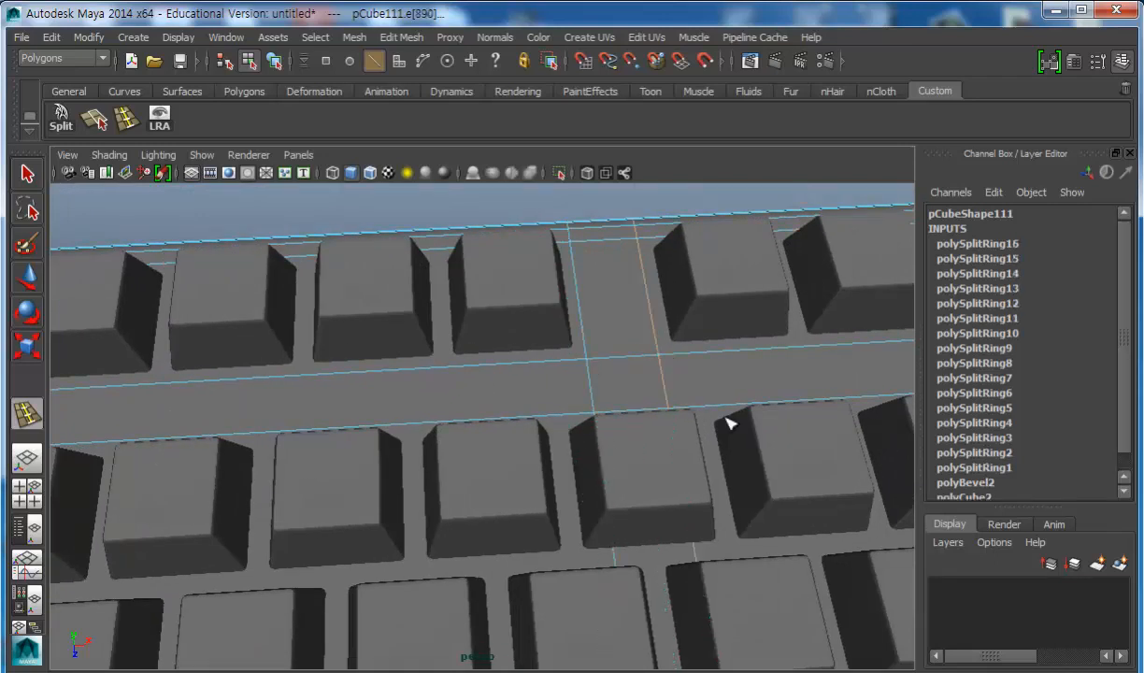
middle_click_drag(713, 395, 217, 424, "alt")
middle_click_drag(702, 372, 339, 379, "alt")
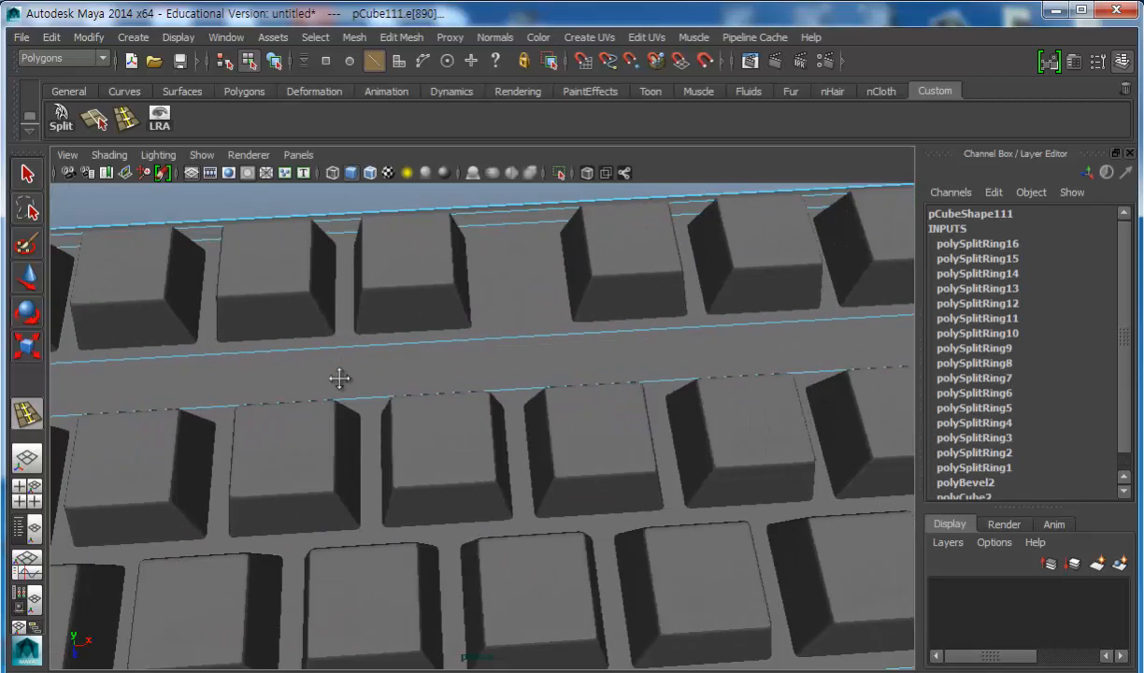
left_click_drag(497, 342, 493, 342)
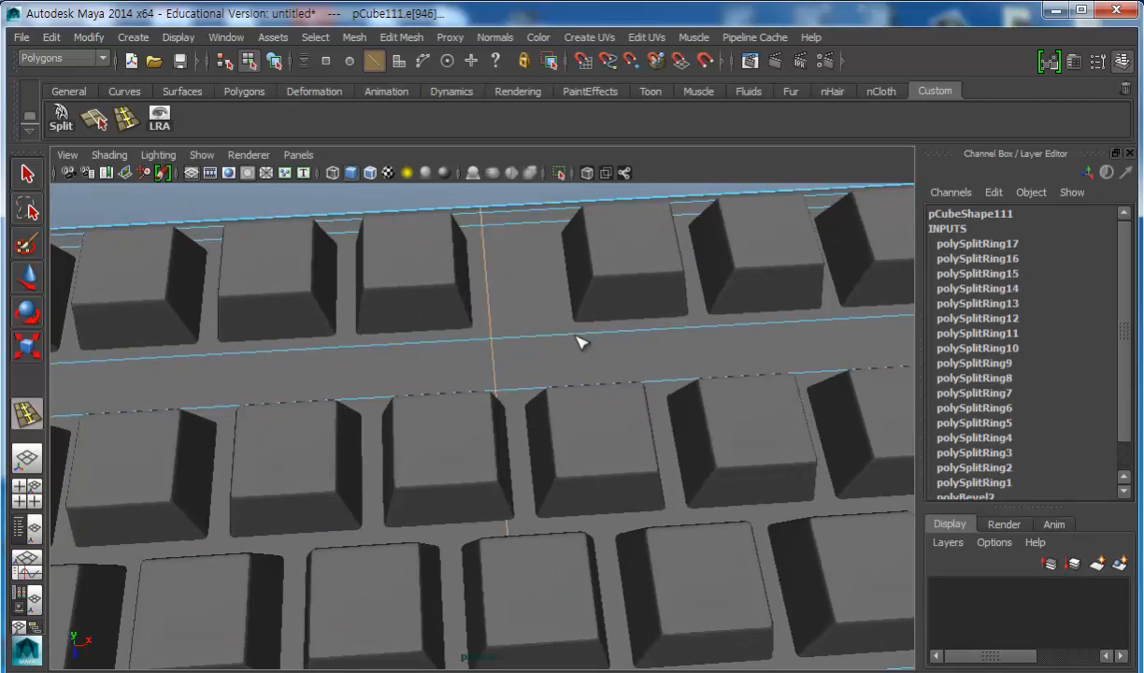
left_click(567, 339)
Duplicate the middle key of the bottom arrow row and move the copy one row back, to about 3.16 in Translate Z.
middle_click_drag(567, 339, 496, 362, "alt")
scroll(759, 448, "down", 3)
middle_click_drag(761, 452, 559, 417, "alt")
left_click_drag(559, 416, 606, 451, "alt")
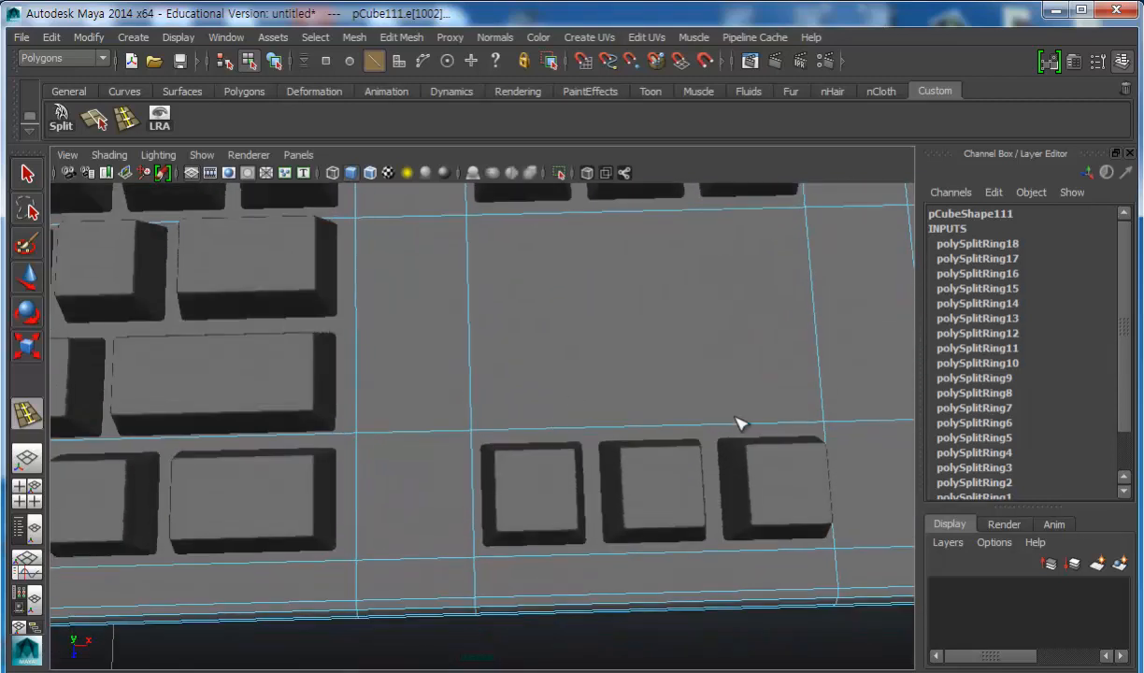
middle_click_drag(736, 425, 479, 505, "alt")
left_click(28, 177)
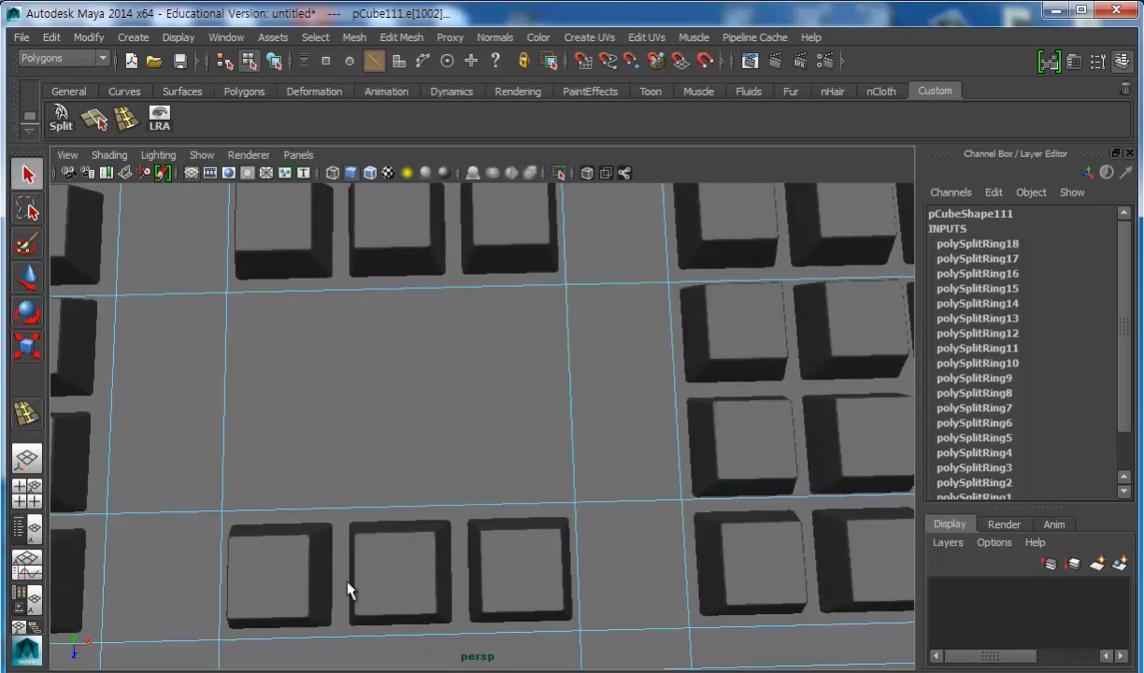
left_click(402, 566)
right_click(443, 545)
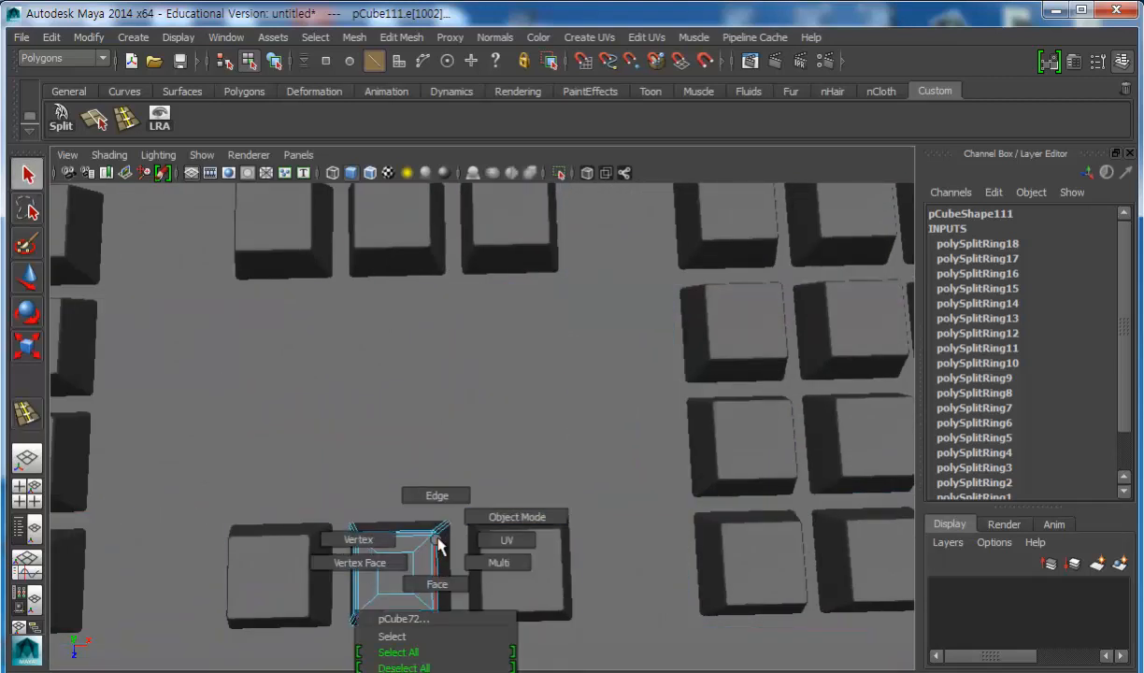
left_click(482, 519)
key("ctrl+d")
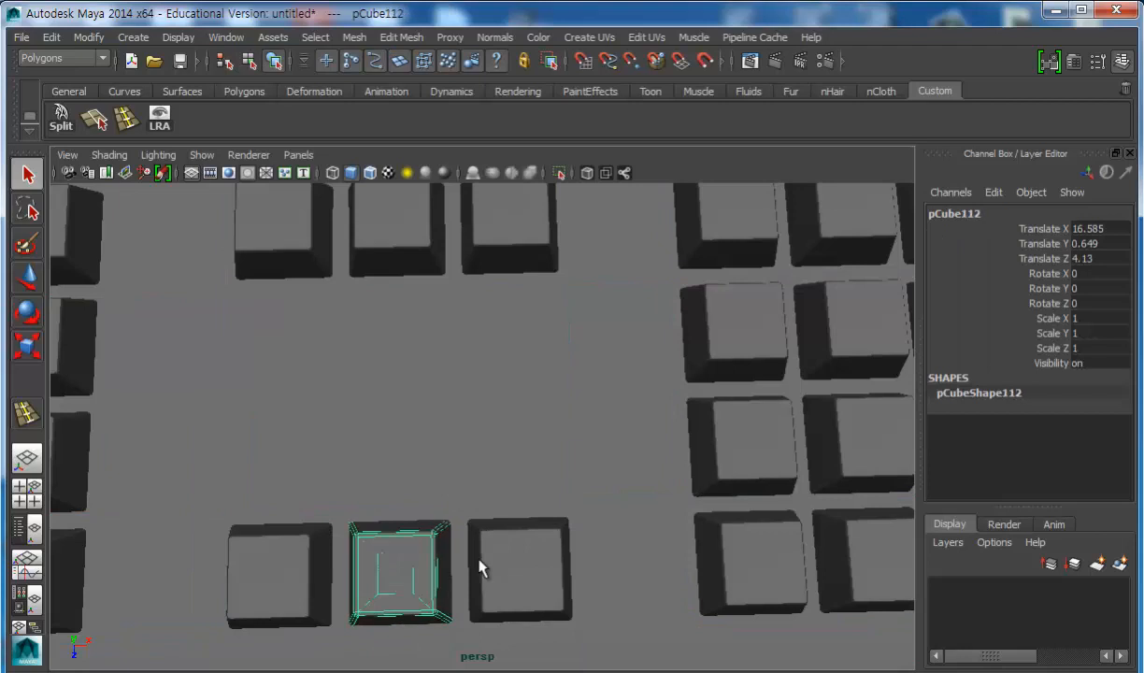
key("w")
left_click_drag(396, 624, 394, 512)
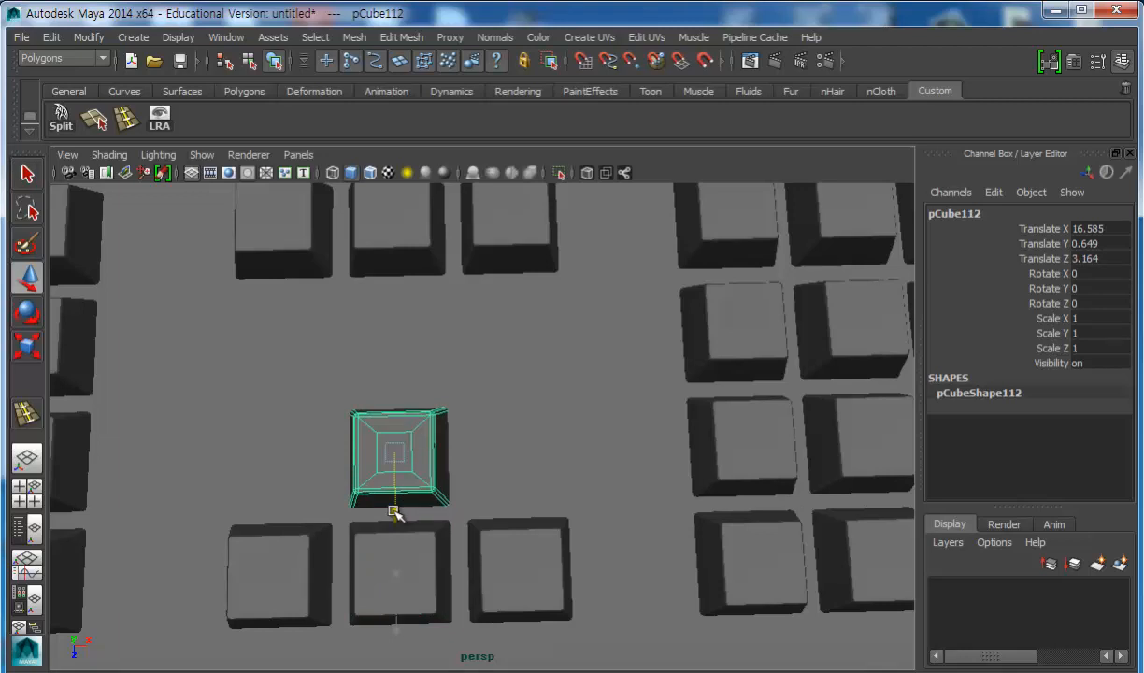
Insert edge loops in the base slab along both sides of the up-arrow key and one directly behind it.
left_click(196, 329)
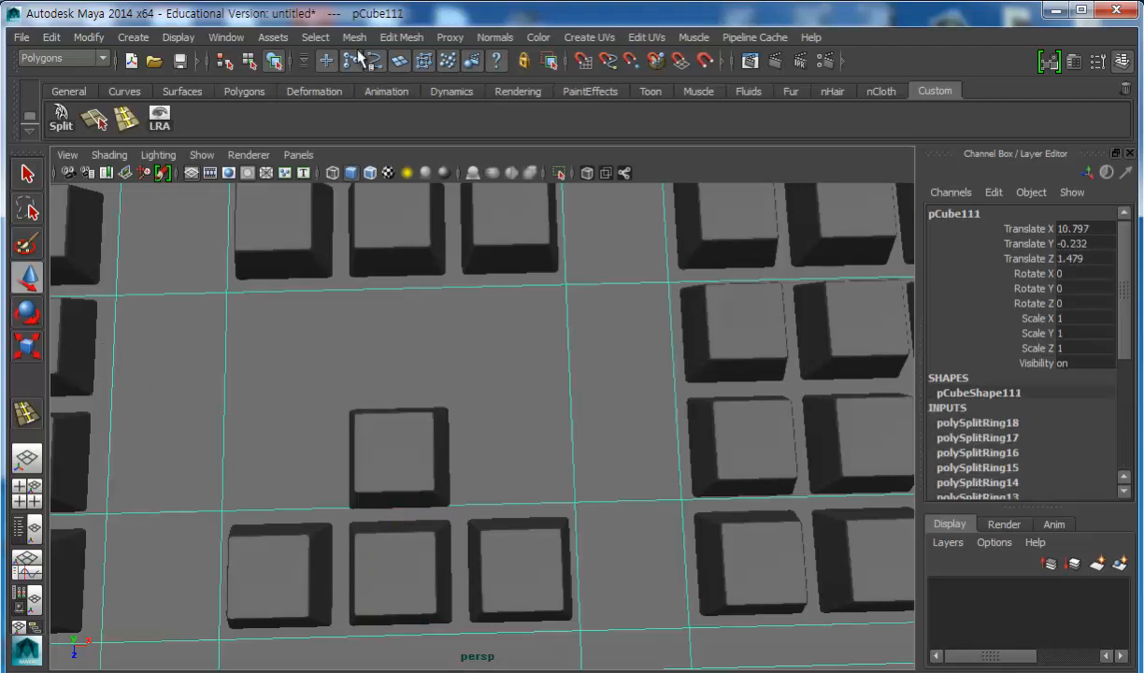
left_click(396, 40)
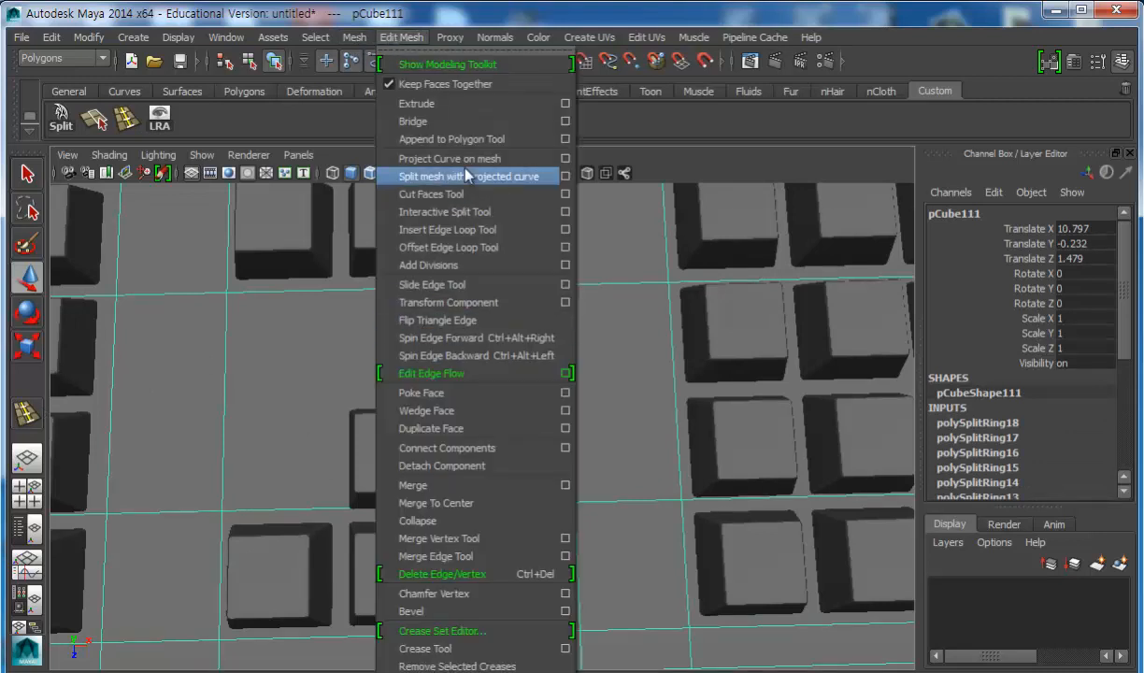
left_click(477, 230)
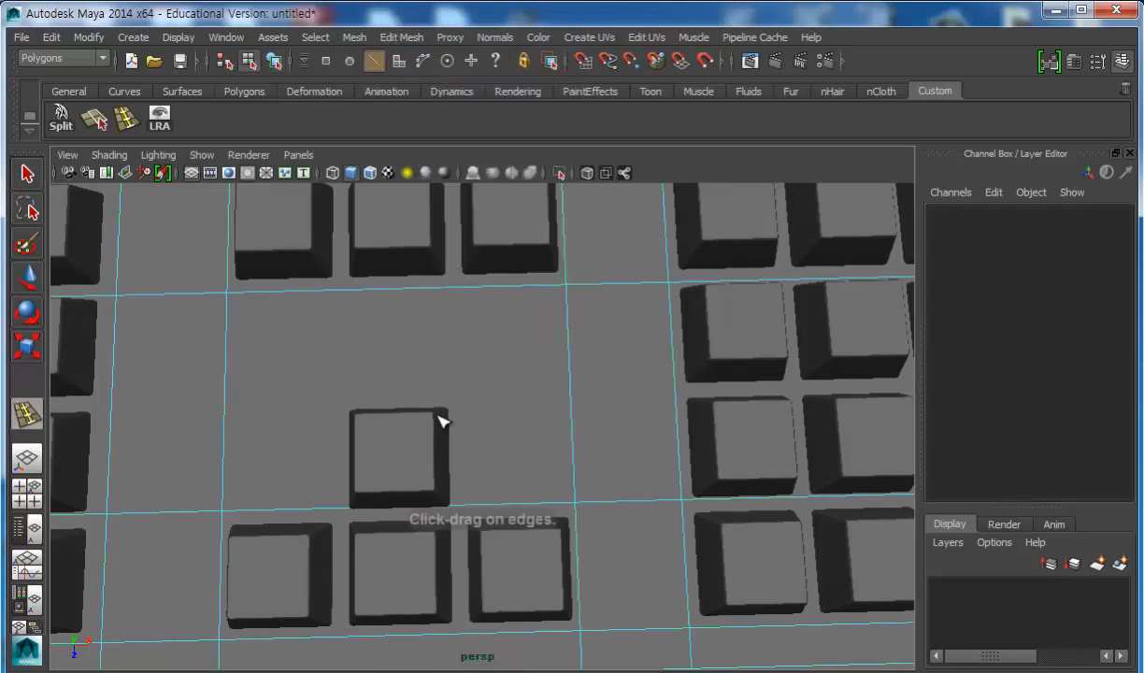
left_click_drag(339, 509, 345, 508)
left_click_drag(467, 507, 458, 504)
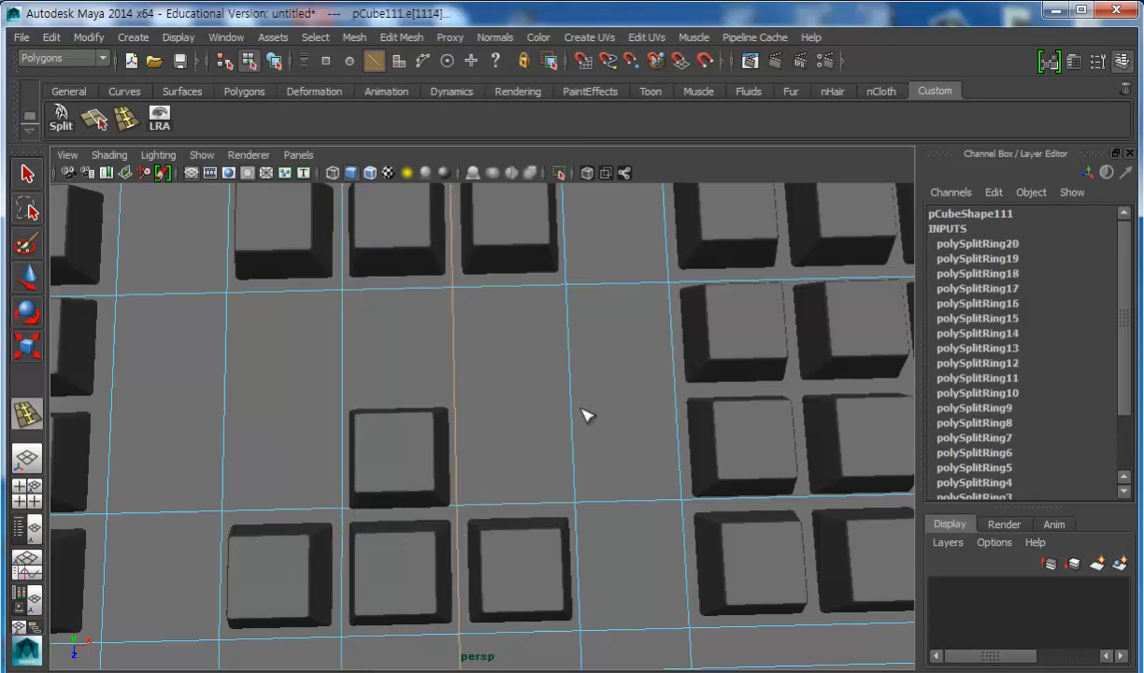
scroll(582, 402, "down", 3)
left_click_drag(572, 411, 497, 376)
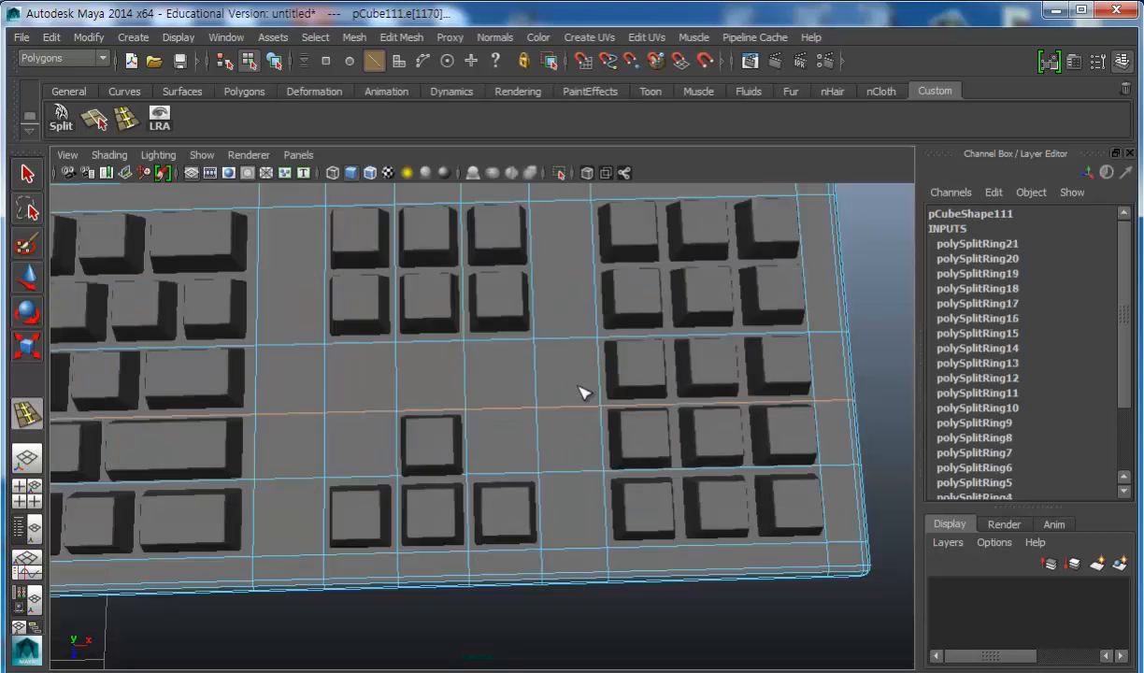
Leave the edge loop tool and switch the base slab to face selection.
scroll(442, 416, "down", 4)
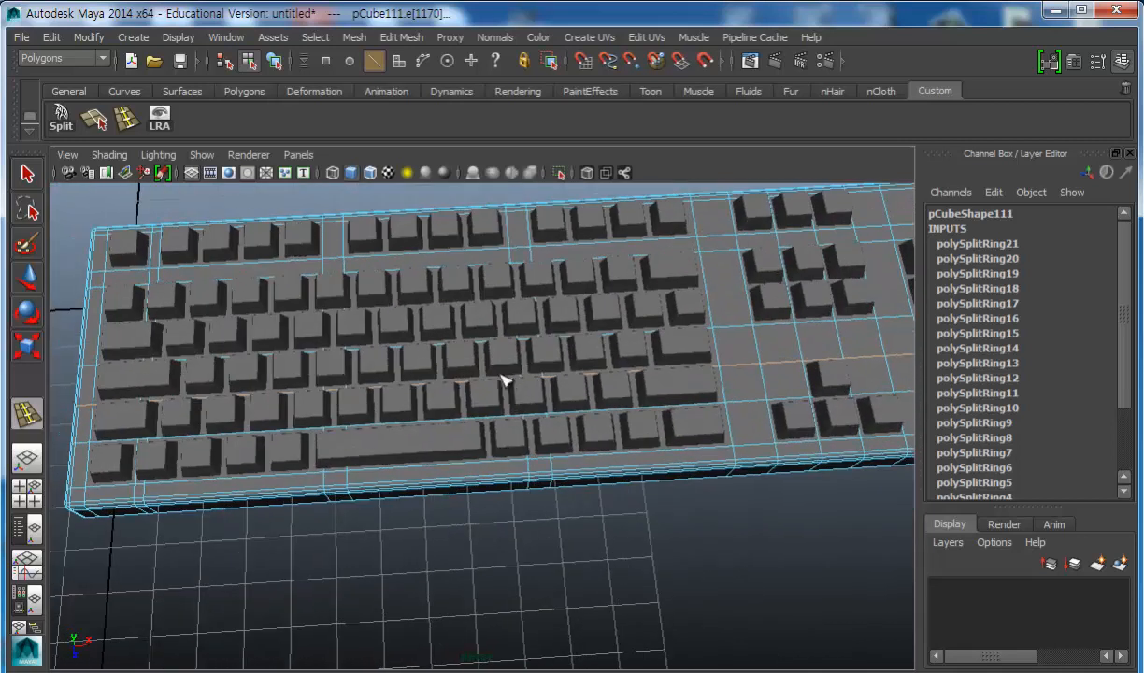
left_click(28, 174)
left_click_drag(296, 293, 365, 307, "alt")
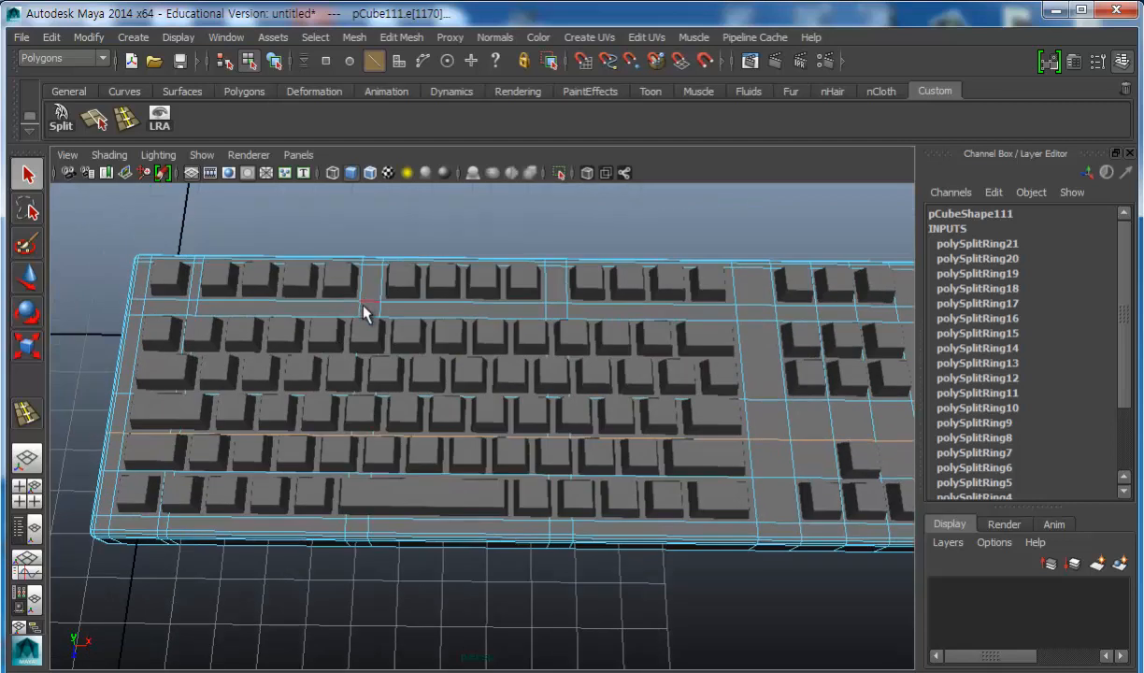
right_click(369, 308)
right_click_drag(367, 304, 367, 347)
middle_click_drag(207, 285, 278, 327, "alt")
scroll(224, 297, "down", 4)
scroll(430, 378, "up", 3)
scroll(279, 327, "up", 4)
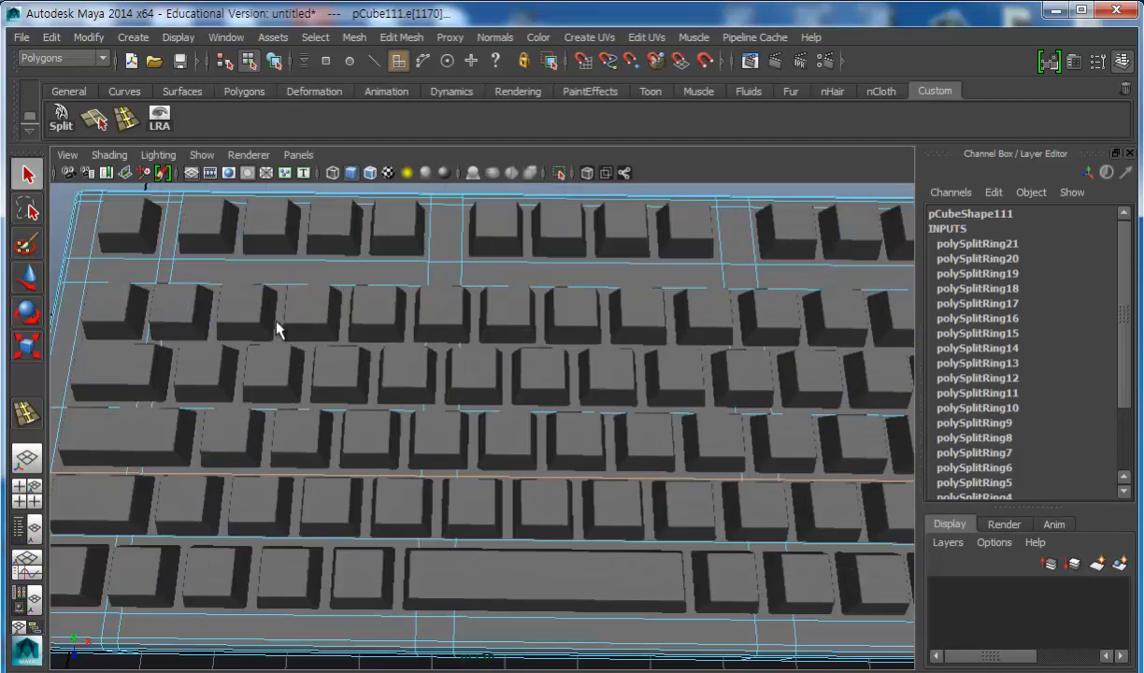
Select the base slab faces beneath the function row's key groups, including the three keys behind the navigation cluster.
left_click(133, 243)
left_click(389, 255, "shift")
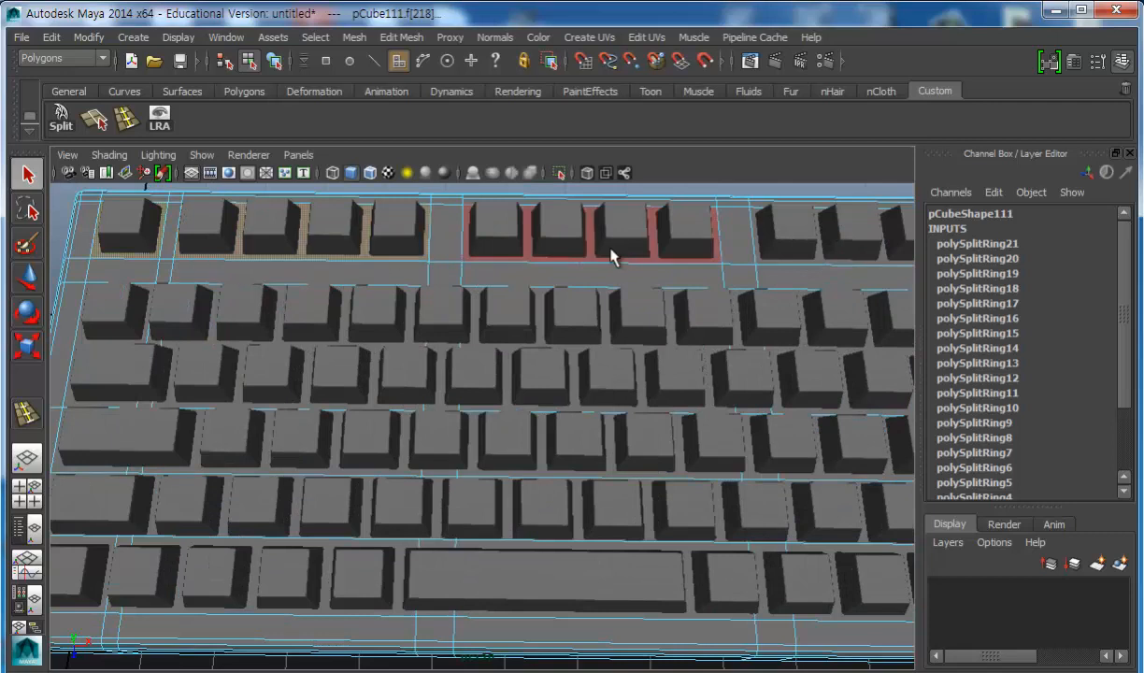
scroll(572, 235, "up", 1)
left_click(589, 251, "shift")
middle_click_drag(617, 307, 342, 309, "alt")
left_click(616, 262, "shift")
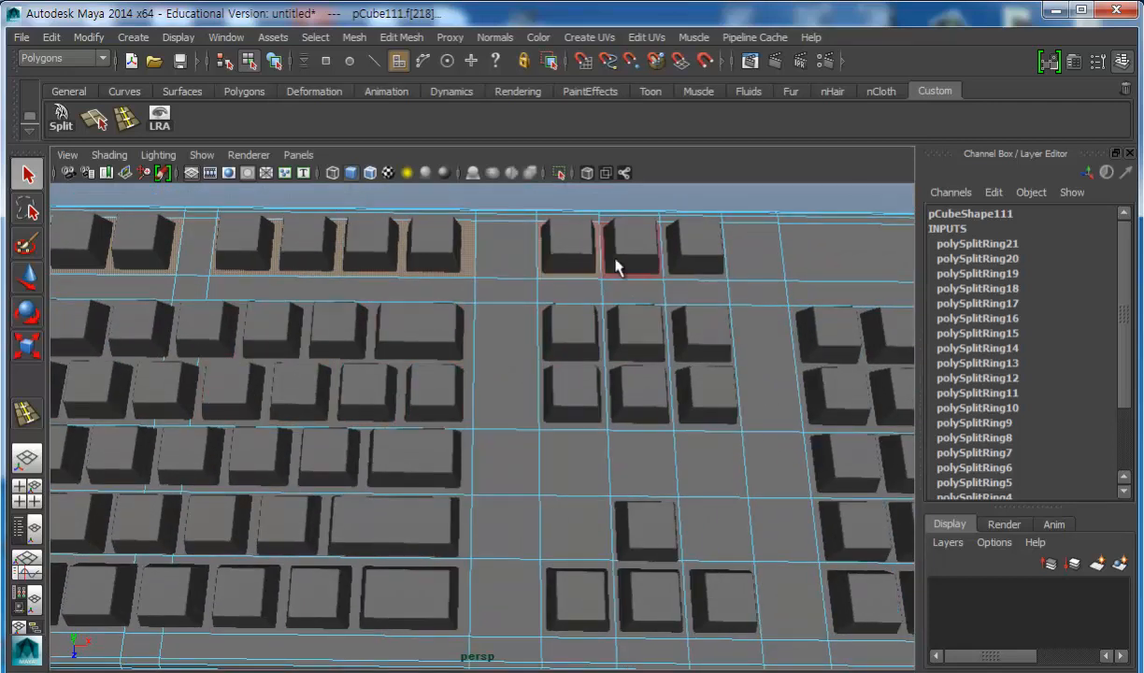
left_click(680, 266, "shift")
Add the slab faces beneath the six navigation keys and the number pad rows to the selection.
left_click(584, 343, "shift")
left_click(647, 363, "shift")
left_click(692, 371, "shift")
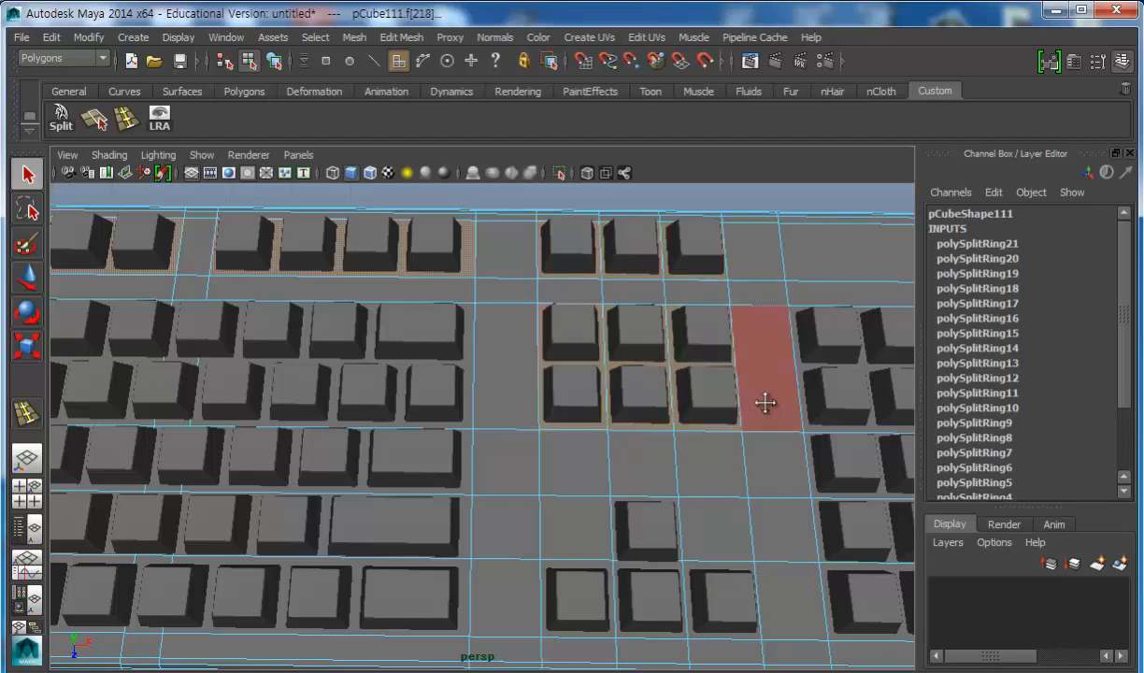
middle_click_drag(767, 407, 370, 404, "alt")
left_click(564, 412, "shift")
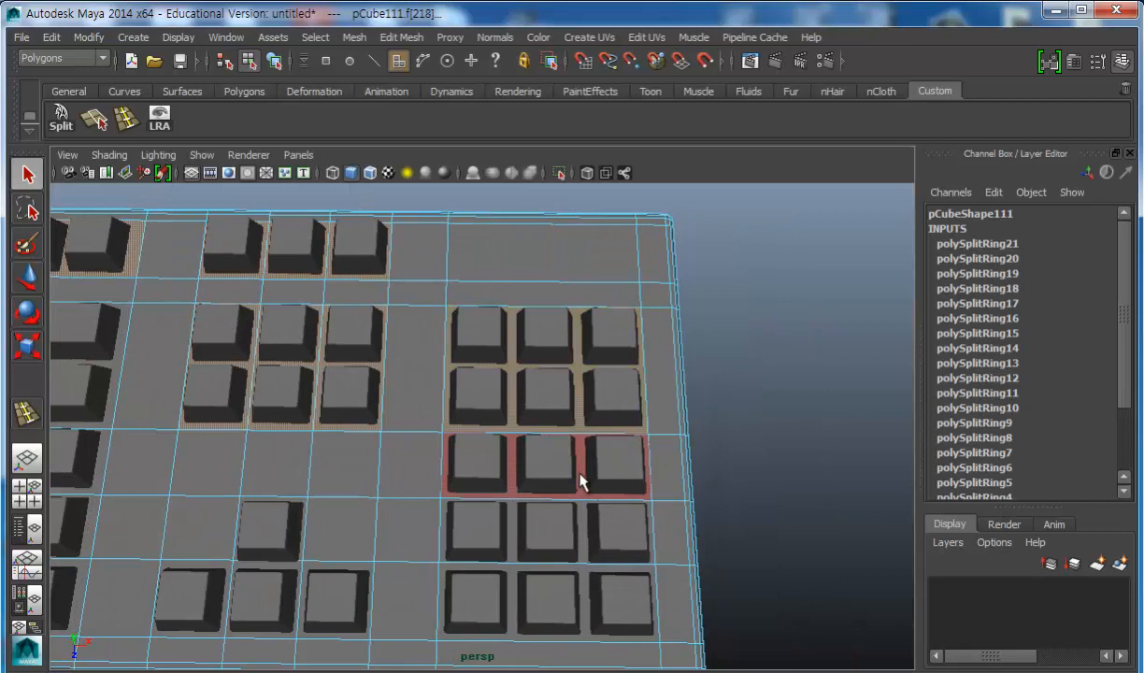
left_click(583, 457, "shift")
left_click(588, 561, "shift")
left_click(592, 610, "shift")
Add the slab faces beneath the arrow keys to the selection.
middle_click_drag(429, 544, 467, 479, "alt")
left_click(492, 536, "shift")
left_click(428, 542, "shift")
left_click(360, 547, "shift")
Add all slab faces beneath the five rows of the main typing block to the selection.
middle_click_drag(230, 535, 645, 531, "alt")
middle_click_drag(363, 538, 639, 529, "alt")
right_click_drag(467, 526, 229, 500, "alt")
left_click_drag(323, 489, 342, 428, "alt")
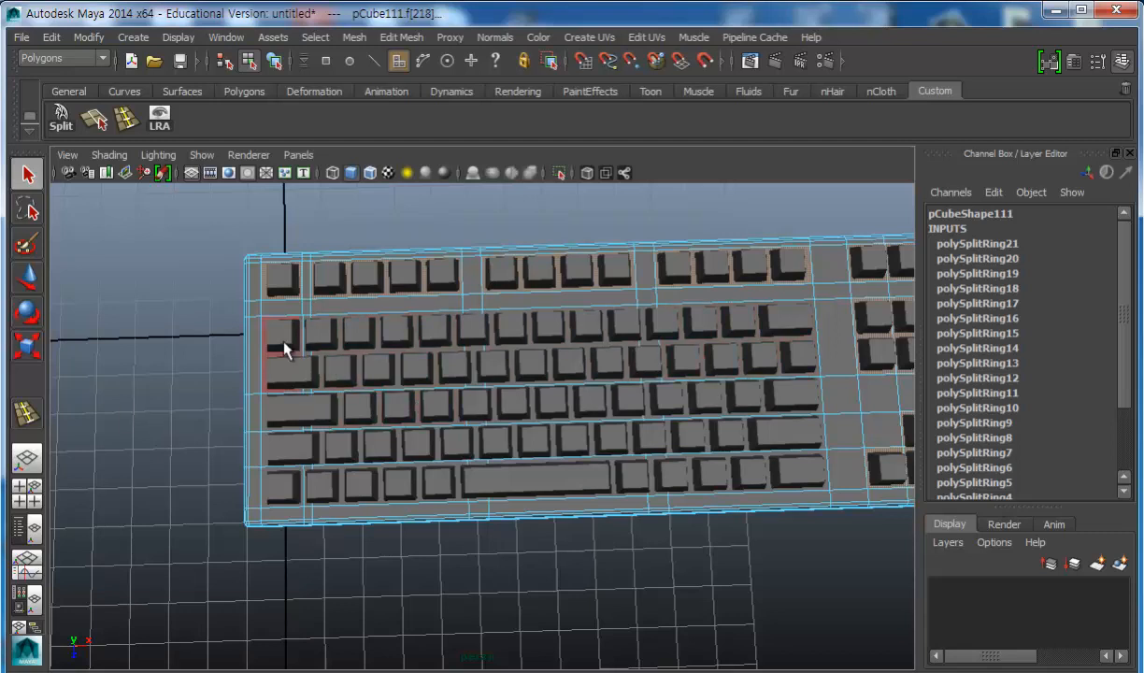
left_click(387, 334, "shift")
left_click(556, 331, "shift")
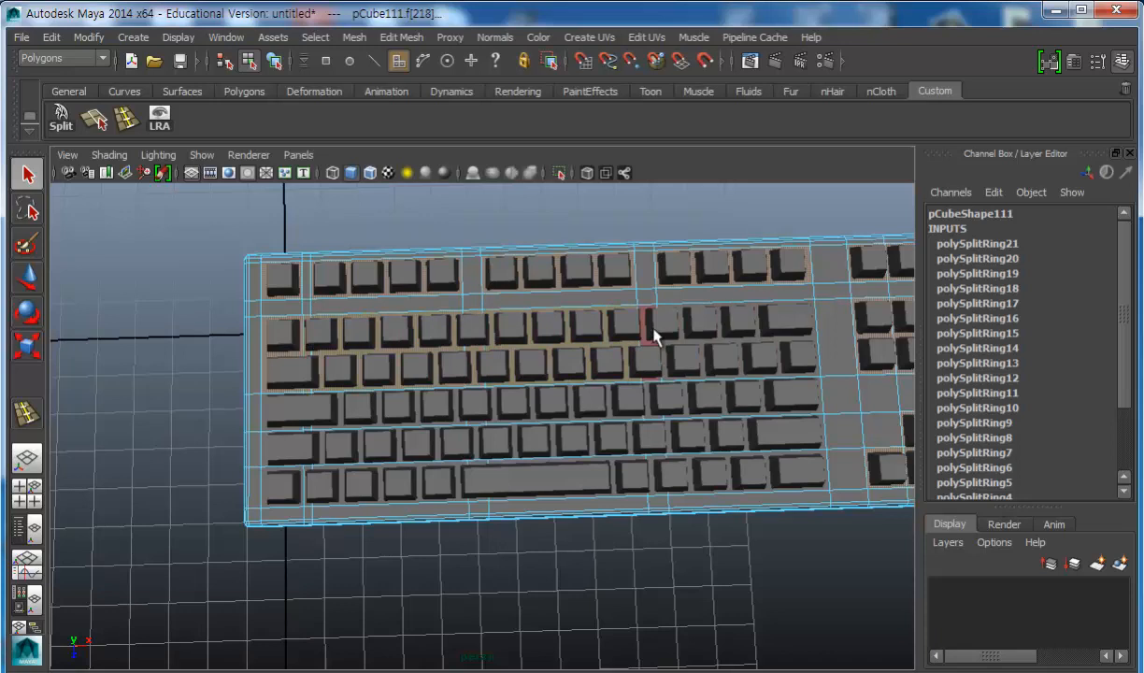
left_click(757, 343, "shift")
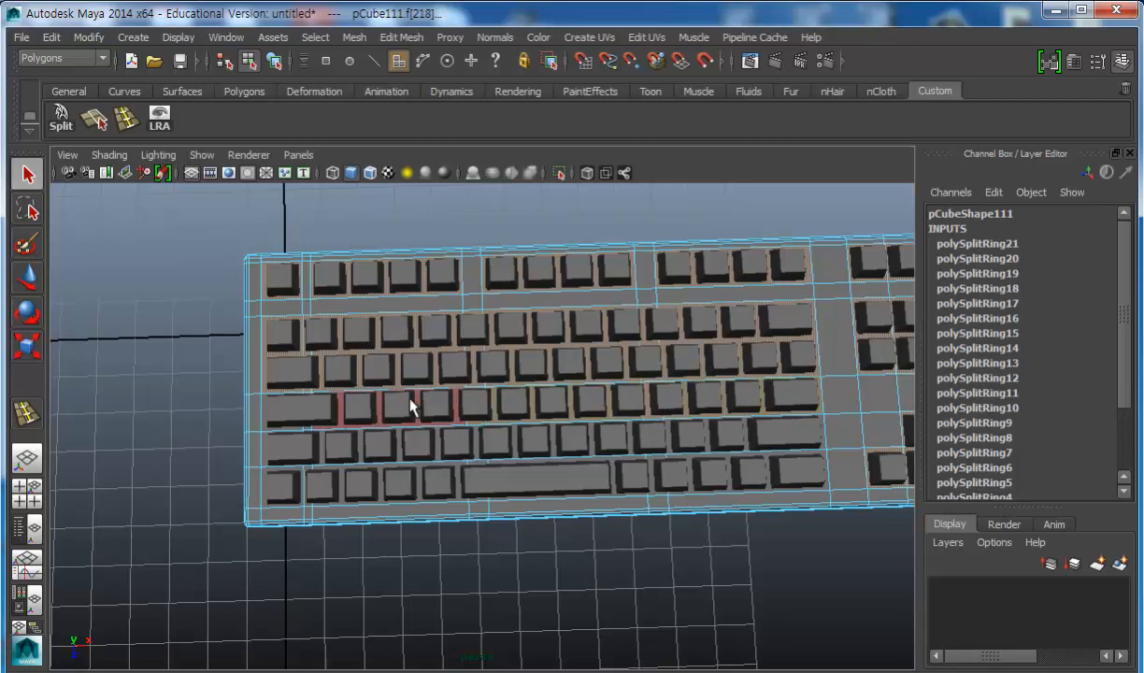
left_click(292, 455, "shift")
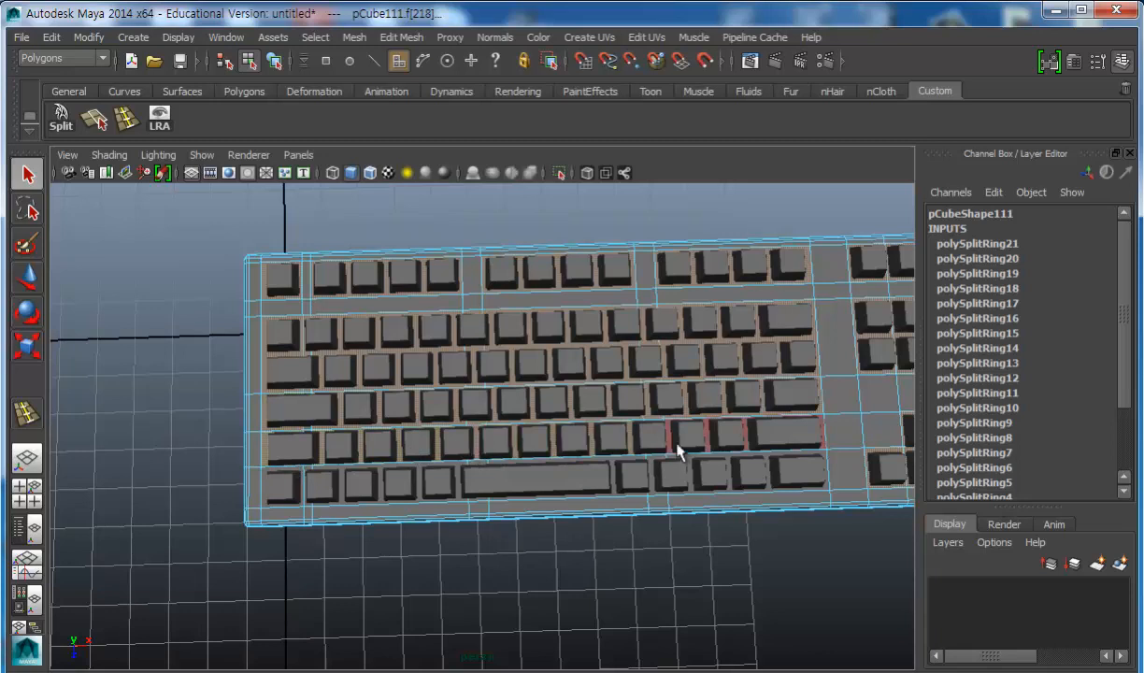
left_click(799, 477)
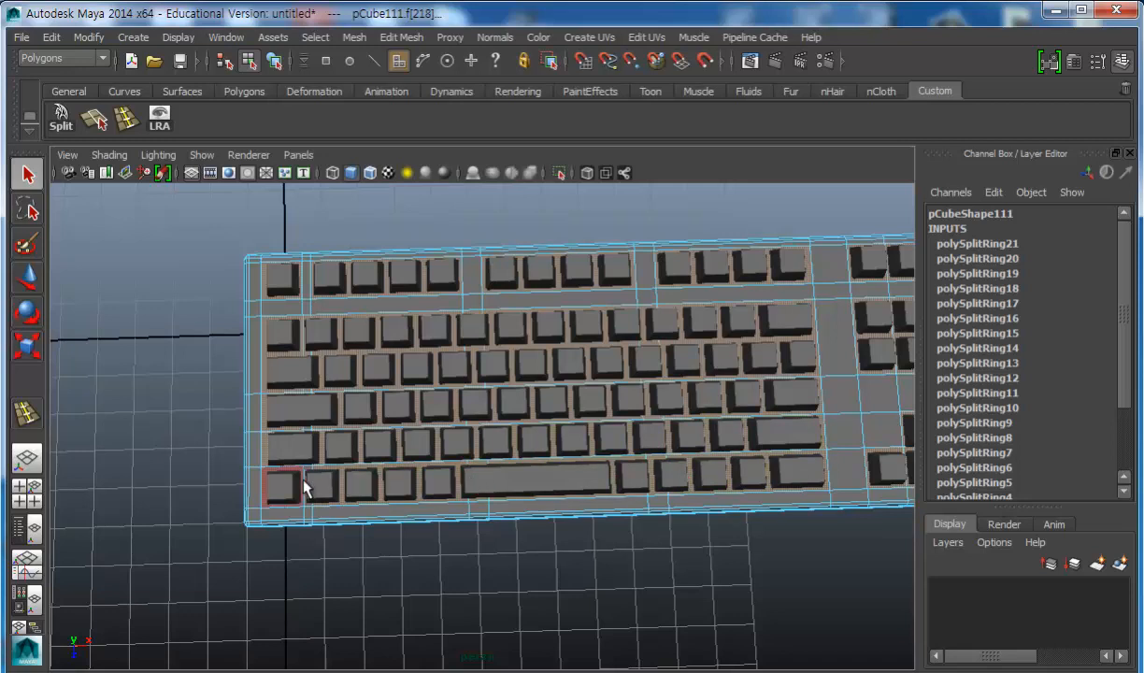
Extrude the selected faces down into the slab, to about -0.365 in Local Translate Z.
left_click_drag(544, 397, 683, 422, "alt")
middle_click_drag(683, 422, 560, 423, "alt")
left_click_drag(690, 419, 684, 420, "alt")
middle_click_drag(507, 425, 584, 422, "alt")
key("4")
left_click_drag(639, 453, 397, 431, "alt")
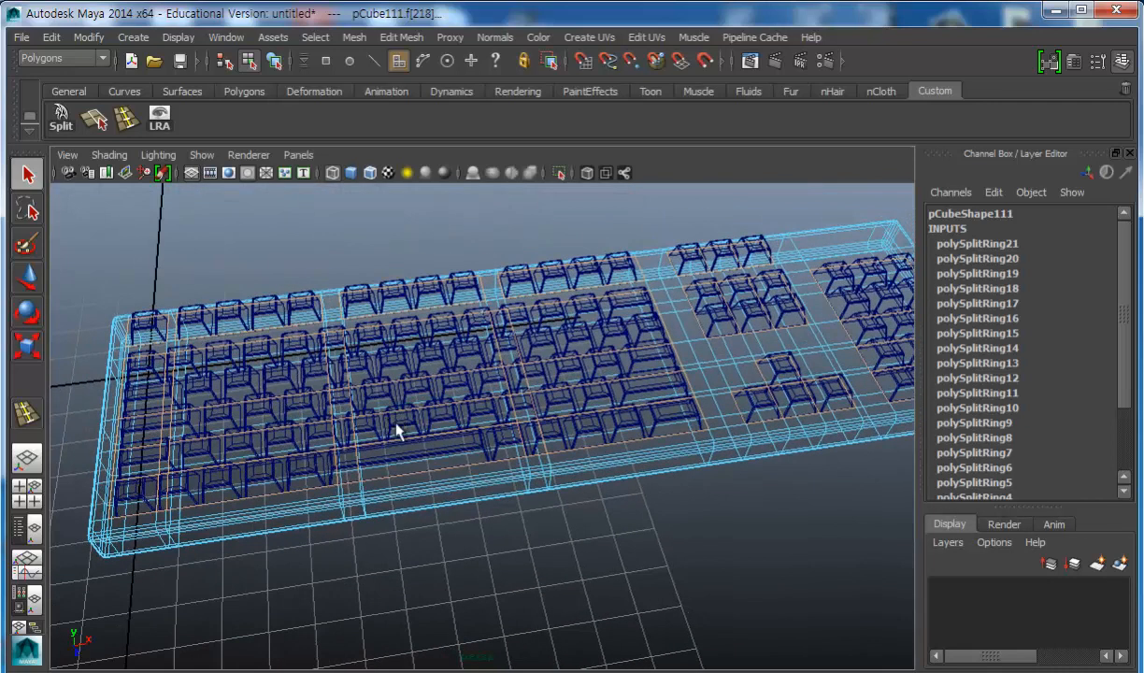
key("5")
mouse_move(467, 411)
left_mouse_down("alt")
mouse_move(528, 446)
mouse_move(459, 427)
mouse_move(567, 460)
left_mouse_up("alt")
right_click_drag(567, 460, 822, 467, "alt")
middle_click_drag(632, 460, 462, 426, "alt")
mouse_move(658, 484)
left_mouse_down("alt")
mouse_move(496, 425)
mouse_move(509, 430)
left_mouse_up("alt")
left_click(384, 39)
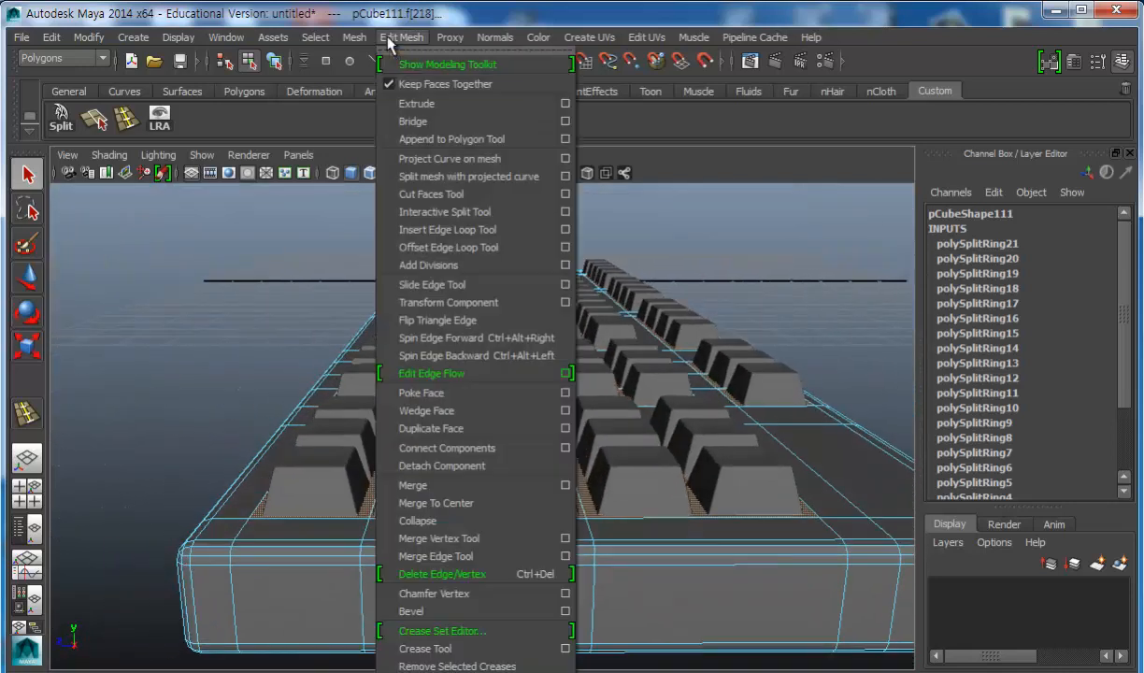
left_click(396, 99)
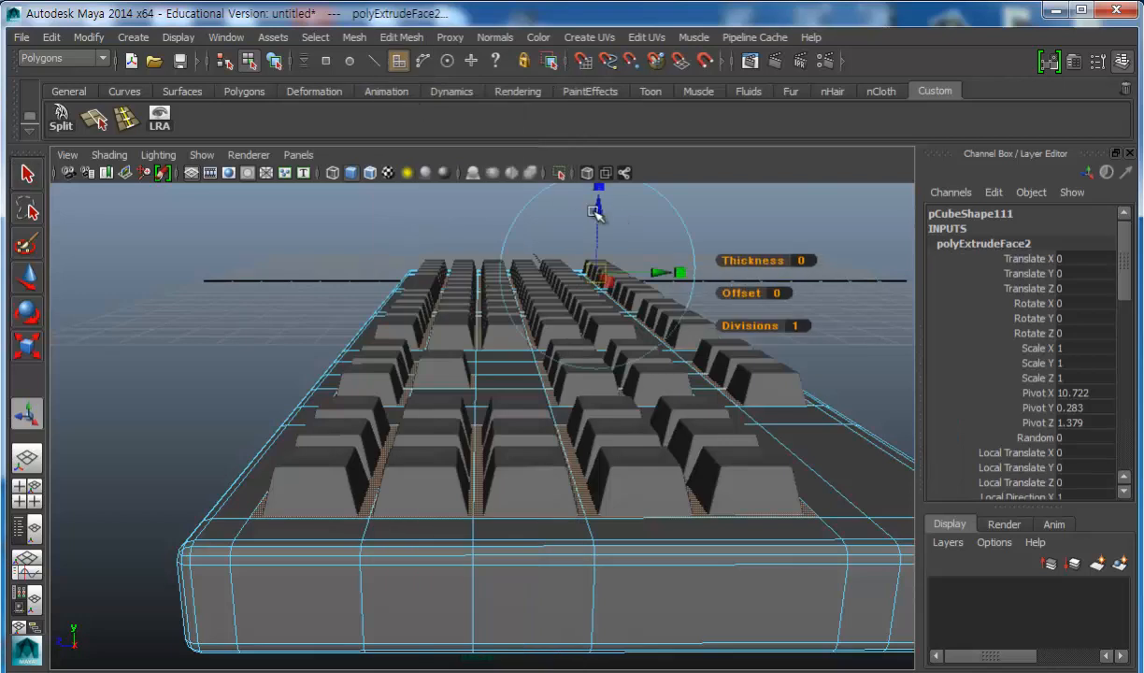
left_click_drag(599, 214, 599, 223)
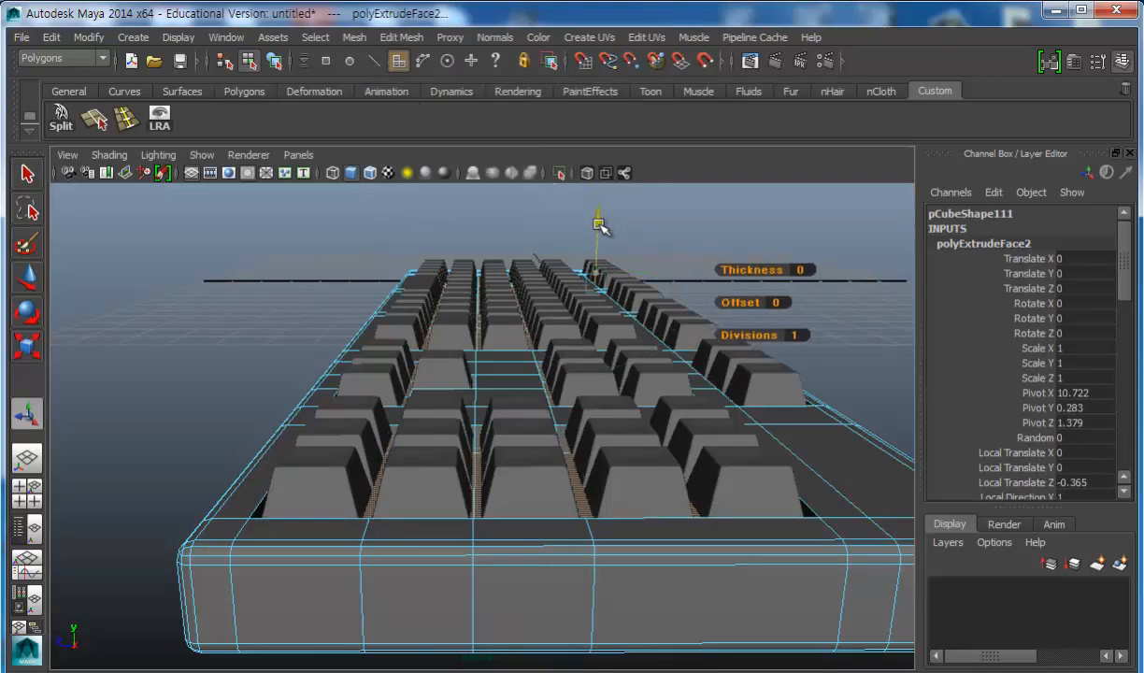
left_click_drag(544, 289, 562, 308, "alt")
middle_click_drag(560, 280, 556, 307, "alt")
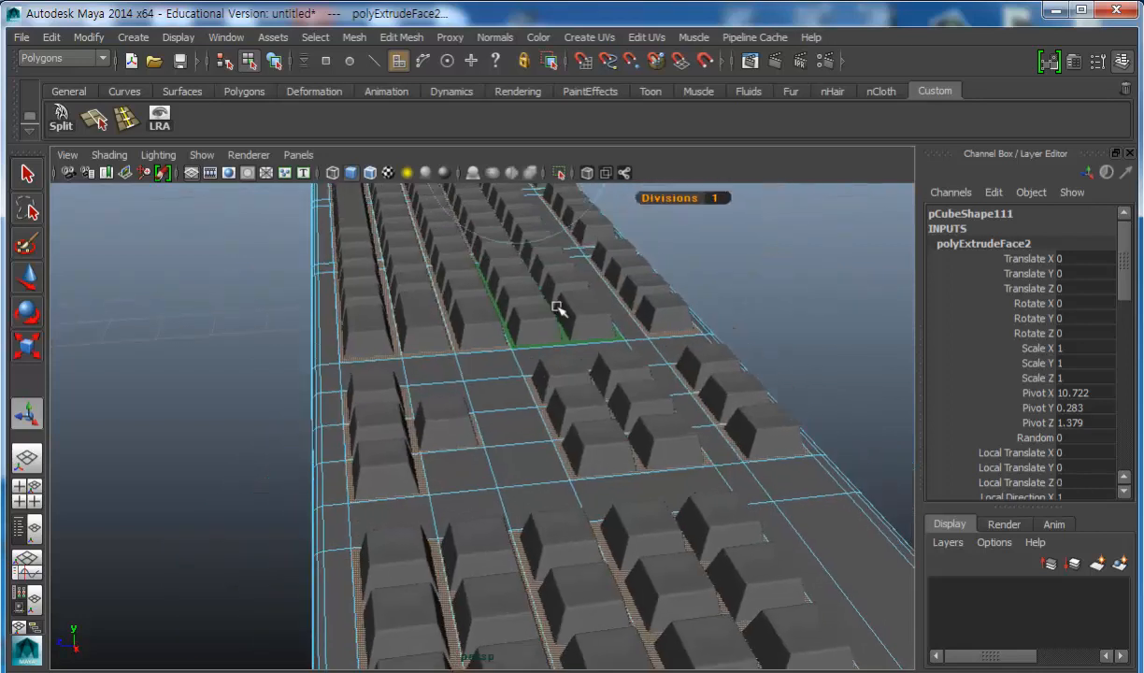
Adjust the recess extrusion to about -0.219 in Local Translate Z and return the slab to object selection.
left_click(404, 38)
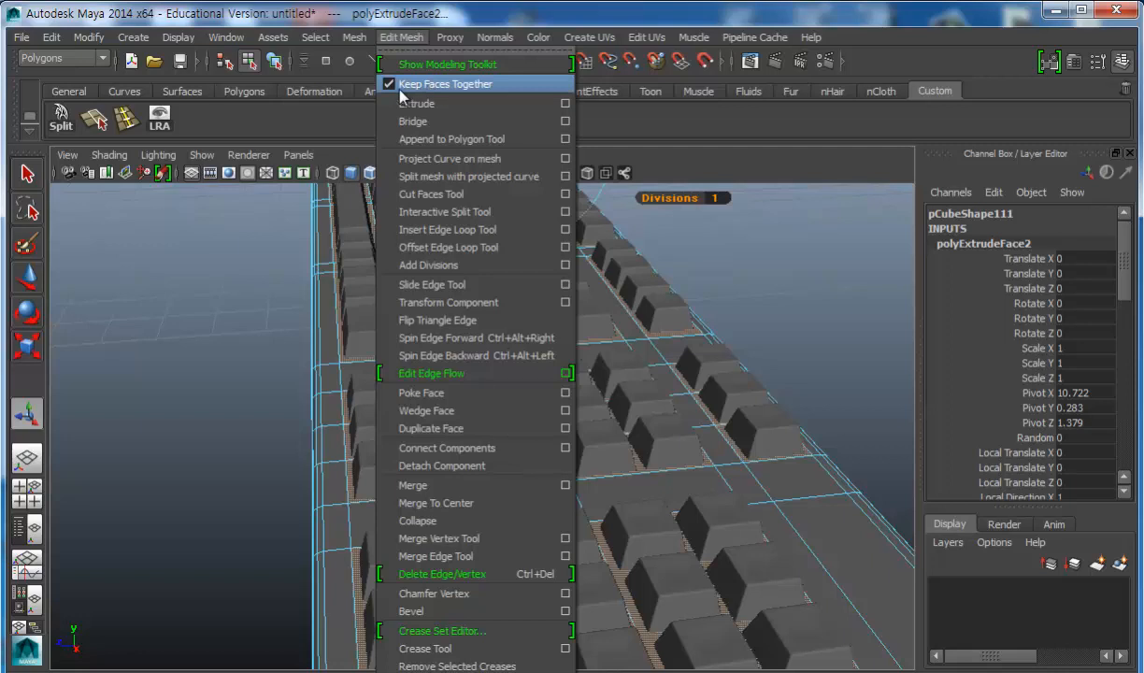
left_click(591, 13)
middle_click_drag(529, 269, 523, 364, "alt")
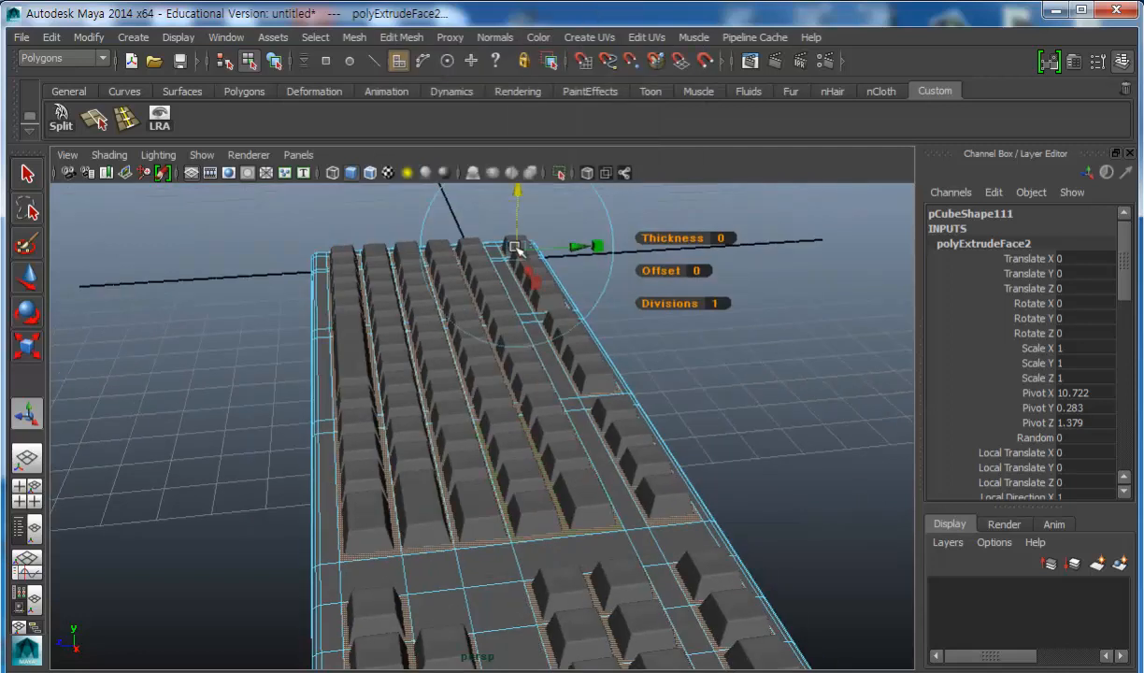
left_click_drag(517, 192, 571, 373)
left_click_drag(792, 318, 784, 311)
left_click_drag(605, 398, 615, 407, "alt")
right_click_drag(560, 311, 616, 290)
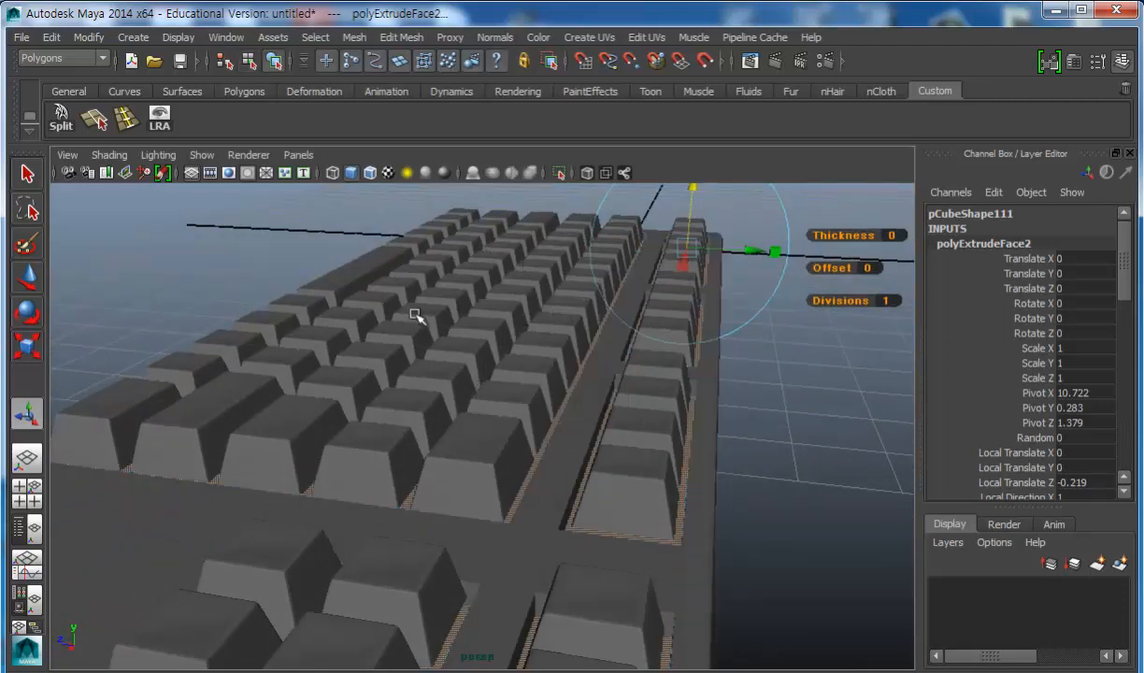
Raise the base slab in the side view to about -0.083 in Translate Y so the keycaps sit in the recesses.
left_click(416, 315)
key("space")
key("space")
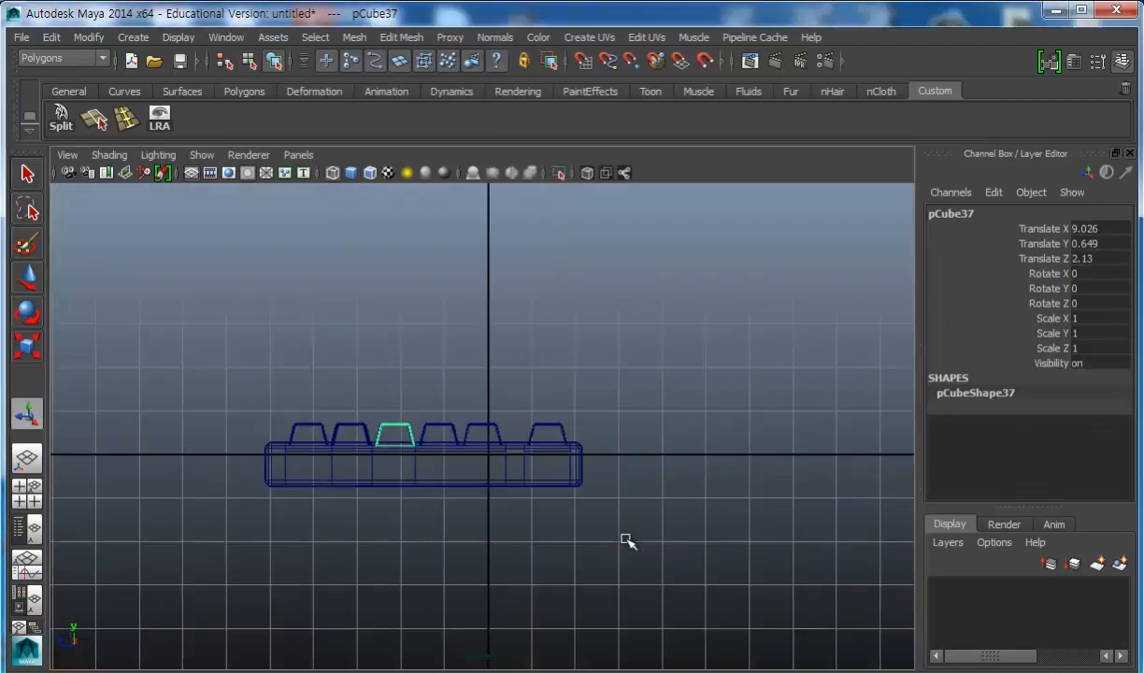
scroll(598, 528, "up", 5)
left_click(708, 482)
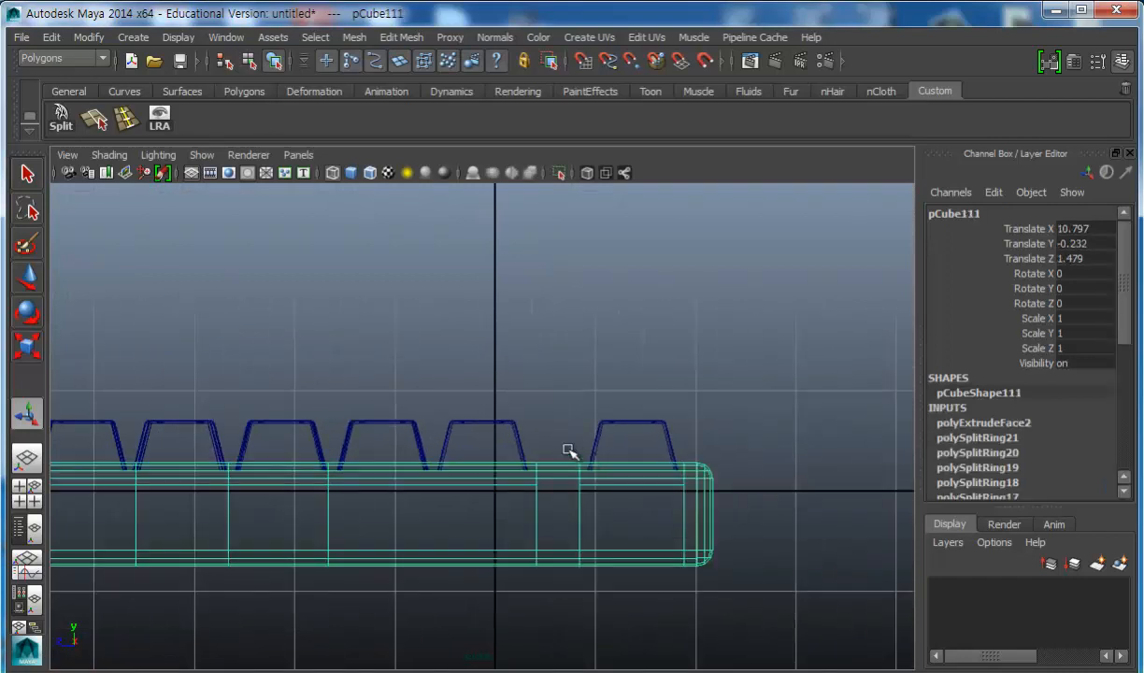
key("w")
middle_click_drag(395, 480, 421, 462, "alt")
left_click_drag(421, 462, 428, 442)
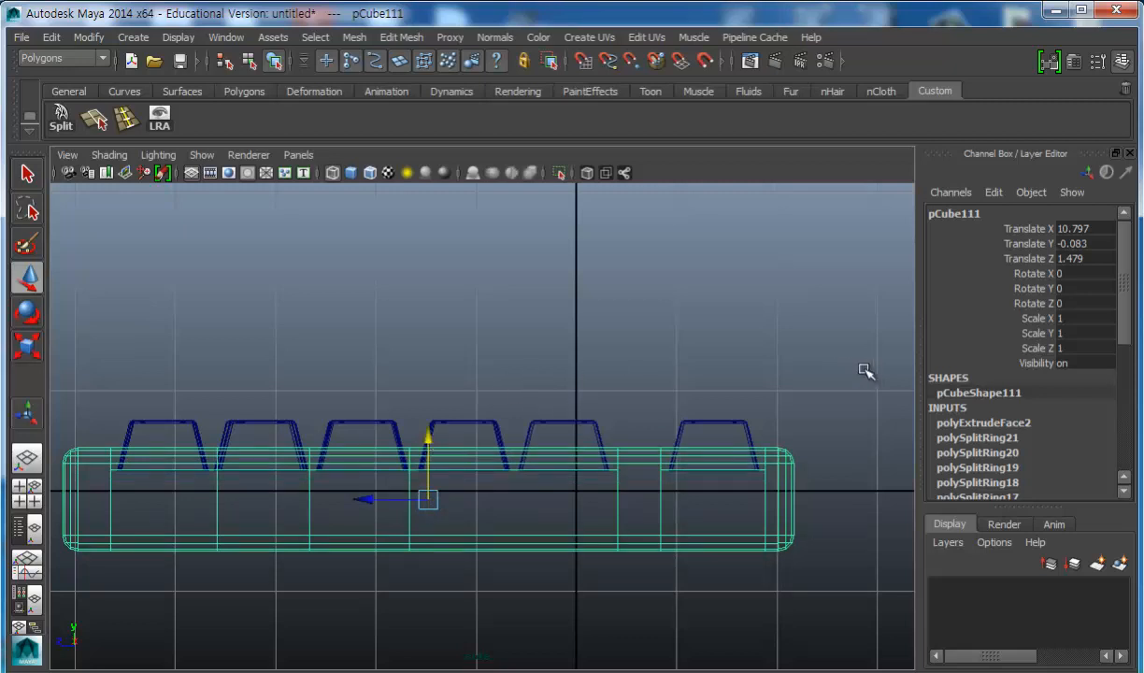
Select all keycaps, add the base slab last, and parent the keycaps to the slab.
left_click_drag(108, 434, 776, 411)
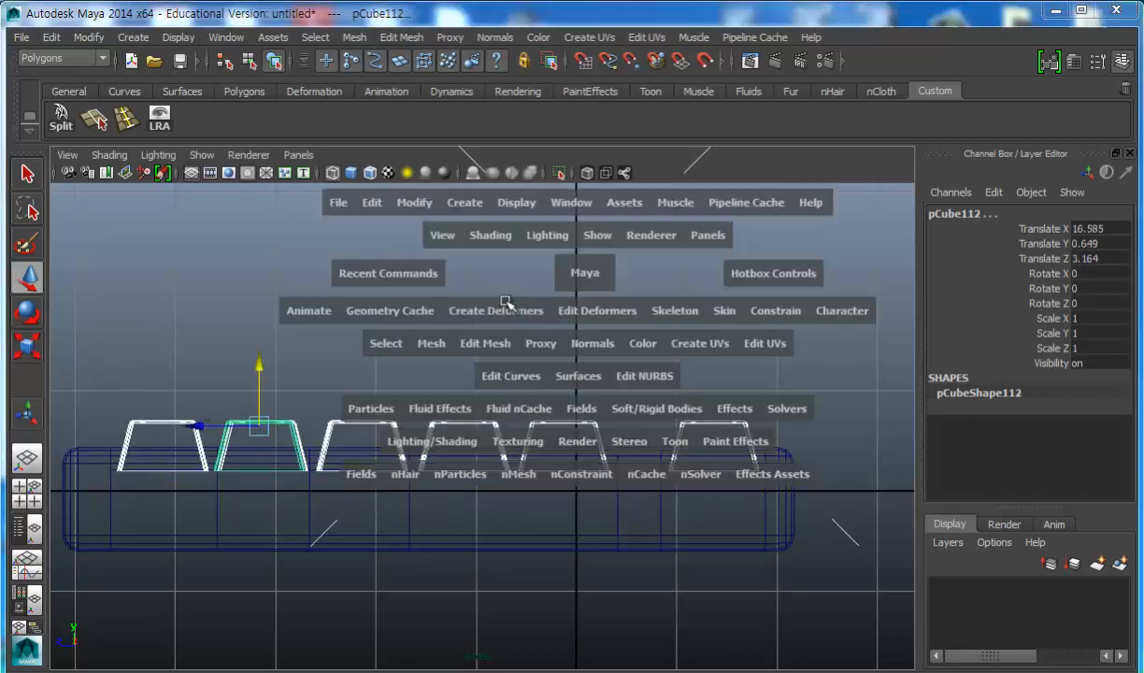
key("space")
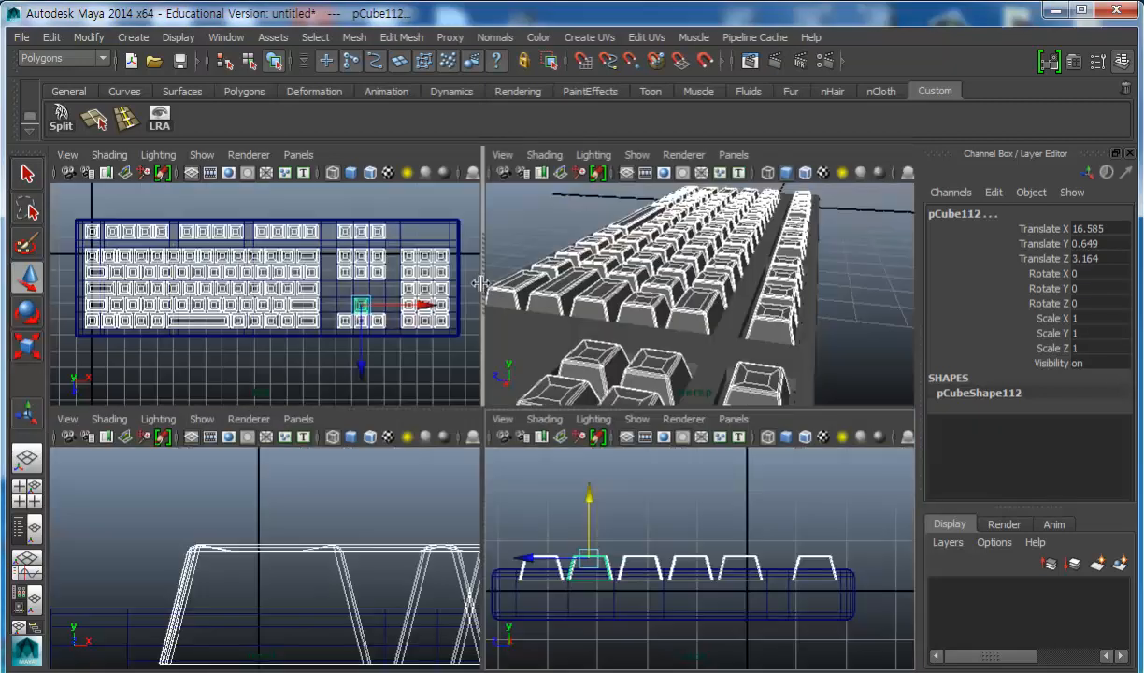
left_click(853, 589)
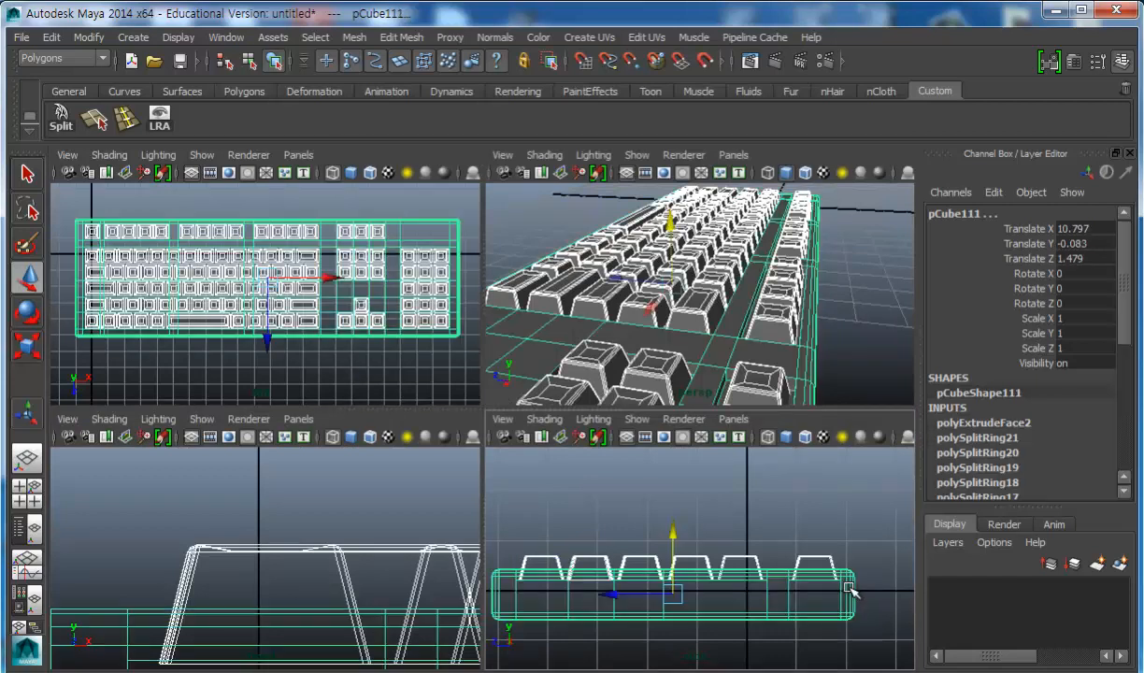
left_click(51, 37)
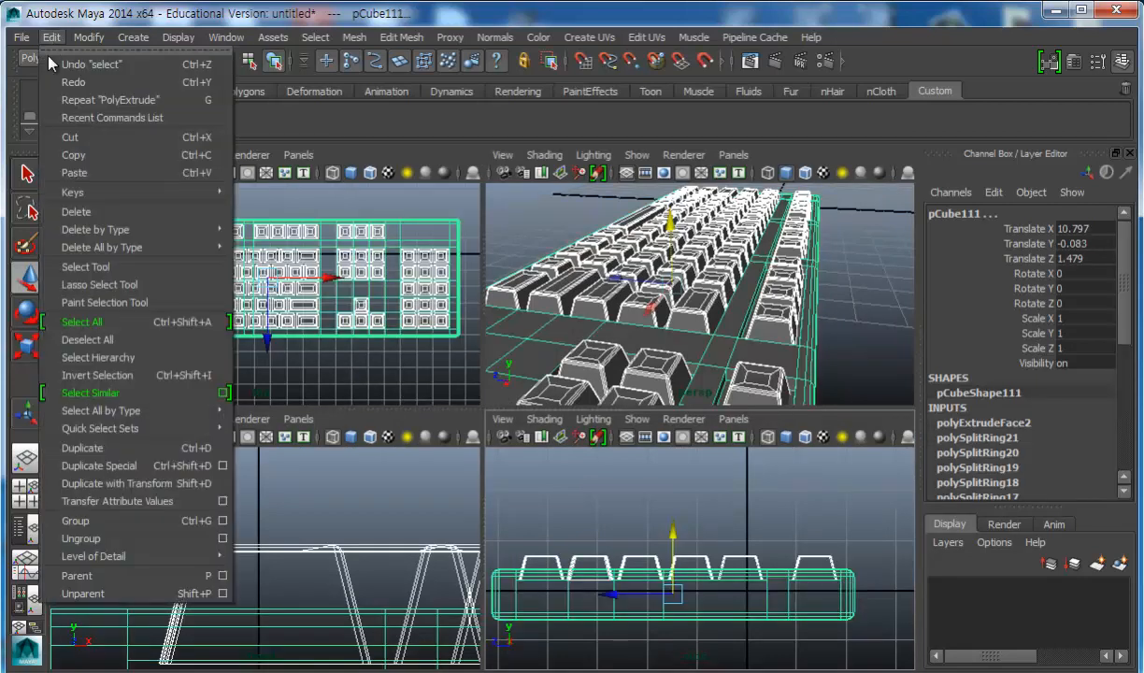
left_click(63, 579)
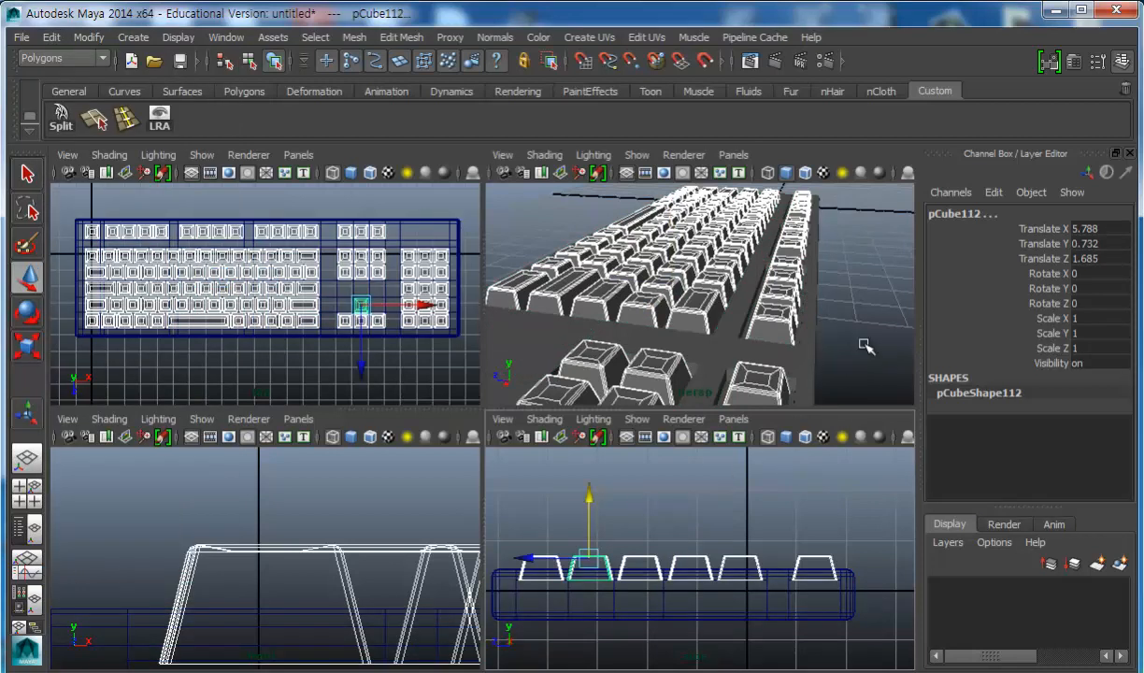
Select the base slab and move it with its parented keys to about 0.90 in Translate X and 3.96 in Translate Z.
left_click(859, 346)
left_click(800, 366)
key("space")
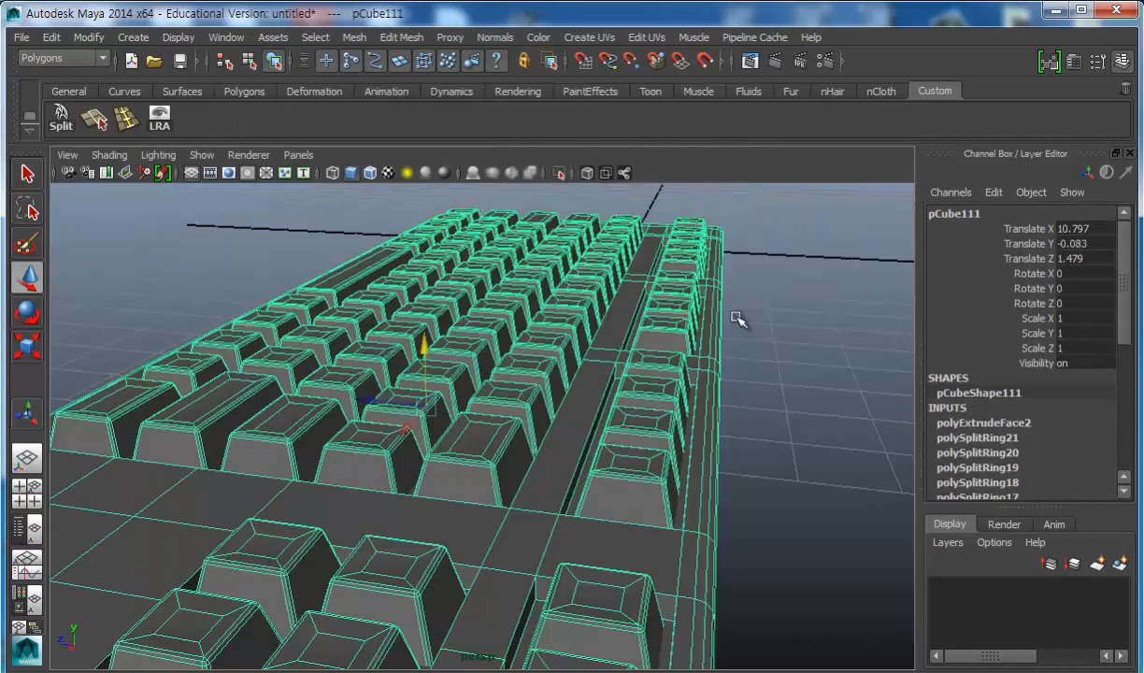
right_click_drag(764, 530, 355, 494, "alt")
left_click_drag(490, 484, 777, 546, "alt")
middle_click_drag(568, 516, 636, 520, "alt")
mouse_move(636, 520)
left_mouse_down("alt")
mouse_move(679, 529)
mouse_move(621, 516)
left_mouse_up("alt")
scroll(505, 501, "down", 4)
mouse_move(505, 501)
left_mouse_down("alt")
mouse_move(516, 519)
mouse_move(513, 495)
left_mouse_up("alt")
middle_click_drag(513, 496, 539, 485, "alt")
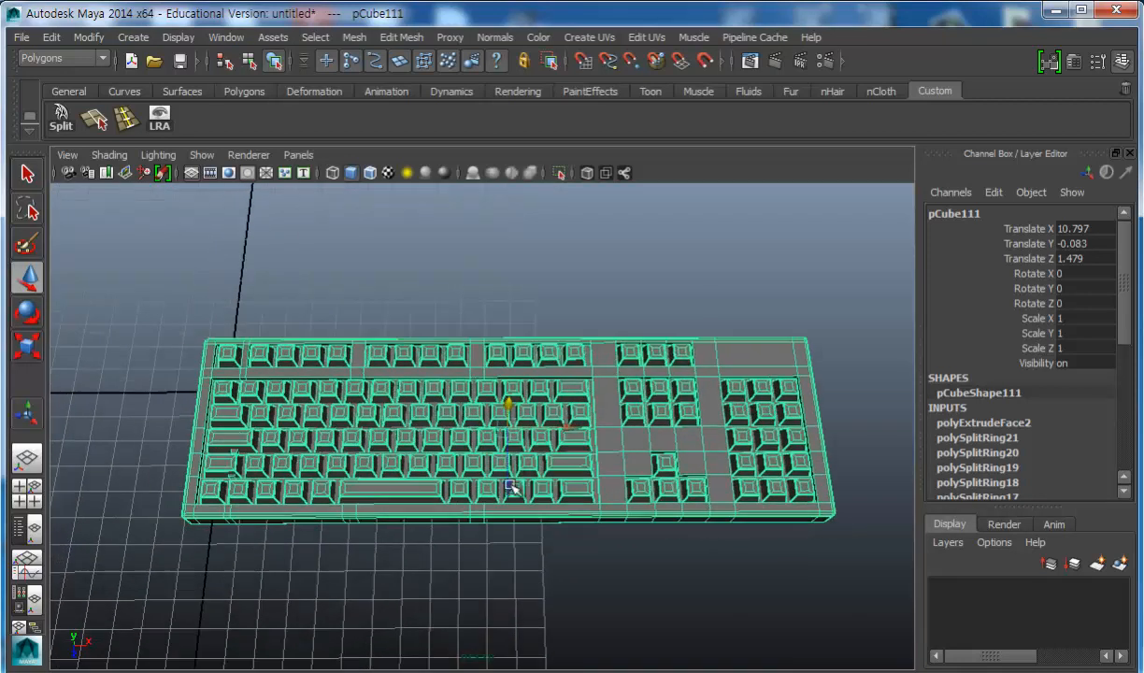
left_click_drag(506, 485, 506, 544)
left_click_drag(581, 486, 304, 490)
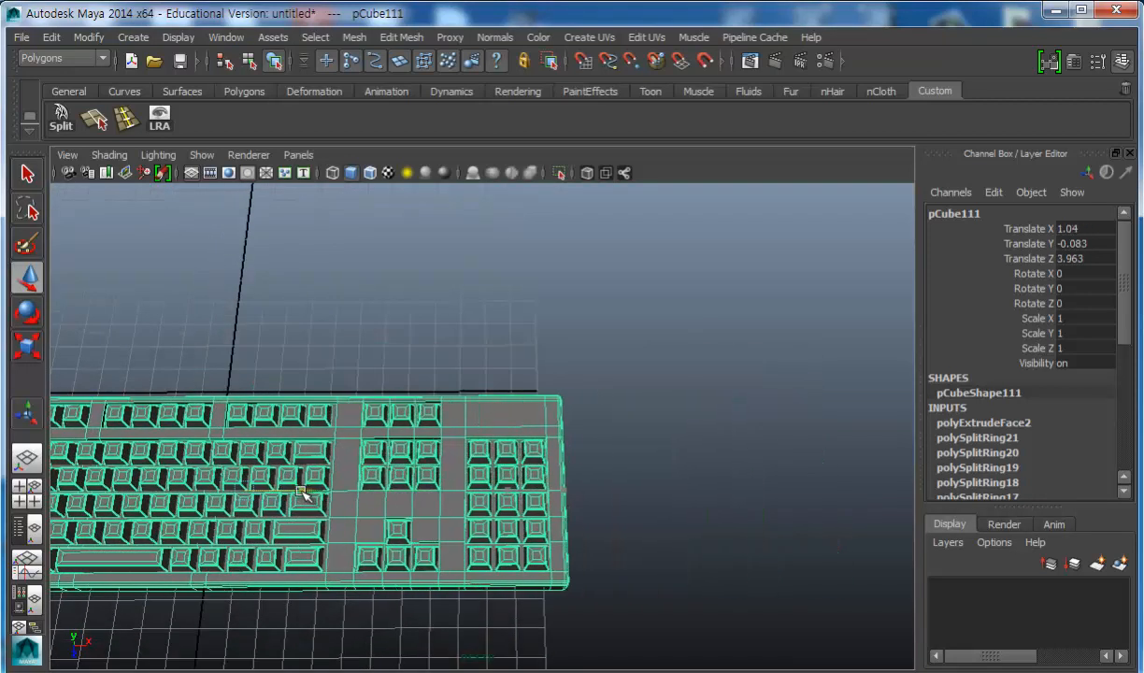
Move the keyboard farther forward to about 6.37 in Translate Z.
middle_click_drag(304, 489, 674, 486, "alt")
middle_click_drag(608, 503, 577, 475, "alt")
left_click_drag(558, 532, 555, 591)
Rotate the whole keyboard slightly about the X axis in the side view, tilting its rear edge up, and switch to vertex selection.
left_click_drag(555, 590, 467, 438, "alt")
key("space")
key("space")
middle_click_drag(510, 500, 1047, 525, "alt")
right_click_drag(323, 541, 255, 539)
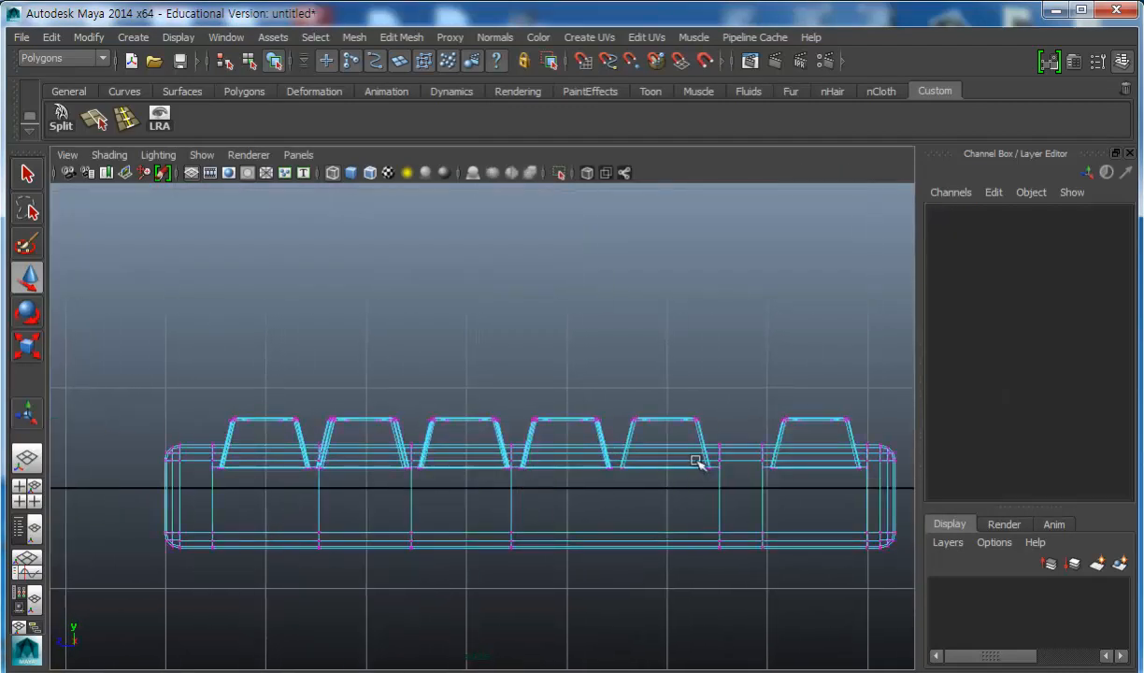
right_click_drag(728, 451, 794, 432)
left_click(740, 461)
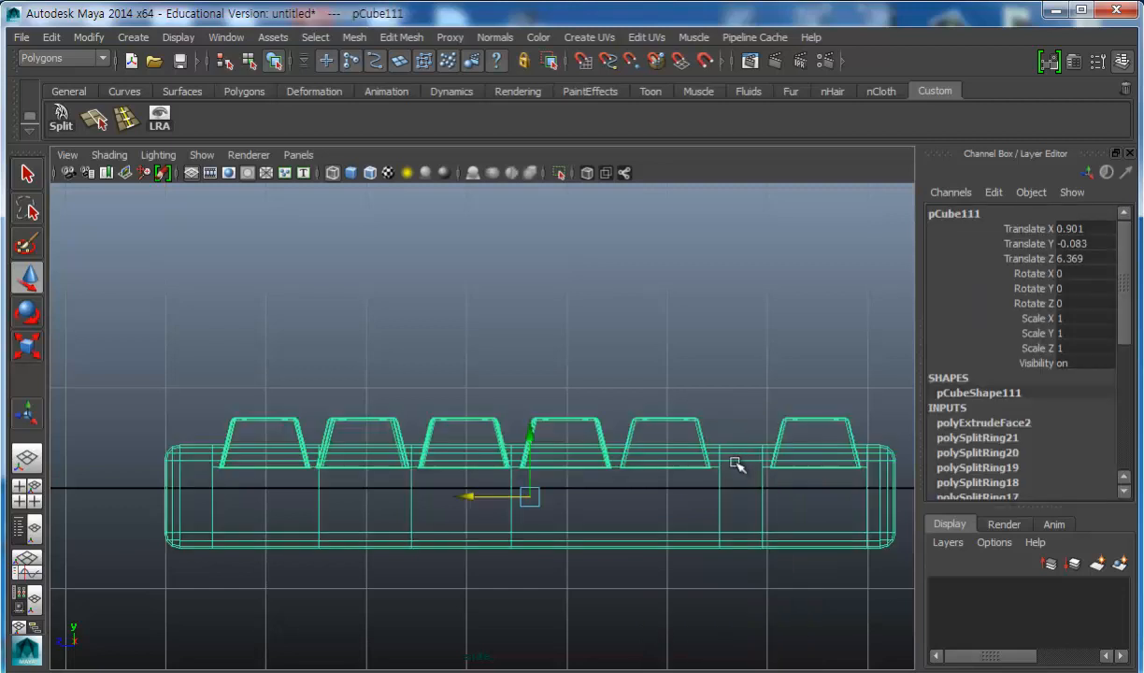
key("e")
left_click_drag(600, 446, 594, 437)
right_click_drag(867, 502, 783, 502)
middle_click_drag(789, 497, 790, 484, "alt")
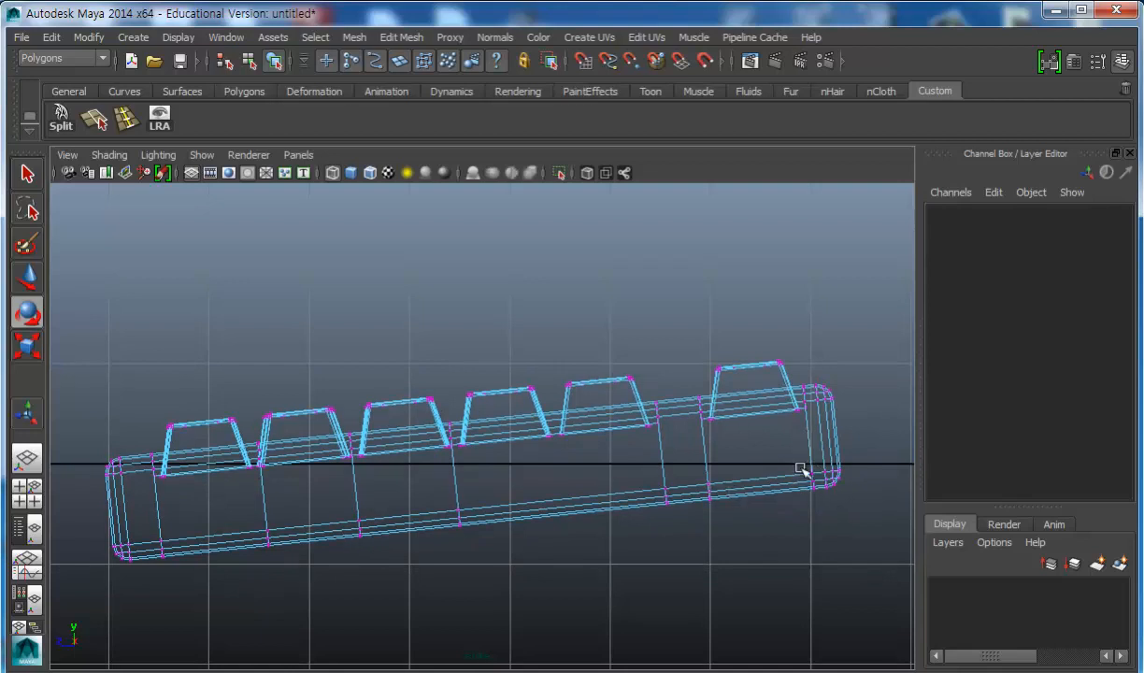
In the perspective view of the underside, select the whole strip of faces running along the slab's rear edge in face mode.
key("space")
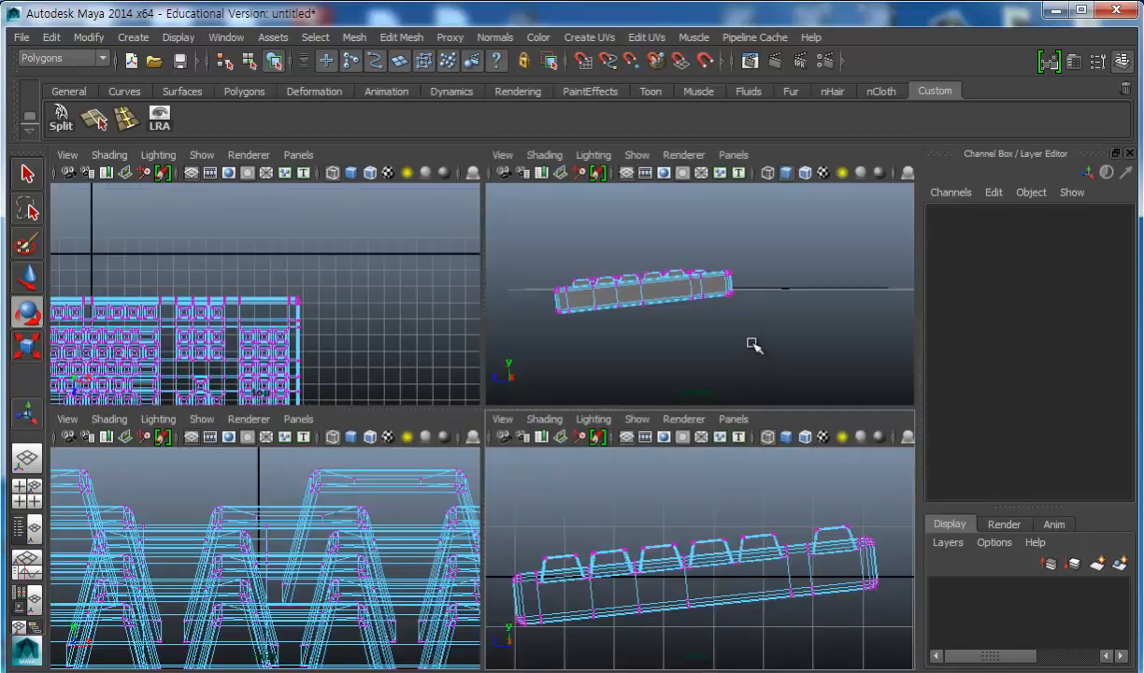
key("space")
left_click_drag(740, 407, 395, 413, "alt")
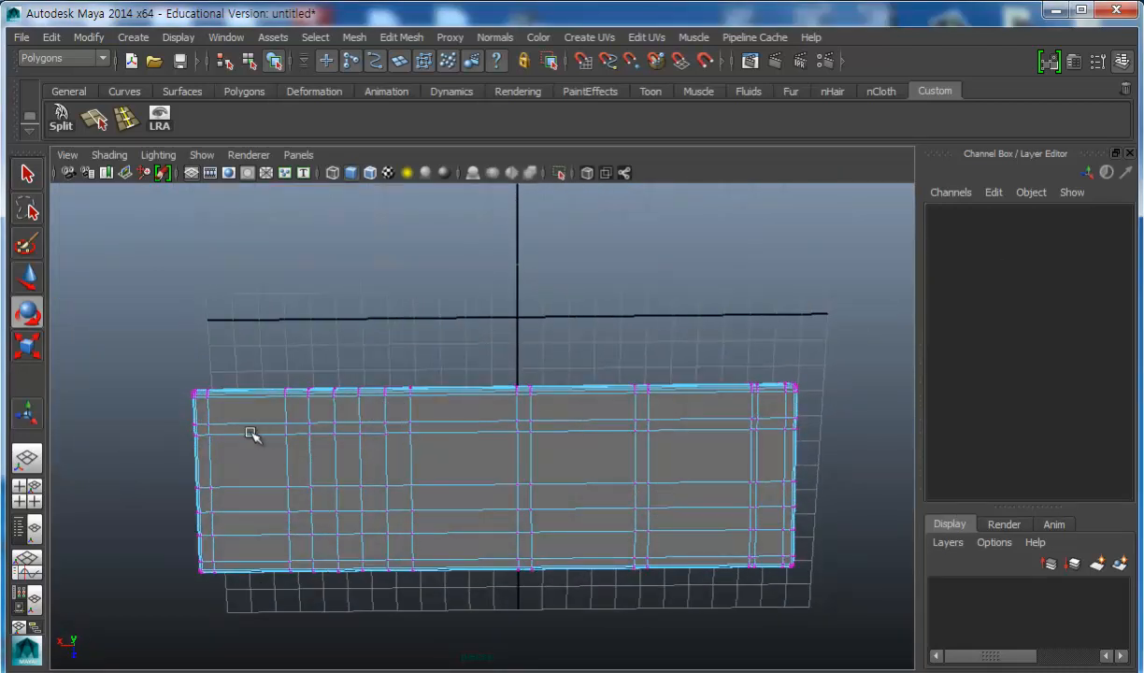
left_click_drag(255, 416, 375, 479, "alt")
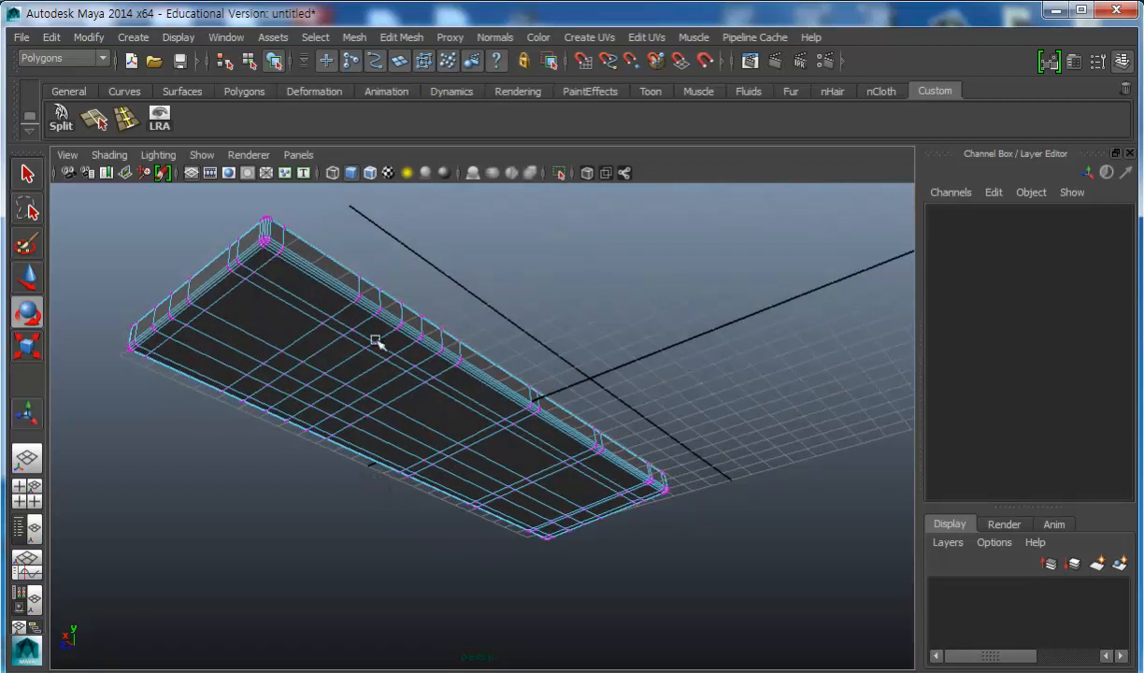
left_click_drag(365, 316, 352, 429, "alt")
right_click_drag(353, 429, 495, 429, "alt")
middle_click_drag(495, 429, 579, 429, "alt")
left_click_drag(579, 429, 425, 348, "alt")
left_click_drag(584, 311, 727, 430, "alt")
right_click_drag(231, 338, 233, 380)
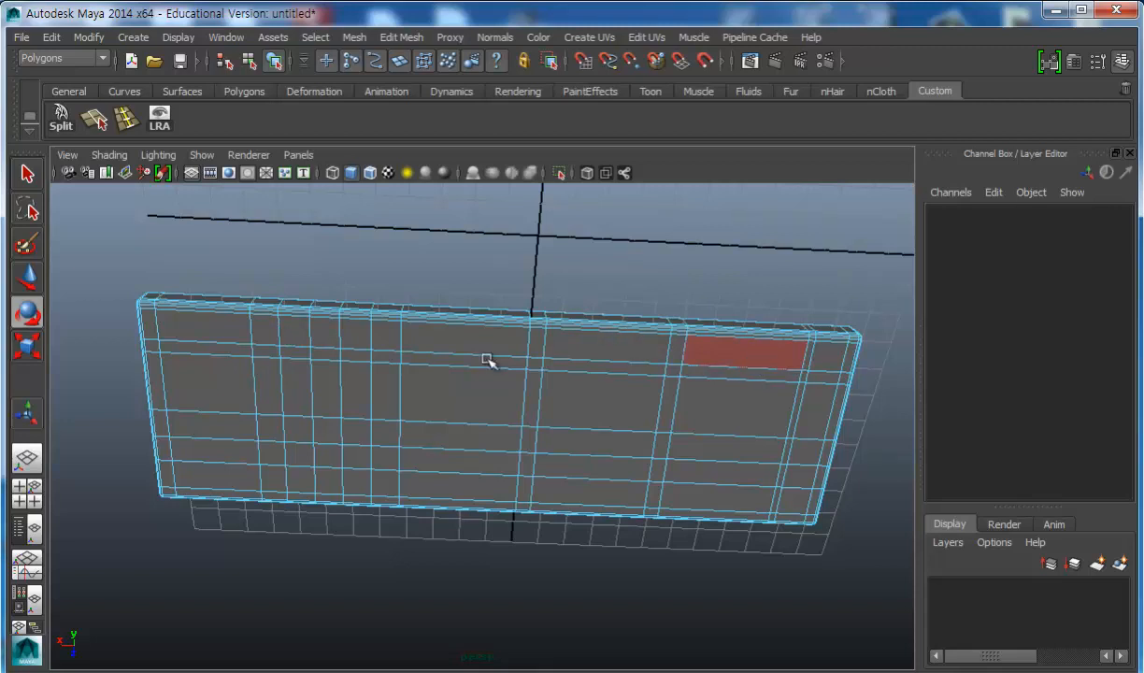
left_click(212, 332)
key("q")
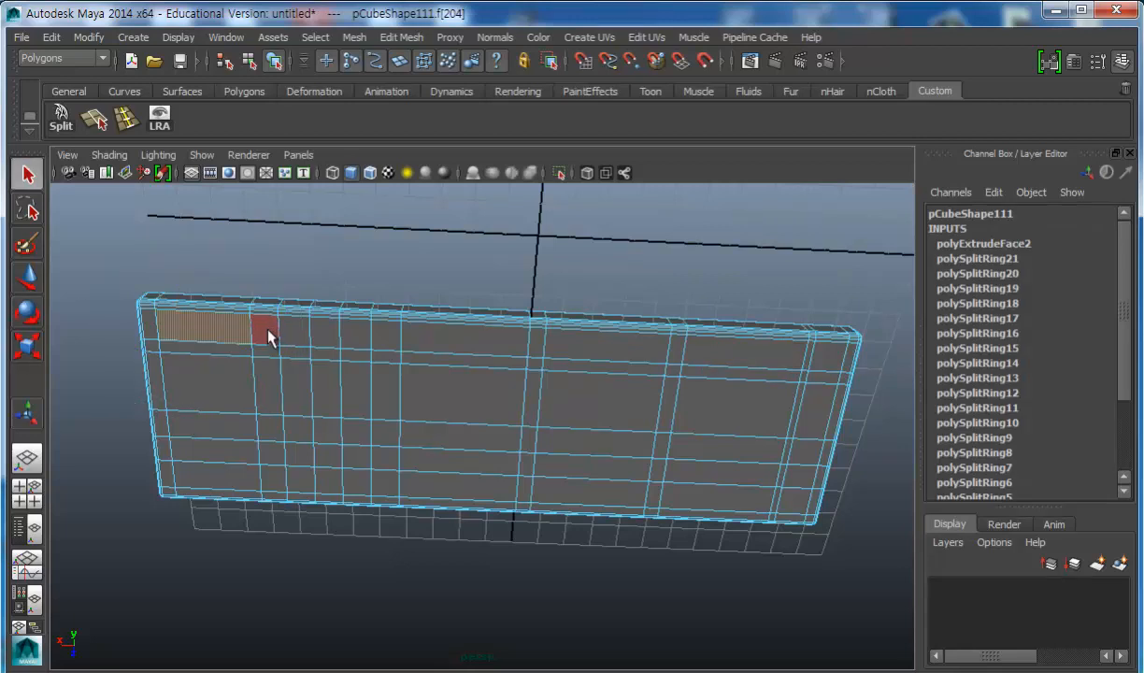
left_click(273, 329, "shift")
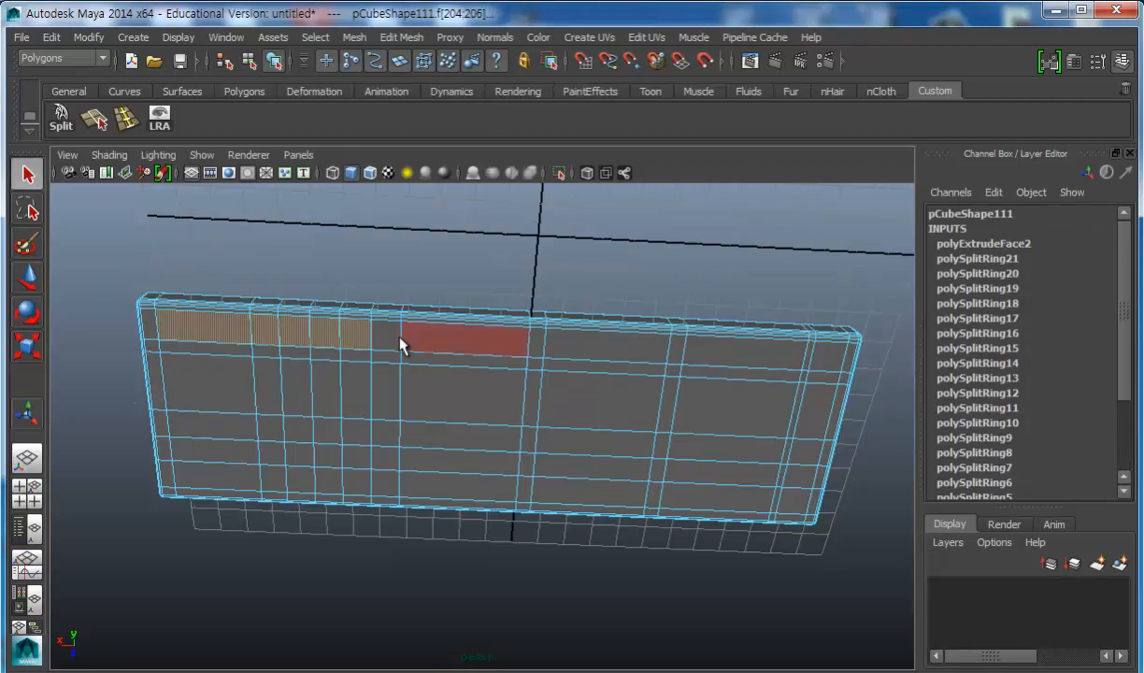
left_click(467, 347, "shift")
left_click(645, 353, "shift")
left_click(680, 352, "shift")
left_click(764, 357, "shift")
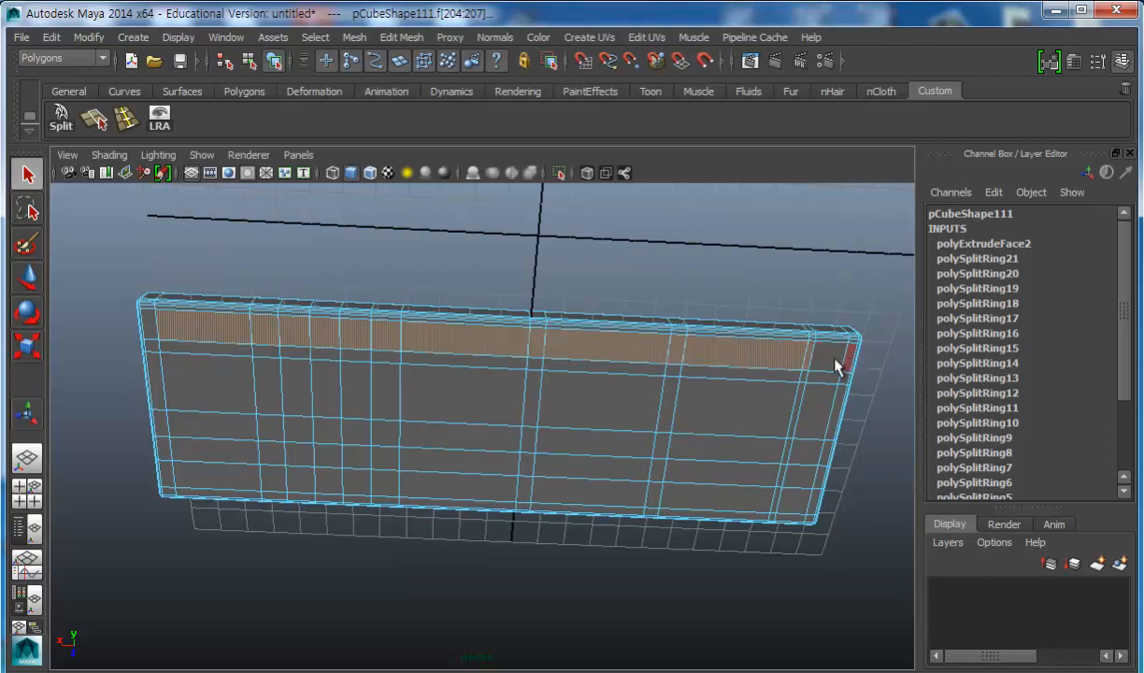
left_click(830, 363, "shift")
Extrude the selected underside strip downward to about 0.595 in Local Translate Z to form a rear foot.
left_click_drag(363, 395, 439, 439, "alt")
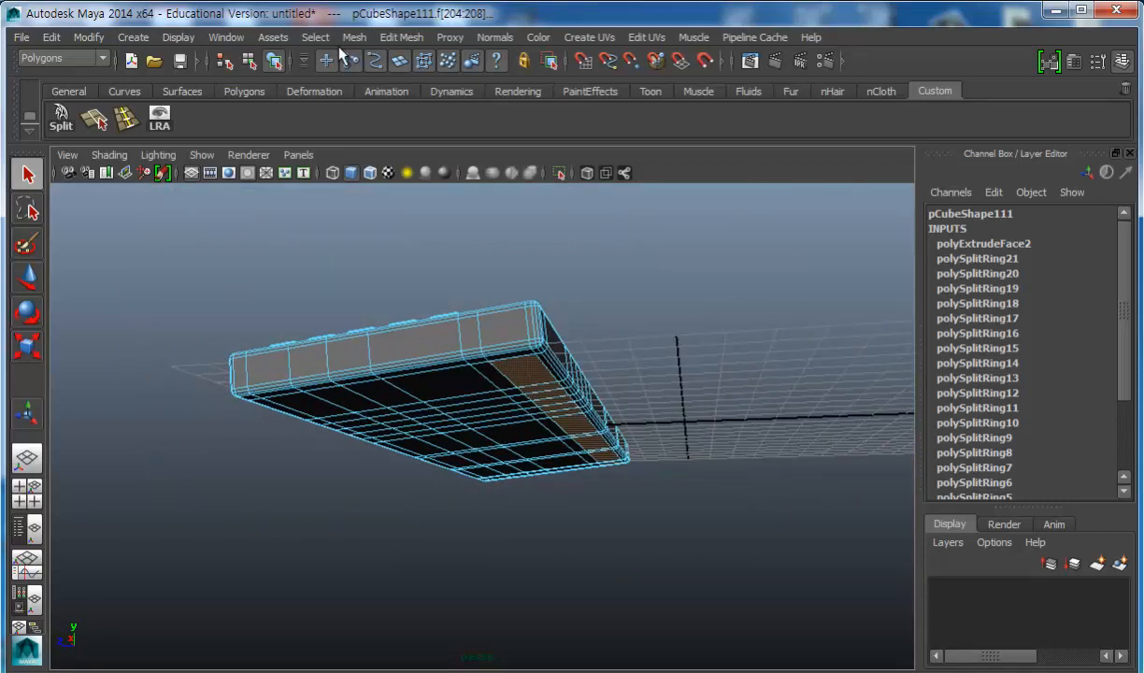
left_click(397, 42)
left_click(408, 99)
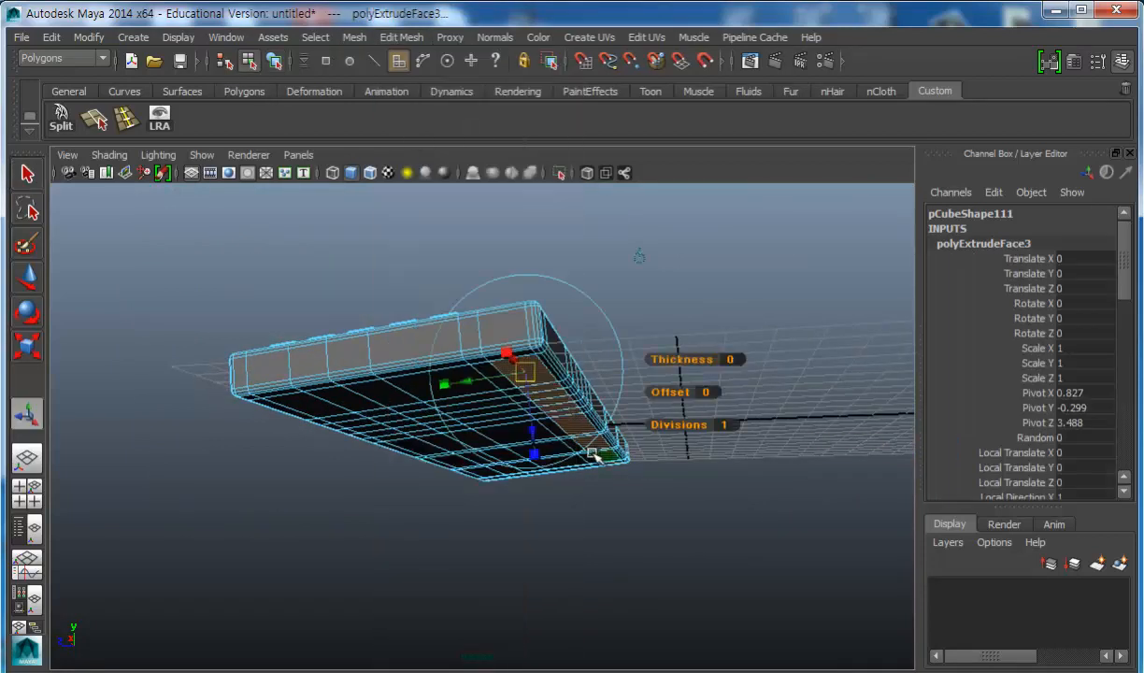
mouse_move(540, 454)
left_mouse_down()
mouse_move(534, 434)
mouse_move(542, 468)
left_mouse_up()
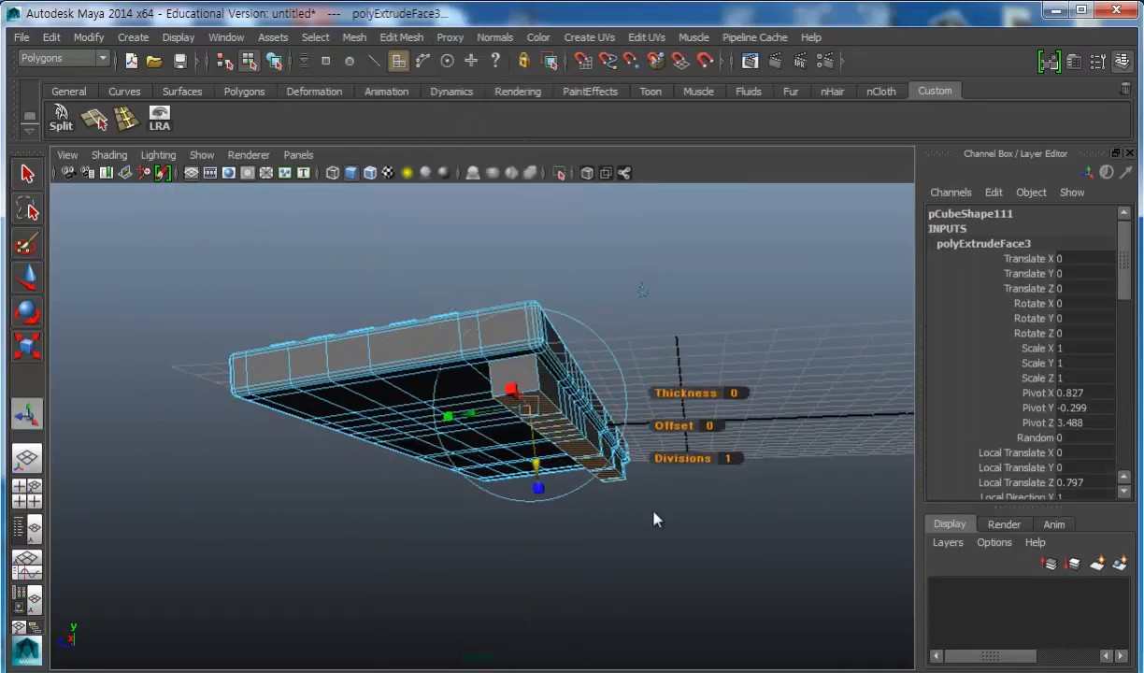
key("space")
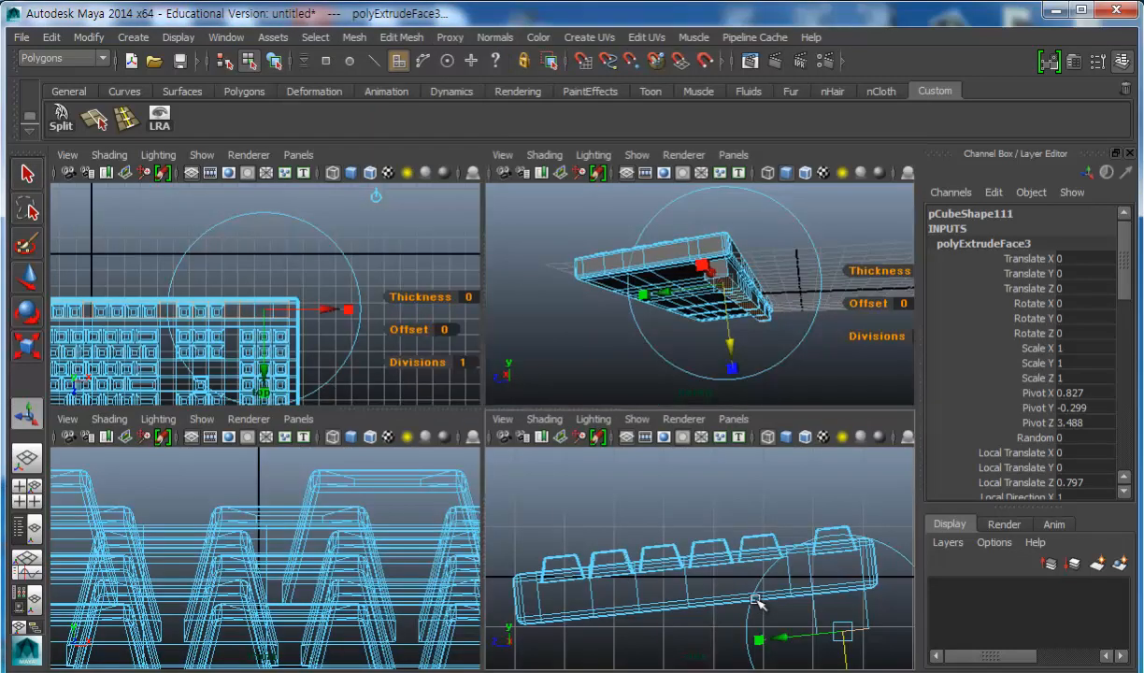
key("space")
left_click_drag(728, 559, 688, 557, "alt")
left_click(761, 527)
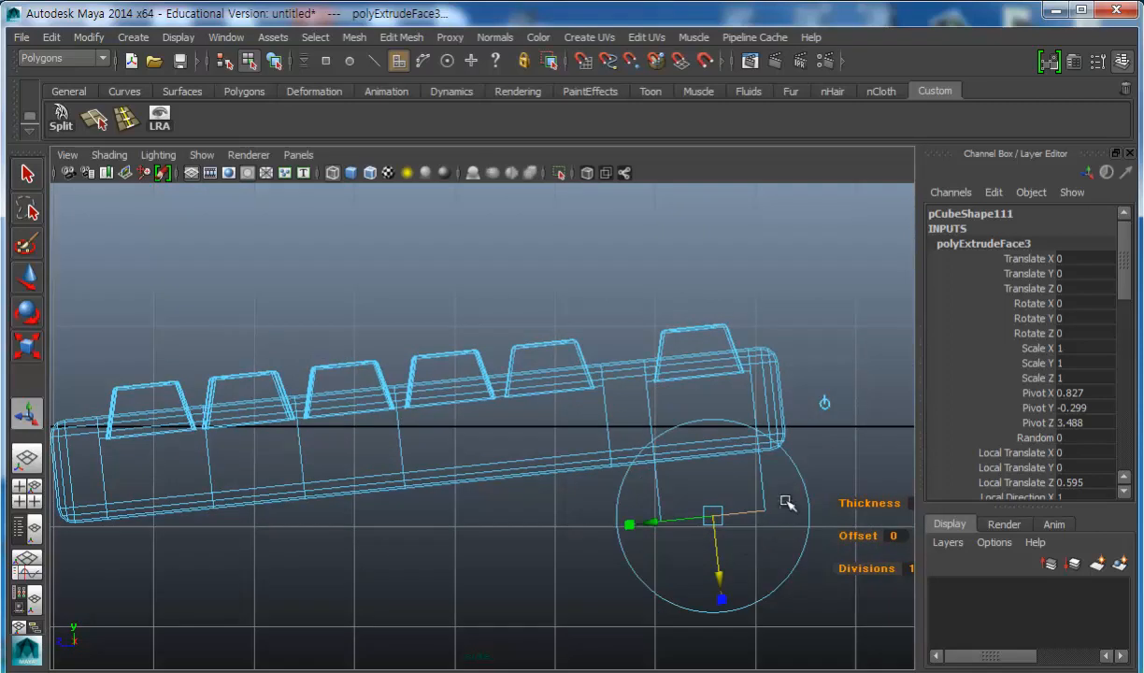
Move the foot's rear bottom vertices down and slightly backward so its bottom edge lies level in the side view.
right_click_drag(762, 507, 686, 502)
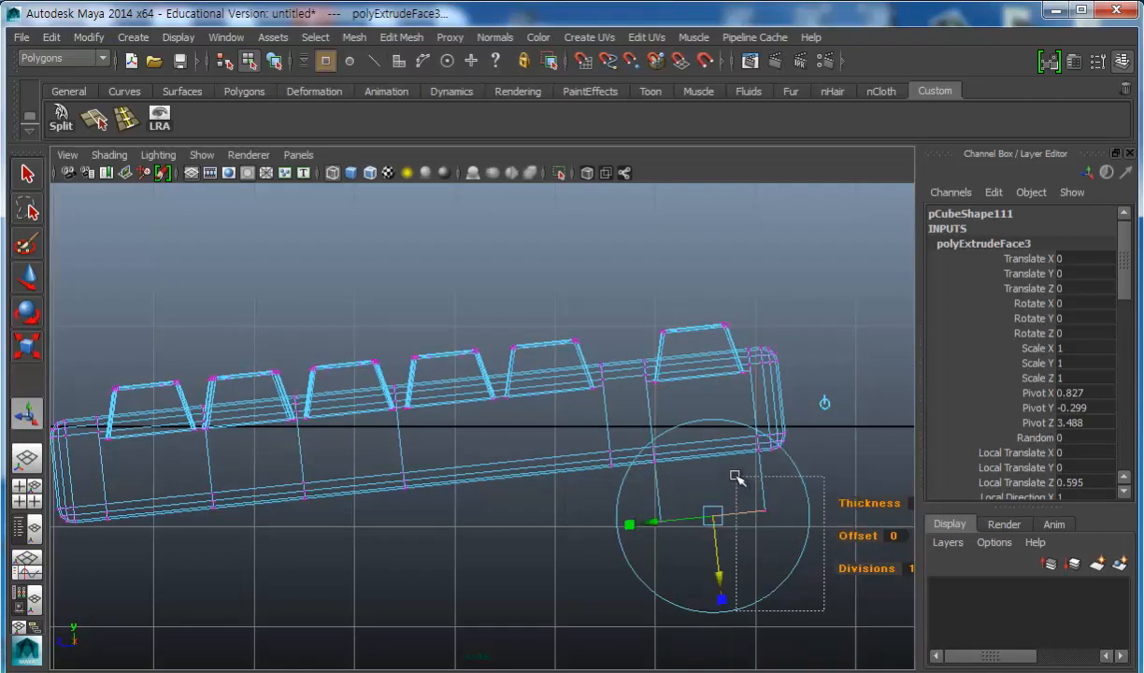
left_click_drag(738, 483, 768, 542)
key("w")
left_click_drag(771, 454, 774, 456)
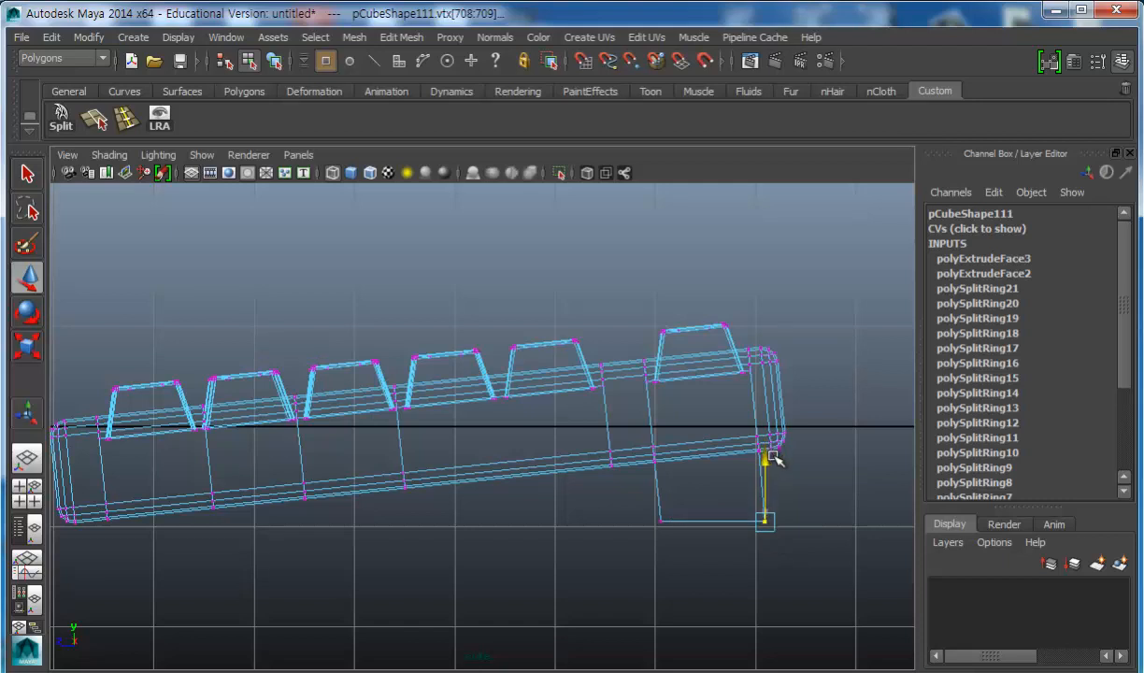
left_click(702, 520)
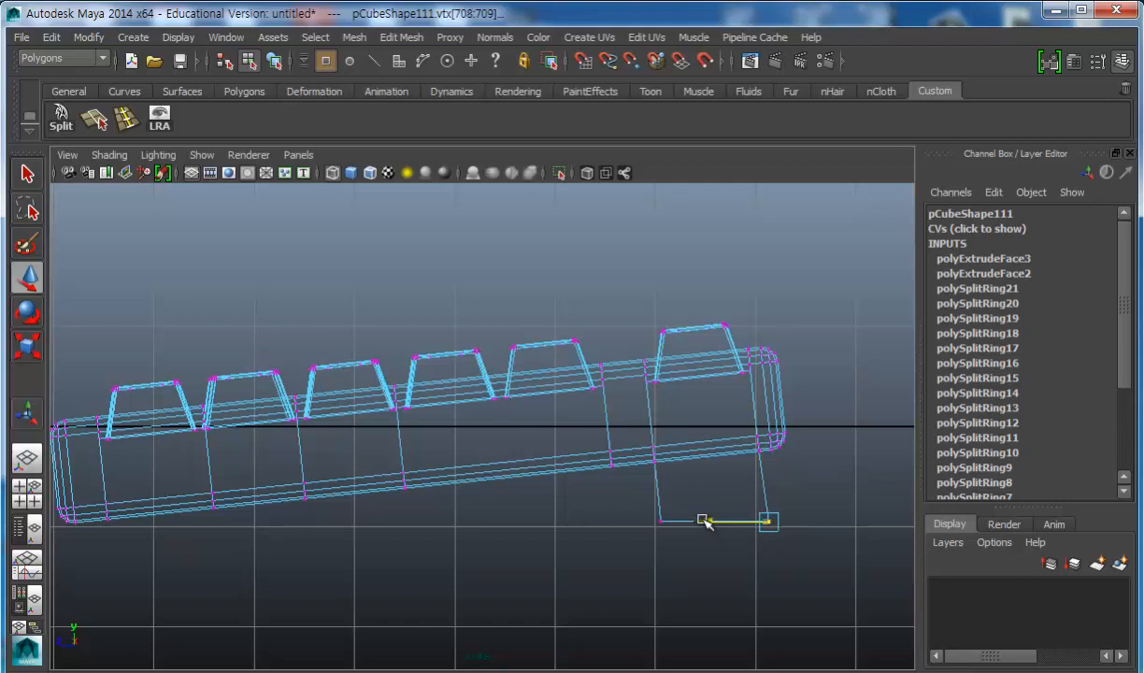
Return to object mode, select the base slab and view the keyboard from above in the perspective view.
key("space")
left_click_drag(780, 334, 679, 335, "alt")
left_click(739, 386)
right_click_drag(638, 271, 687, 255)
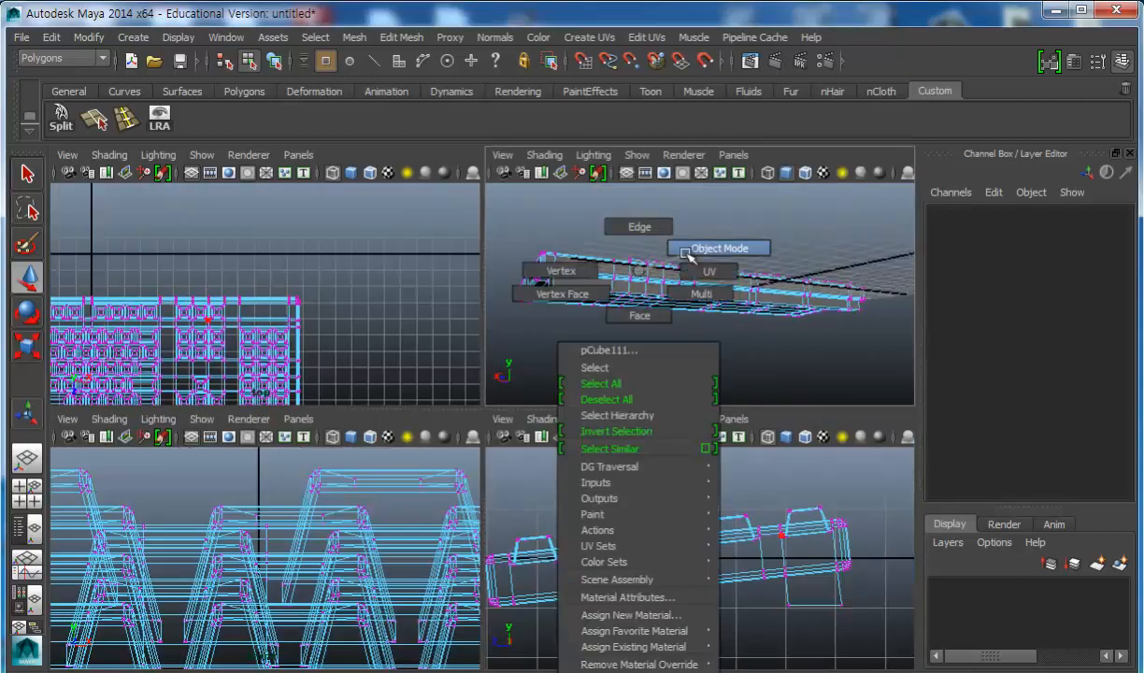
left_click(624, 289)
left_click_drag(768, 306, 640, 356, "alt")
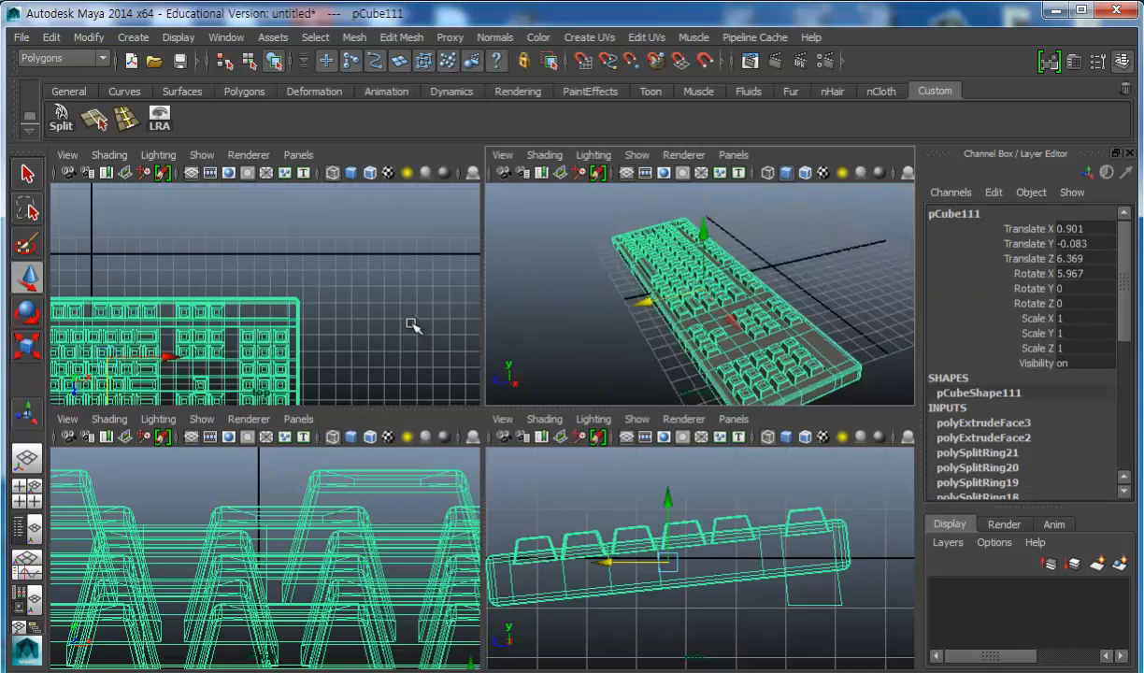
key("space")
mouse_move(485, 399)
left_mouse_down("alt")
mouse_move(584, 405)
mouse_move(478, 415)
left_mouse_up("alt")
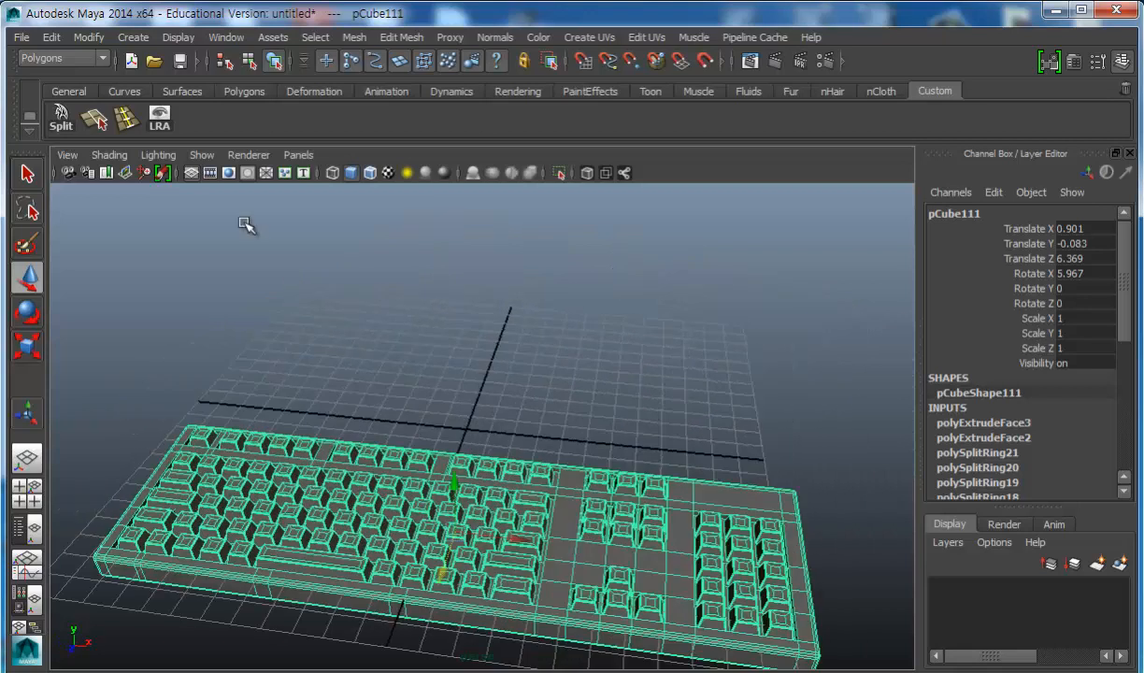
Create a wide, thin, upright polygon cube behind the keyboard, centred at about X 5.45, Y 8.15, Z -2.54.
left_click(133, 39)
mouse_move(147, 81)
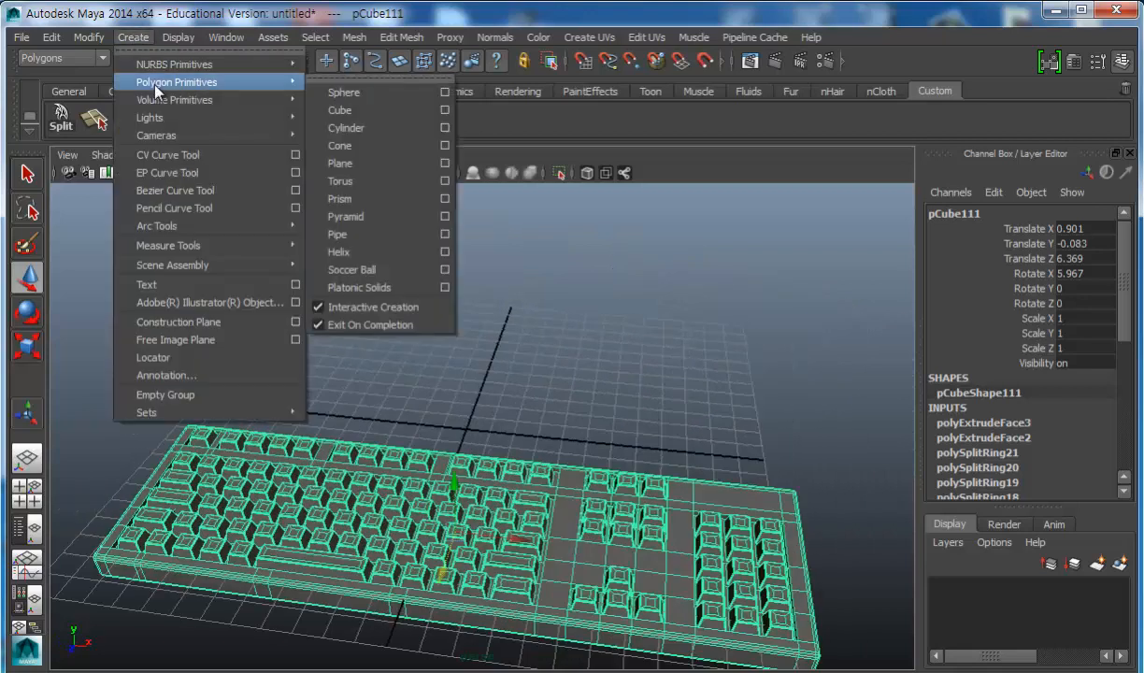
left_click(340, 111)
key("space")
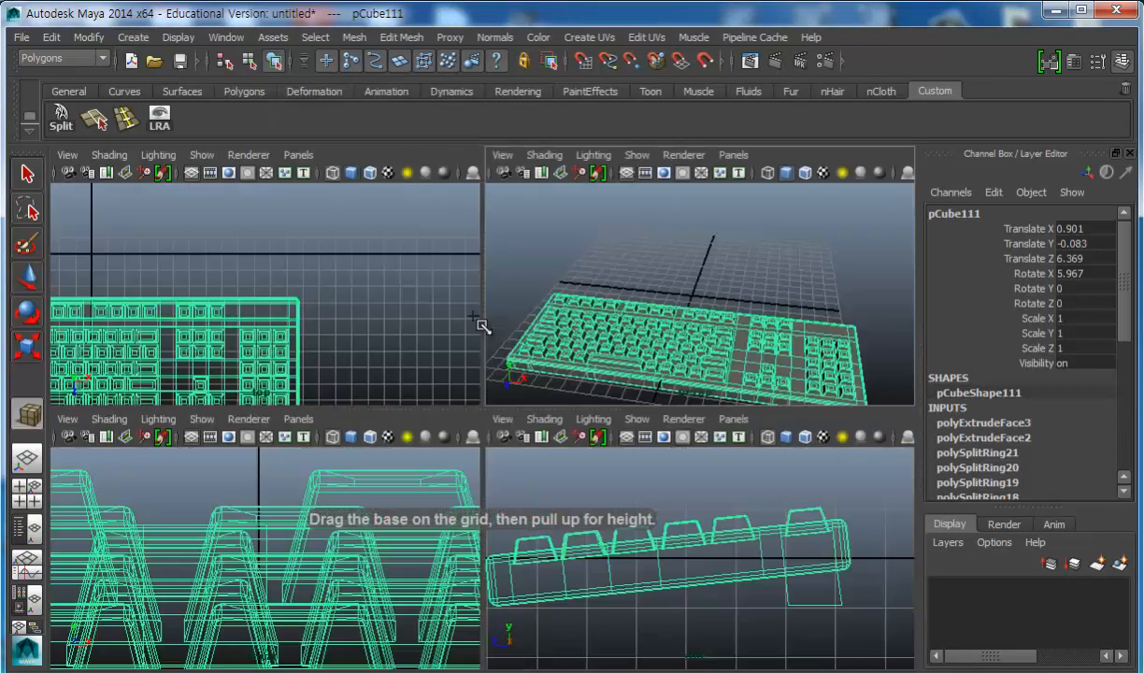
left_click_drag(587, 241, 844, 252)
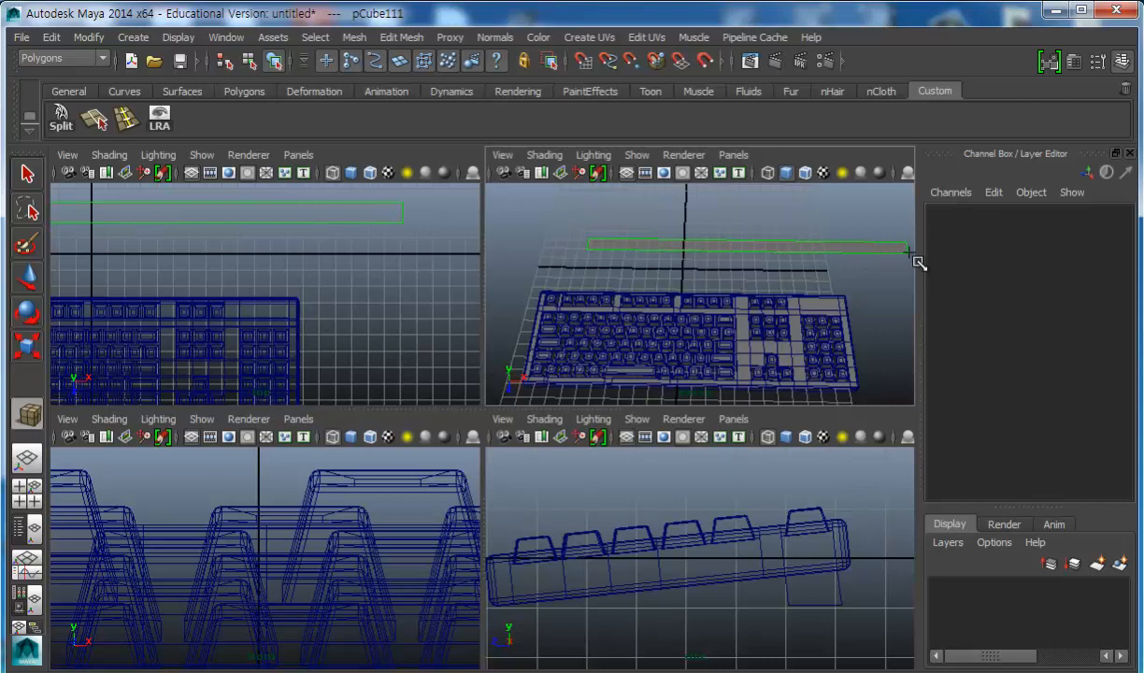
middle_click_drag(784, 305, 733, 355, "alt")
left_click_drag(860, 302, 786, 229)
scroll(837, 296, "down", 6)
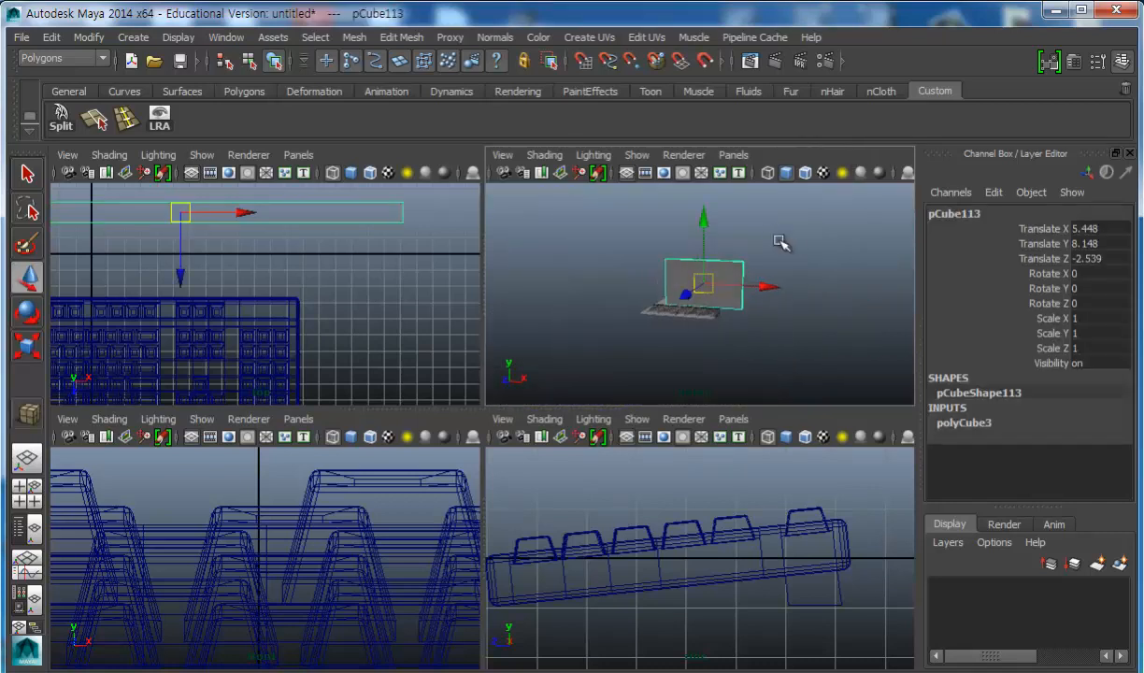
scroll(746, 312, "up", 6)
scroll(748, 311, "down", 5)
left_click_drag(745, 330, 811, 360, "alt")
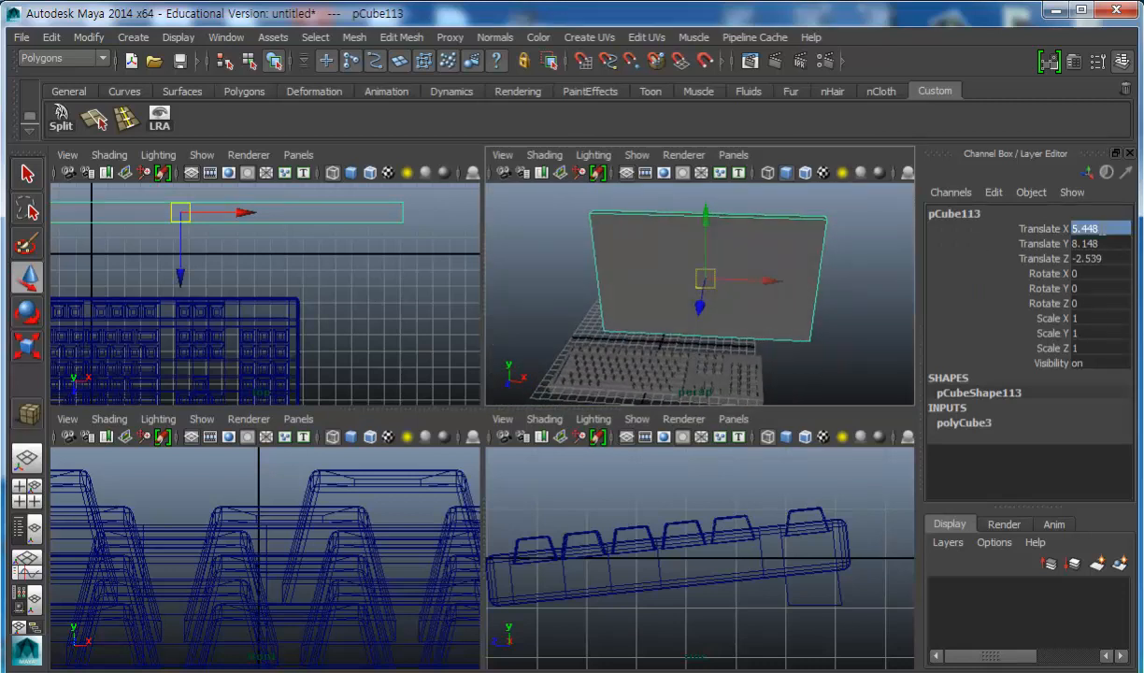
Set the new upright slab's Translate X, Y and Z to 0.
type("0")
key("Tab")
type("0")
key("Tab")
type("0")
key("Tab")
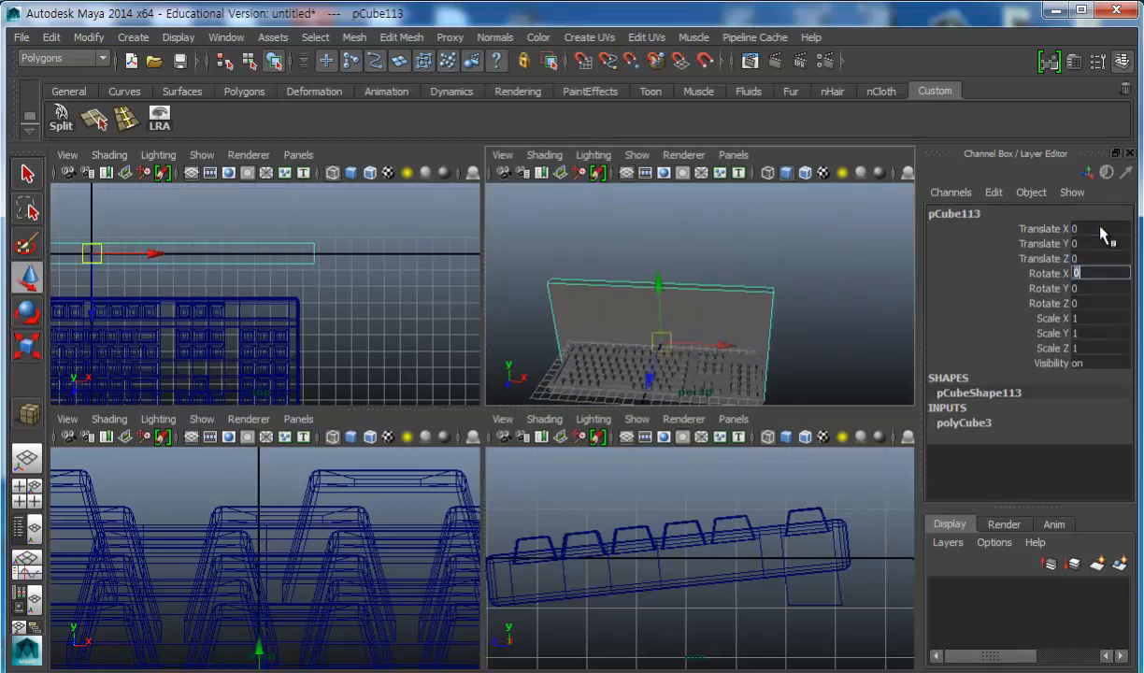
Select all edges of the upright slab and bevel them.
left_click_drag(757, 322, 729, 306, "alt")
key("space")
left_click_drag(679, 269, 627, 353, "alt")
right_click_drag(632, 372, 628, 339)
left_click(602, 358)
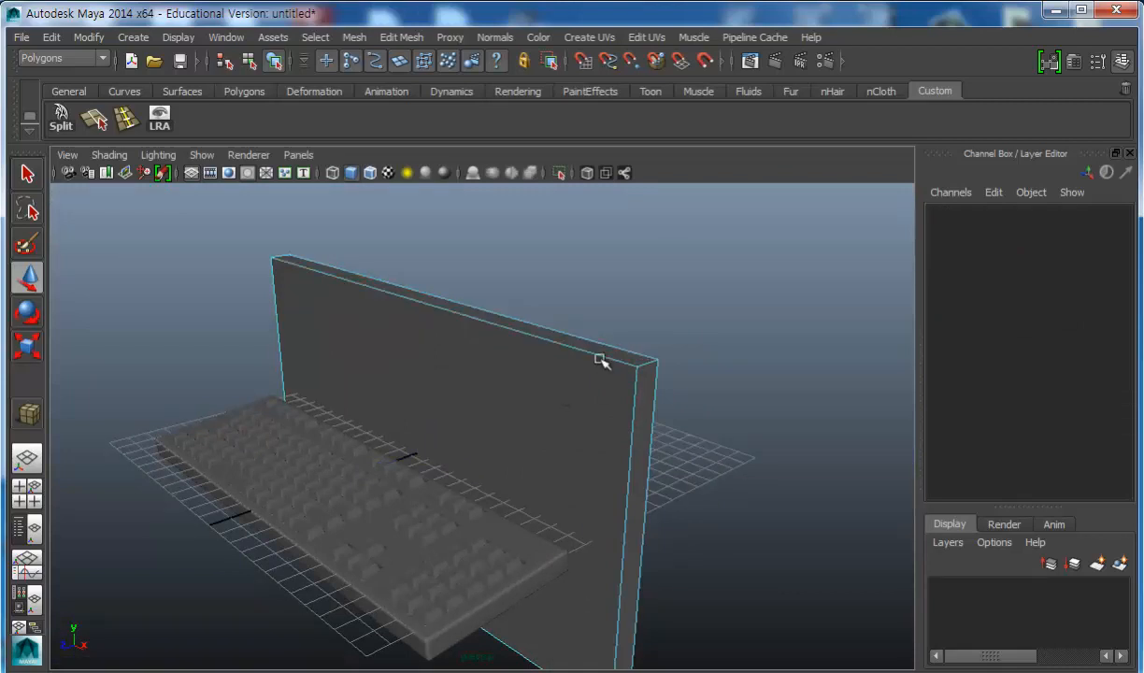
scroll(686, 350, "down", 2)
left_click_drag(778, 250, 238, 560)
mouse_move(598, 404)
left_mouse_down("alt")
mouse_move(274, 379)
mouse_move(536, 386)
mouse_move(540, 404)
mouse_move(601, 406)
left_mouse_up("alt")
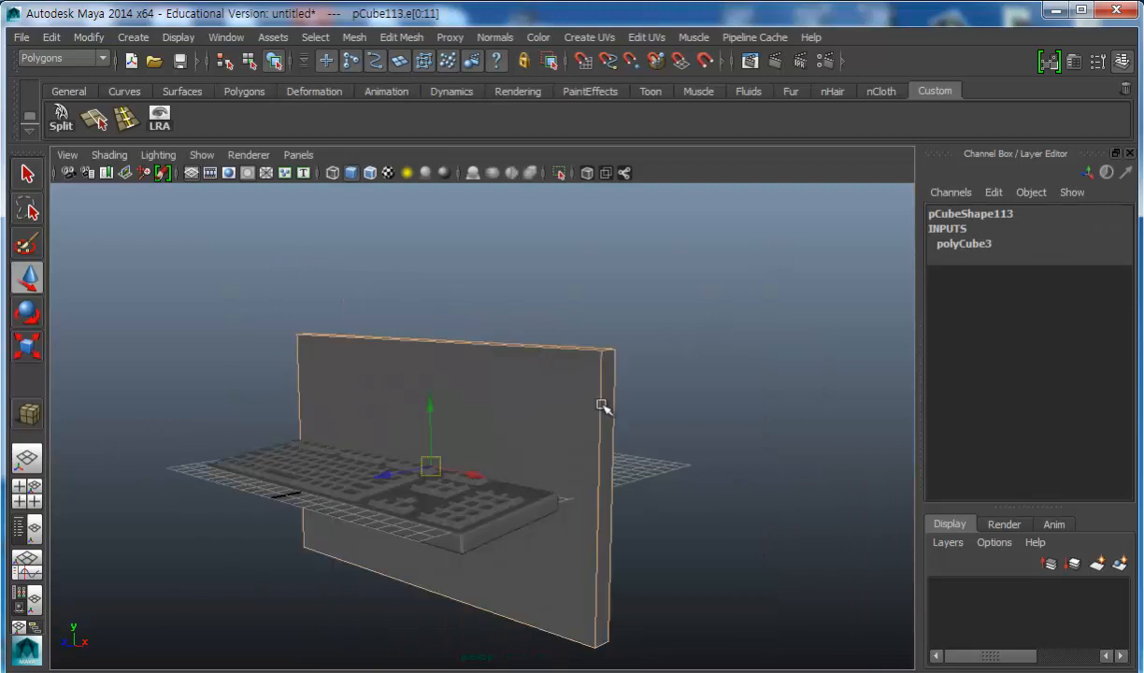
left_click(402, 38)
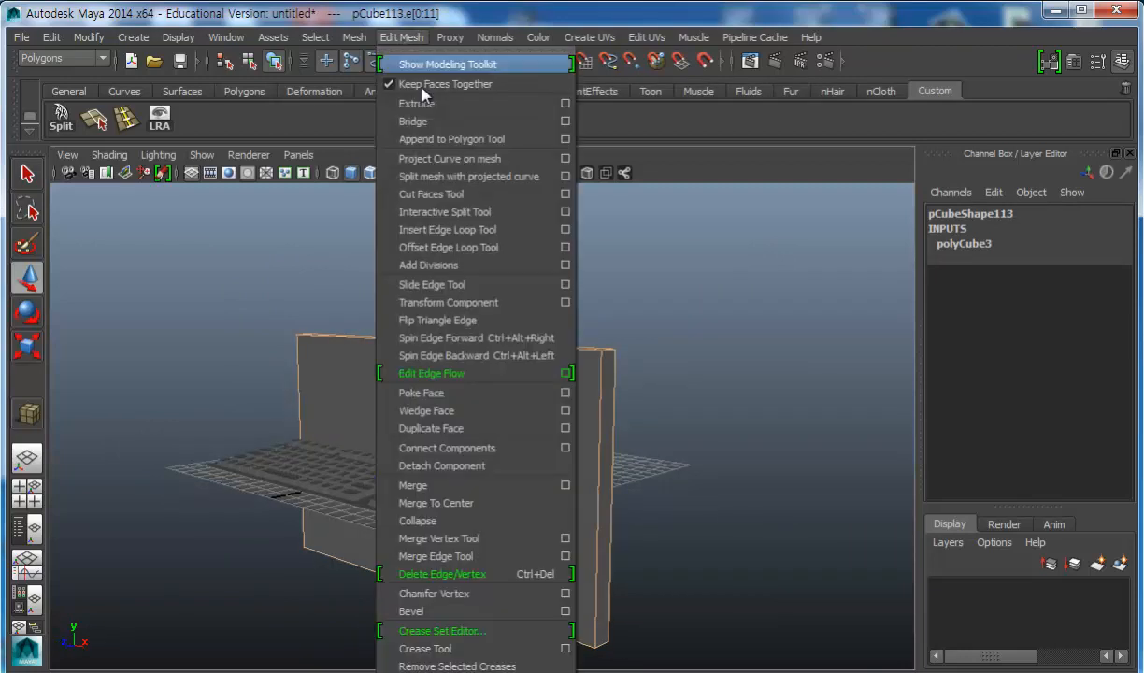
left_click(445, 611)
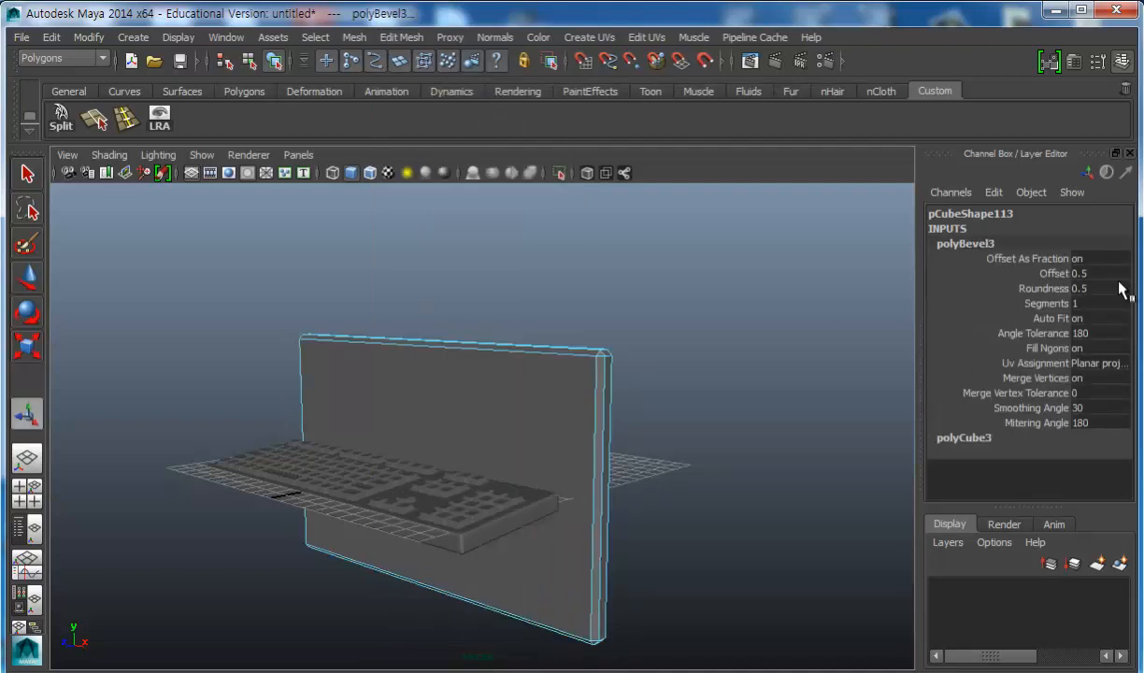
Set the bevel's Offset to 0.3 and its Segments to 3.
double_click(1090, 273)
double_click(1087, 303)
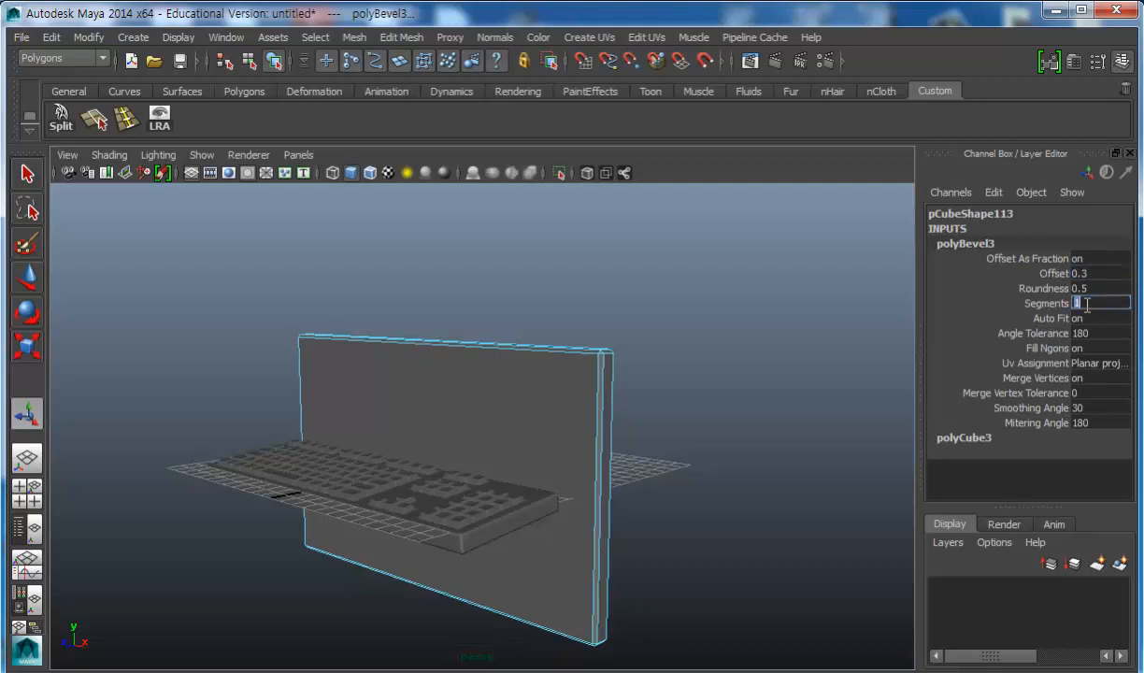
type("3")
key("Return")
left_click_drag(512, 401, 474, 388, "alt")
Select the upright slab's large front face in face mode and apply Extrude to it.
right_click(474, 388)
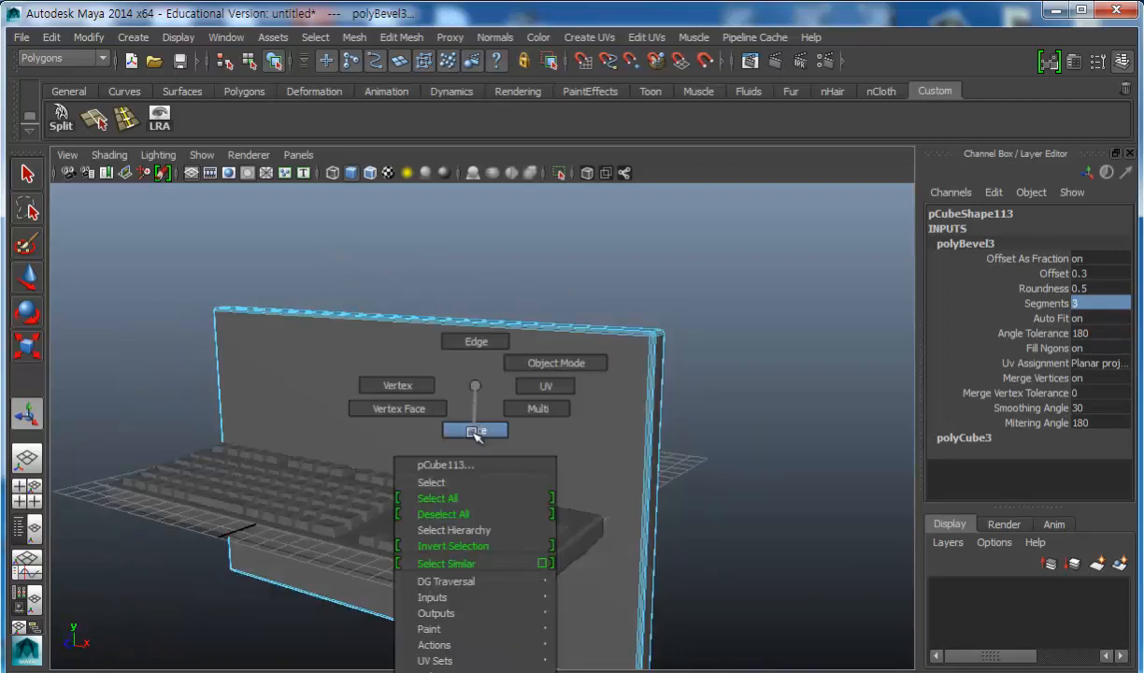
right_click_drag(473, 433, 473, 435)
left_click_drag(421, 441, 479, 272, "alt")
left_click(426, 425)
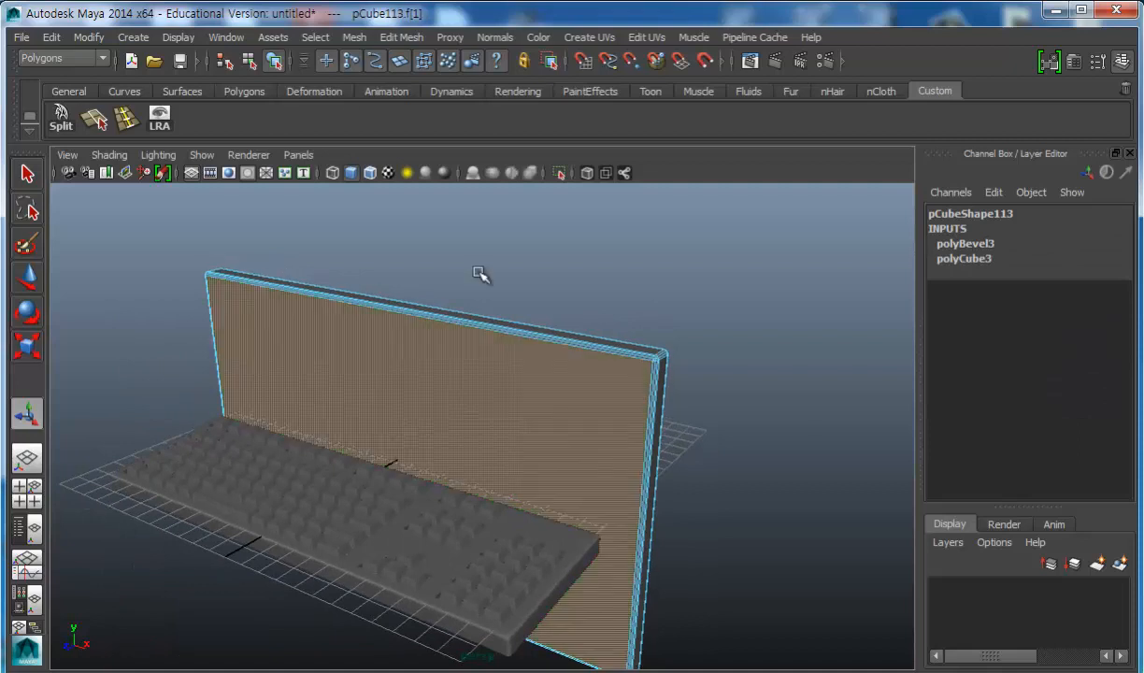
left_click(383, 37)
left_click(418, 105)
left_click_drag(493, 390, 459, 435, "alt")
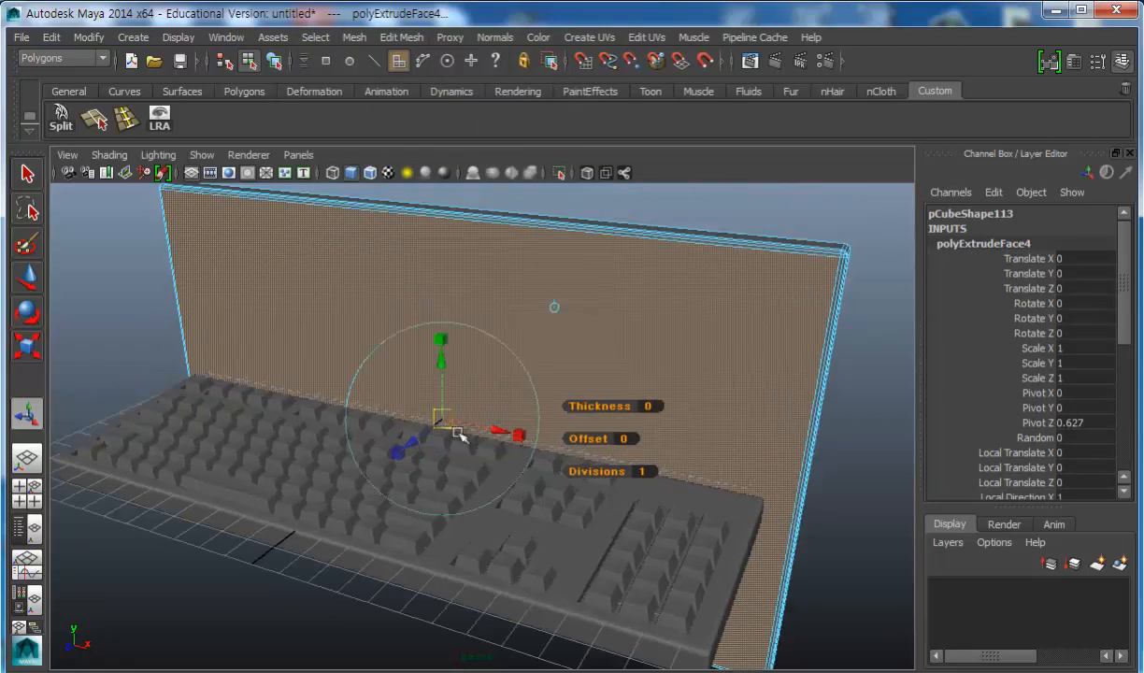
Scale the extruded front face inward to leave a narrow frame, and move it up to about 0.33 in Local Translate Y.
left_click(518, 435)
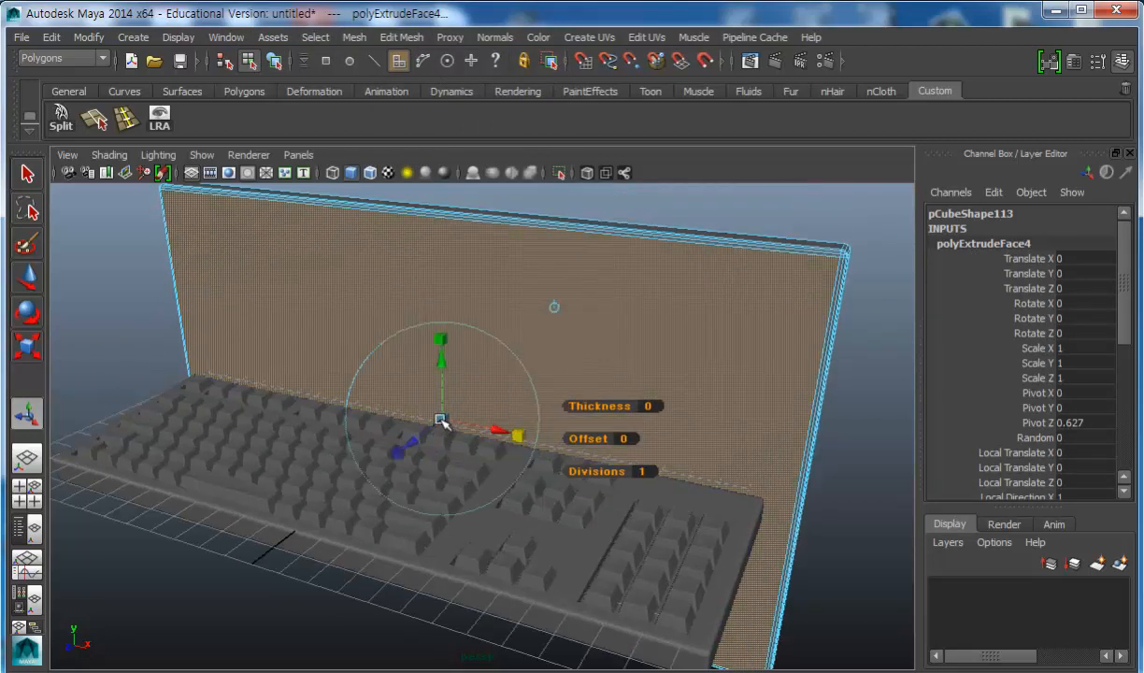
left_click_drag(445, 423, 475, 404)
left_click_drag(483, 458, 486, 460)
left_click_drag(613, 429, 565, 429, "alt")
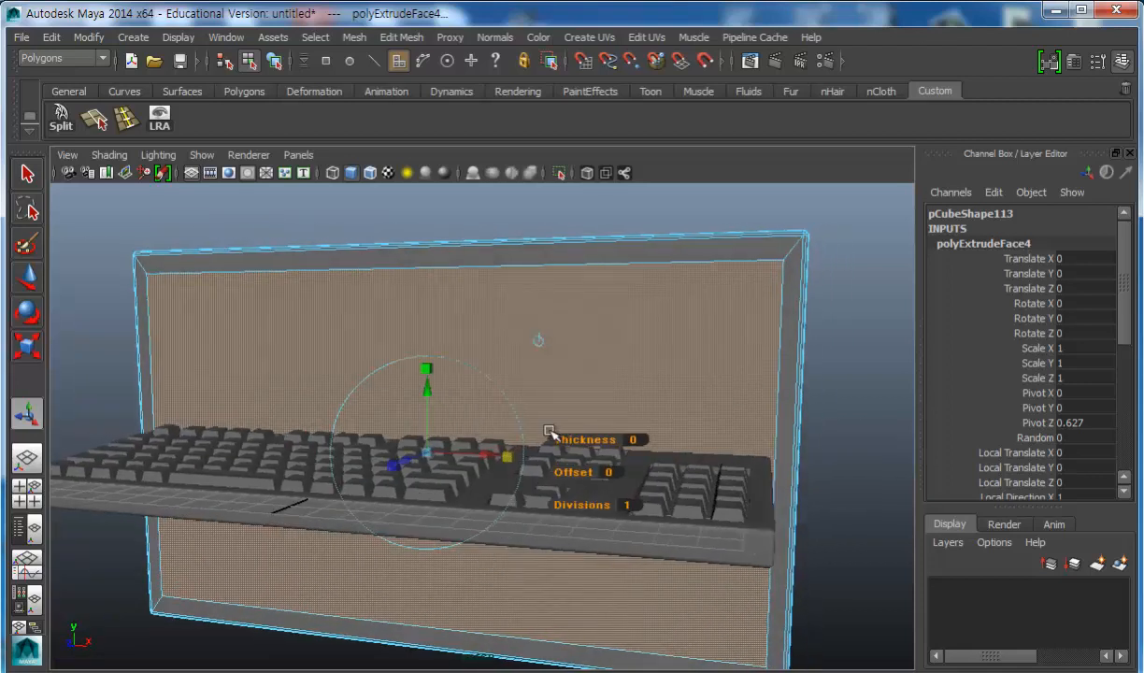
left_click_drag(437, 384, 435, 384)
mouse_move(529, 393)
left_mouse_down("alt")
mouse_move(489, 381)
mouse_move(527, 400)
left_mouse_up("alt")
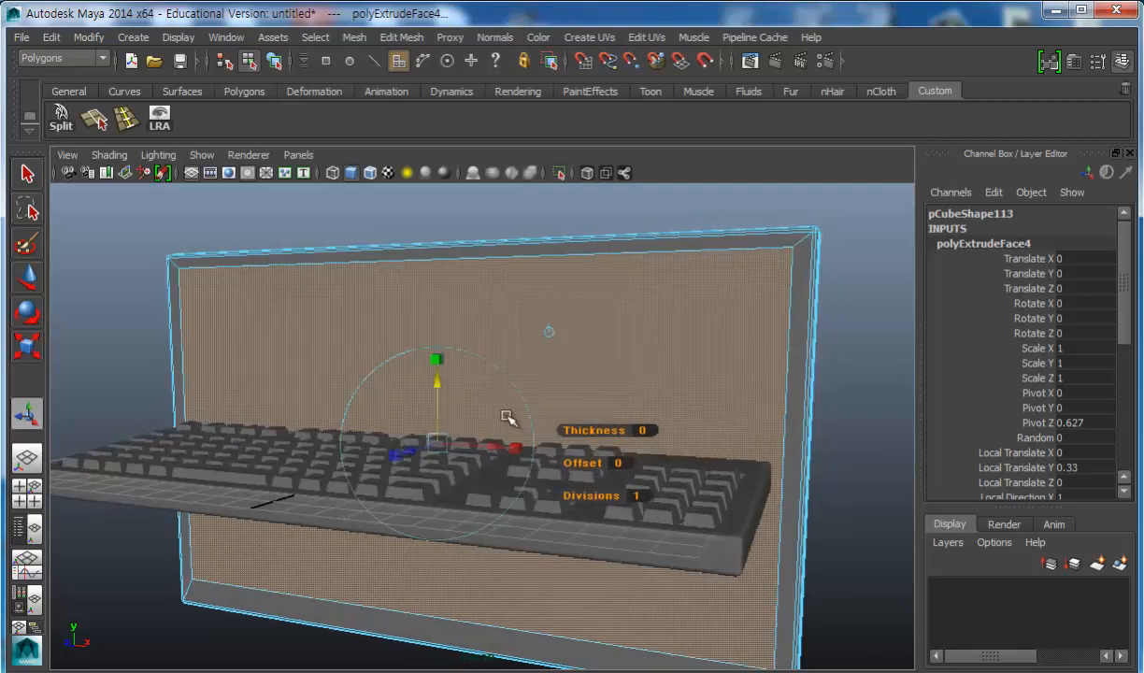
Extrude the panel's inner front face and push it back about 0.36 to recess the screen inside its frame.
left_click_drag(517, 448, 460, 418)
left_click_drag(422, 362, 558, 510)
left_click_drag(720, 561, 531, 458, "alt")
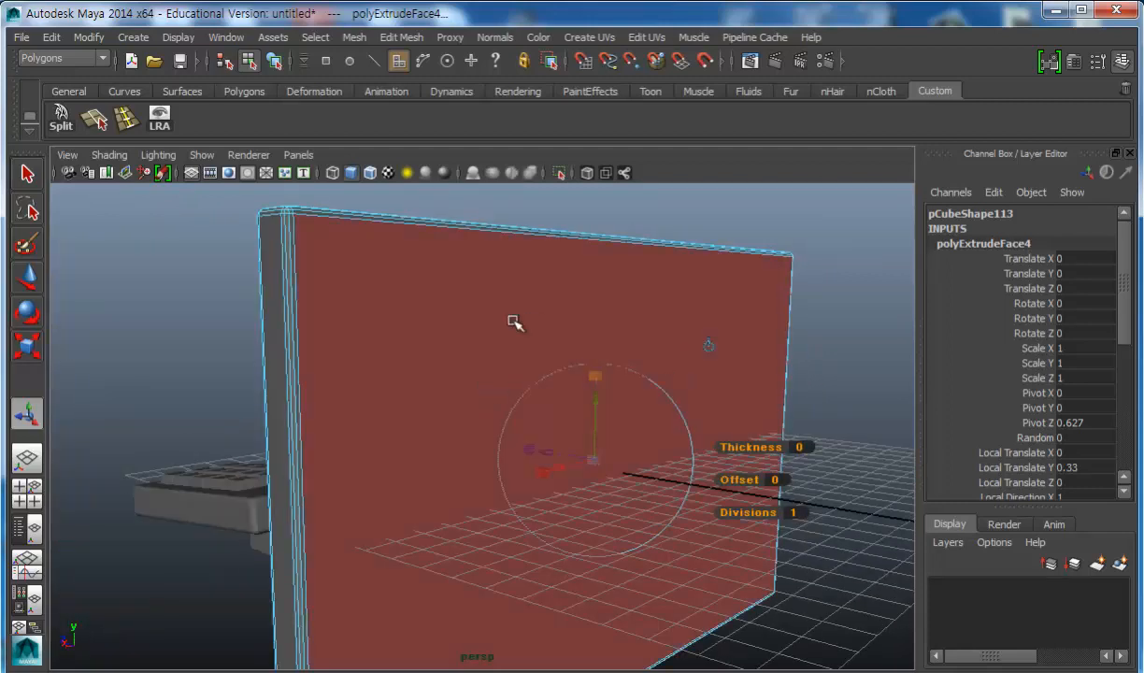
left_click(518, 361)
left_click_drag(374, 338, 635, 428, "alt")
left_click(463, 323)
left_click_drag(463, 323, 518, 385, "alt")
middle_click_drag(518, 385, 524, 447, "alt")
right_click_drag(523, 447, 465, 436, "alt")
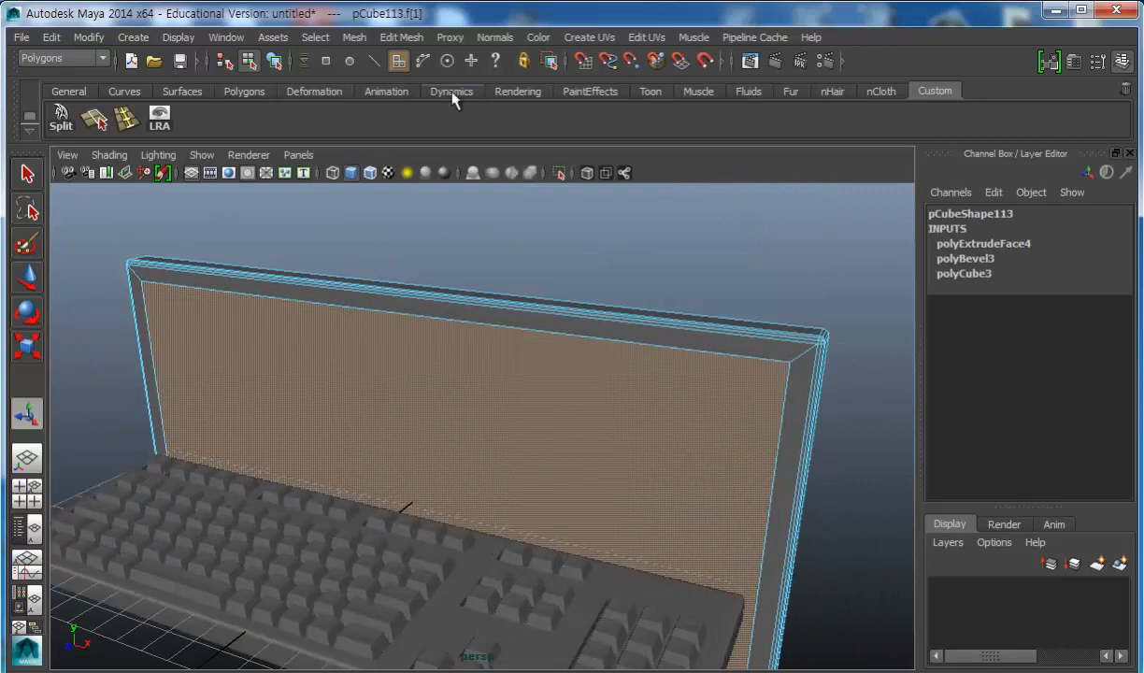
left_click(402, 39)
left_click(404, 98)
left_click_drag(488, 408, 414, 470, "alt")
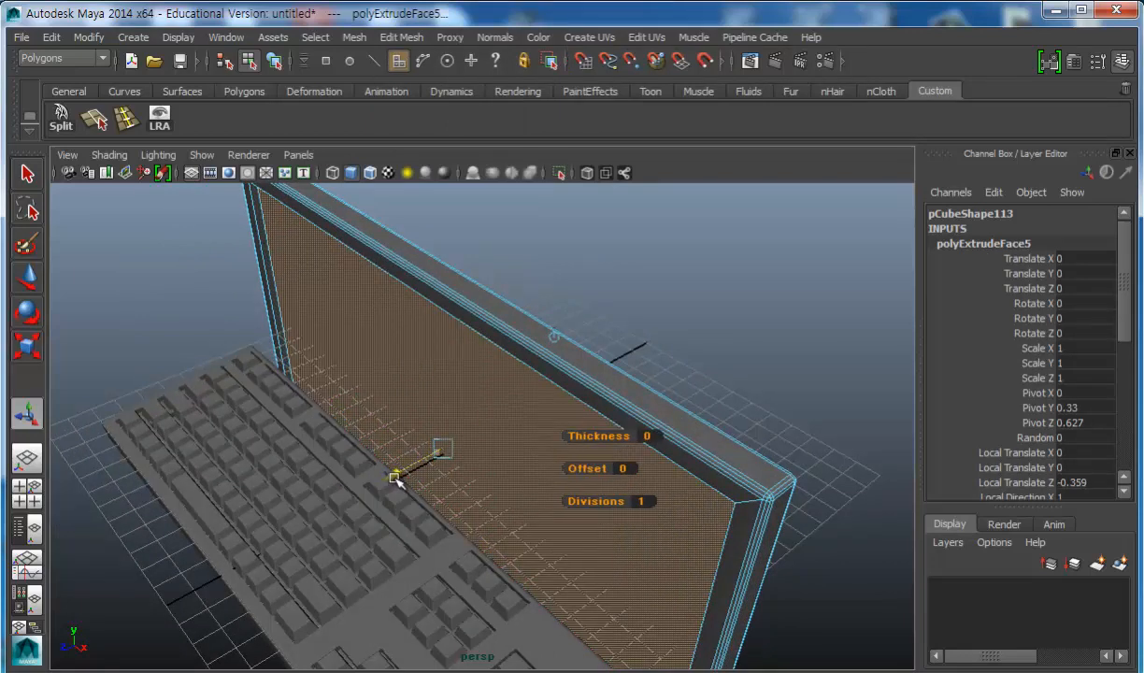
Extrude the panel's large back face, shrink it inward, and offset it to about 1.127 in Local Translate Y and 0.814 in Z.
left_click_drag(401, 495, 548, 476, "alt")
left_click(500, 551)
left_click_drag(509, 561, 590, 497, "alt")
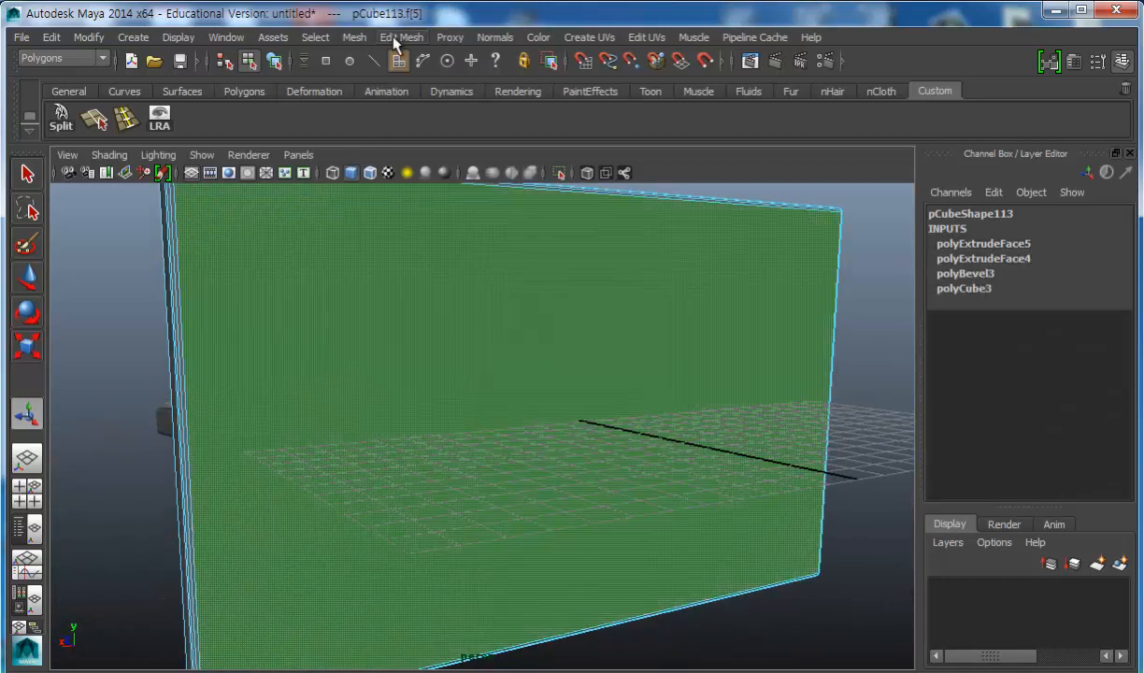
left_click(400, 38)
left_click(403, 97)
left_click_drag(495, 392, 507, 374, "alt")
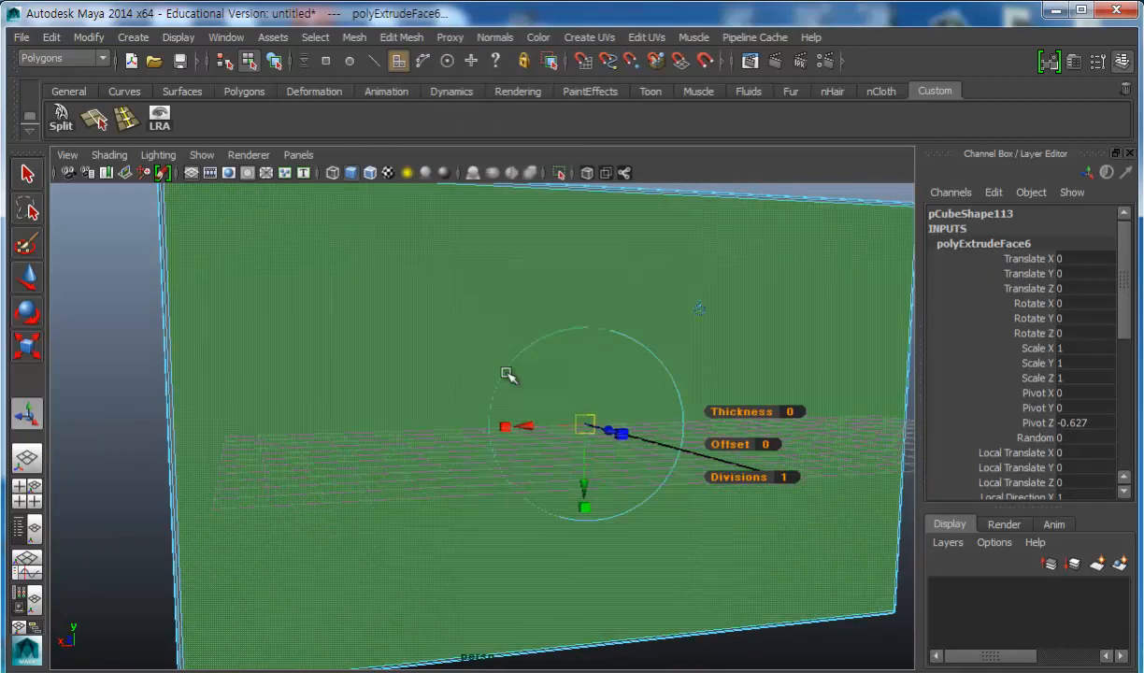
left_click_drag(506, 427, 535, 428)
left_click_drag(584, 509, 563, 410)
left_click_drag(514, 460, 548, 521, "alt")
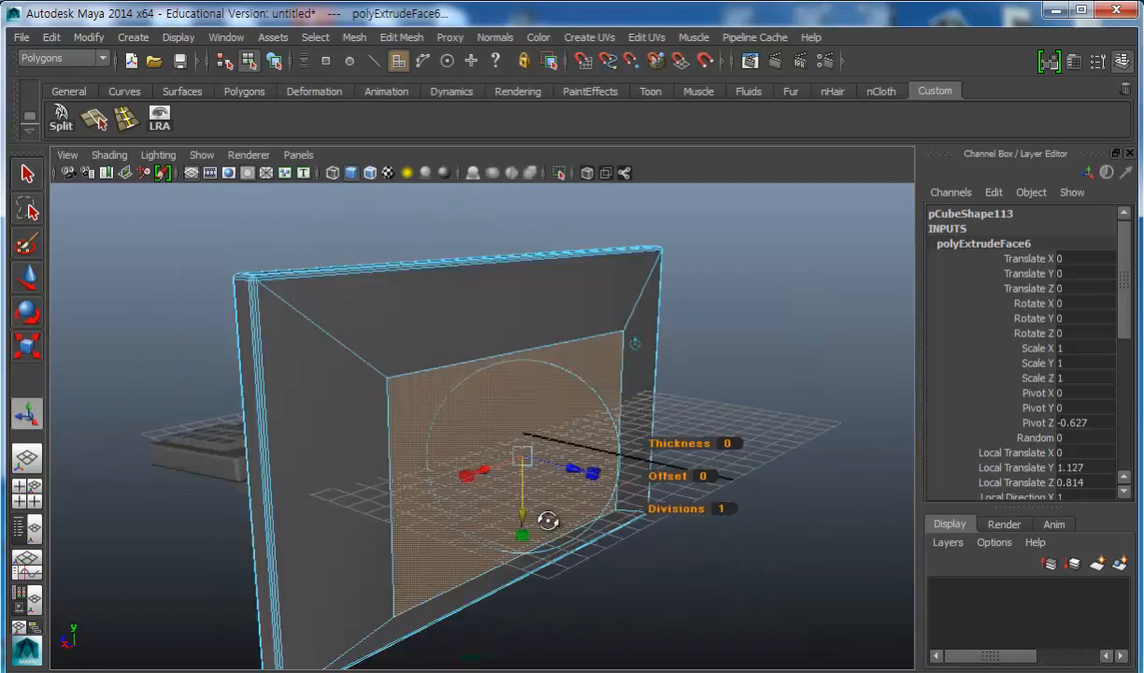
left_click_drag(556, 444, 533, 452, "alt")
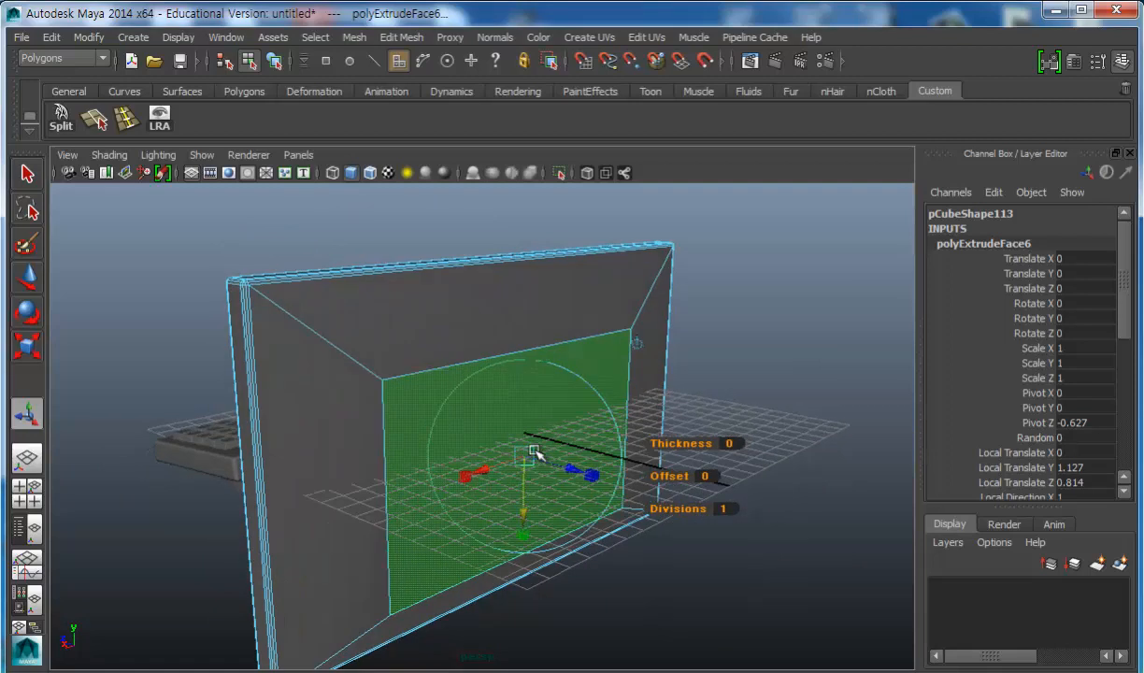
Extrude the smaller inner back face outward to form a raised rectangular housing behind the panel.
left_click(351, 39)
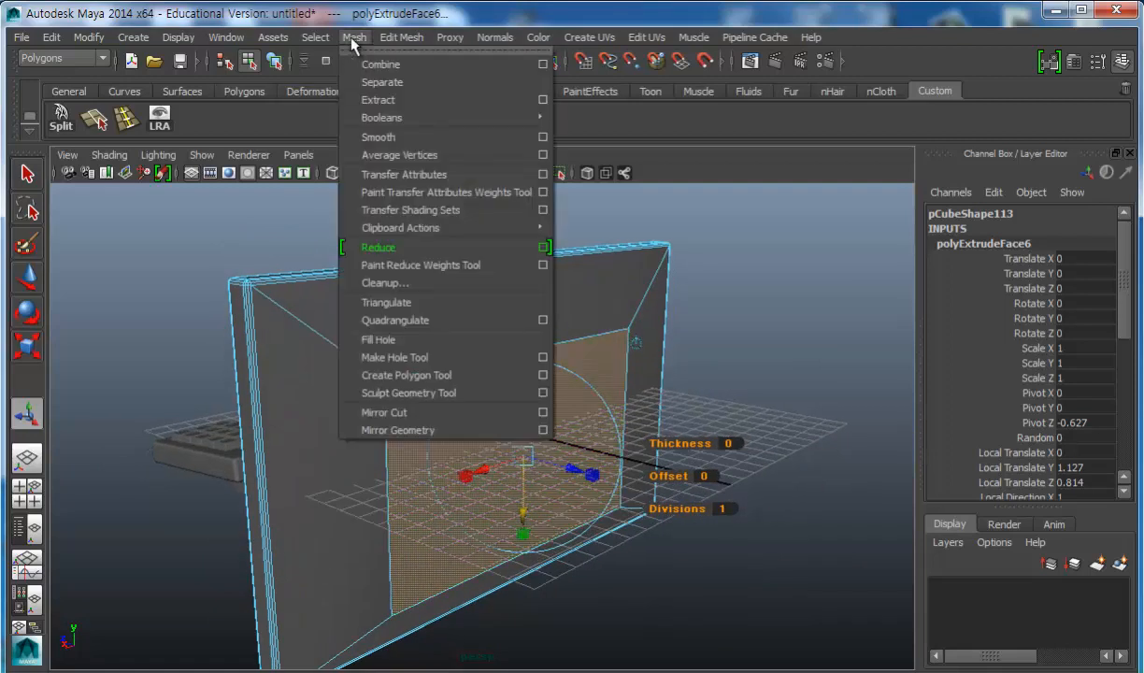
mouse_move(389, 39)
left_click(426, 106)
left_click_drag(492, 376, 559, 397, "alt")
left_click_drag(566, 440, 428, 411)
Extrude the underside face of the rear housing and scale it along its length to about a third.
left_click(587, 553)
left_click_drag(631, 597, 542, 427, "alt")
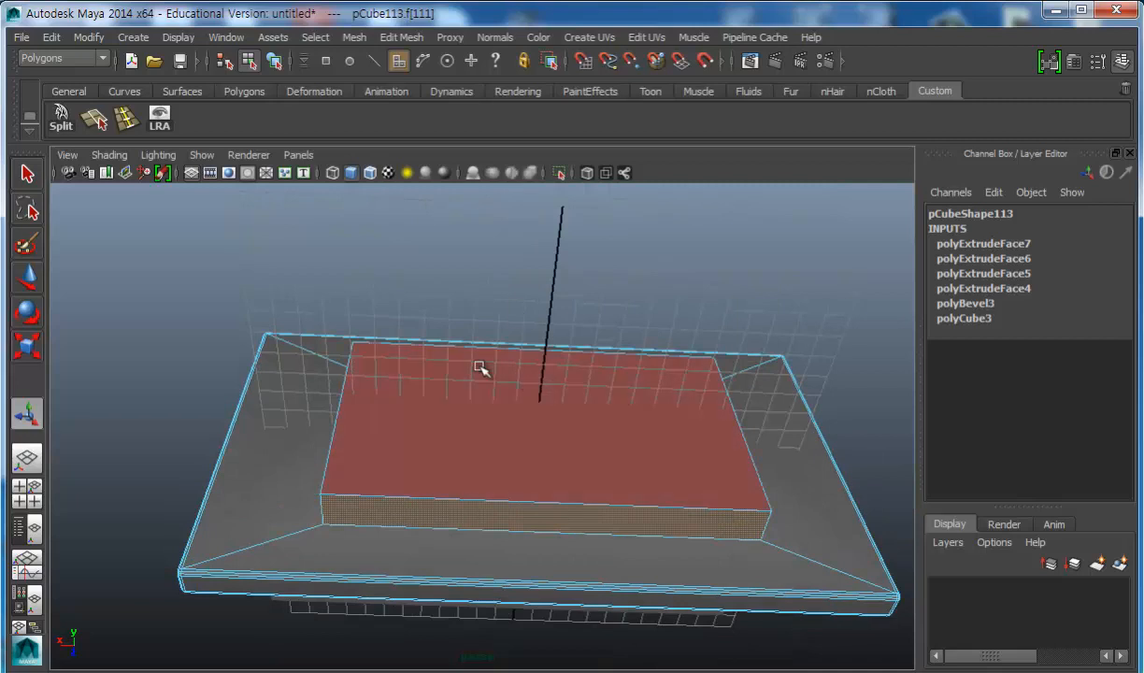
left_click(415, 39)
left_click(429, 104)
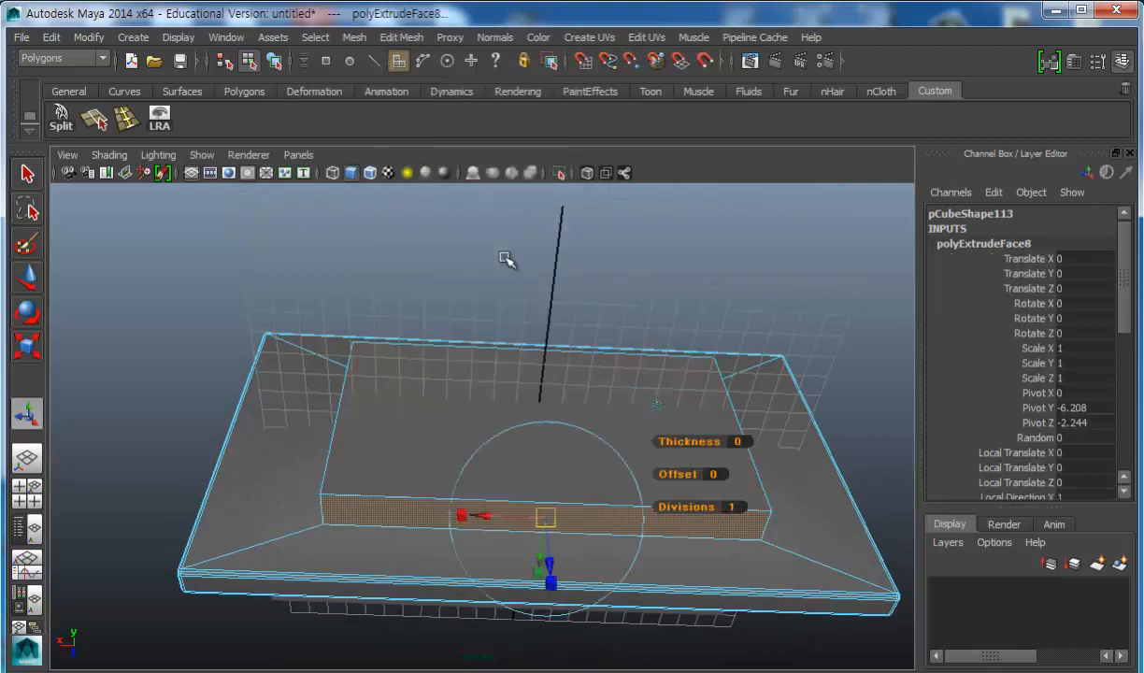
left_click_drag(551, 460, 530, 440, "alt")
left_click_drag(462, 478, 516, 476)
left_click_drag(519, 530, 505, 484, "alt")
scroll(574, 519, "up", 3)
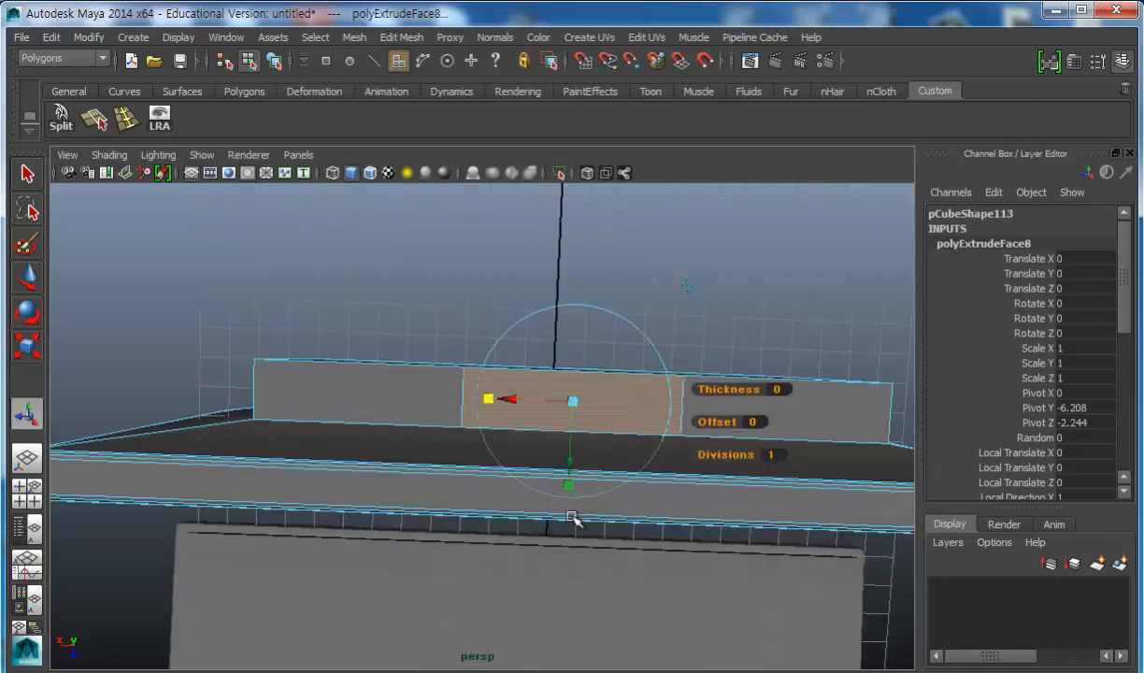
scroll(571, 501, "up", 3)
middle_click_drag(572, 501, 488, 506, "alt")
scroll(488, 505, "down", 3)
left_click_drag(528, 476, 439, 531, "alt")
right_click_drag(439, 531, 525, 571, "alt")
left_click_drag(525, 572, 484, 527, "alt")
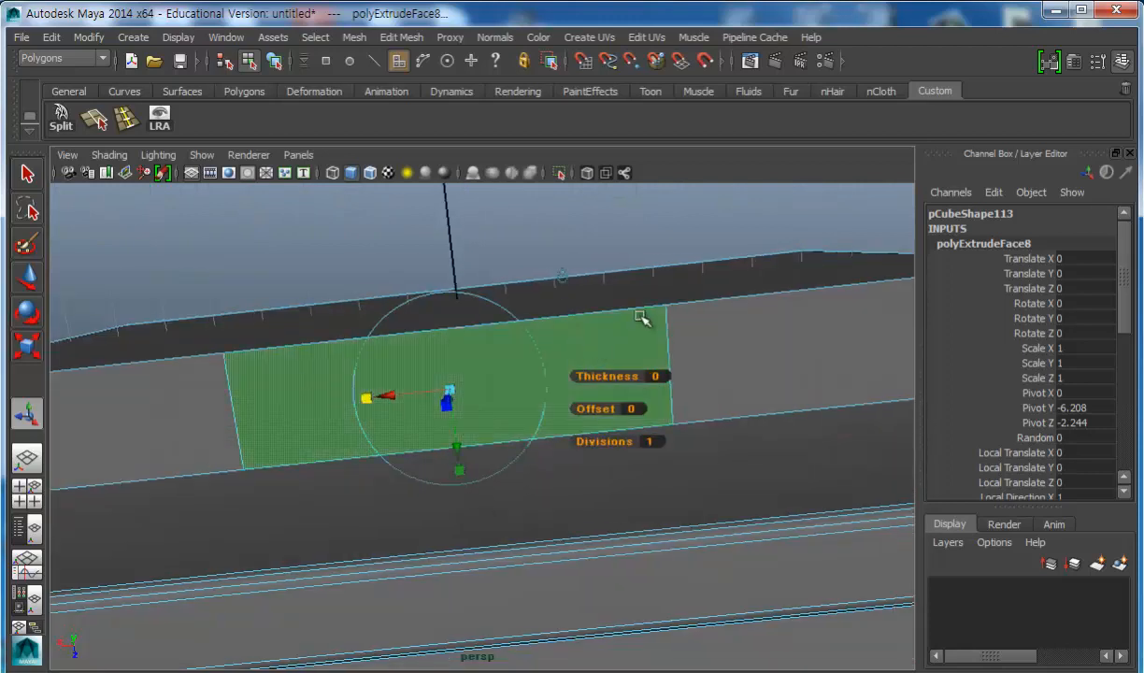
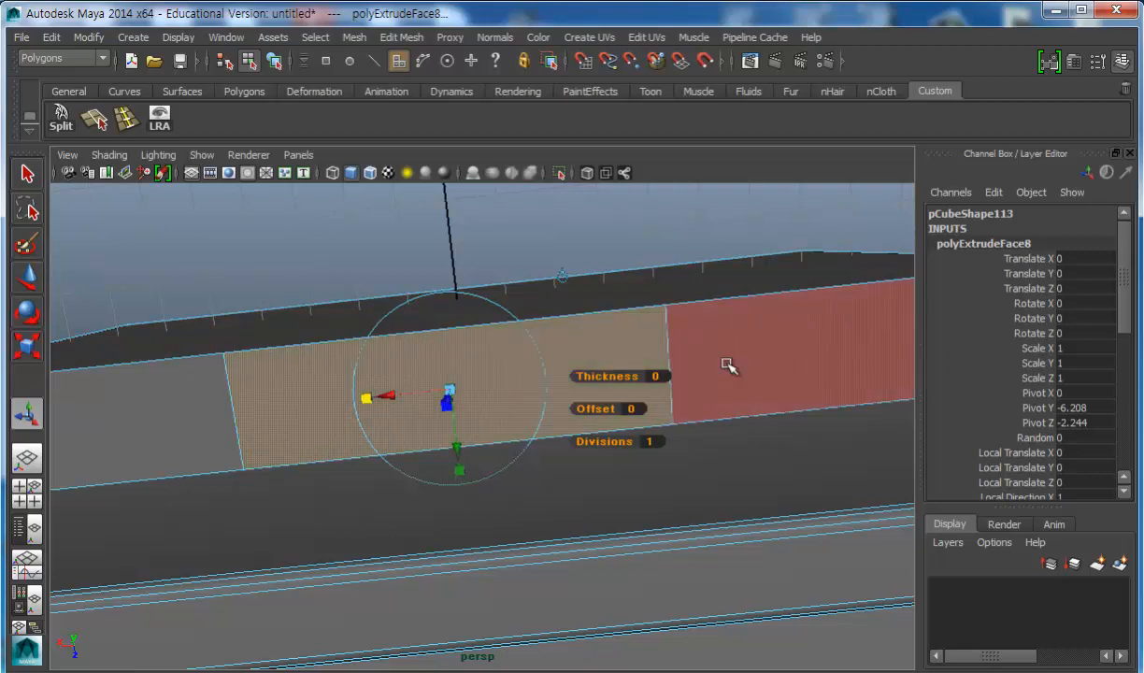
left_click_drag(466, 326, 486, 354, "alt")
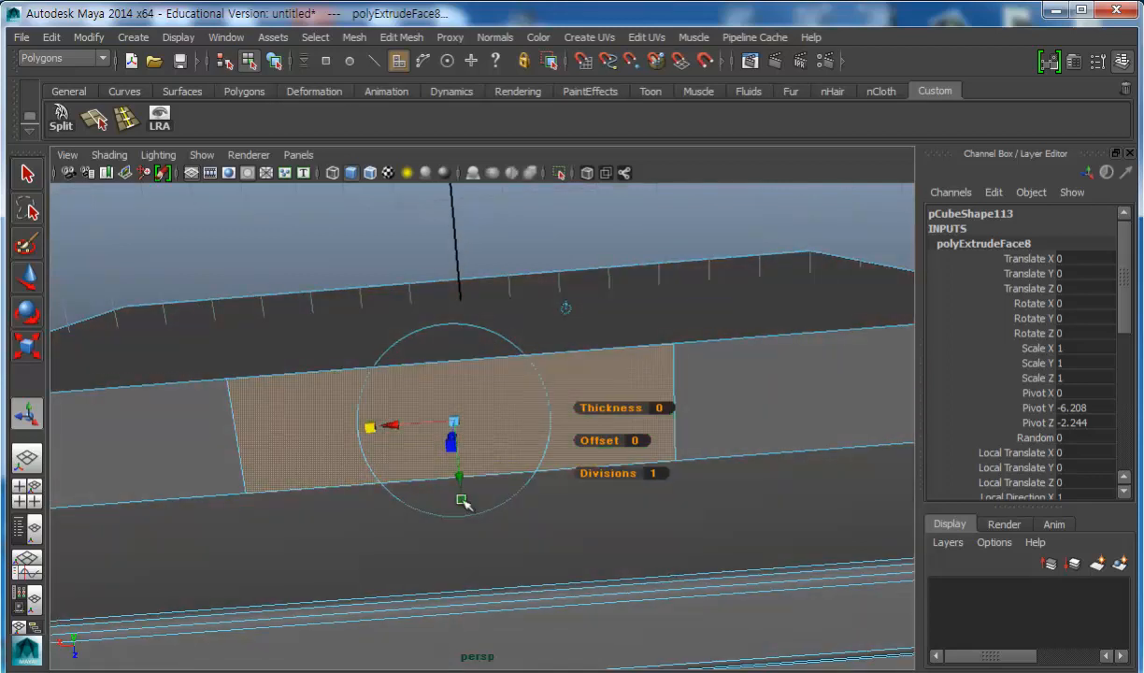
Scale the extruded underside face slightly thinner and narrow it further to a small patch at the middle of the housing.
left_click_drag(464, 506, 462, 483)
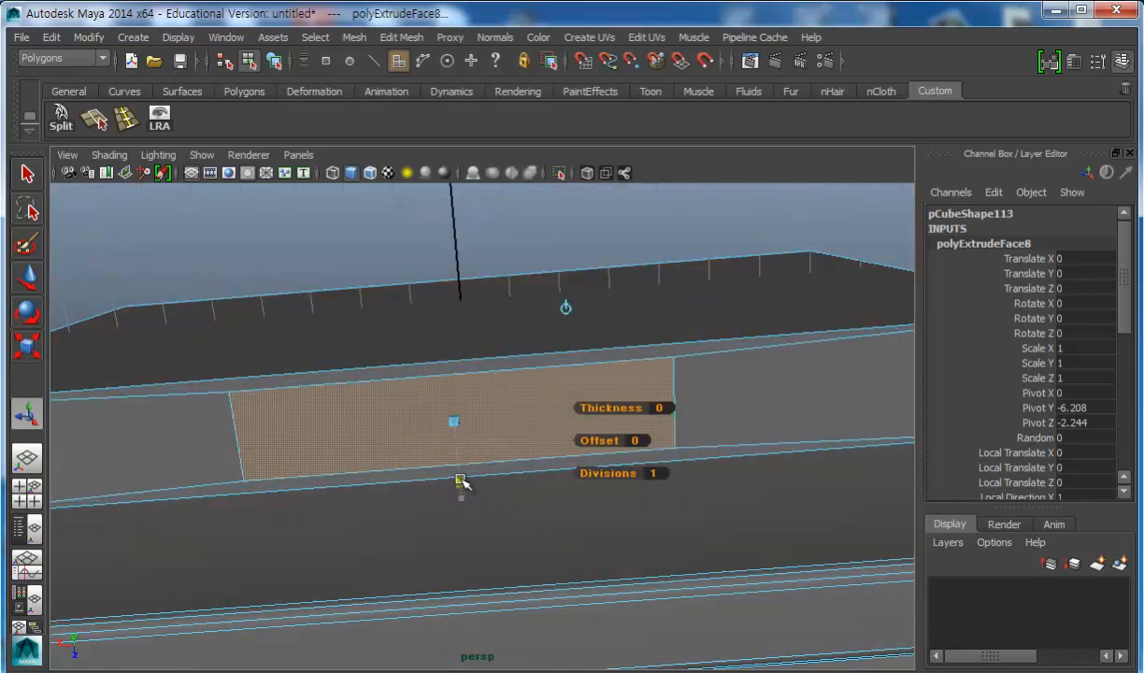
left_click_drag(452, 378, 448, 369, "alt")
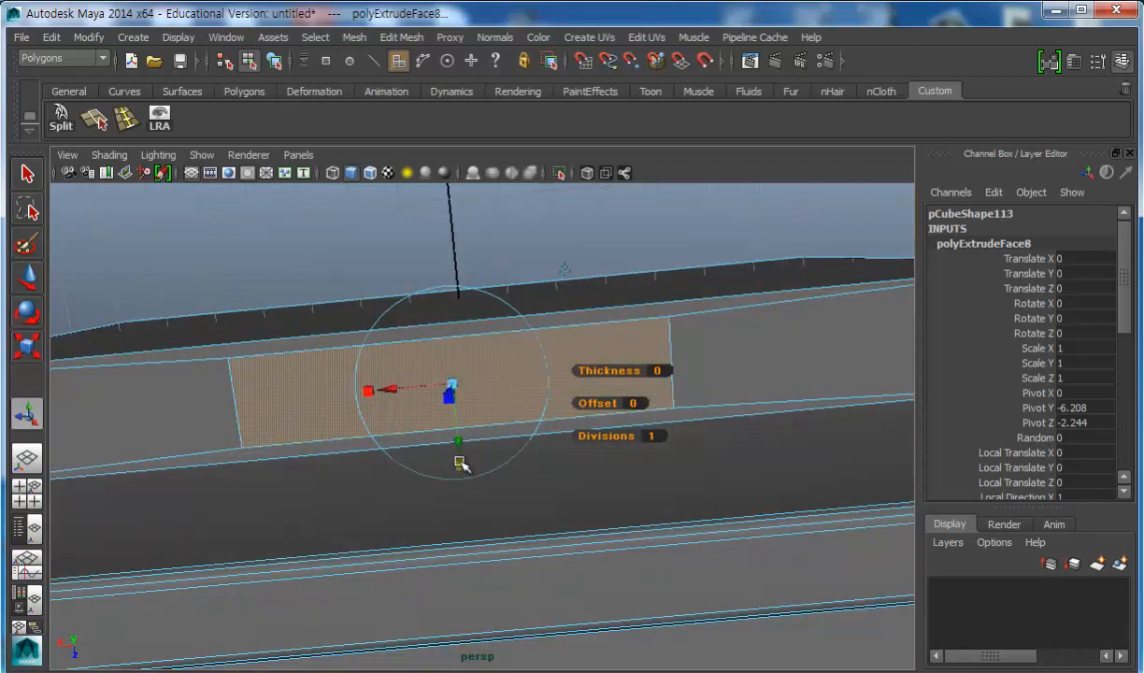
key("ctrl+z")
left_click_drag(461, 472, 459, 434)
key("ctrl+z")
left_click_drag(390, 390, 432, 388)
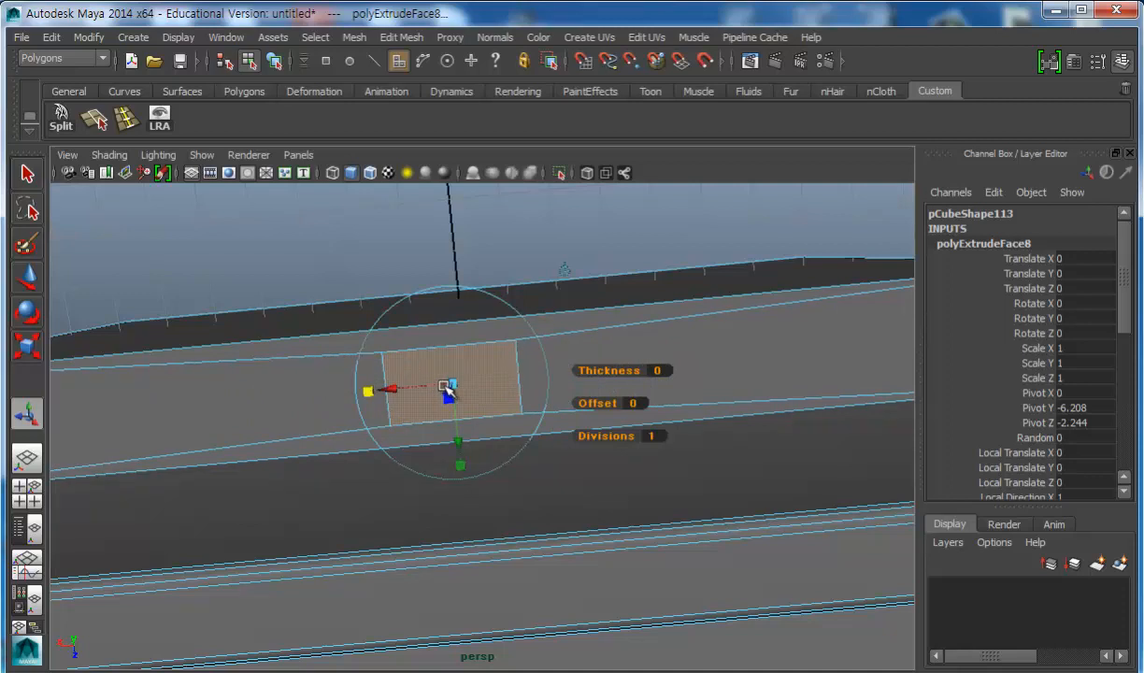
left_click_drag(418, 366, 453, 399, "alt")
left_click_drag(580, 564, 484, 400, "alt")
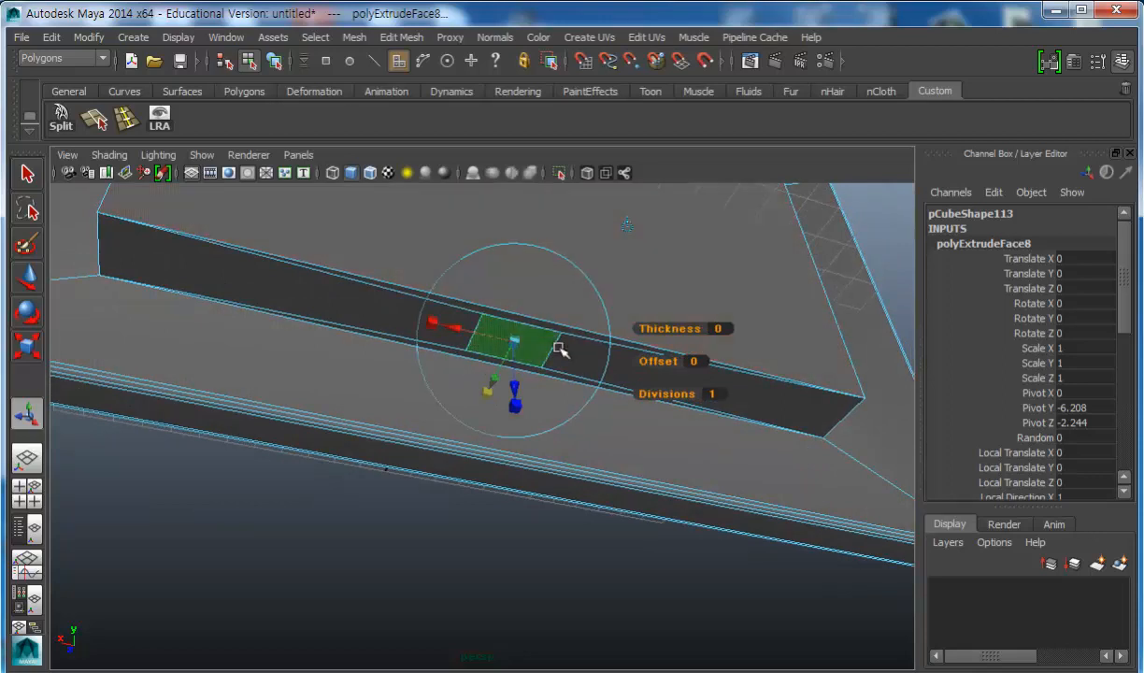
Extrude the small central patch, narrow it slightly, and push it about 0.634 into the housing as a socket.
left_click(401, 38)
left_click(420, 106)
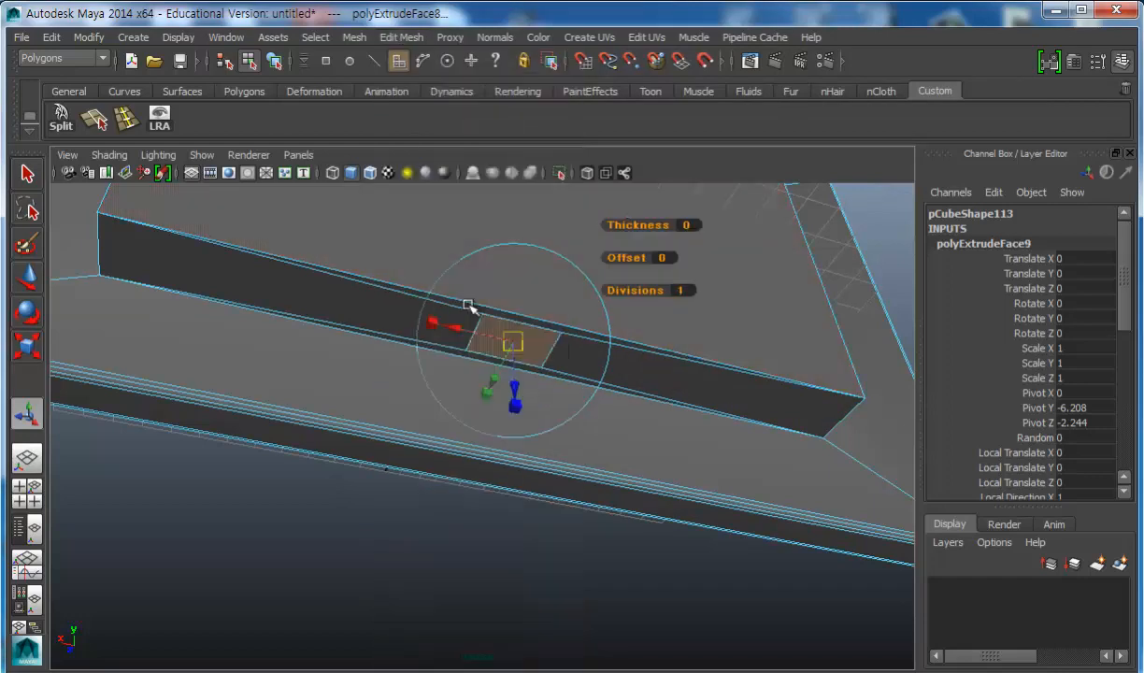
left_click_drag(478, 315, 447, 324, "alt")
scroll(472, 314, "up", 3)
middle_click_drag(472, 313, 486, 362, "alt")
left_click(405, 311)
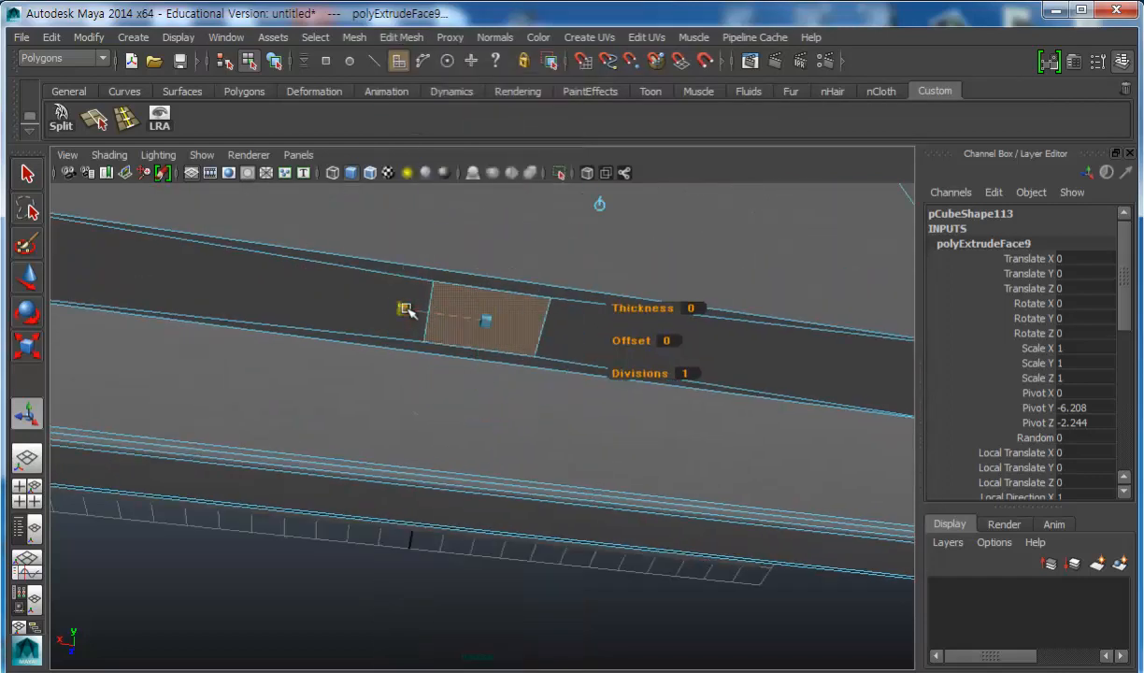
left_click_drag(470, 390, 523, 397, "alt")
left_click(507, 396)
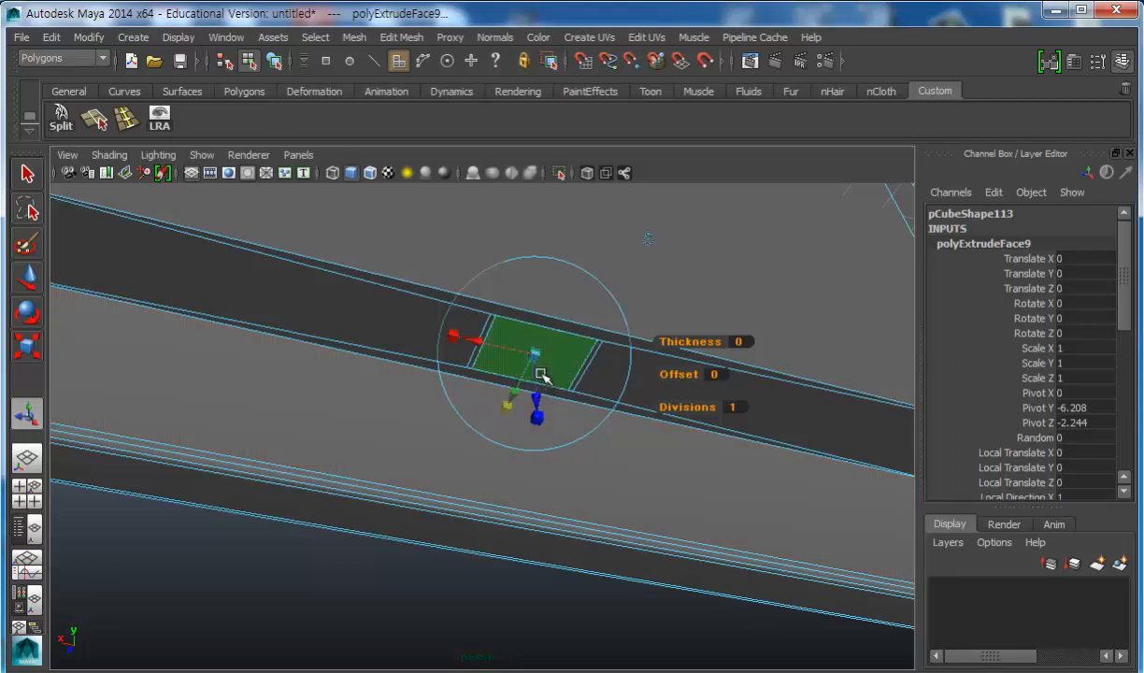
mouse_move(533, 394)
left_mouse_down()
mouse_move(531, 363)
mouse_move(535, 374)
left_mouse_up()
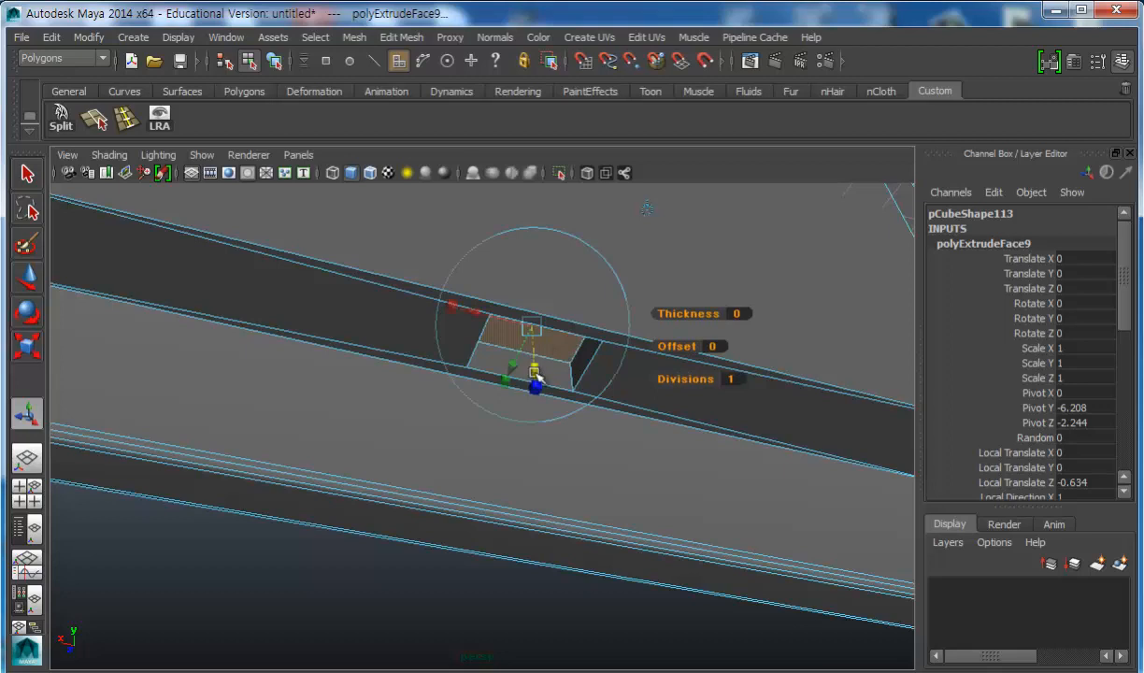
Extrude the socket's inner face again and scale it slightly narrower as the start of the stand's neck.
key("ctrl+e")
left_click(449, 309)
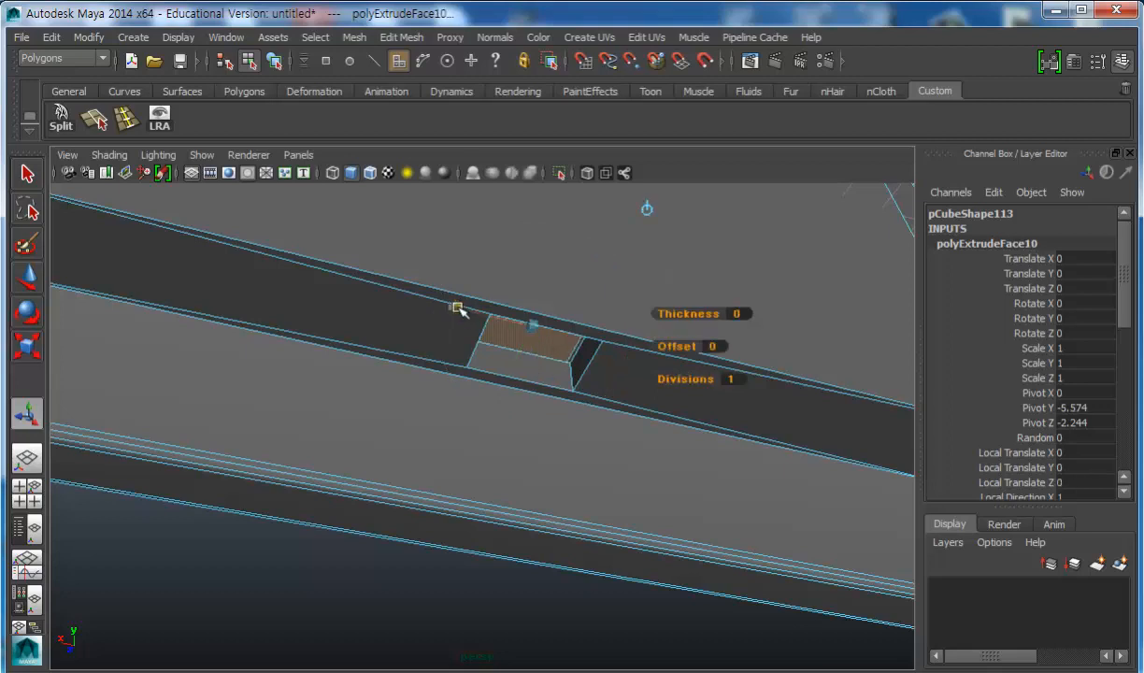
left_click_drag(461, 309, 464, 309)
left_click_drag(467, 314, 526, 348, "alt")
right_click_drag(526, 348, 596, 344, "alt")
middle_click_drag(538, 338, 525, 495, "alt")
left_click_drag(500, 467, 439, 345, "alt")
left_click_drag(359, 287, 355, 290)
left_click_drag(355, 290, 466, 652, "alt")
Extrude the stand's neck downward as a slanted section followed by a straight section about 3.27 long.
key("ctrl+e")
left_click_drag(466, 652, 528, 488, "alt")
left_click_drag(580, 546, 576, 472)
left_click_drag(522, 431, 546, 517)
Extrude the neck's lower end face and widen it in both directions into a large, slightly flared rectangular base.
key("ctrl+e")
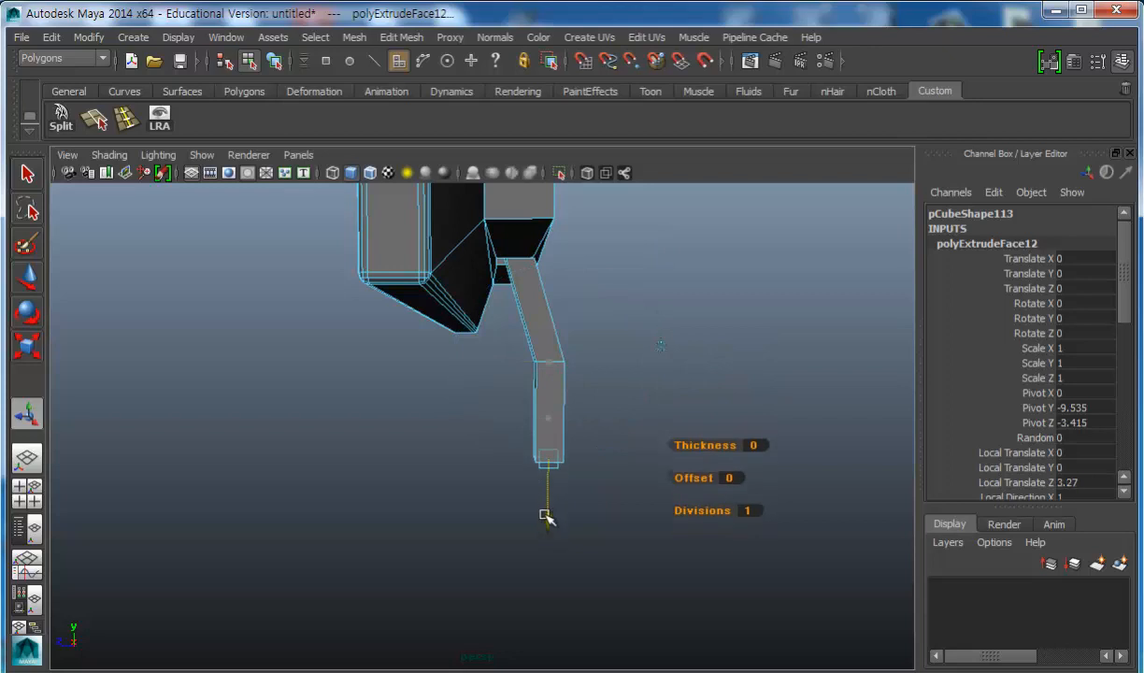
left_click_drag(560, 469, 25, 464, "alt")
key("ctrl+e")
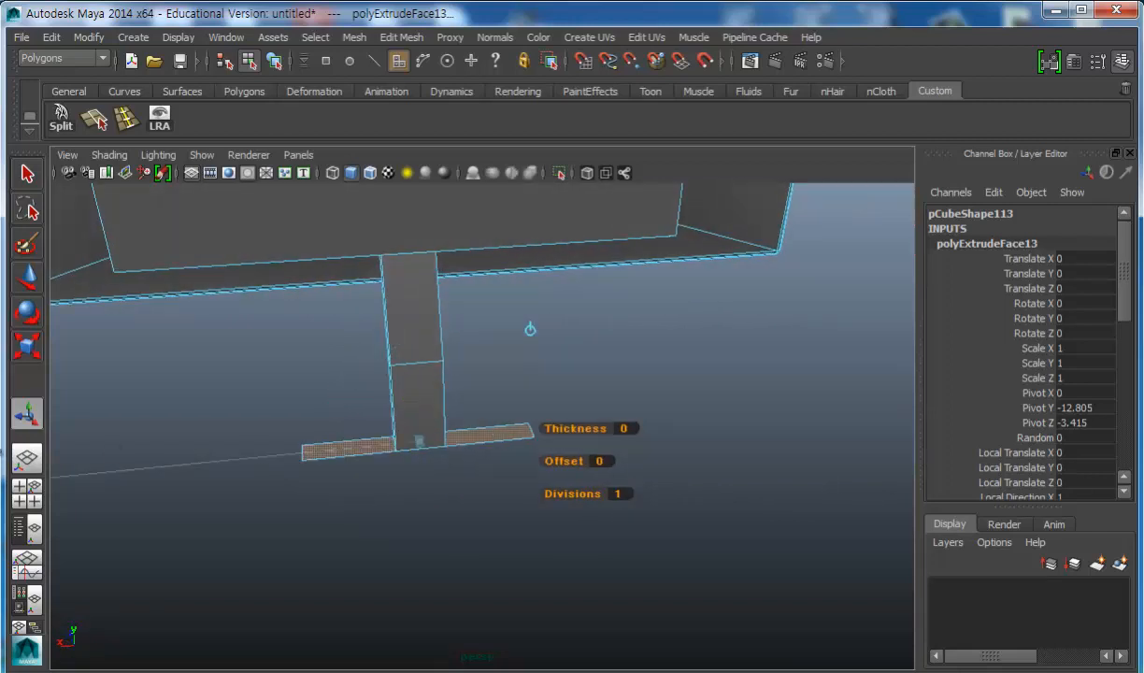
middle_click_drag(456, 479, 486, 439, "alt")
left_click_drag(360, 411, 548, 321)
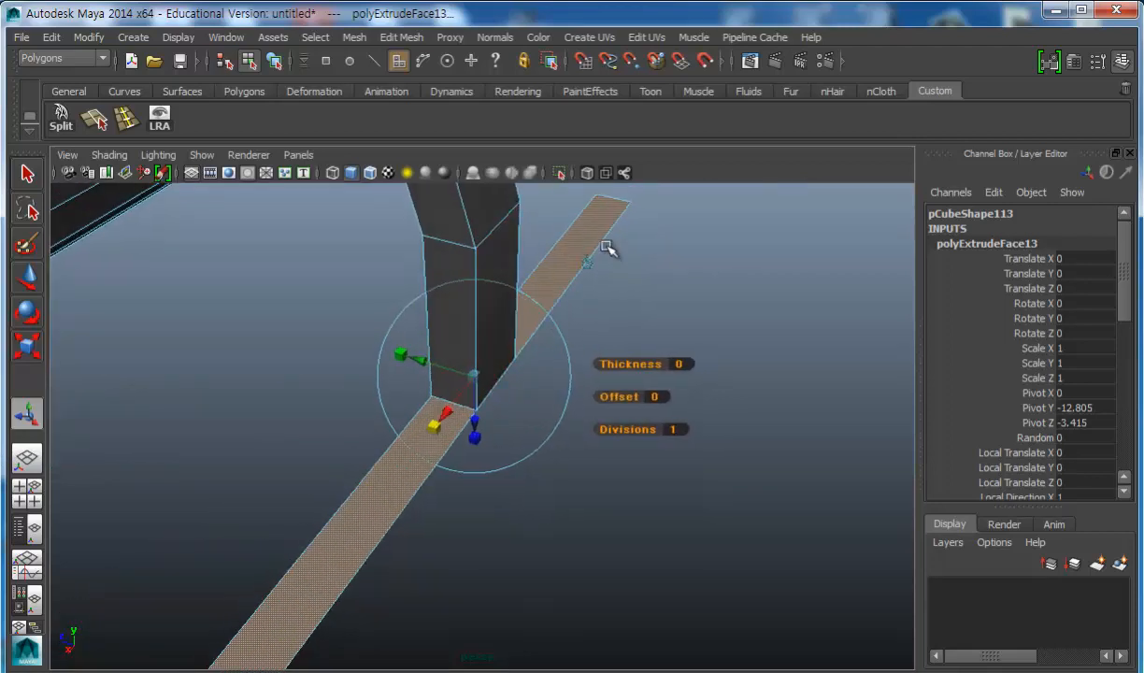
left_click_drag(408, 355, 253, 322)
left_click_drag(380, 374, 491, 420, "alt")
left_click_drag(405, 386, 490, 254)
Extrude the underside of the stand's base downward to give the plate a thin edge.
key("ctrl+e")
right_click_drag(530, 271, 297, 247, "alt")
left_click_drag(297, 248, 529, 283, "alt")
middle_click_drag(528, 282, 421, 351, "alt")
left_click_drag(422, 351, 435, 322, "alt")
Return to object mode, select the whole monitor, and raise it to about 12.5 in Translate Y.
right_click_drag(441, 268, 509, 239)
left_click_drag(509, 240, 372, 261, "alt")
left_click(420, 282)
key("w")
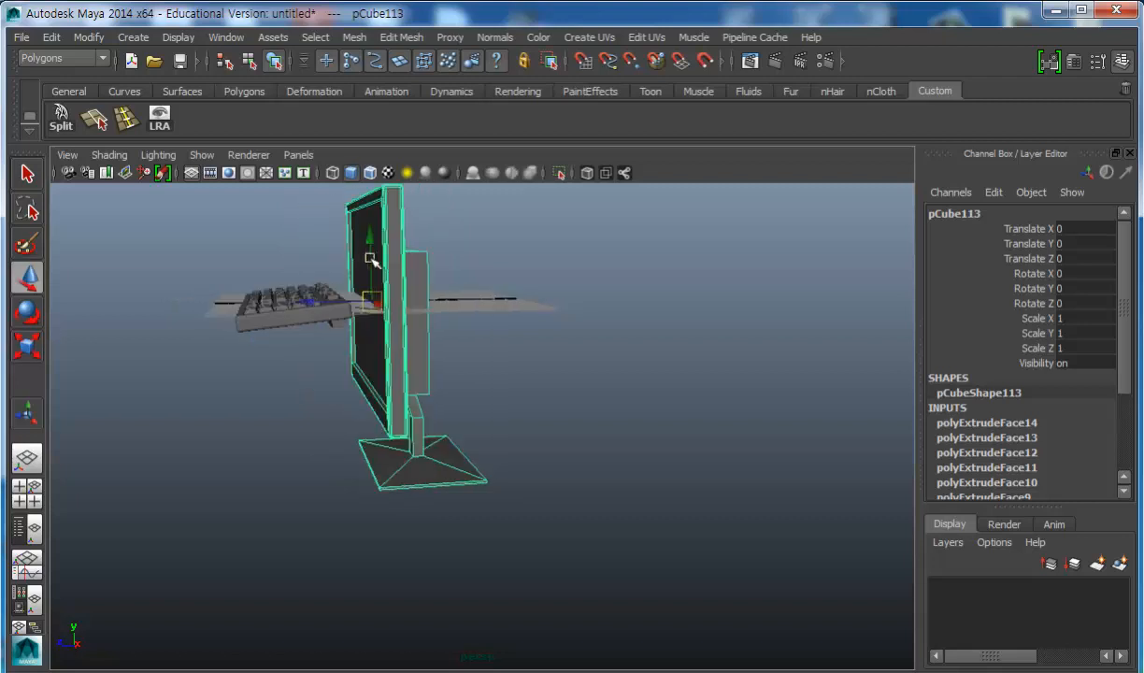
left_click_drag(387, 305, 378, 324, "alt")
left_click_drag(377, 237, 366, 159)
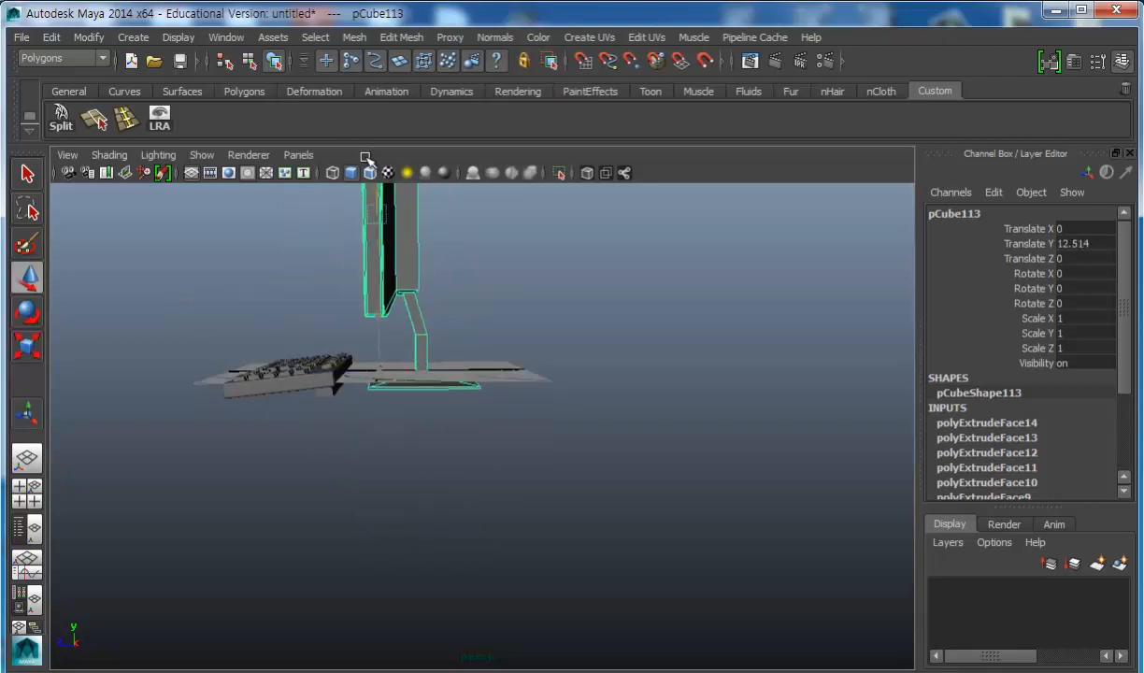
In the side view, move the monitor's pivot down to where the neck meets the stand's base.
key("space")
key("space")
middle_click_drag(720, 499, 401, 505, "alt")
scroll(523, 462, "down", 3)
middle_click_drag(668, 444, 493, 501, "alt")
scroll(494, 500, "down", 4)
middle_click_drag(504, 443, 471, 512, "alt")
scroll(391, 322, "down", 2)
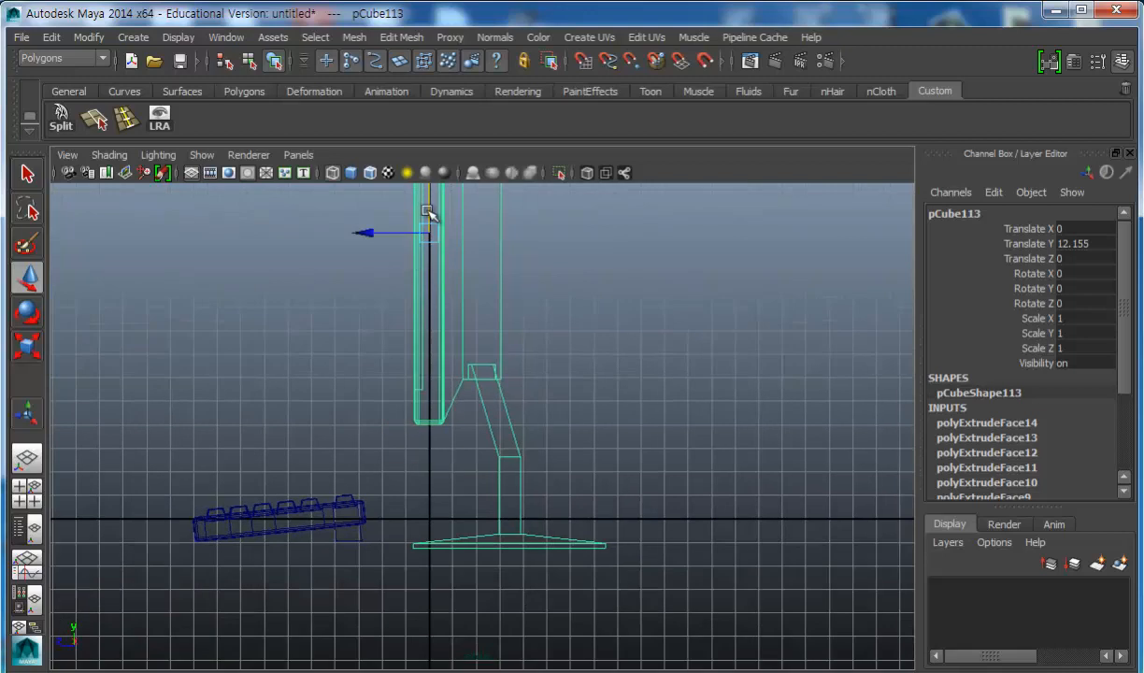
left_click(429, 234)
mouse_move(429, 238)
left_mouse_down()
mouse_move(521, 534)
mouse_move(512, 540)
left_mouse_up()
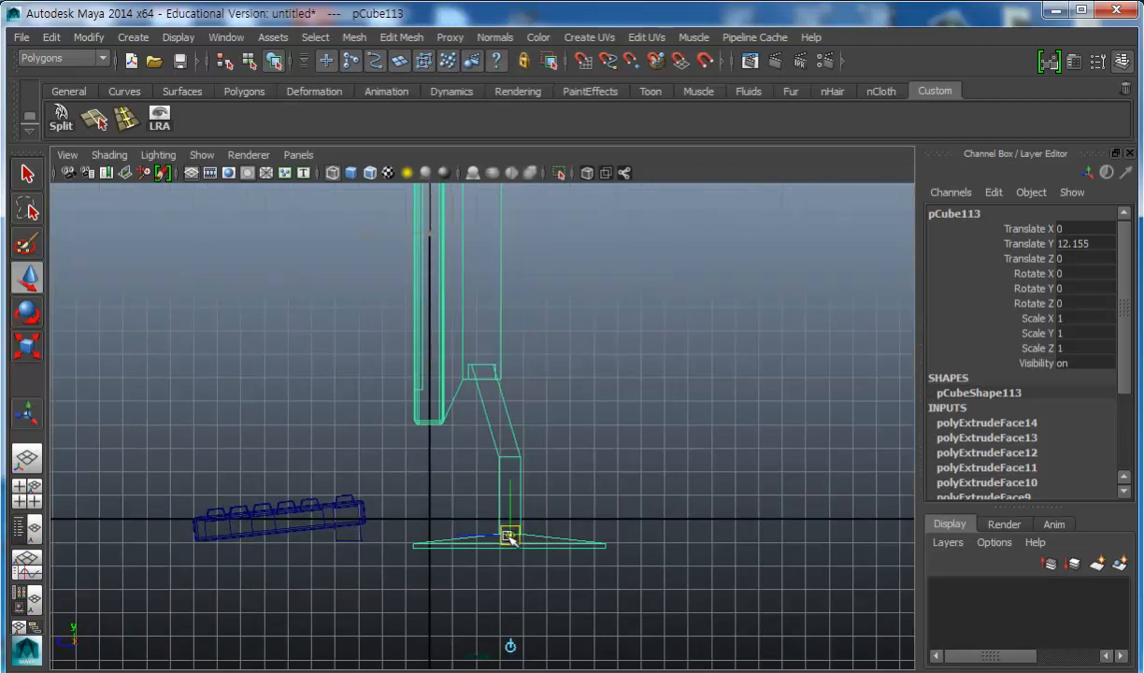
Raise the monitor to about 13.402 in Translate Y so its base rests on the ground line.
scroll(523, 561, "up", 4)
middle_click_drag(536, 593, 529, 462, "alt")
left_click_drag(529, 422, 529, 383)
Select the keyboard and raise it to about 0.848 in Translate Y so it rests on the ground line.
middle_click_drag(324, 436, 439, 409, "alt")
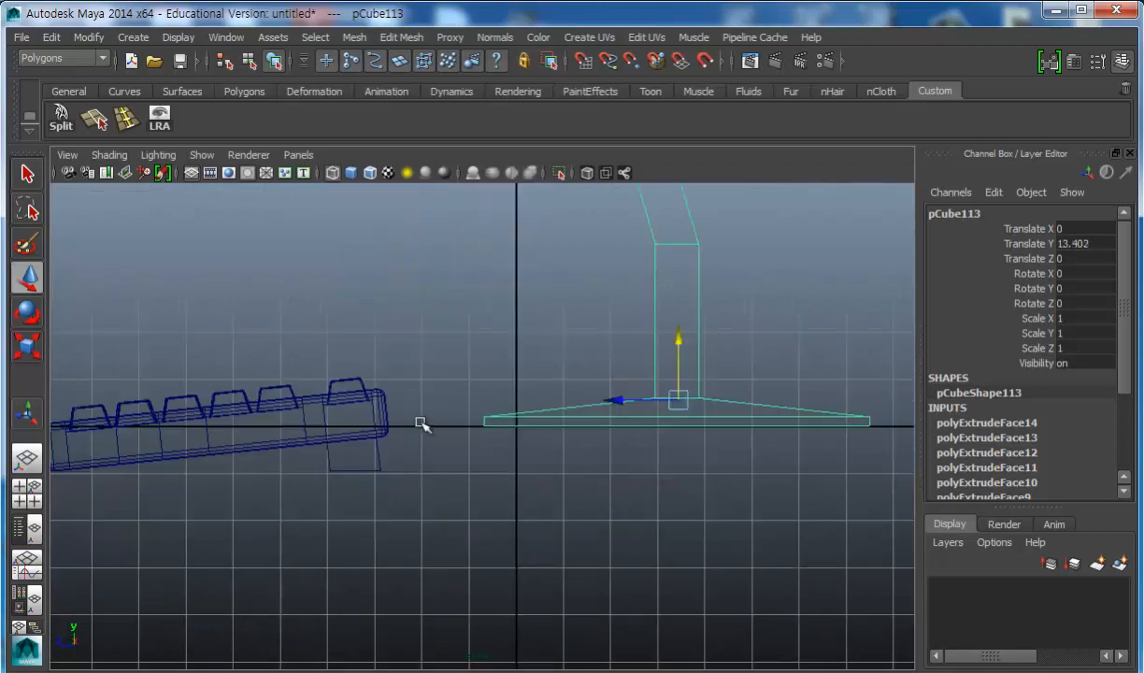
left_click(382, 436)
middle_click_drag(382, 436, 490, 439, "alt")
left_click_drag(352, 347, 354, 329)
key("space")
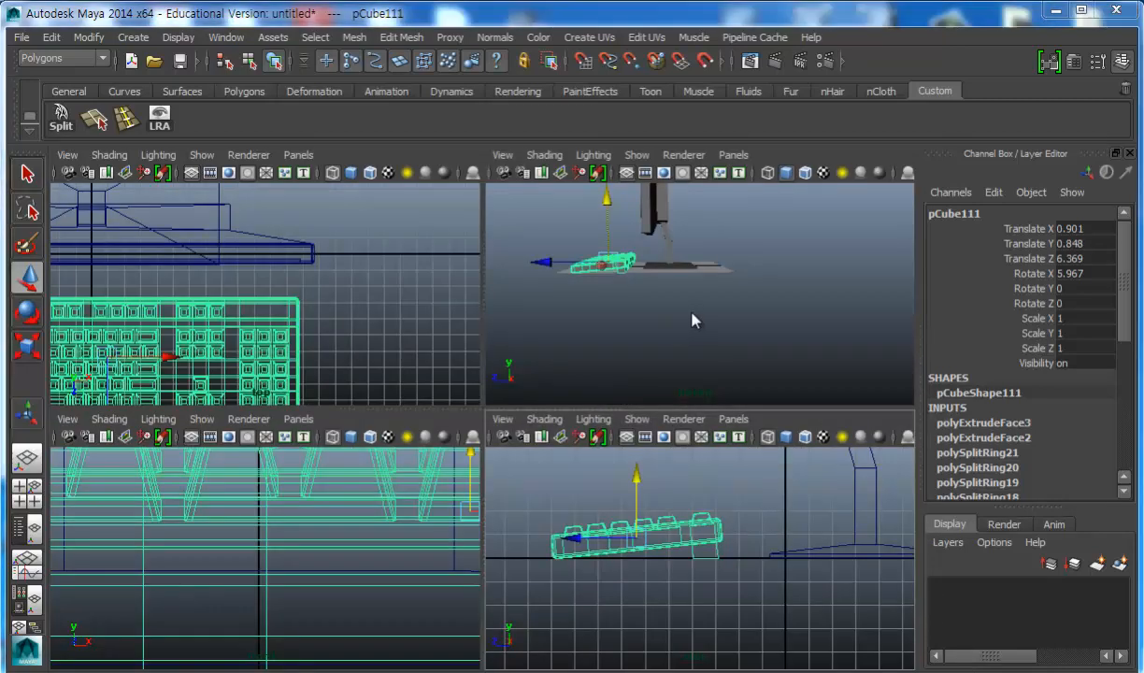
key("space")
Inspect how the keyboard and monitor sit together, from the front and close up at the monitor's lower edge.
left_click_drag(523, 322, 431, 459, "alt")
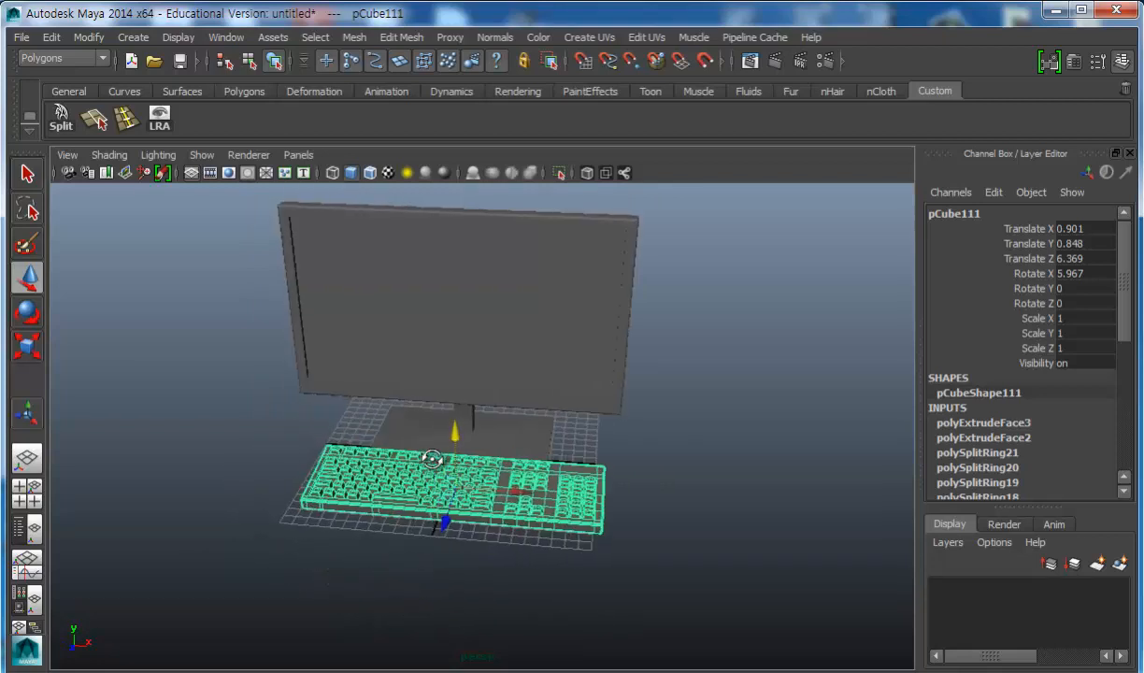
left_click_drag(602, 415, 585, 375, "alt")
middle_click_drag(580, 410, 542, 479, "alt")
right_click_drag(551, 468, 840, 400, "alt")
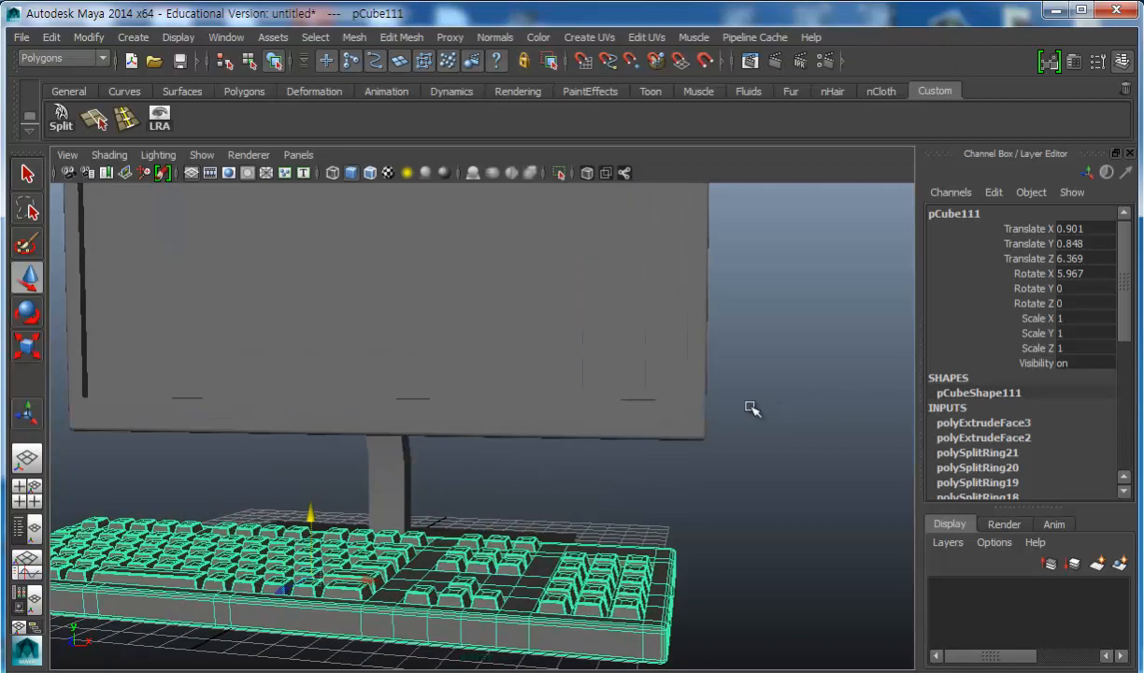
left_click(671, 400)
left_click_drag(606, 412, 611, 409, "alt")
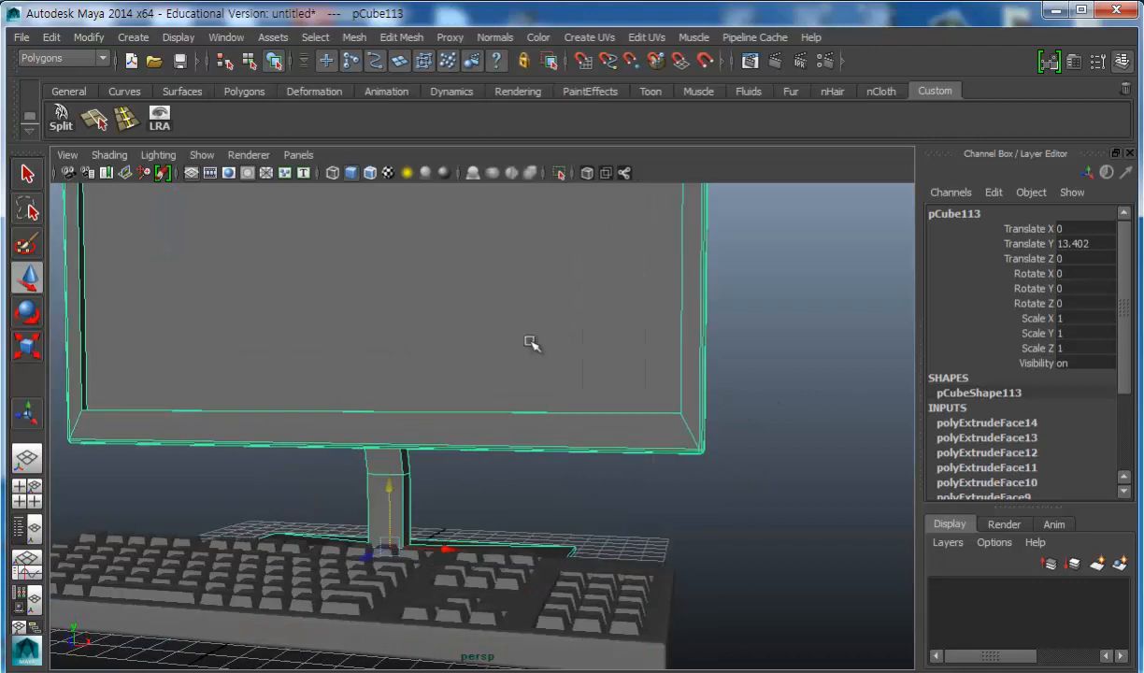
Create a small polygon cylinder about 0.7 high on the ground beside the stand's base, near X 10.229, Z -0.907.
left_click(134, 39)
mouse_move(155, 82)
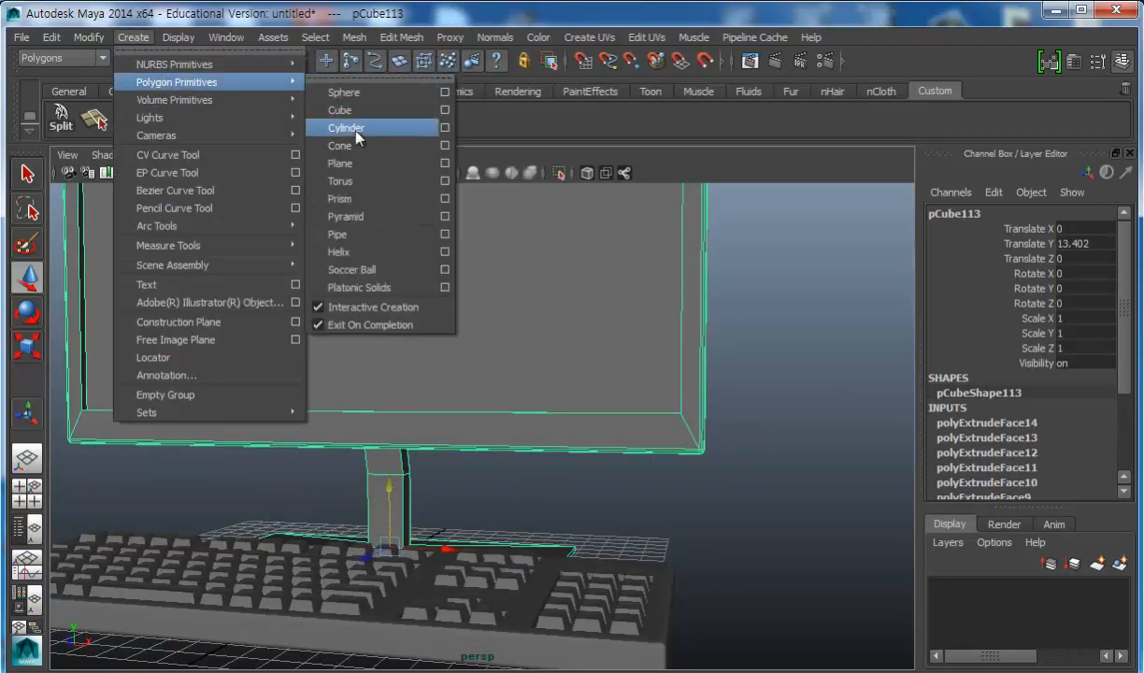
left_click_drag(581, 548, 615, 595, "alt")
middle_click_drag(615, 595, 552, 511, "alt")
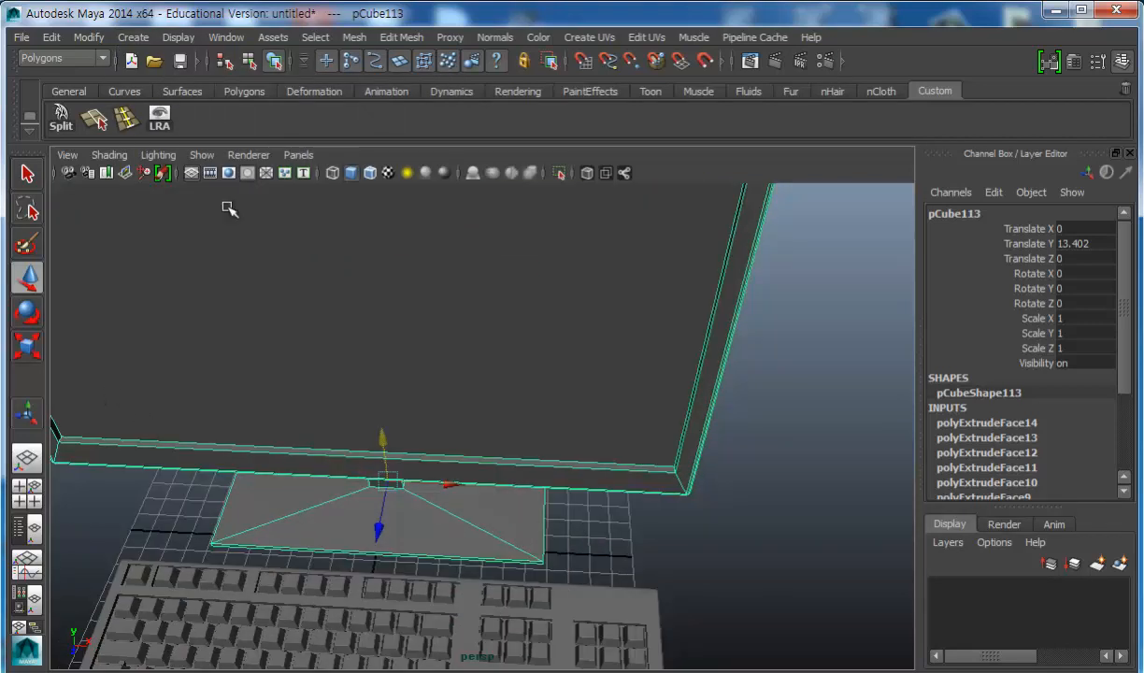
left_click(134, 37)
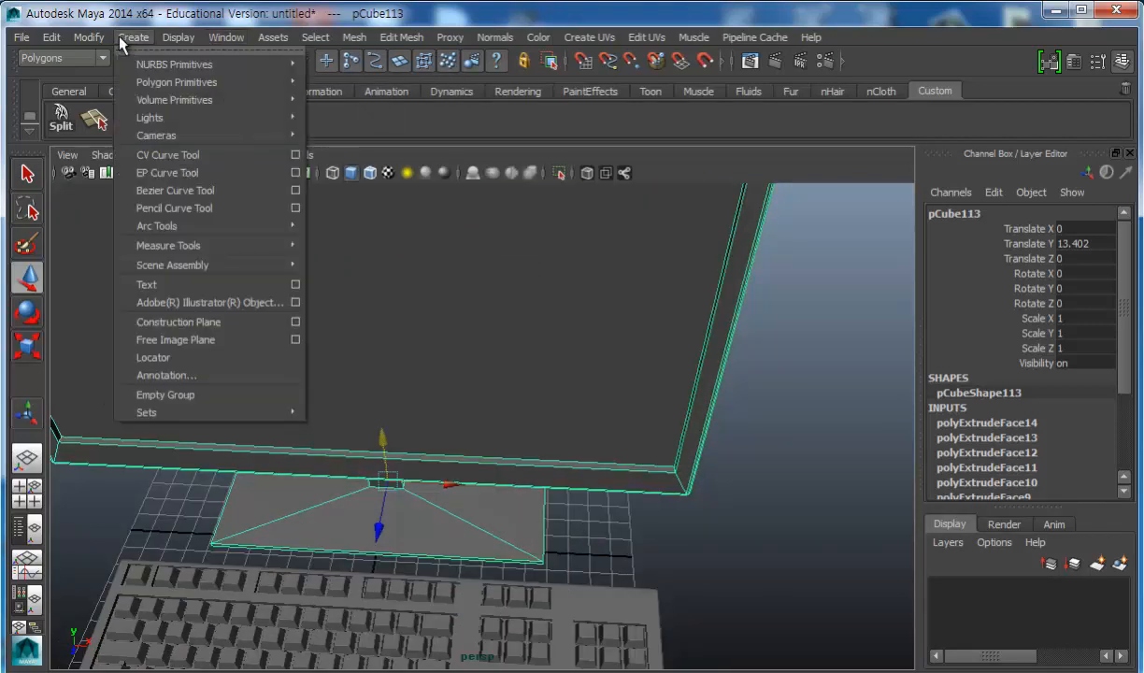
mouse_move(186, 84)
left_click(365, 128)
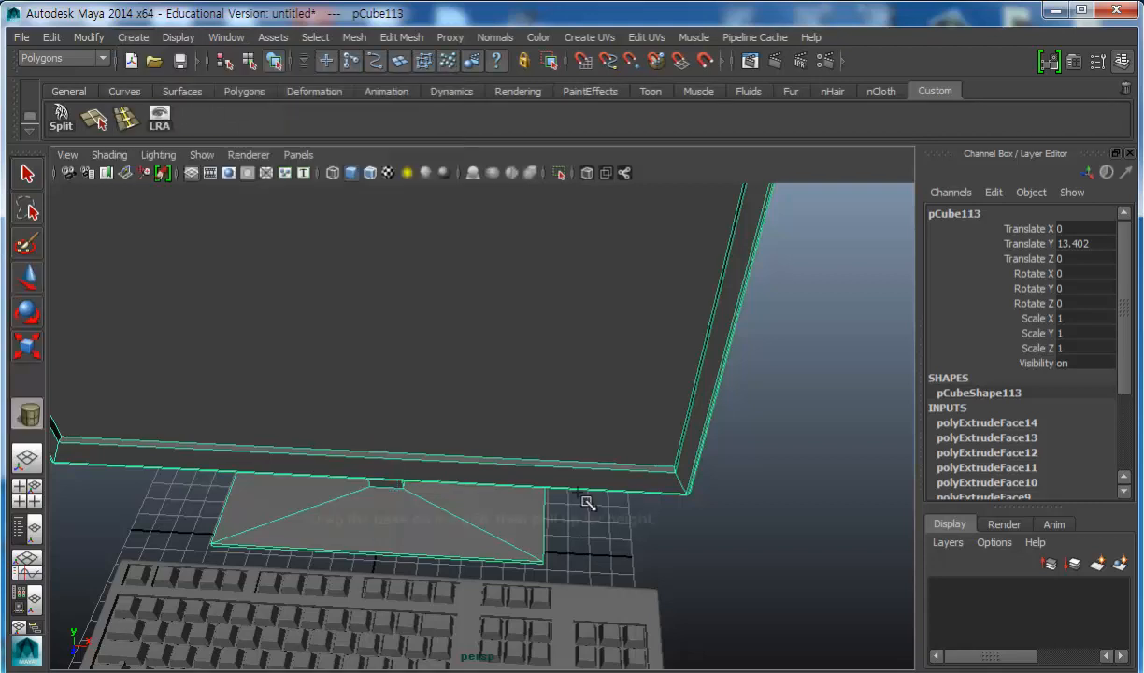
left_click_drag(613, 551, 614, 551)
mouse_move(614, 549)
left_mouse_down()
mouse_move(615, 498)
mouse_move(609, 533)
left_mouse_up()
Select the complete edge loop around the cylinder's top rim.
left_click_drag(615, 547, 509, 561, "alt")
right_click_drag(505, 570, 512, 603, "alt")
middle_click_drag(512, 598, 523, 435, "alt")
right_click_drag(523, 434, 550, 513, "alt")
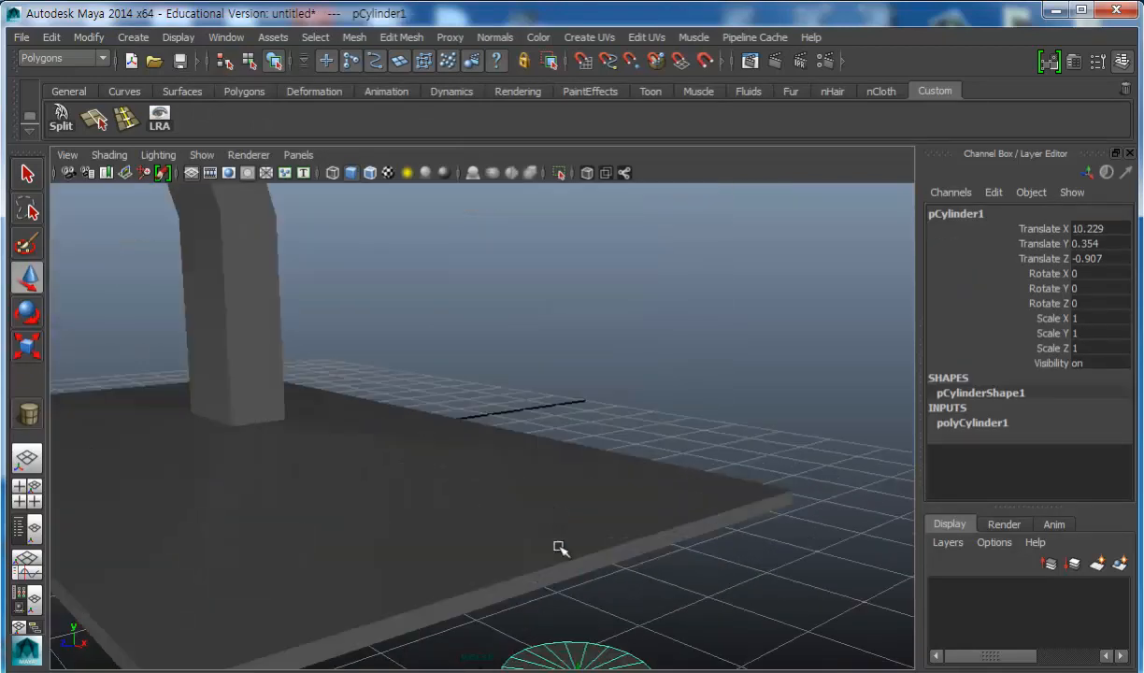
middle_click_drag(541, 492, 511, 459, "alt")
left_click_drag(505, 435, 507, 458, "alt")
right_click_drag(509, 503, 517, 480)
left_click(499, 490)
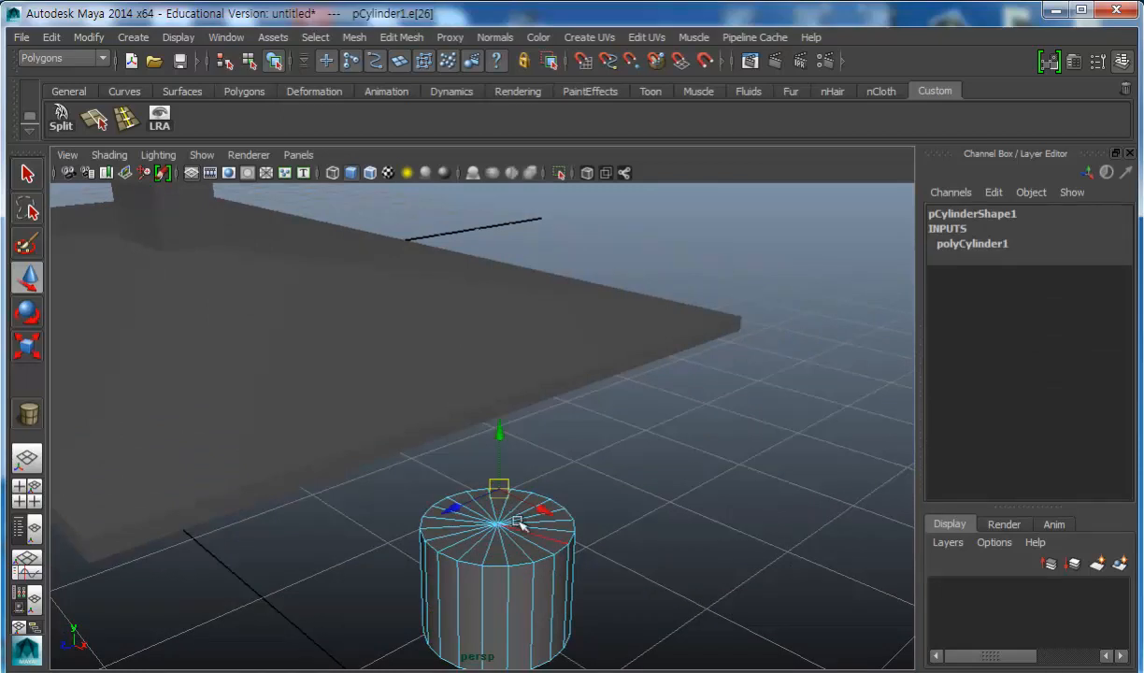
left_click(694, 464)
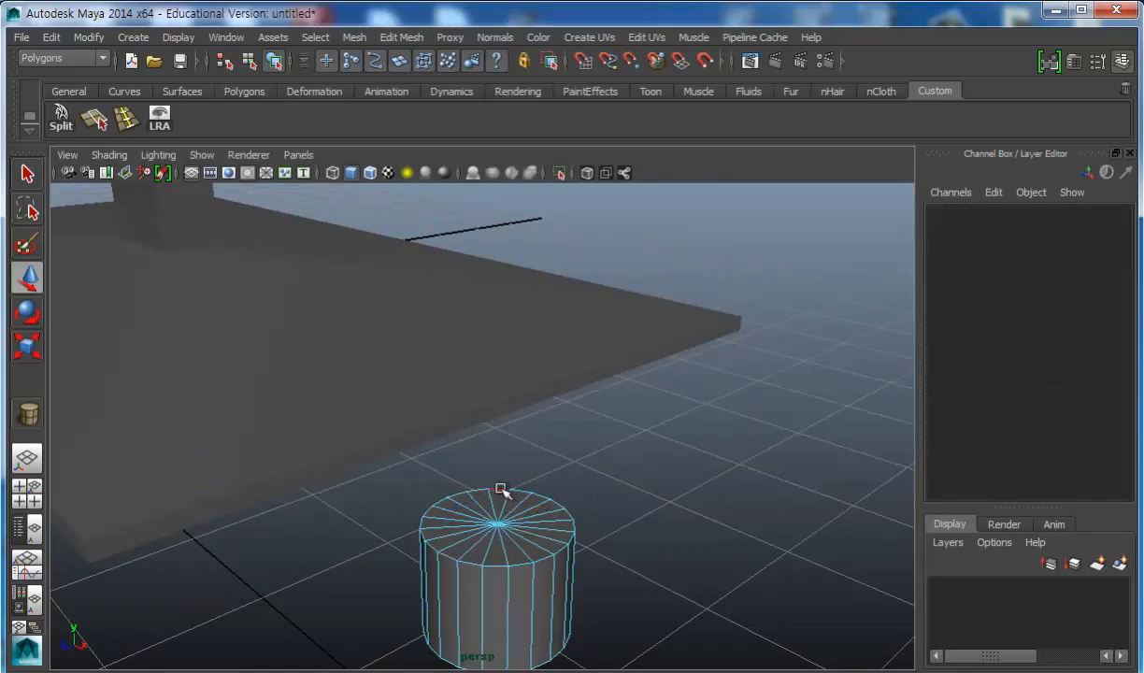
double_click(501, 490)
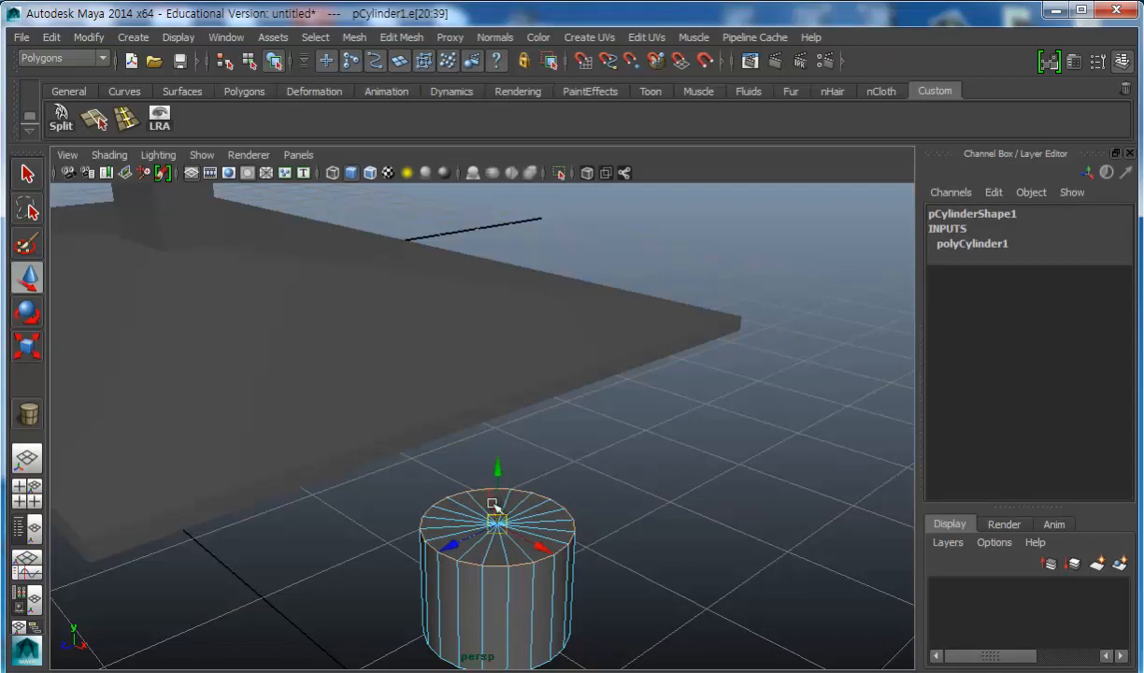
key("f")
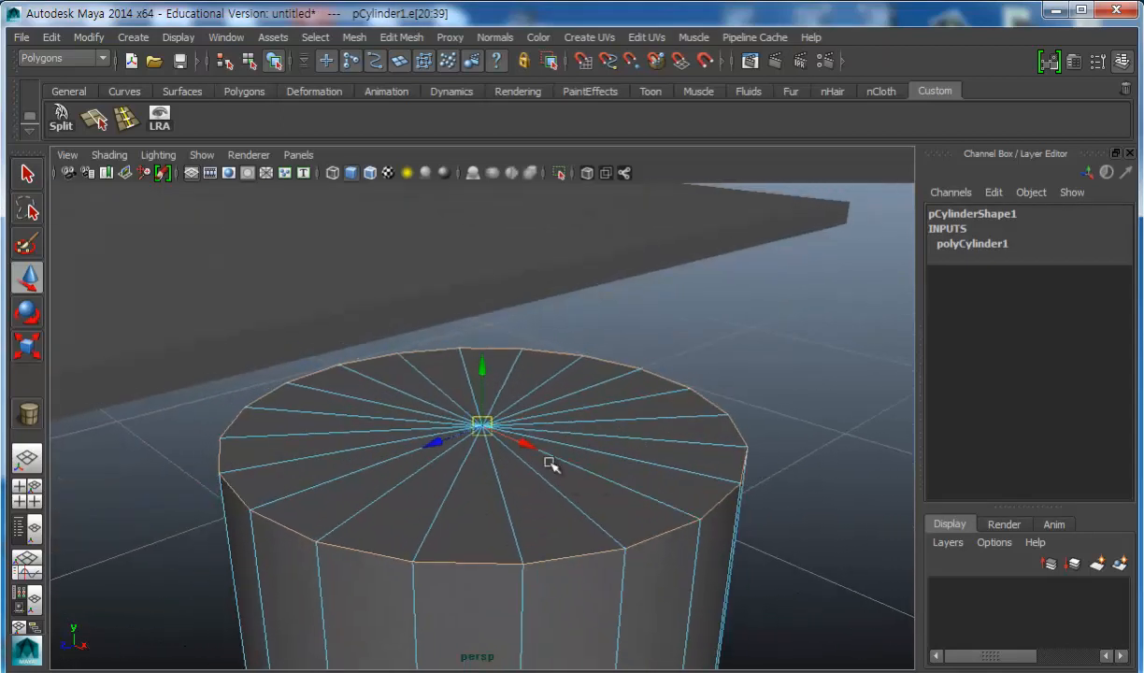
left_click(769, 383)
double_click(705, 398)
scroll(477, 392, "down", 5)
left_click_drag(475, 393, 438, 406, "alt")
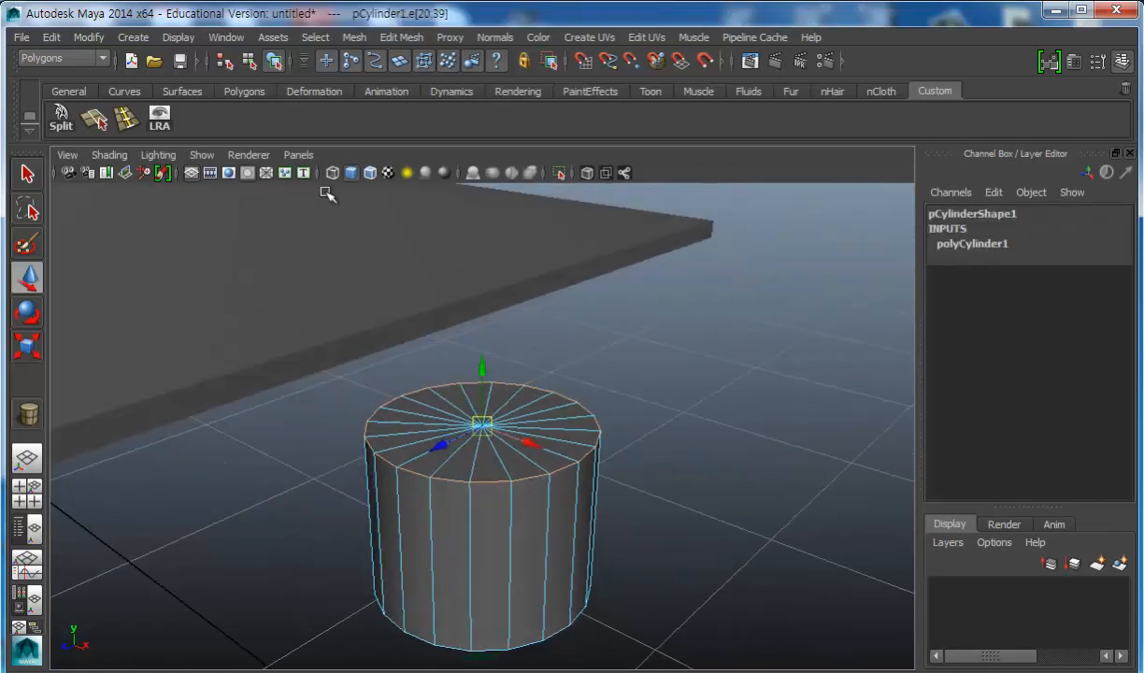
Bevel the cylinder's top rim with an offset of 0.2 and 3 segments.
left_click(408, 40)
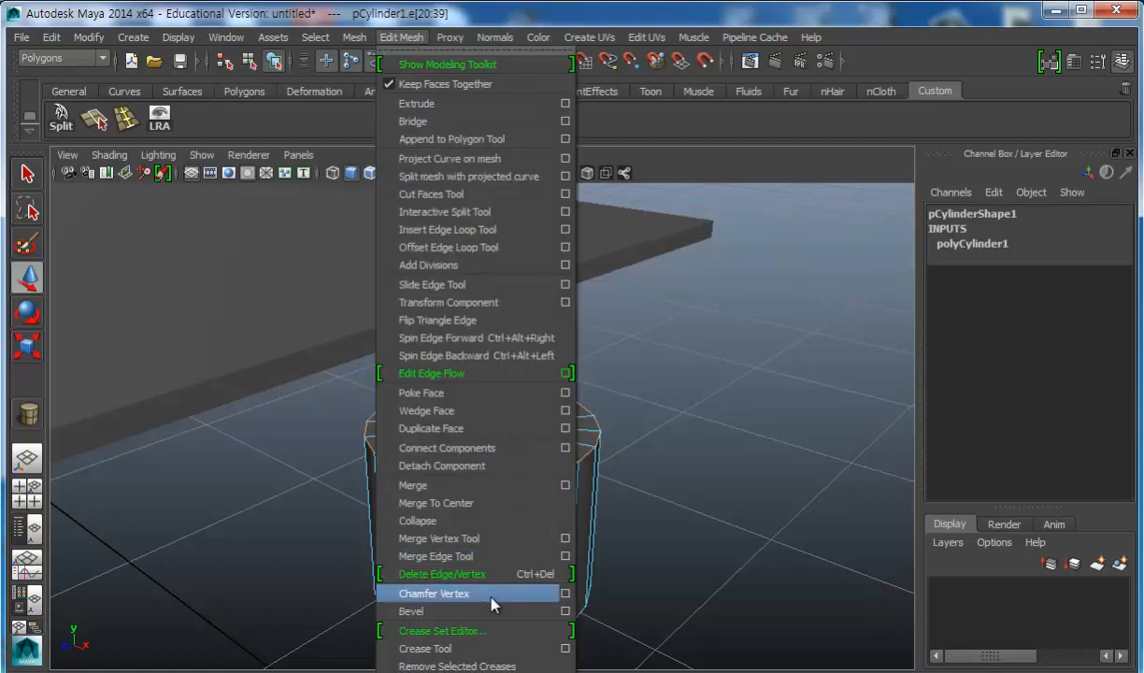
left_click(421, 611)
double_click(1079, 274)
type("0.2")
key("Return")
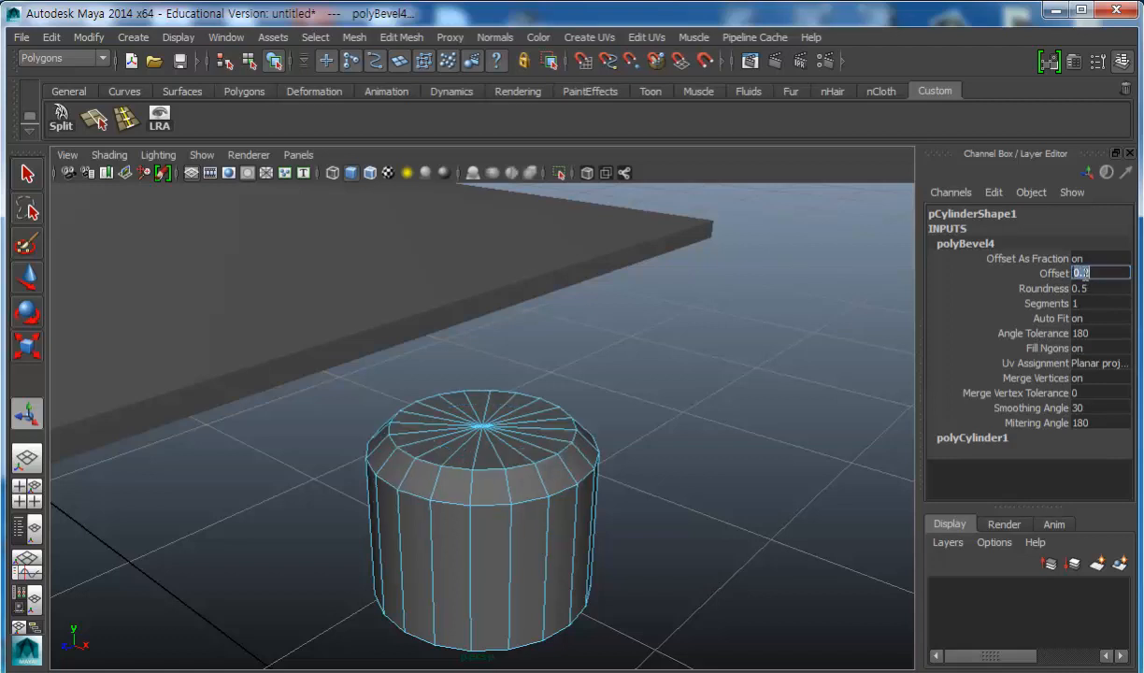
double_click(1089, 291)
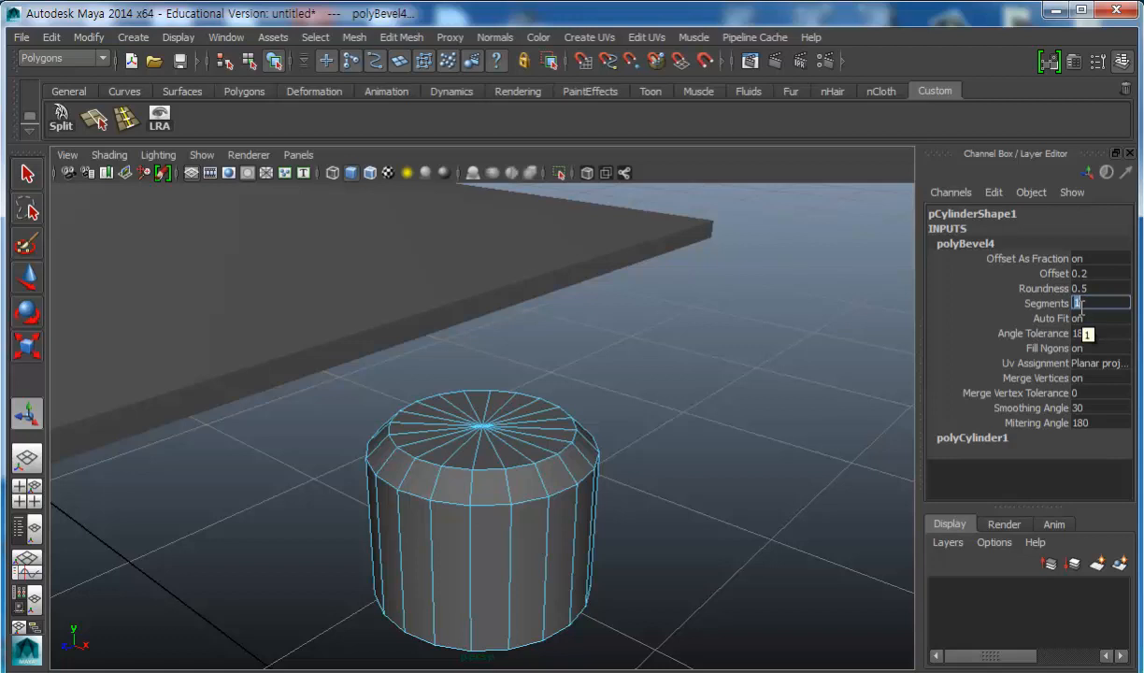
type("3")
key("Return")
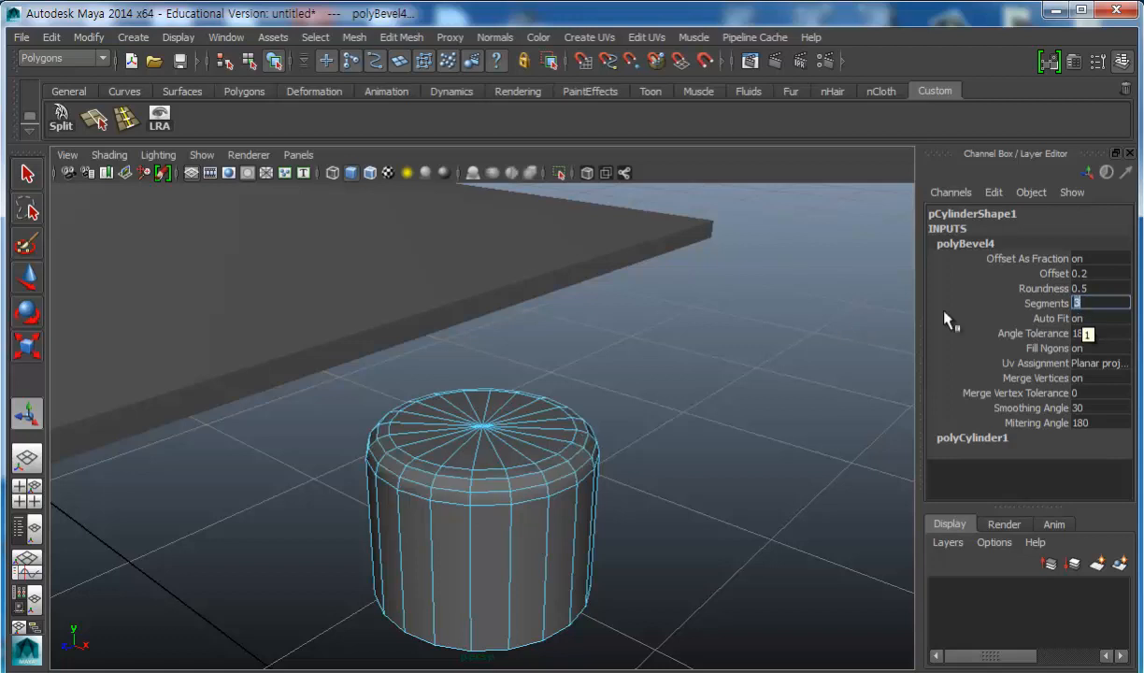
Return to object mode and select the whole cylinder.
right_click_drag(577, 439, 66, 439, "alt")
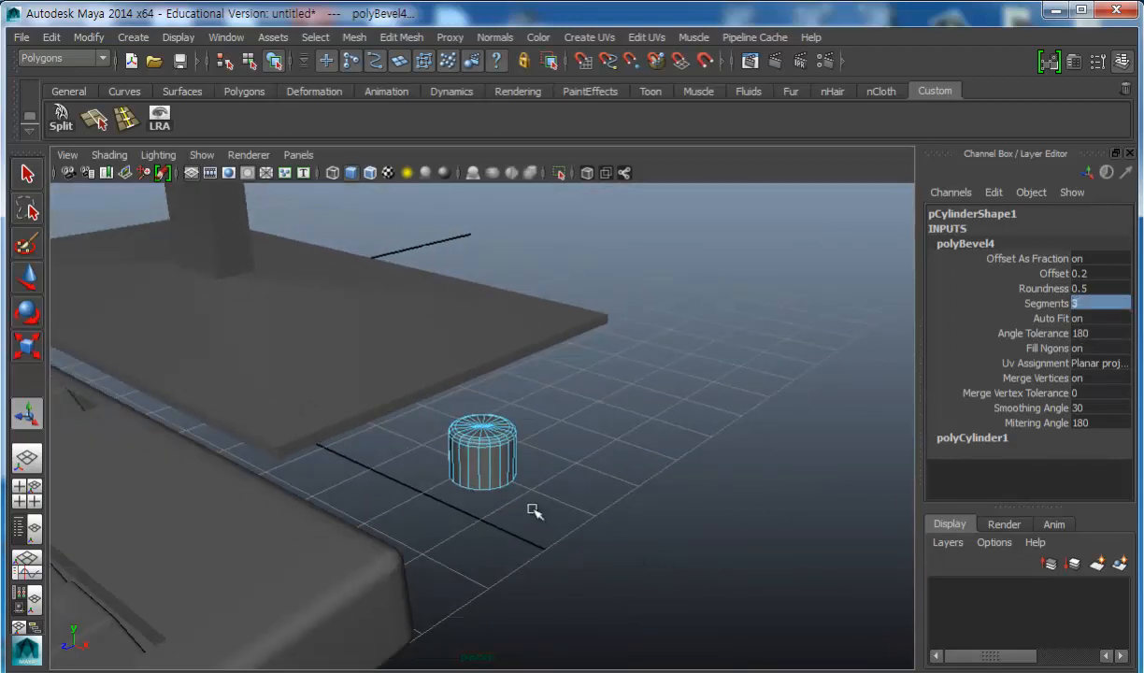
left_click_drag(631, 554, 495, 500, "alt")
right_click(484, 452)
right_click_drag(489, 447, 558, 430)
left_click(468, 437)
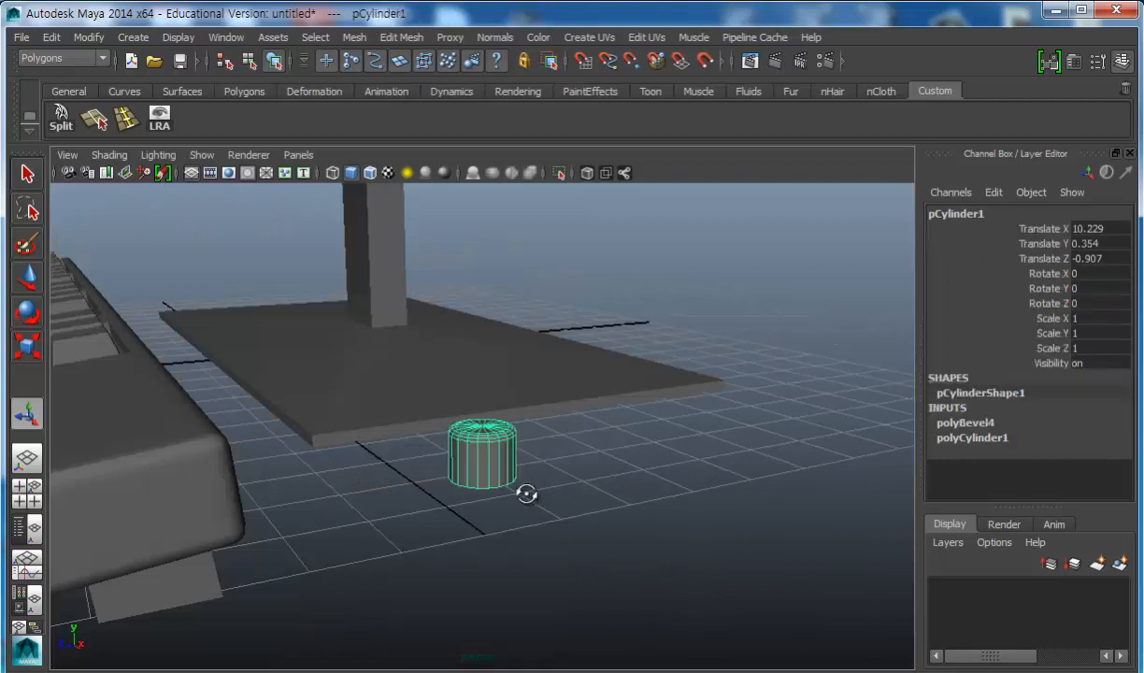
left_click_drag(541, 493, 515, 490, "alt")
key("ctrl+d")
key("w")
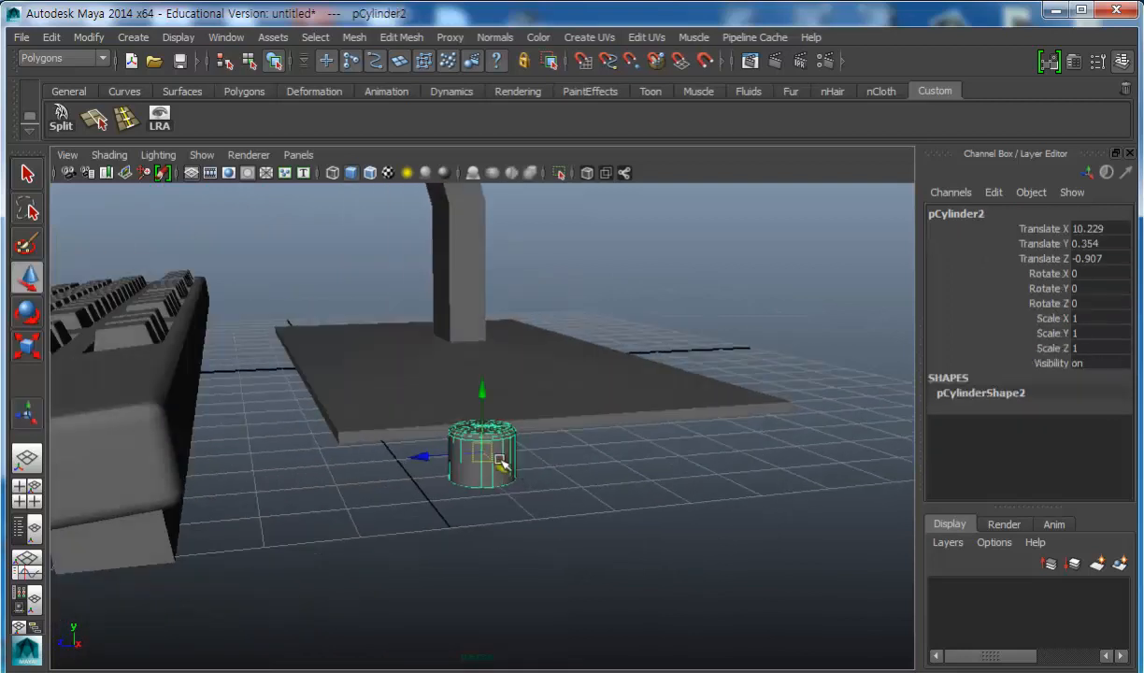
key("ctrl+z")
Move the cylinder up to the monitor's lower front corner, to about X 12.368, Y 5.227, Z 0.678.
left_click_drag(482, 416, 475, 192)
left_click_drag(544, 562, 533, 397, "alt")
left_click_drag(533, 348, 536, 308)
left_click_drag(484, 276, 786, 317)
left_click_drag(786, 415, 617, 423, "alt")
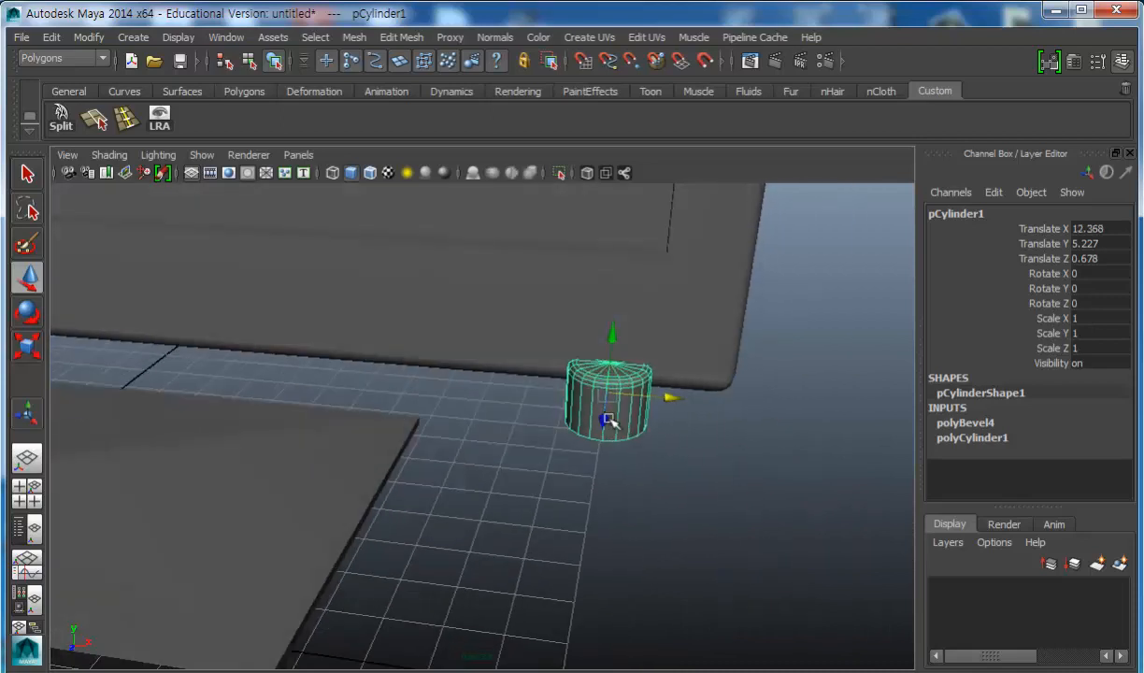
Rotate the cylinder so its beveled end faces forward, with Rotate X set to 90.
key("e")
left_click_drag(609, 336, 579, 431)
left_click(1101, 273)
type("90")
key("Return")
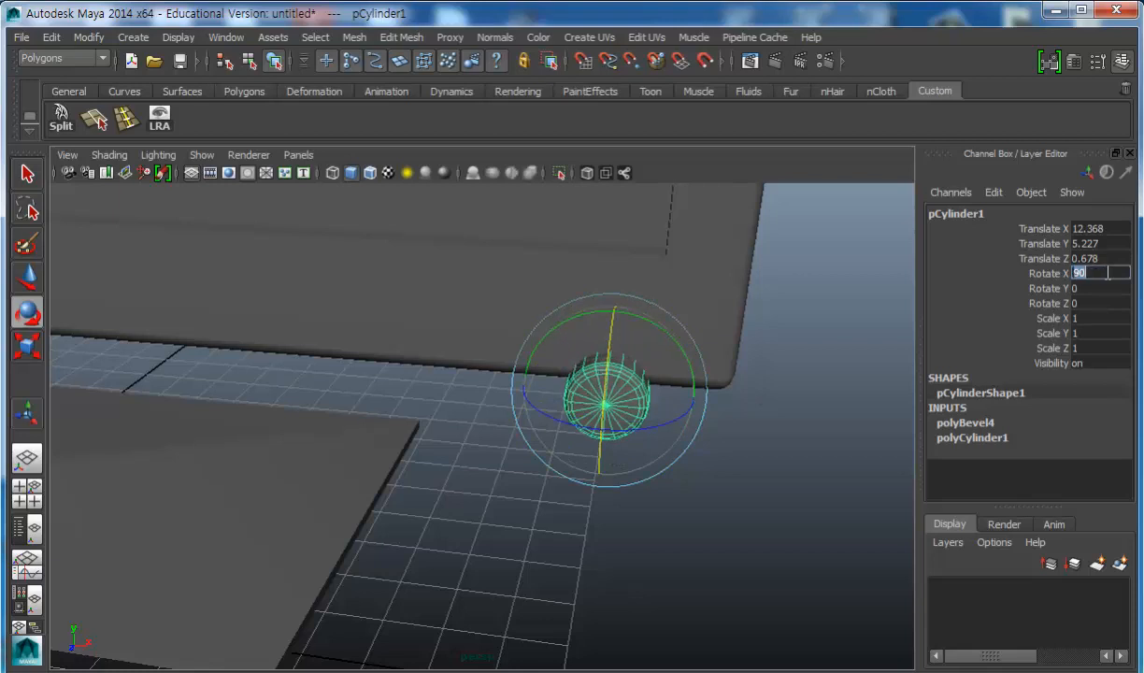
Raise the cylinder to about 6.07 in Translate Y and sink it into the bezel at about 0.45 in Translate Z.
left_click_drag(620, 453, 474, 389, "alt")
key("w")
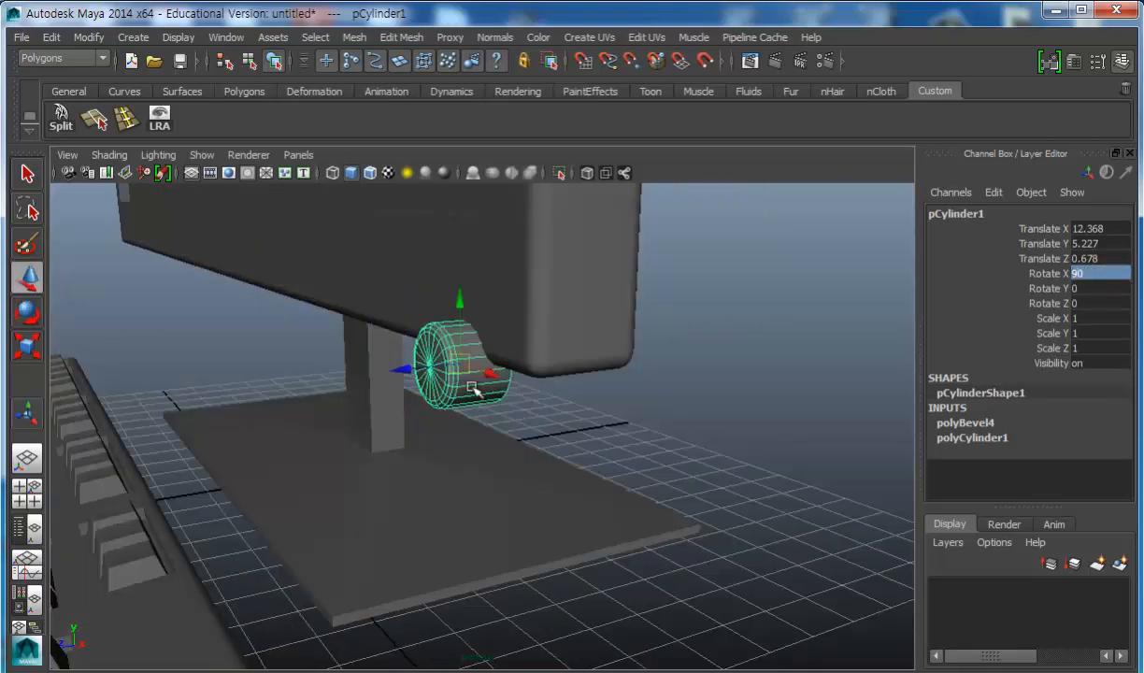
left_click_drag(457, 303, 457, 220)
right_click_drag(378, 400, 459, 383, "alt")
middle_click_drag(458, 384, 395, 425, "alt")
right_click_drag(395, 425, 414, 438, "alt")
left_click_drag(371, 376, 337, 364, "alt")
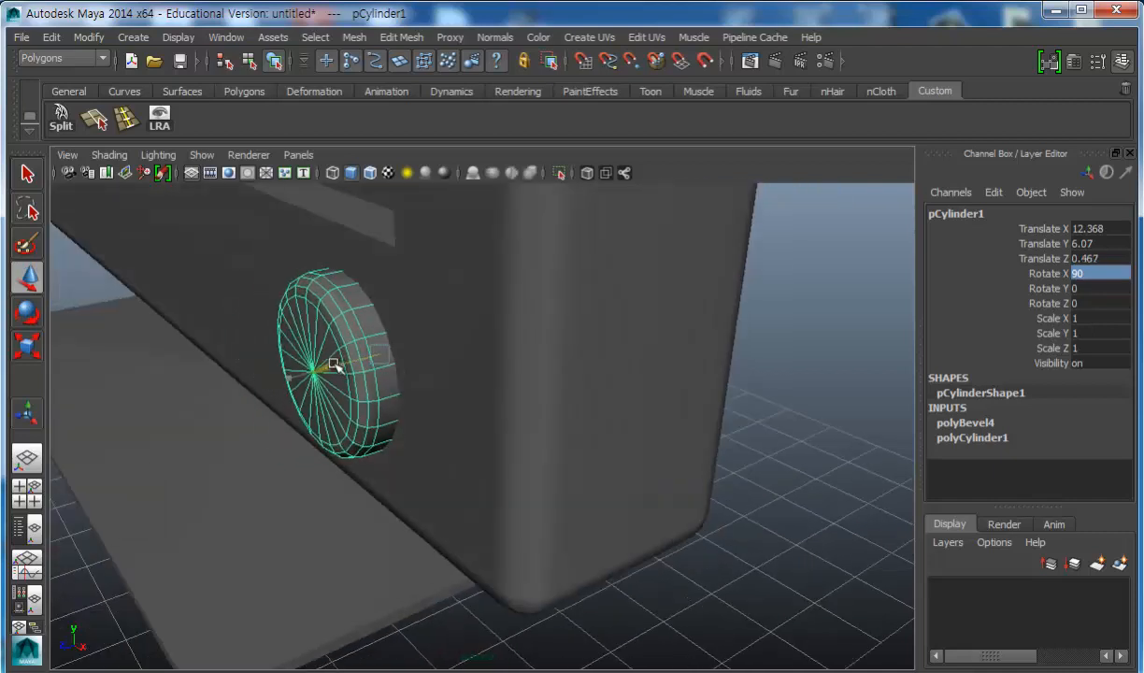
mouse_move(412, 383)
left_mouse_down("alt")
mouse_move(357, 388)
mouse_move(429, 383)
mouse_move(404, 381)
left_mouse_up("alt")
left_click_drag(359, 348, 357, 347)
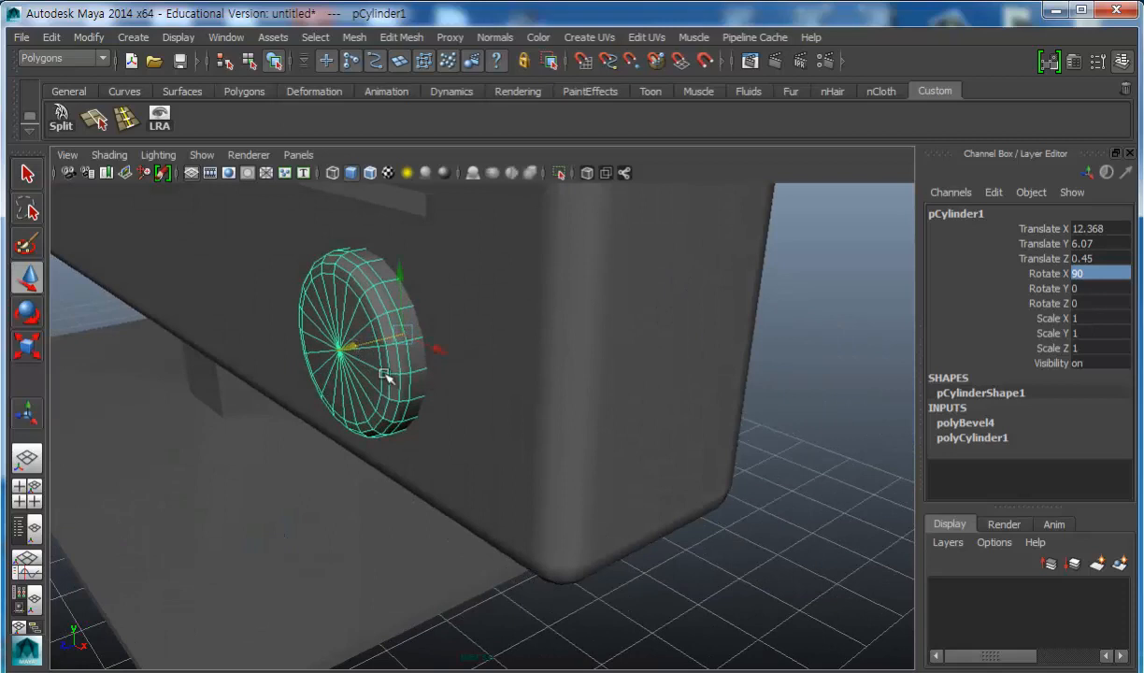
Duplicate the button cylinder in place and scale the copy uniformly to about 1.063.
key("ctrl+d")
key("r")
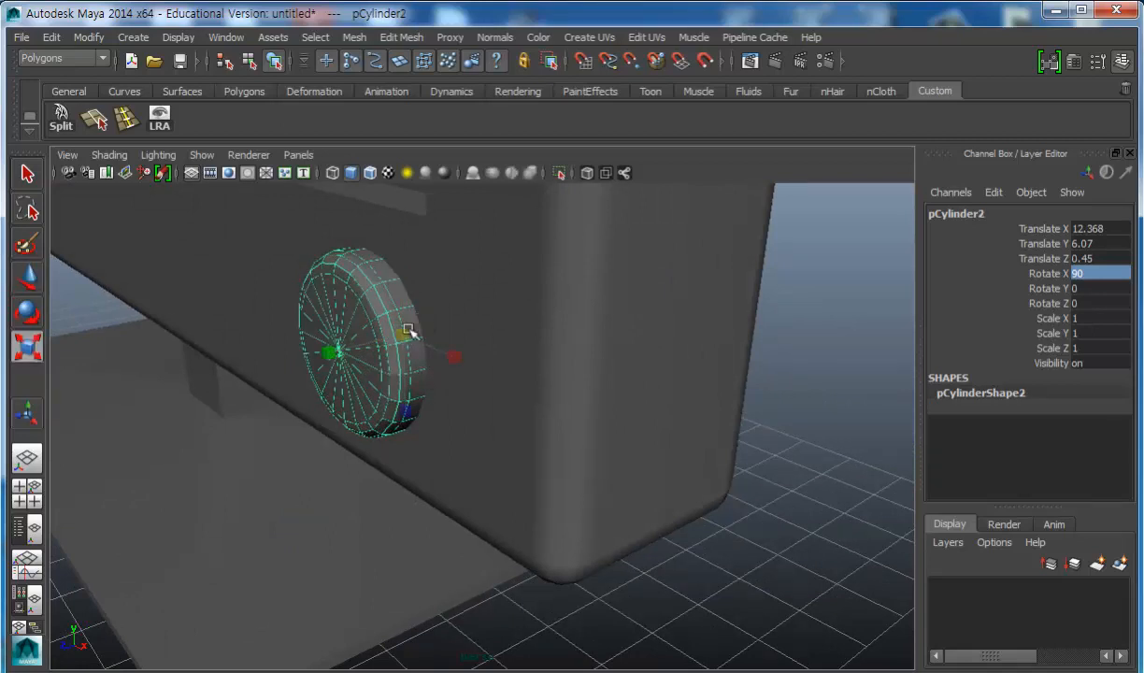
left_click_drag(403, 335, 412, 334)
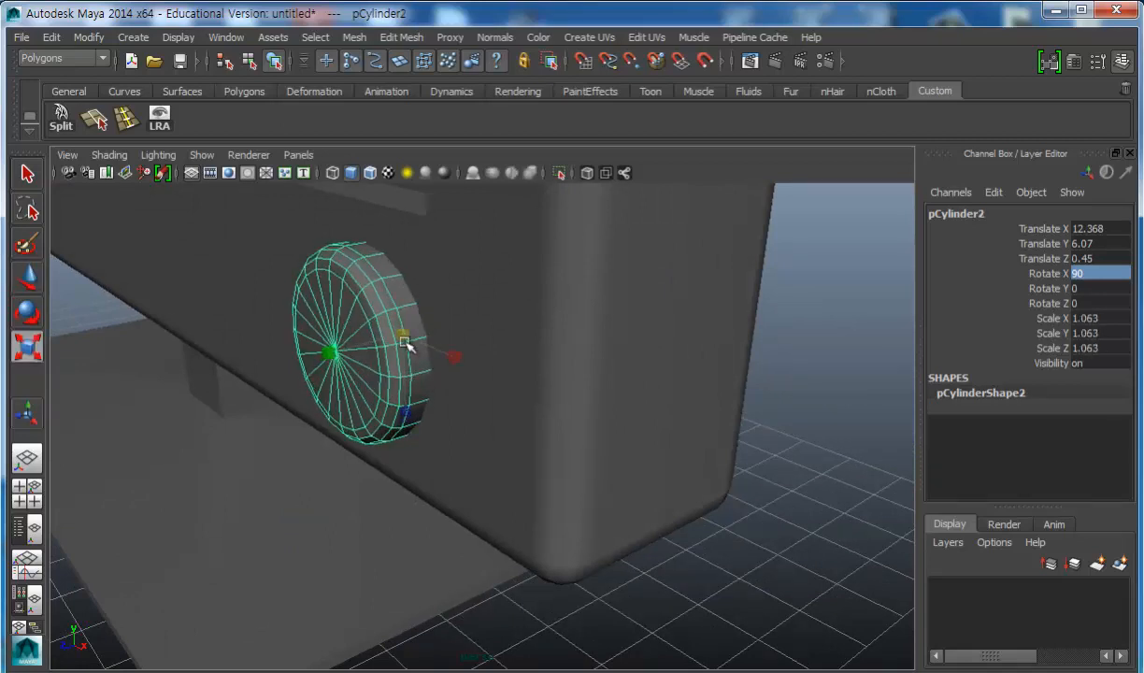
Subtract the enlarged cylinder copy from the monitor with a Boolean Difference to cut a recess around the button.
left_click(502, 334)
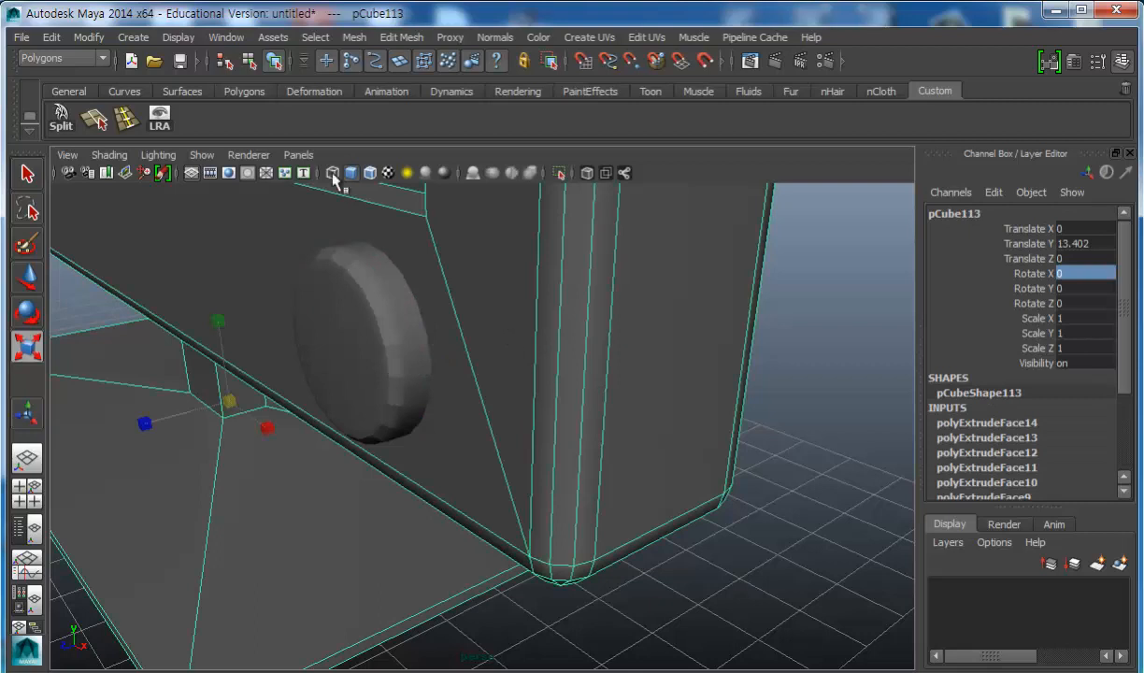
left_click(361, 294)
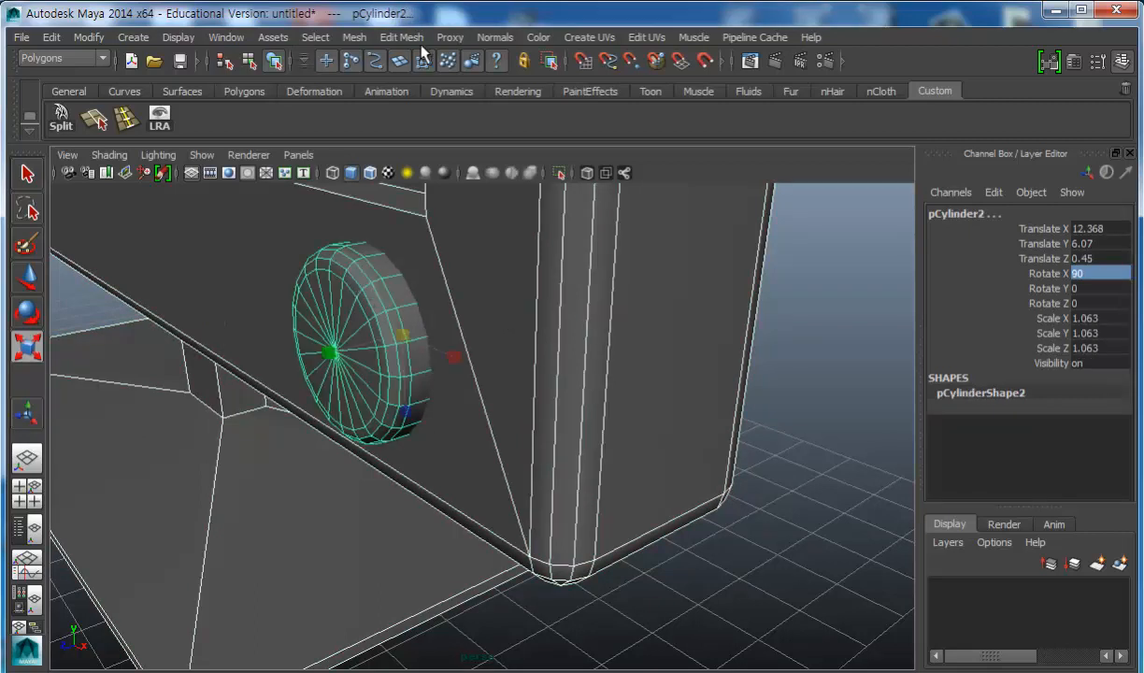
left_click(354, 40)
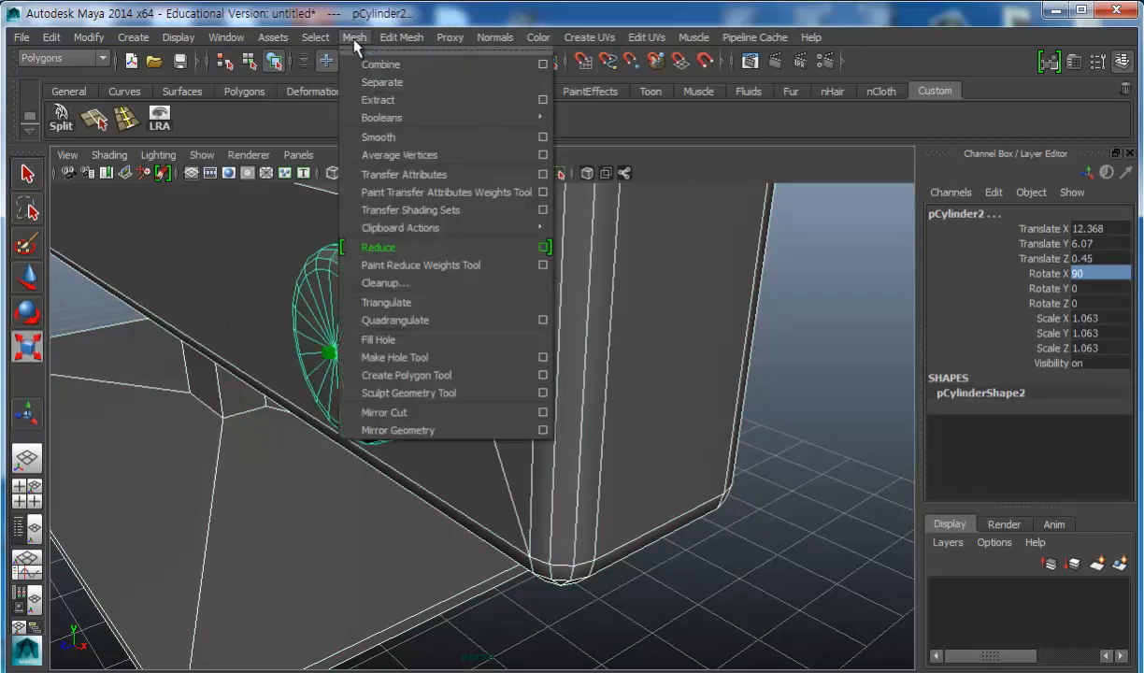
mouse_move(411, 116)
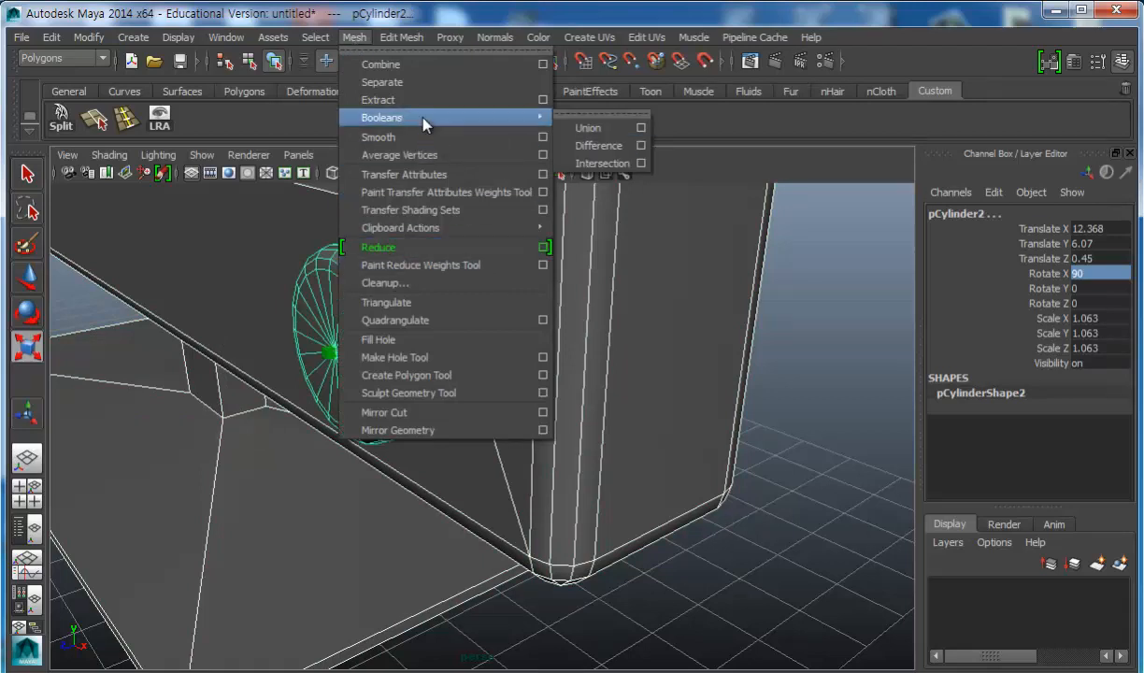
left_click(581, 147)
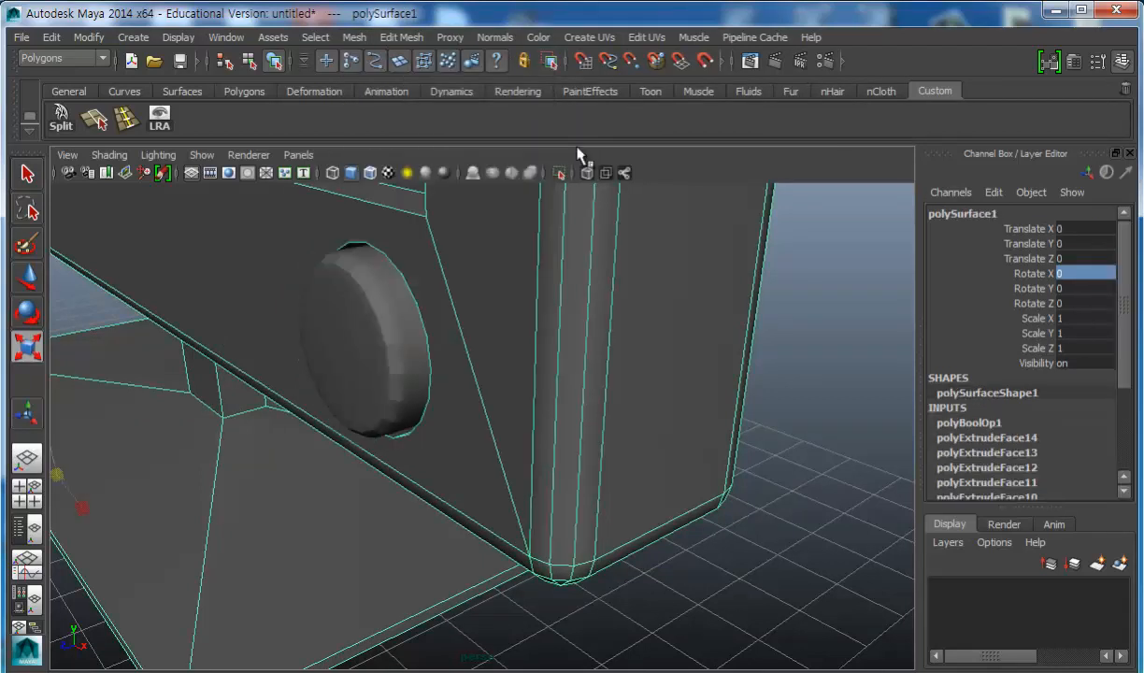
Parent the round button cylinder to the monitor so both are selected as one object.
right_click_drag(465, 409, 286, 394, "alt")
left_click_drag(458, 416, 558, 498, "alt")
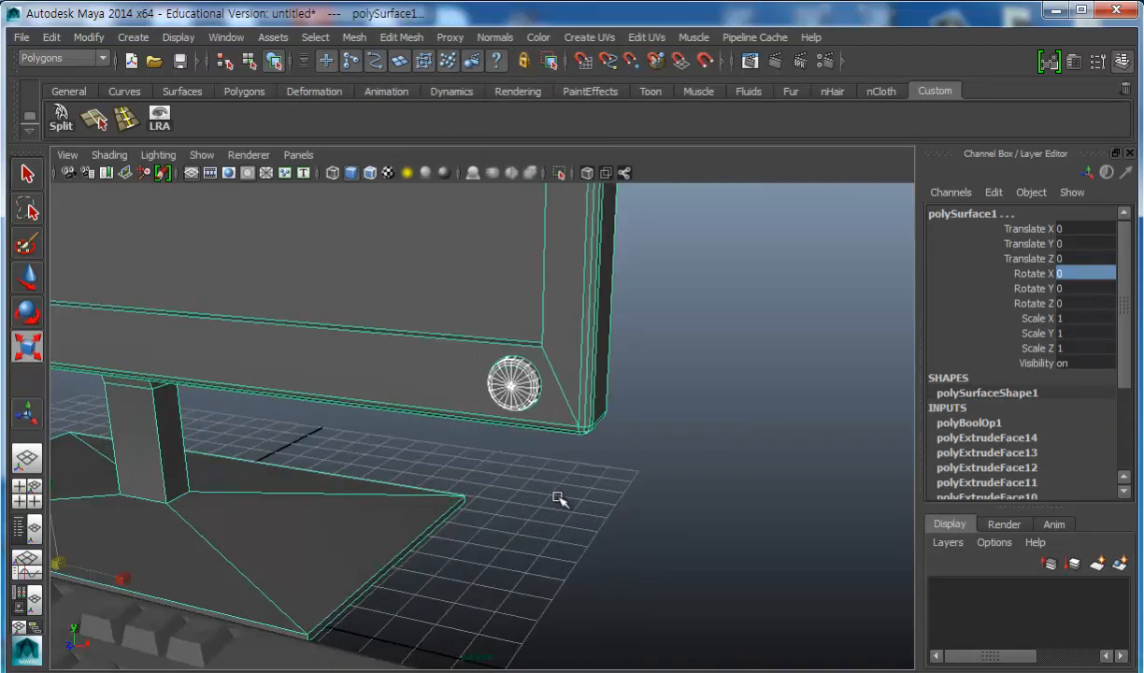
left_click(627, 451)
left_click(520, 397)
left_click(545, 257, "shift")
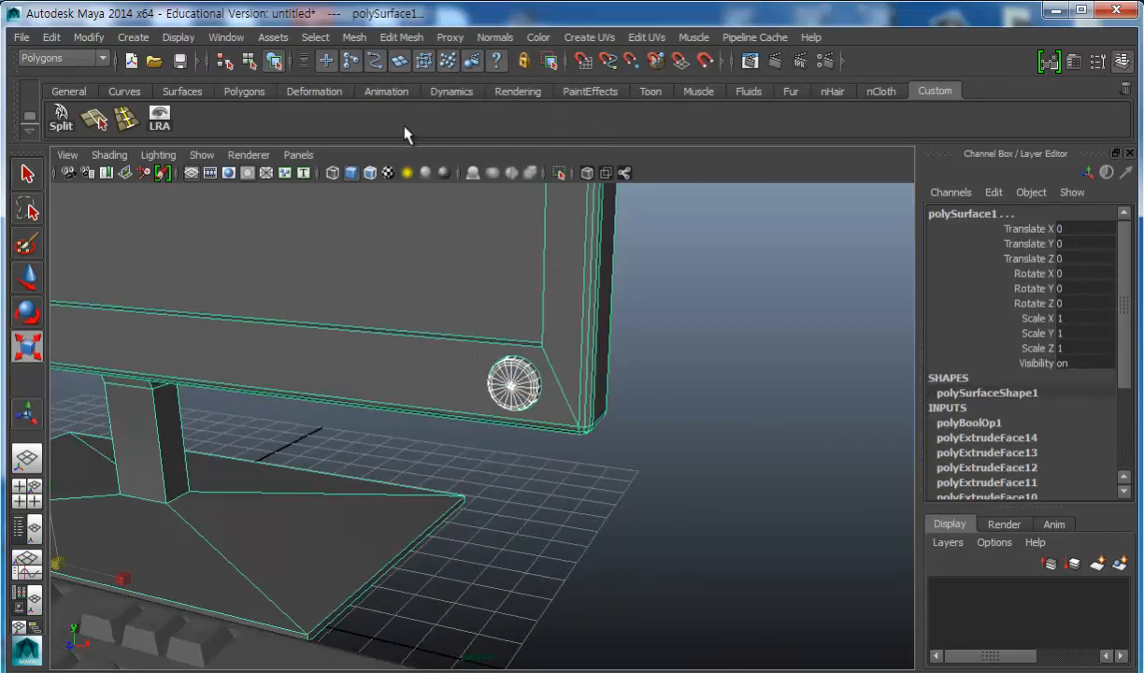
left_click(53, 36)
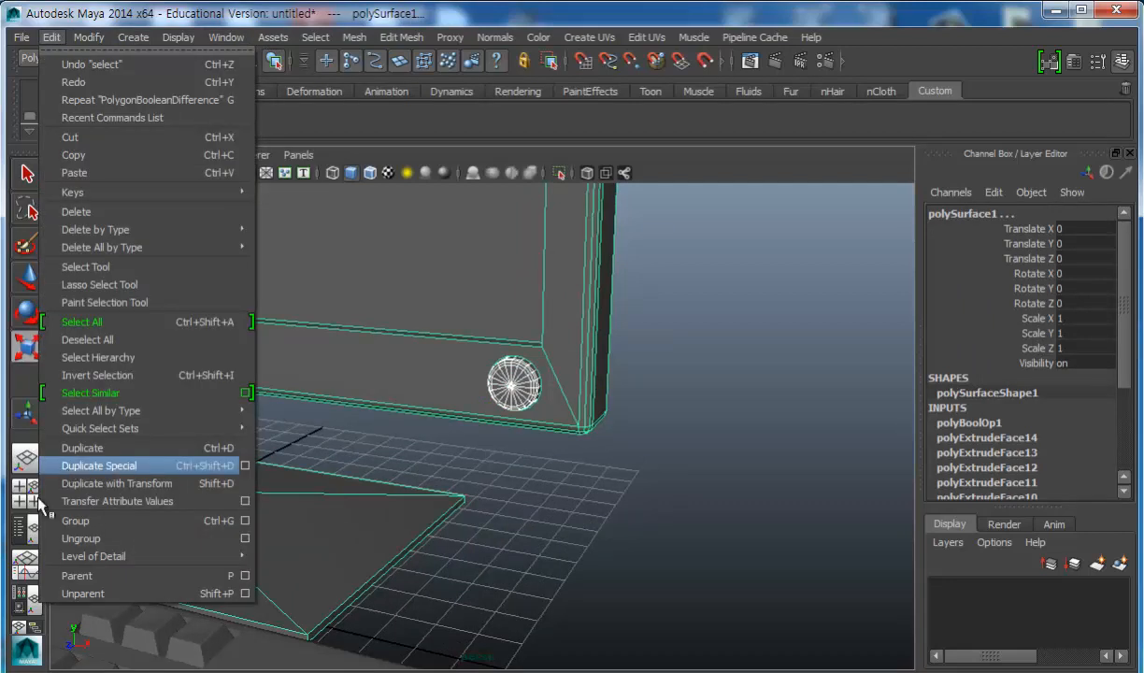
left_click(79, 575)
left_click(720, 479)
left_click(546, 377)
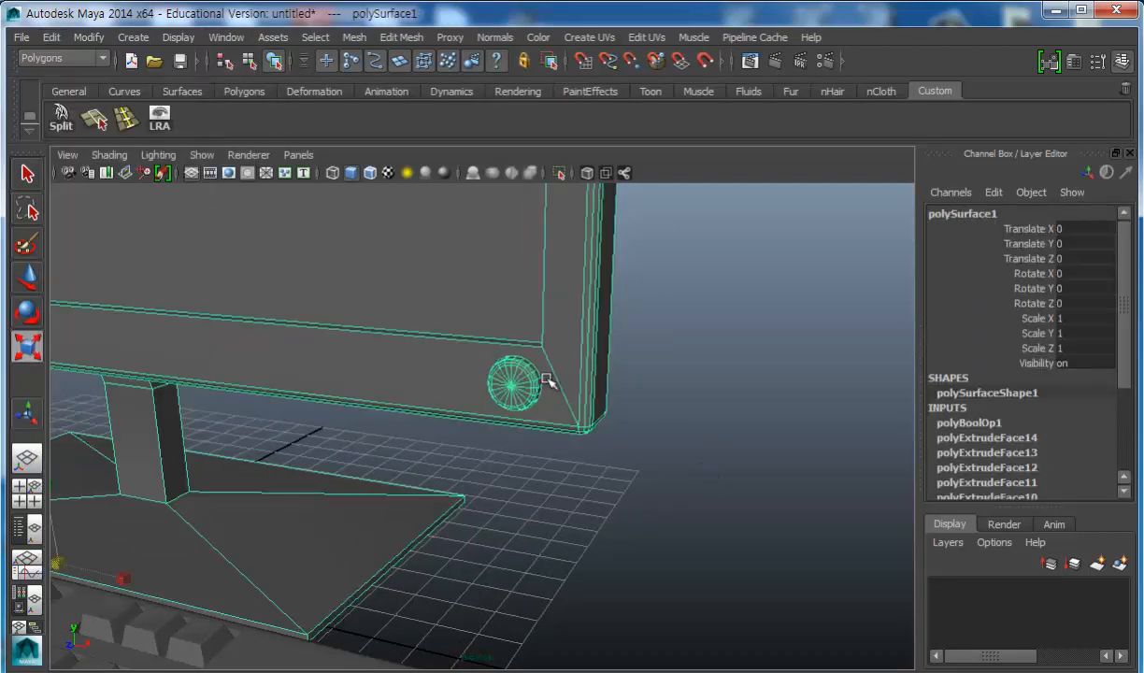
Create a polygon sphere on the grid between the monitor stand and the keyboard.
scroll(514, 436, "down", 8)
mouse_move(514, 435)
left_mouse_down("alt")
mouse_move(452, 430)
mouse_move(506, 442)
left_mouse_up("alt")
scroll(506, 442, "up", 8)
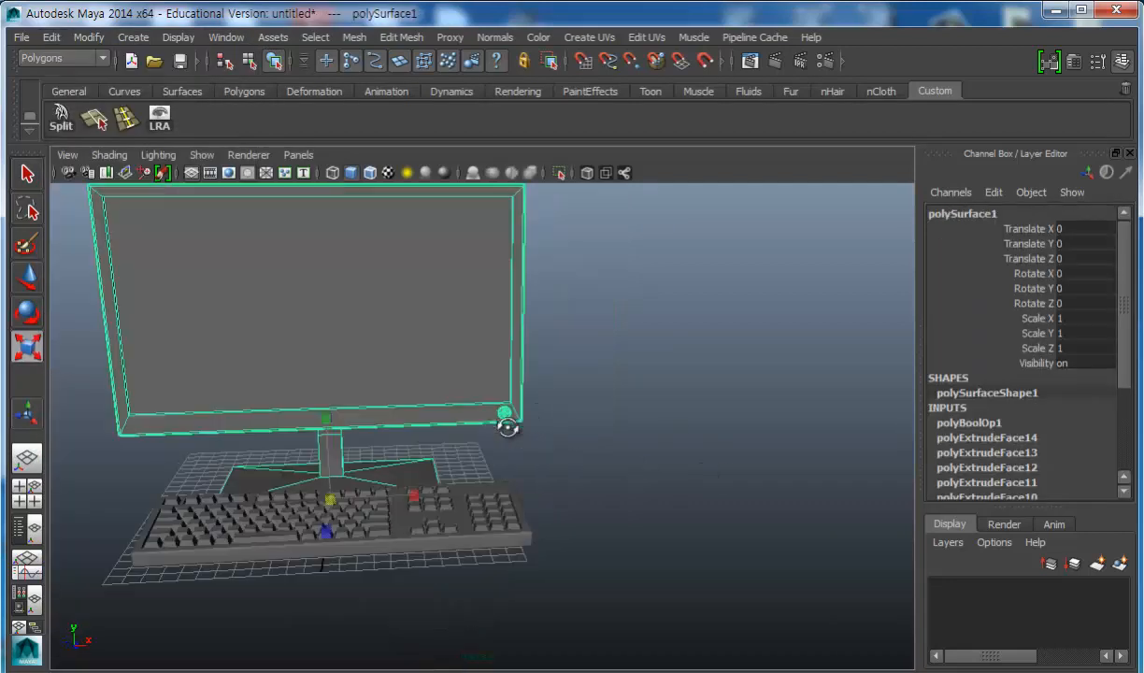
left_click_drag(509, 484, 504, 456, "alt")
scroll(521, 406, "up", 4)
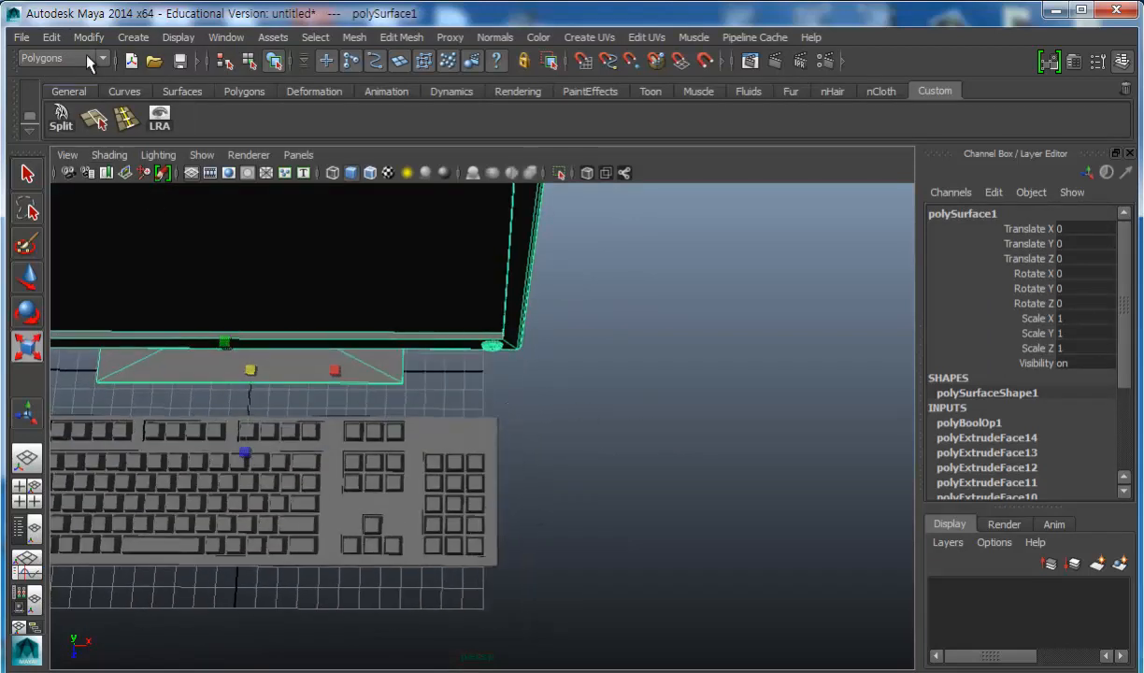
left_click(132, 37)
mouse_move(152, 81)
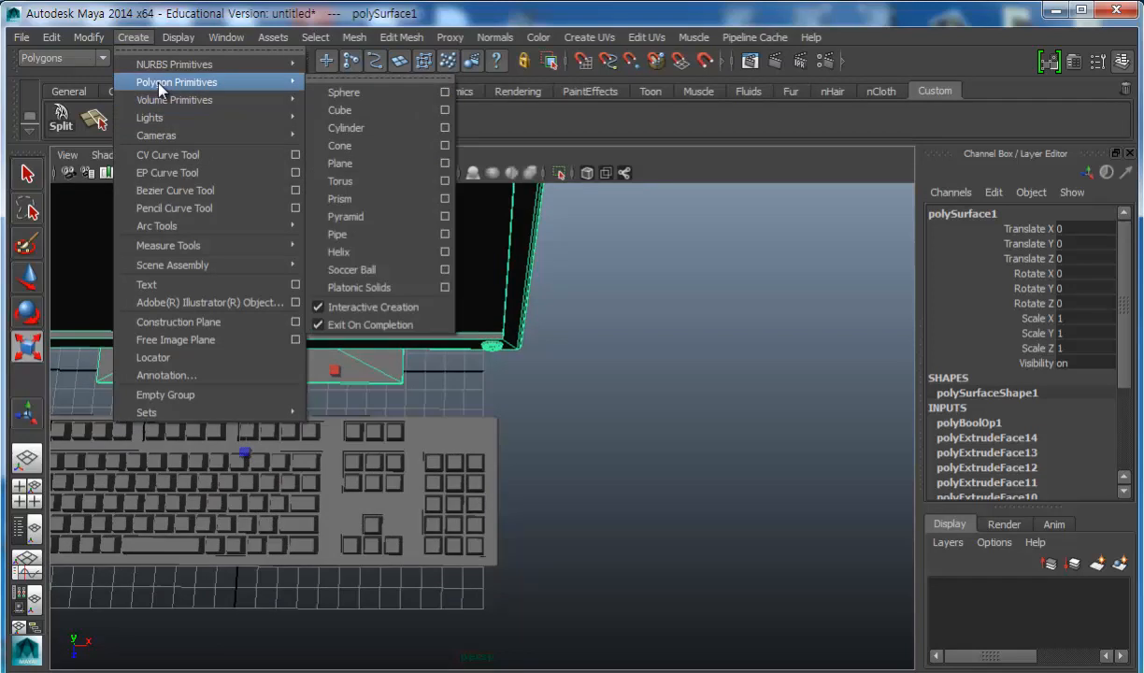
left_click(344, 91)
left_click_drag(547, 395, 534, 428, "alt")
right_click_drag(394, 400, 435, 434, "alt")
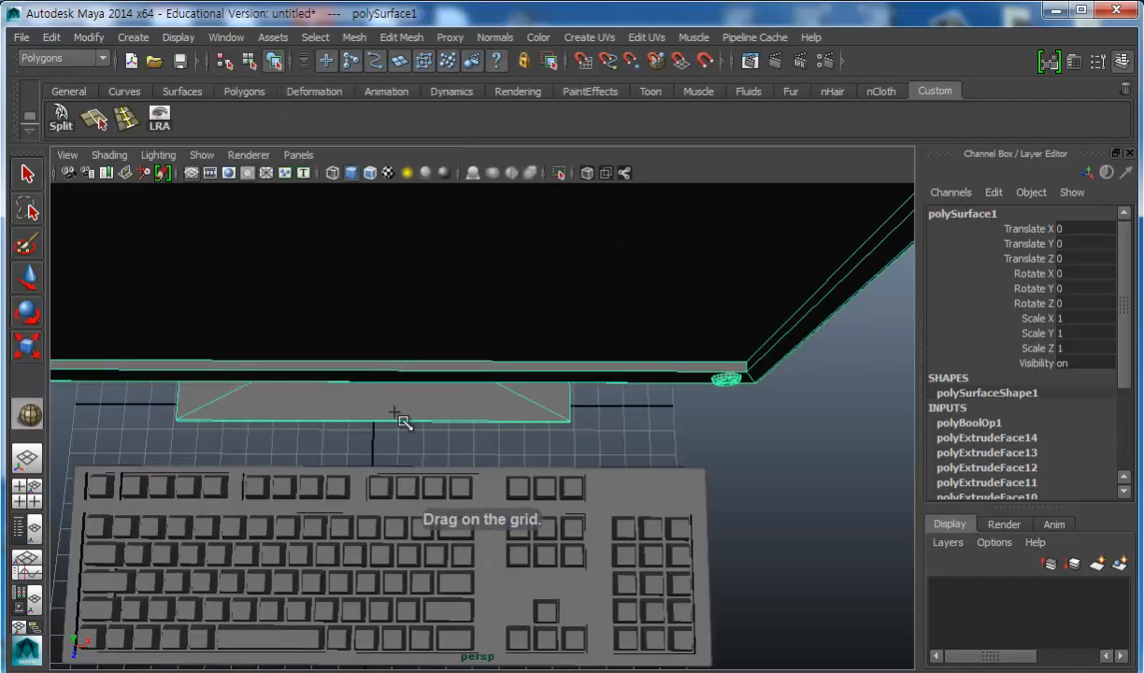
left_click_drag(375, 390, 410, 402)
key("r")
Move the monitor and keyboard together along X, away from the sphere, to about 23.45 in the keyboard's Translate X.
right_click_drag(556, 495, 484, 452, "alt")
left_click_drag(484, 452, 365, 381, "alt")
right_click_drag(366, 381, 559, 450, "alt")
middle_click_drag(491, 385, 513, 416, "alt")
right_click_drag(513, 415, 423, 355, "alt")
left_click_drag(422, 355, 553, 416, "alt")
left_click(564, 437)
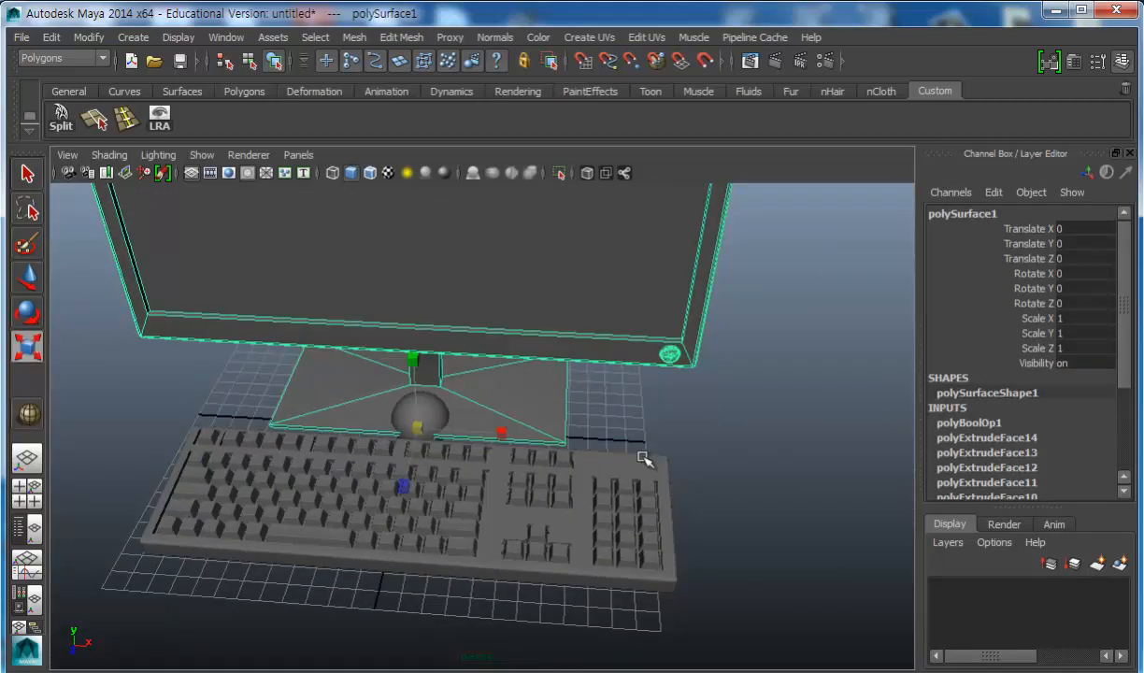
left_click(644, 499, "shift")
left_click_drag(483, 453, 501, 429, "alt")
key("w")
left_click_drag(501, 515, 963, 508)
scroll(517, 505, "up", 4)
middle_click_drag(547, 460, 689, 458, "alt")
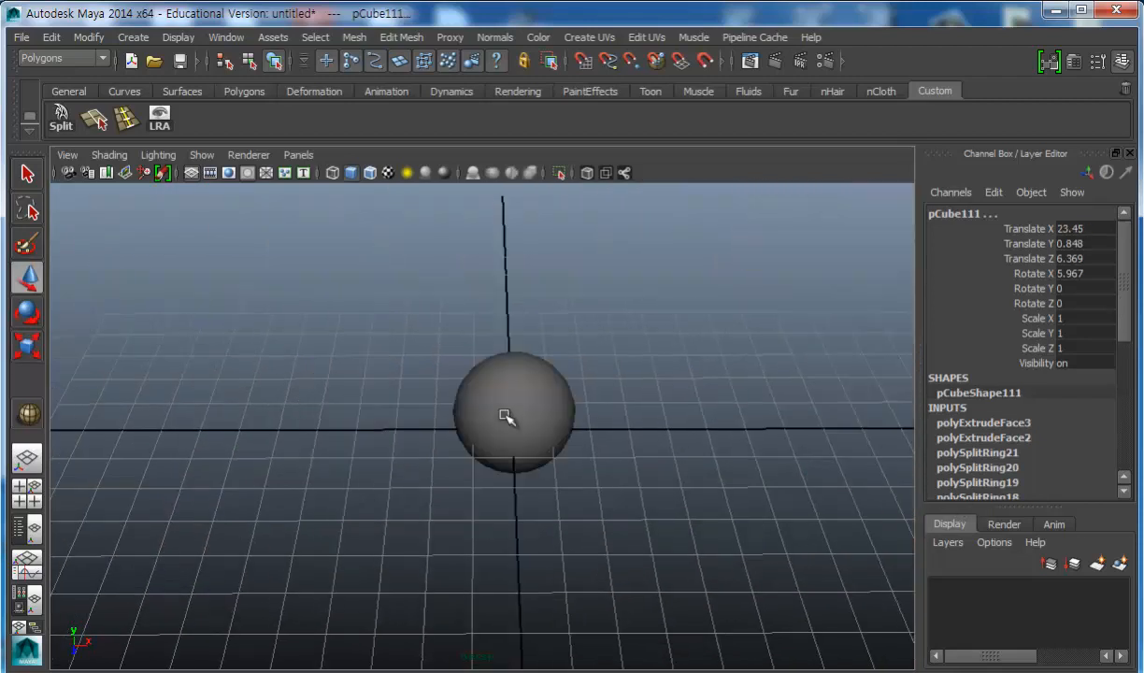
Rotate the sphere to 90 in Rotate X and centre it at the origin with Translate X, Y and Z at 0.
left_click(506, 419)
left_click_drag(590, 469, 563, 492, "alt")
key("e")
left_click_drag(523, 421, 477, 472)
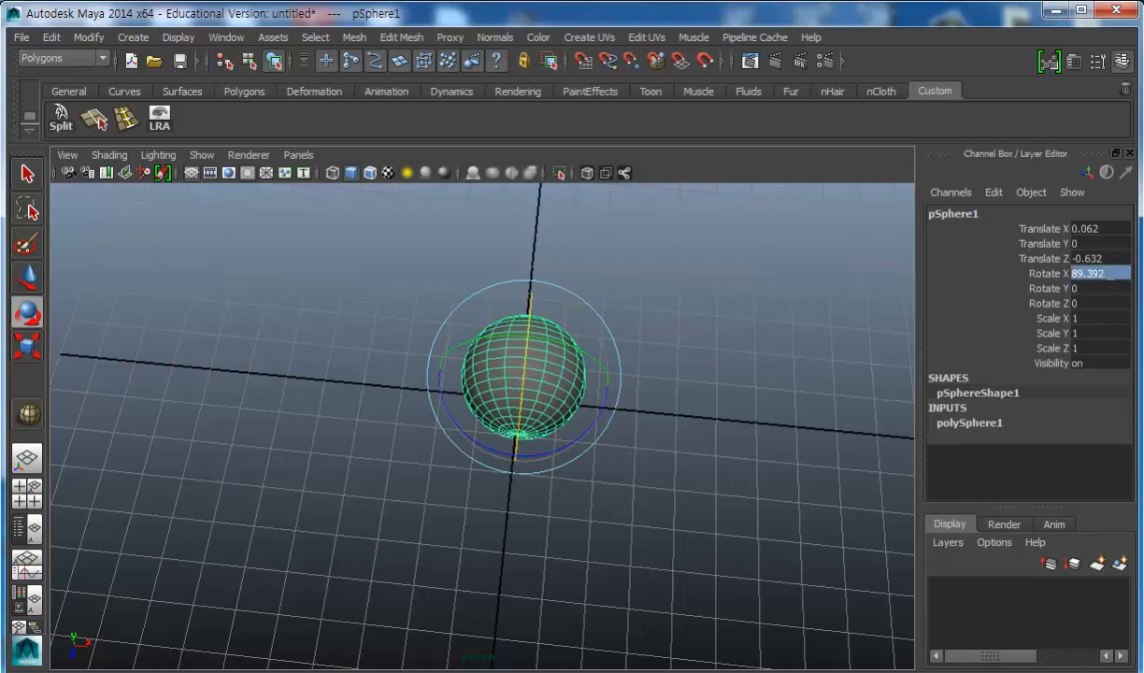
left_click(1097, 227)
type("01")
key("Tab")
type("0")
key("Tab")
type("0")
key("Return")
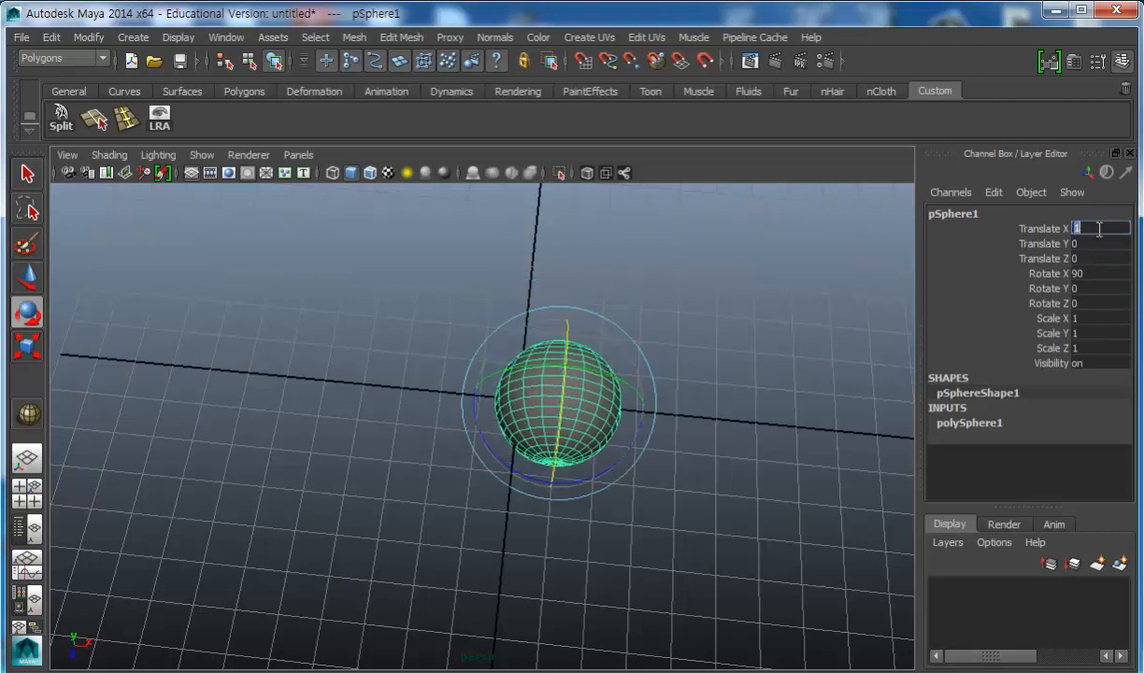
left_click(1099, 229)
type("0")
key("Return")
Select all faces of the sphere's lower half in the side view.
left_click_drag(427, 416, 396, 381, "alt")
middle_click_drag(559, 381, 526, 283, "alt")
right_click_drag(509, 323, 546, 414, "alt")
middle_click_drag(596, 408, 556, 402, "alt")
left_click_drag(556, 402, 529, 238, "alt")
right_click_drag(529, 237, 589, 217)
left_click_drag(490, 314, 612, 302, "alt")
left_click_drag(500, 376, 477, 369, "alt")
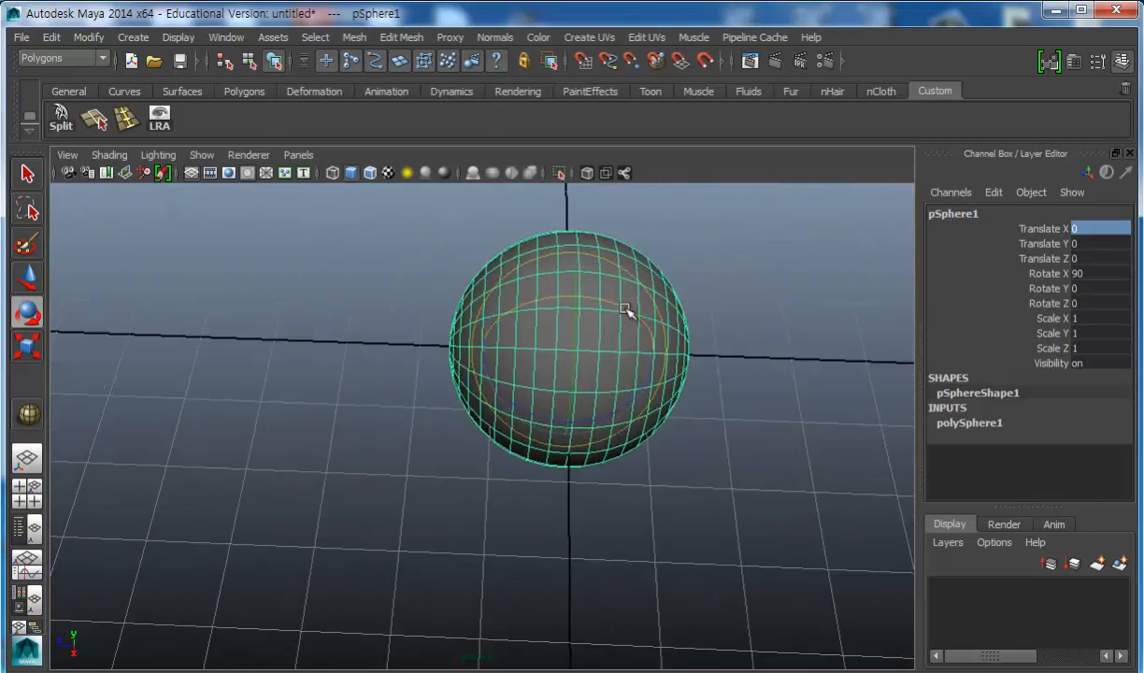
key("r")
left_click_drag(575, 314, 606, 331, "alt")
key("space")
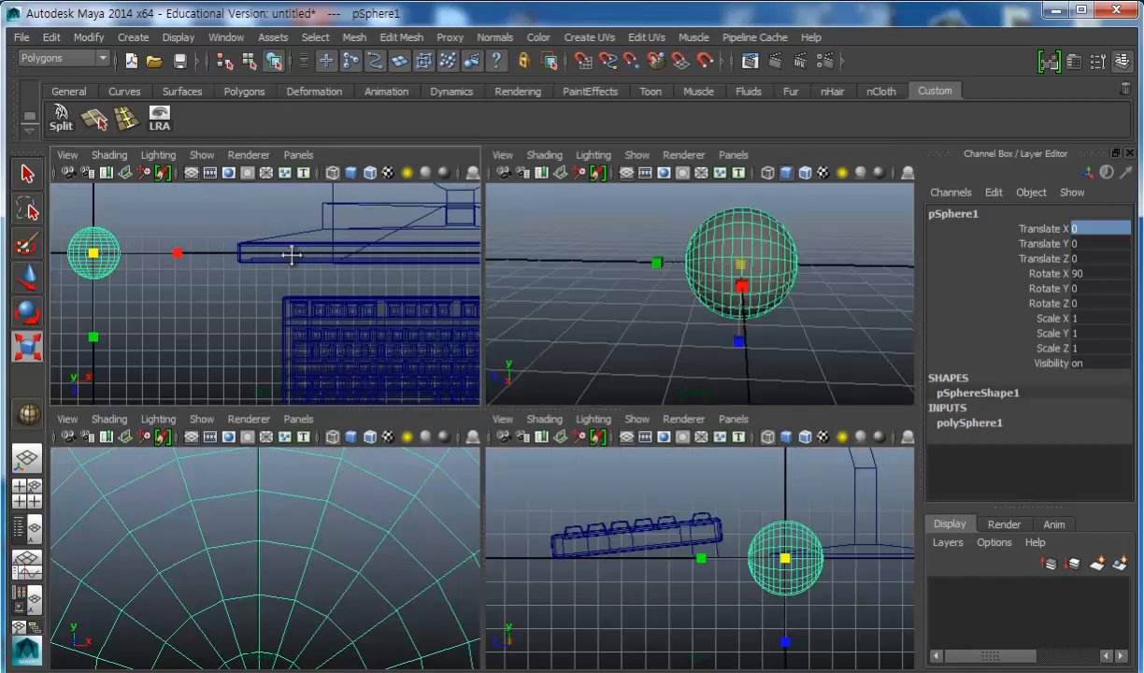
middle_click_drag(224, 262, 296, 260, "alt")
key("space")
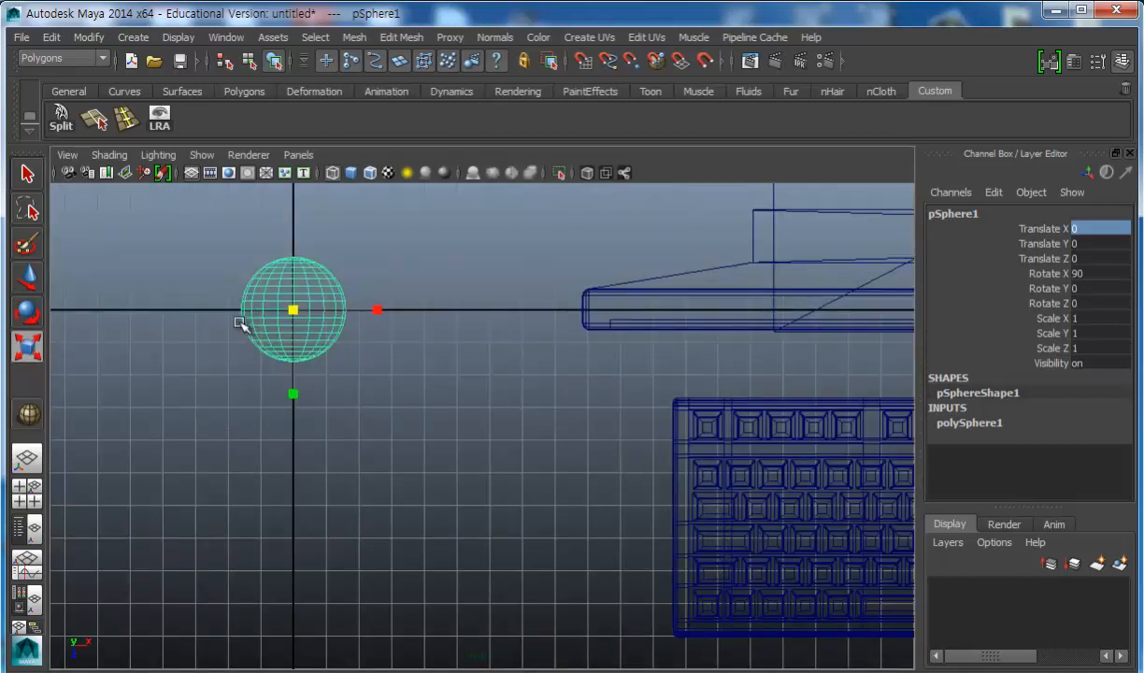
scroll(300, 309, "up", 3)
middle_click_drag(309, 299, 398, 359, "alt")
key("space")
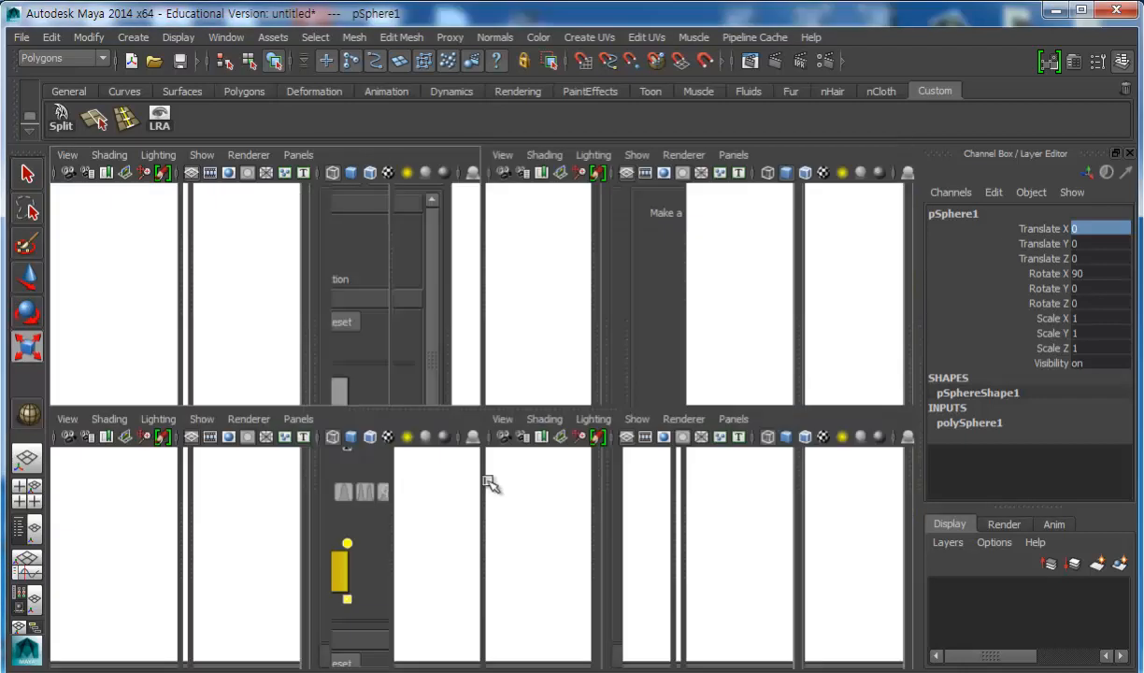
scroll(799, 572, "up", 4)
middle_click_drag(813, 562, 631, 560, "alt")
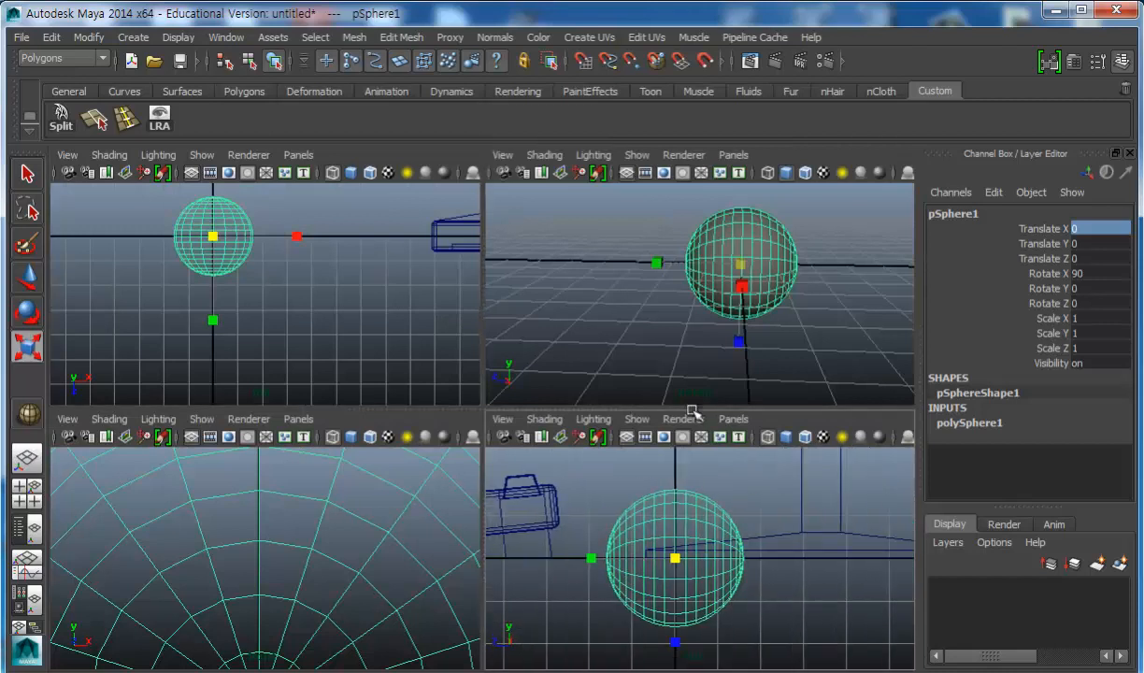
right_click_drag(711, 532, 767, 626)
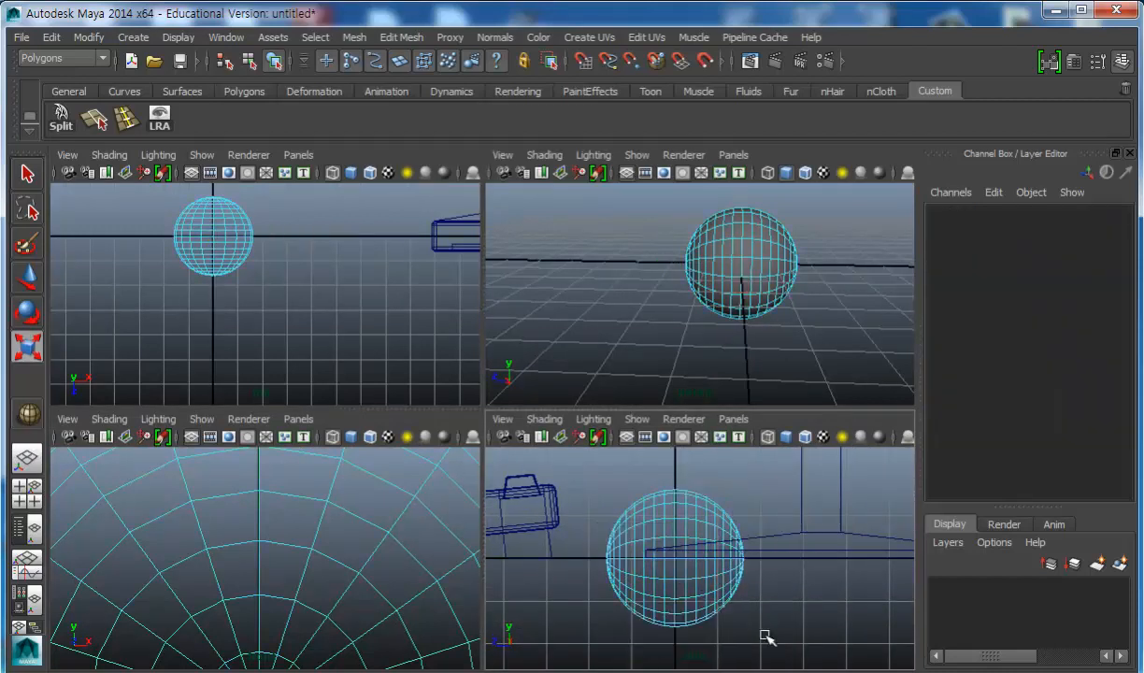
left_click_drag(829, 655, 505, 562)
Scale the sphere's lower half faces vertically until they form a flat base.
left_click_drag(874, 305, 619, 256, "alt")
scroll(720, 263, "up", 4)
middle_click_drag(727, 266, 664, 284, "alt")
scroll(747, 284, "up", 4)
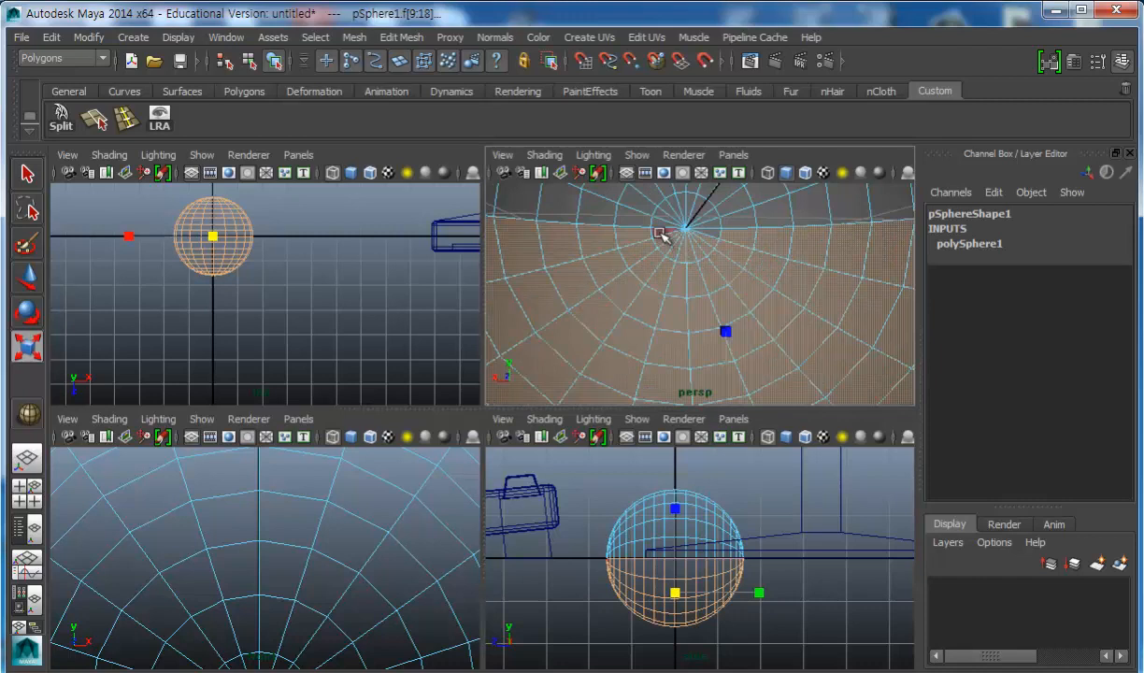
left_click_drag(647, 493, 810, 494, "alt")
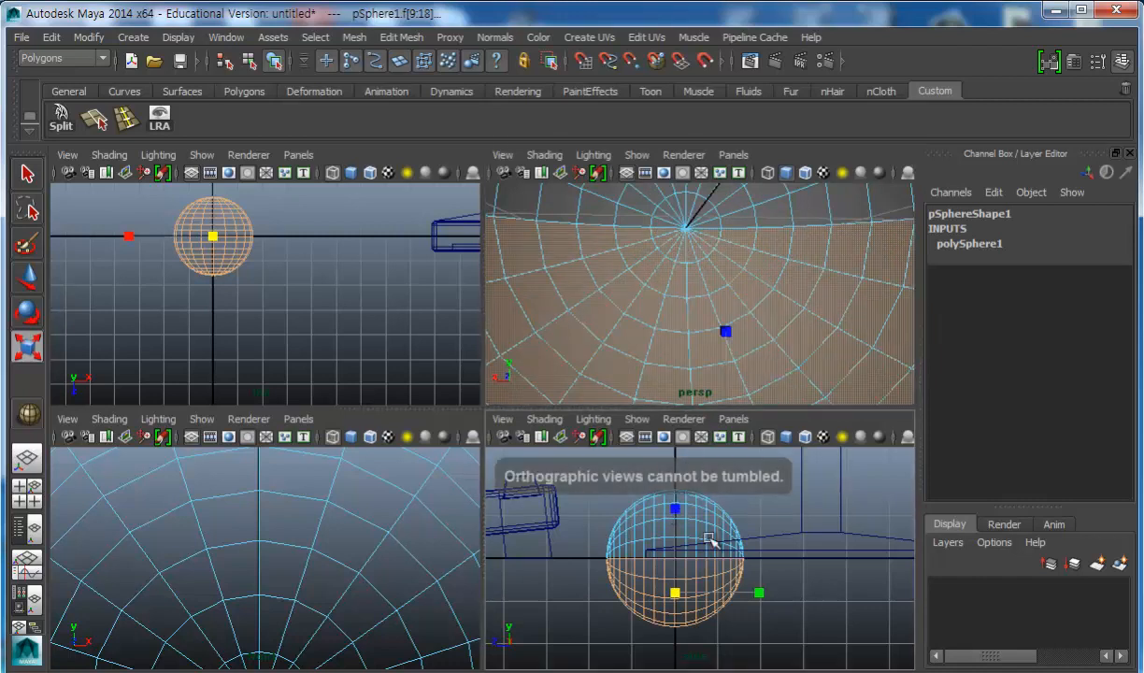
left_click_drag(651, 266, 638, 307, "alt")
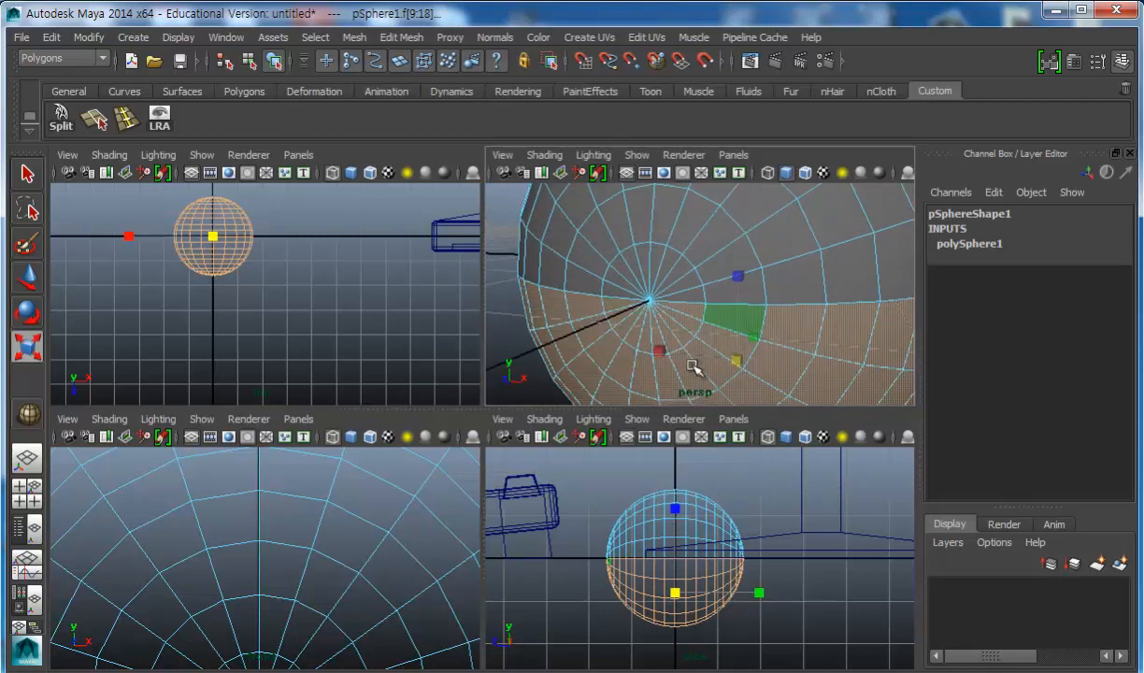
left_click_drag(674, 507, 678, 595)
middle_click_drag(679, 621, 673, 565, "alt")
left_click_drag(669, 626, 669, 539)
Move the flattened base faces up to close the half sphere and snap them to the ground grid line.
key("w")
left_click_drag(667, 477, 667, 450)
scroll(662, 518, "up", 3)
middle_click_drag(662, 519, 692, 589, "alt")
left_click_drag(679, 503, 677, 501)
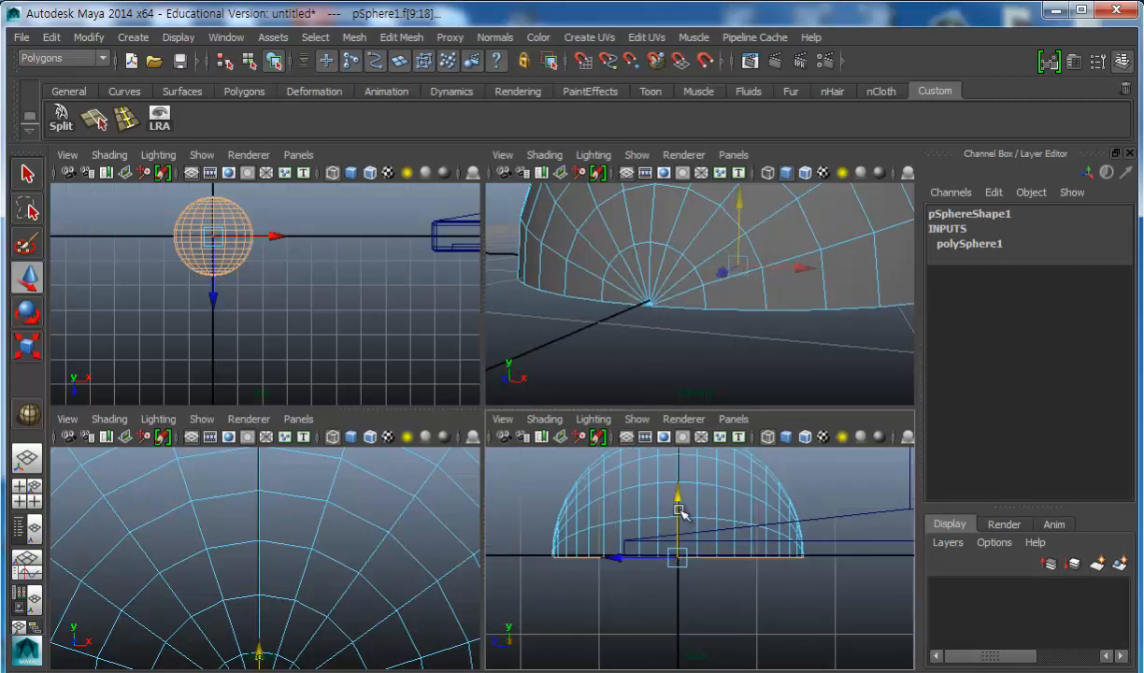
key("x")
left_click_drag(679, 558, 680, 556)
left_click_drag(755, 304, 694, 277, "alt")
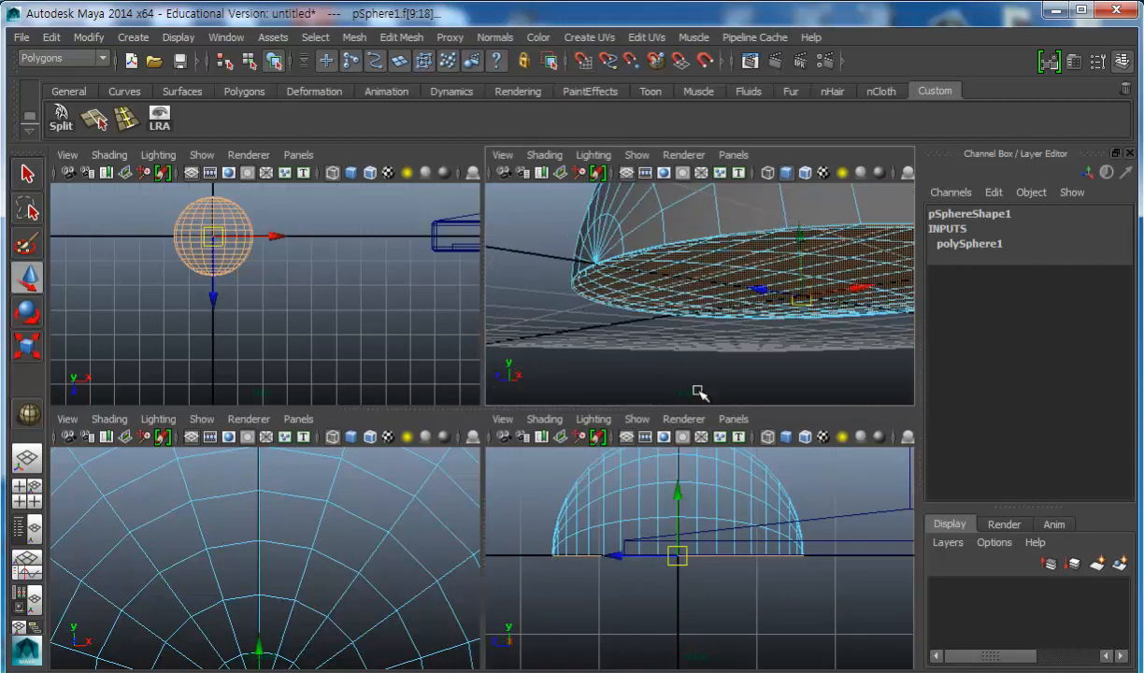
left_click_drag(682, 465, 682, 497)
Narrow and flatten the whole half sphere to about 0.686 in Scale X and 0.528 in Scale Z.
key("space")
left_click_drag(681, 362, 466, 279, "alt")
right_click_drag(467, 278, 540, 252)
left_click_drag(579, 342, 456, 412, "alt")
key("r")
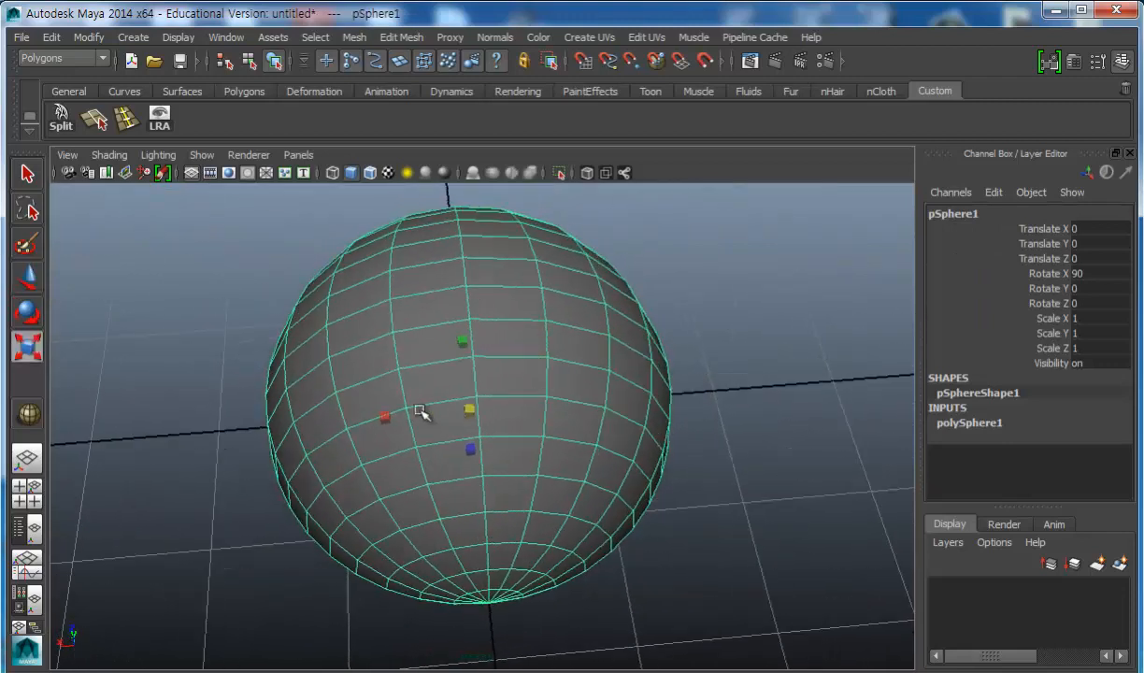
left_click_drag(386, 417, 373, 382)
left_click_drag(493, 498, 388, 393)
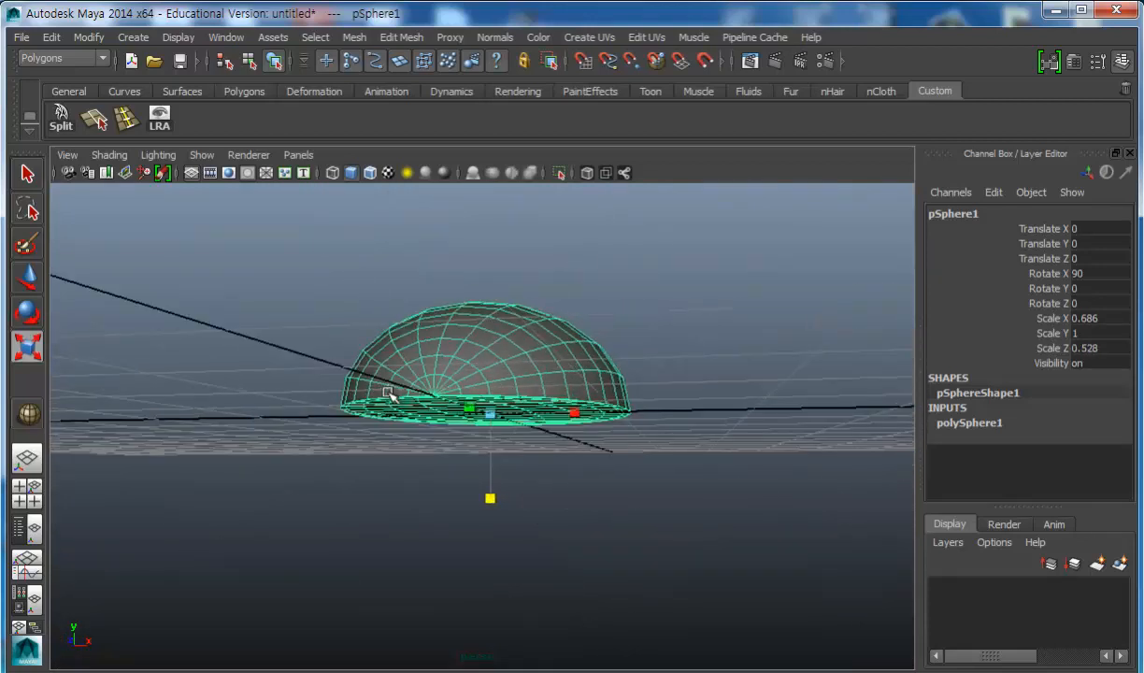
Compress the vertices of the dome's half nearest the monitor side along its length and move them in toward the middle.
left_click_drag(558, 378, 439, 516, "alt")
left_click_drag(478, 445, 363, 445, "alt")
right_click(594, 377)
right_click_drag(549, 375, 541, 376)
left_click_drag(744, 322, 742, 326, "alt")
left_click_drag(560, 492, 478, 622)
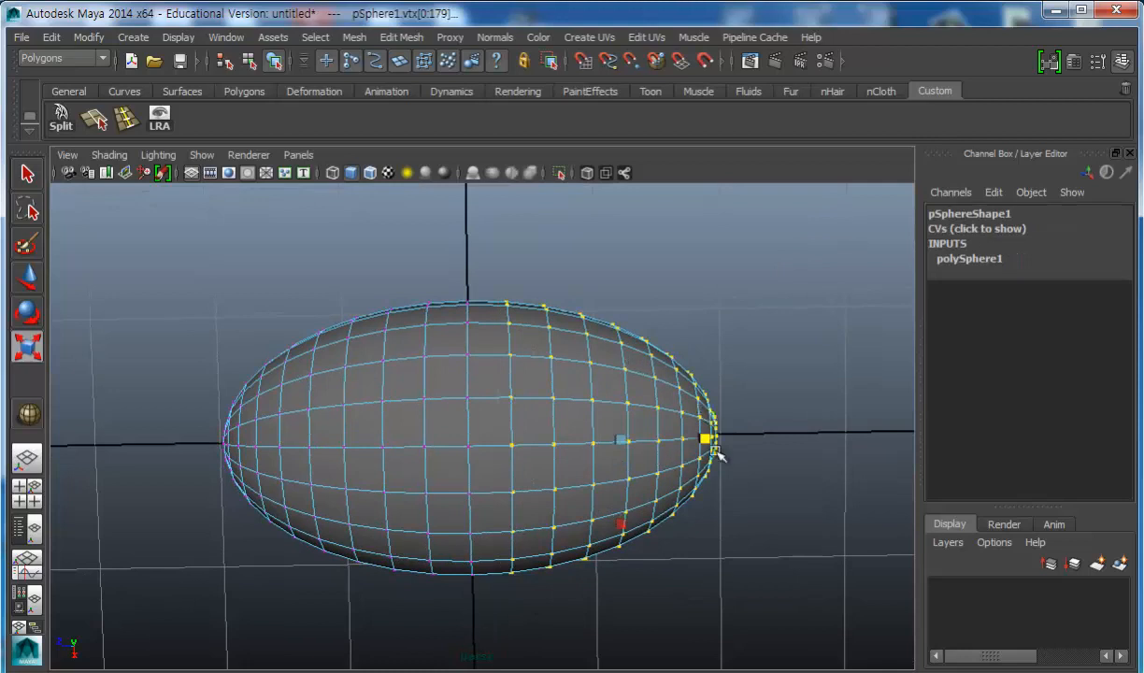
left_click_drag(709, 439, 671, 439)
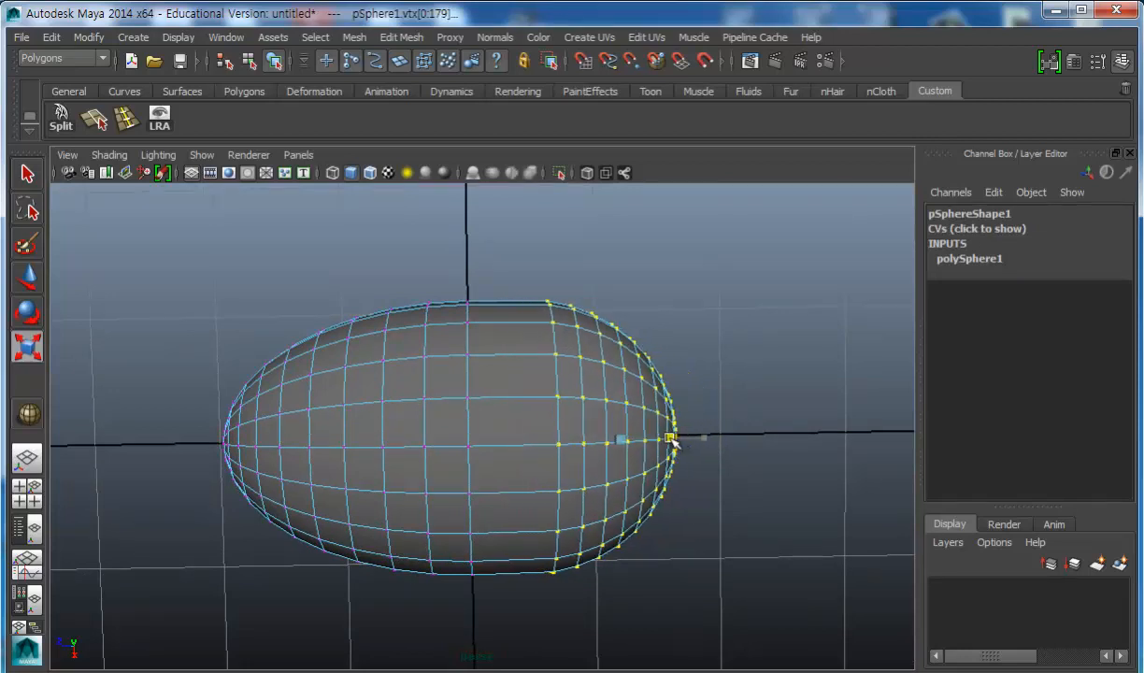
key("w")
left_click_drag(564, 440, 536, 478)
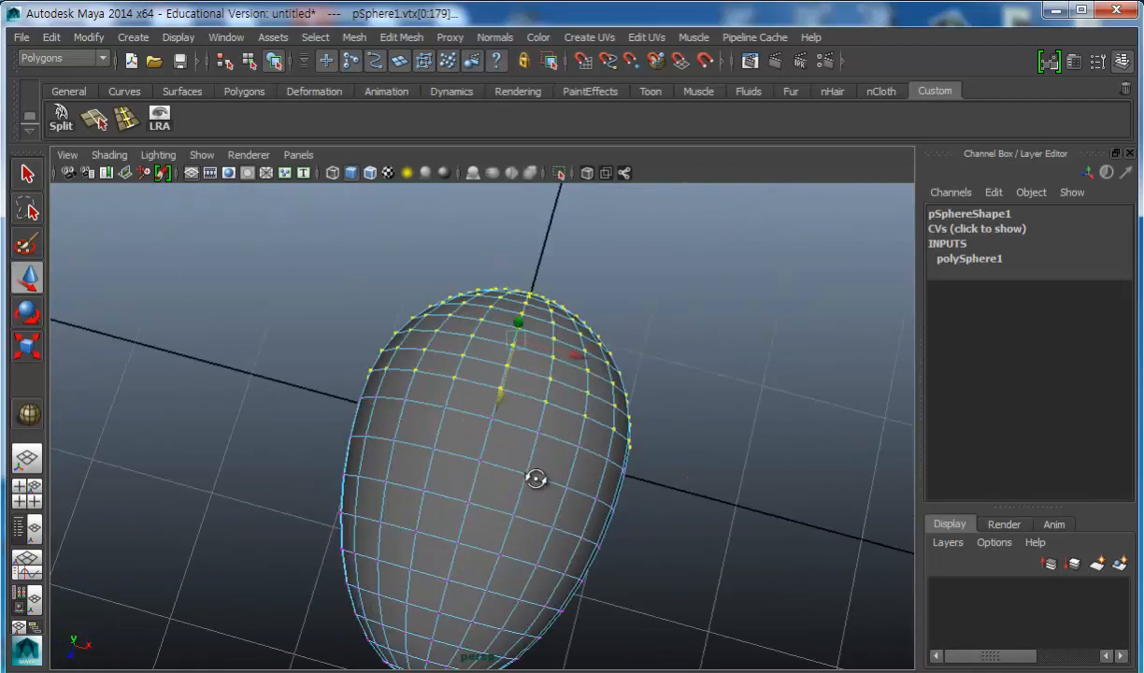
left_click_drag(479, 412, 525, 433, "alt")
left_click(669, 301)
Select the band of upper faces from the dome's middle toward its shorter, rounder end in the side view.
left_click_drag(458, 389, 503, 428, "alt")
right_click_drag(442, 394, 458, 440)
left_click_drag(465, 440, 444, 466, "alt")
left_click_drag(416, 505, 587, 430, "alt")
key("space")
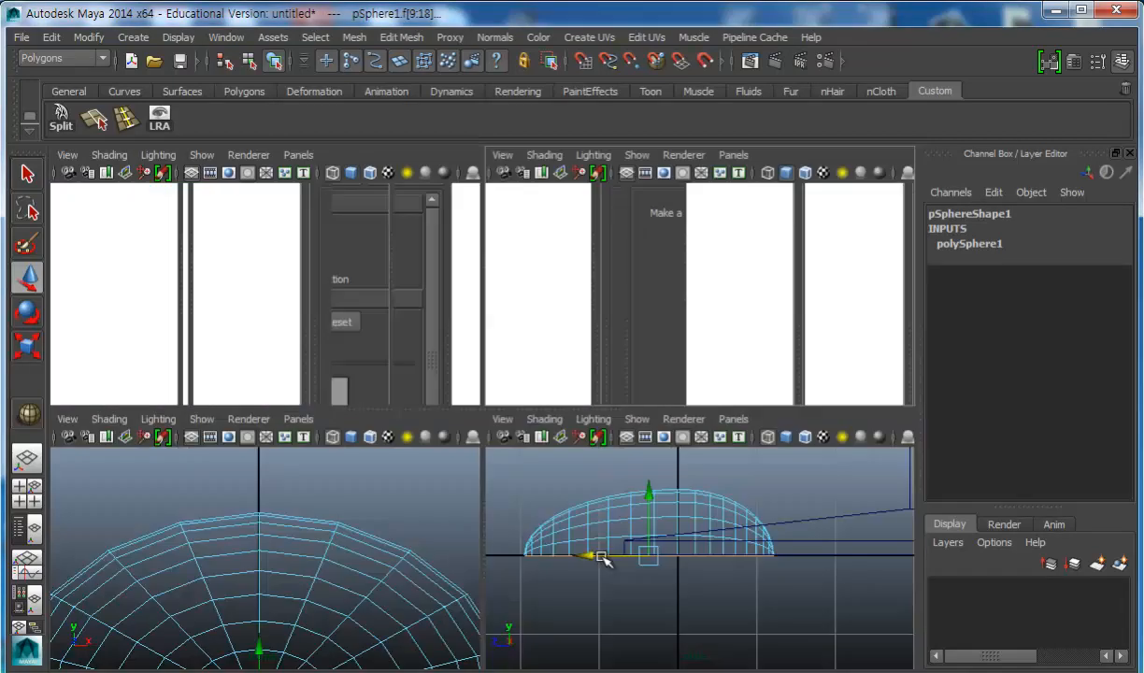
key("space")
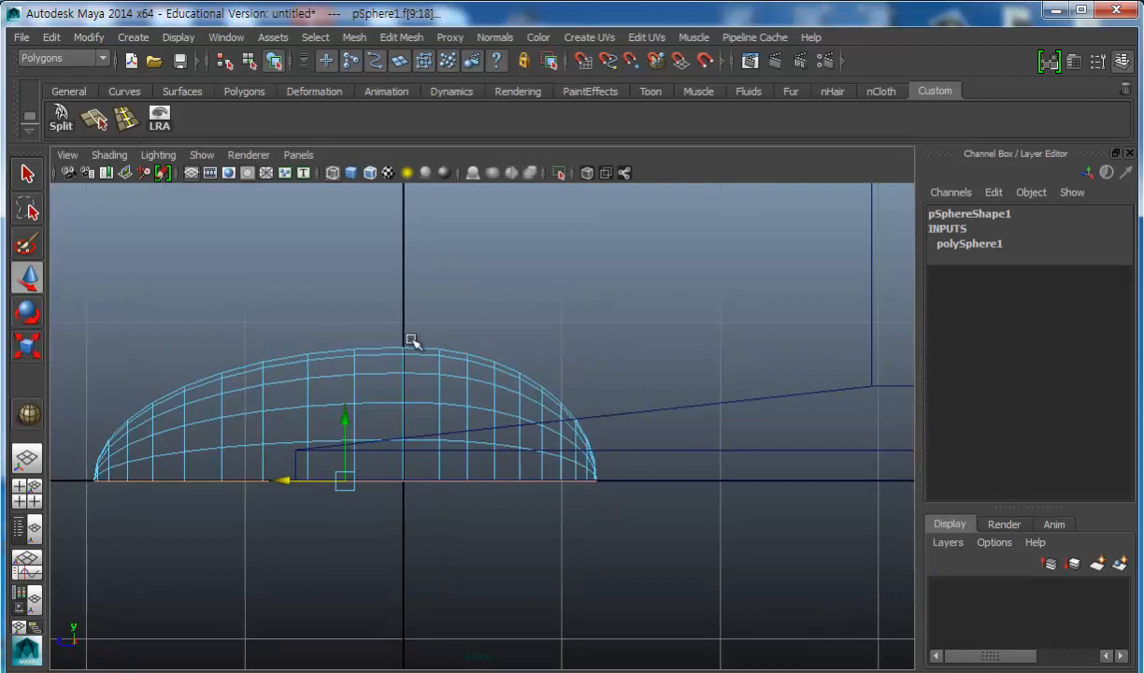
left_click_drag(414, 329, 533, 440)
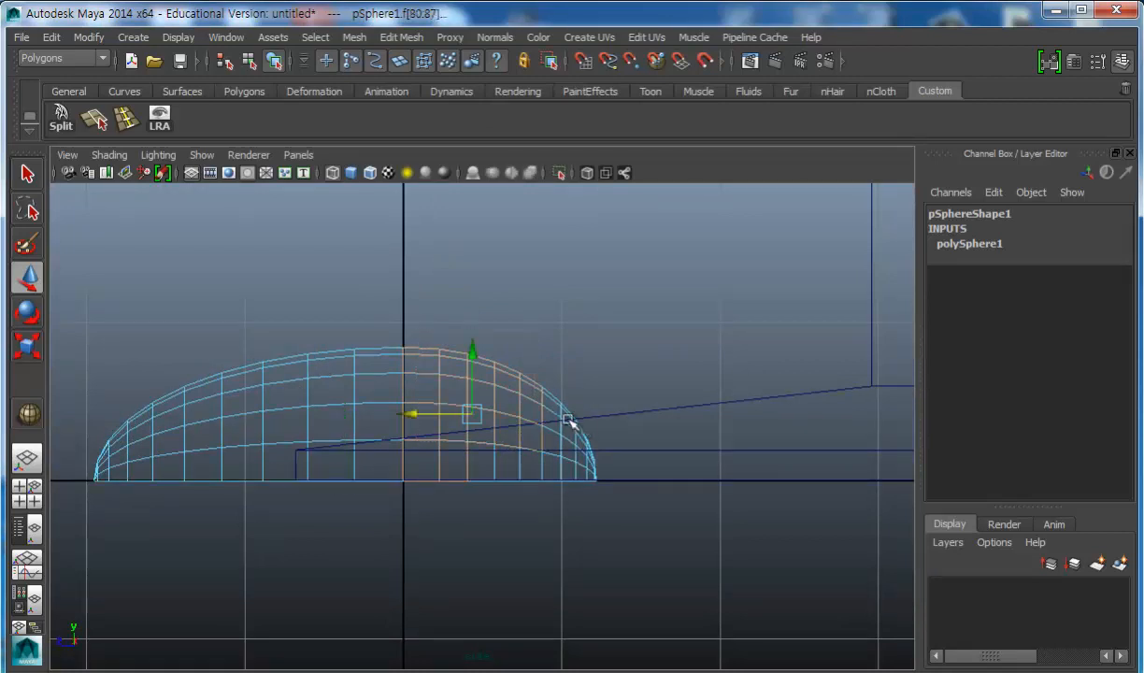
left_click(425, 327)
left_click_drag(419, 334, 530, 438)
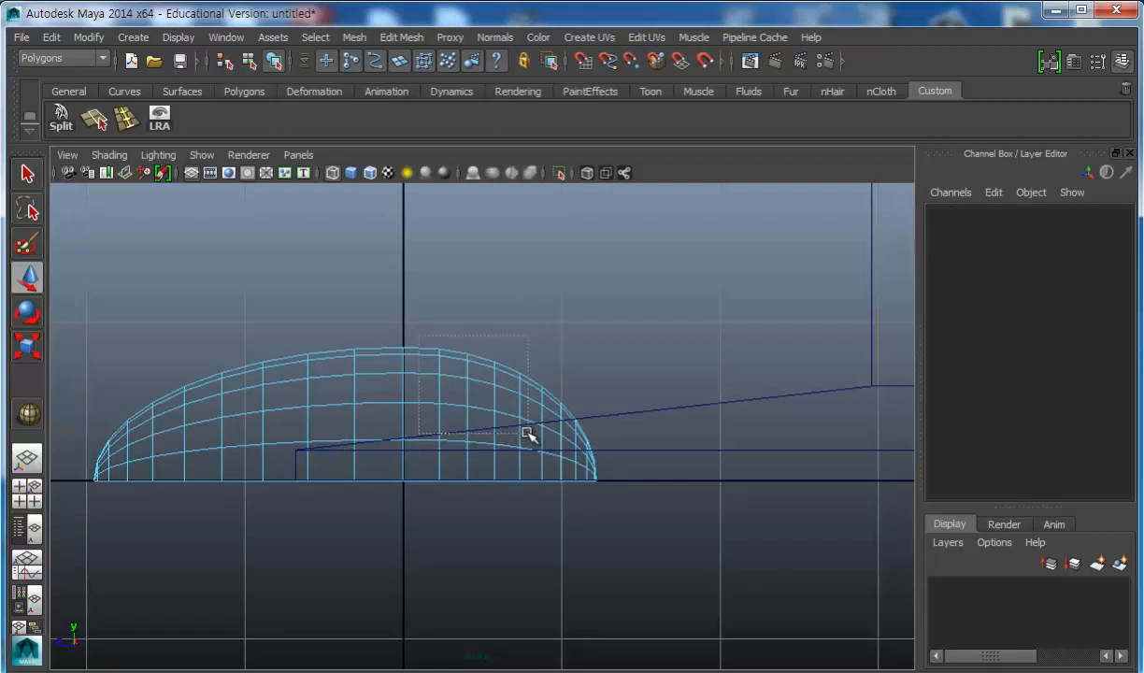
key("space")
key("space")
left_click_drag(535, 379, 462, 322, "alt")
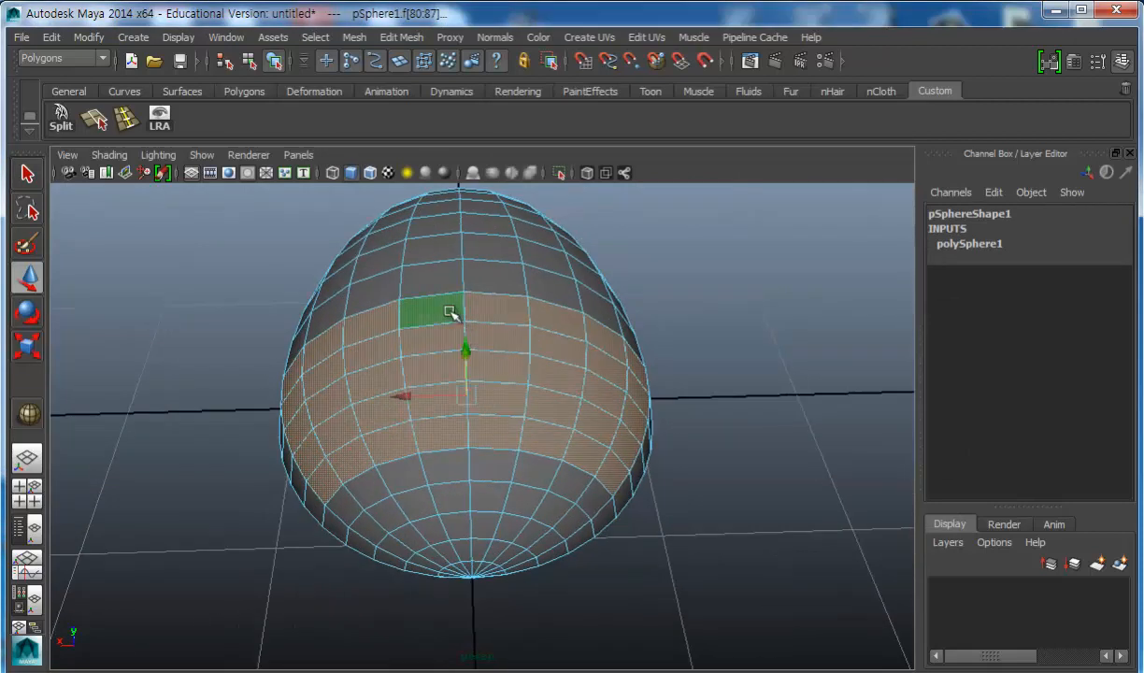
Deselect the two central columns of faces, leaving a face group selected on each side of the dome.
key("q")
left_click(440, 403, "ctrl")
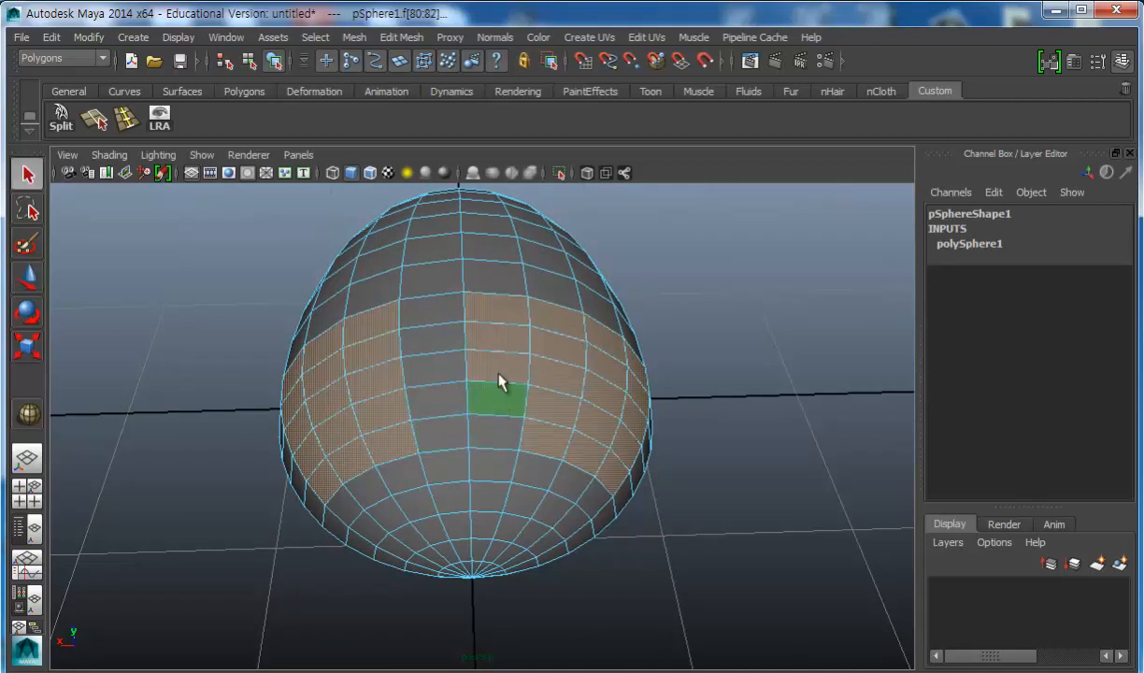
left_click_drag(468, 387, 847, 441, "alt")
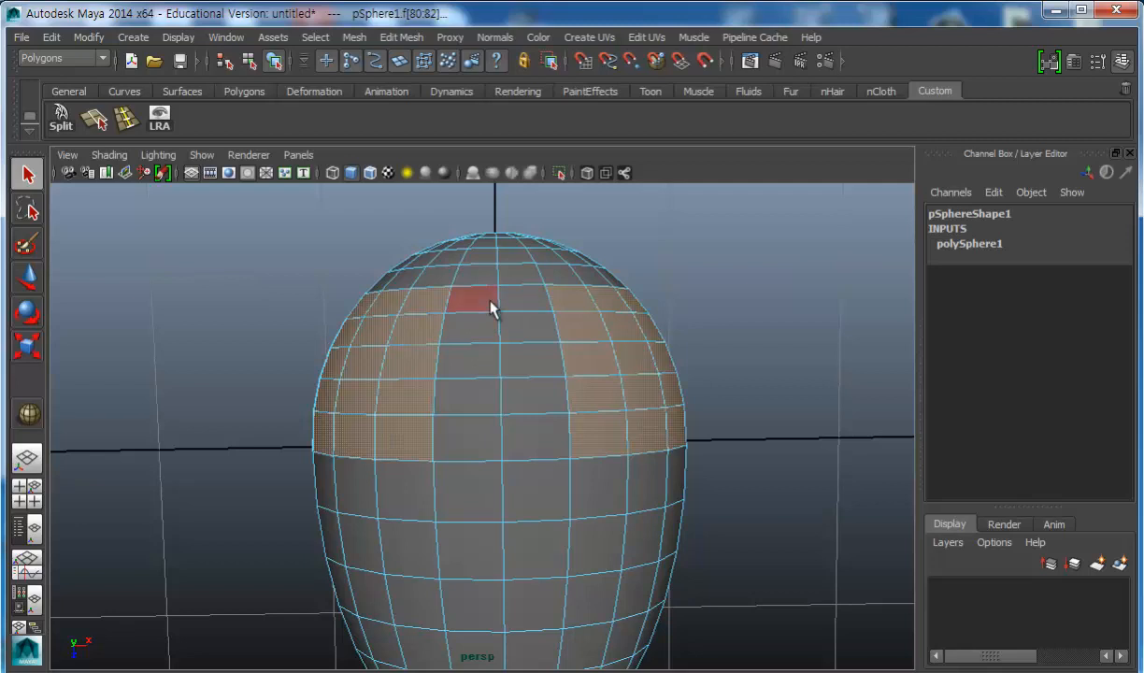
Leave face selection and return the dome to object selection.
mouse_move(529, 278)
right_mouse_down()
mouse_move(561, 251)
mouse_move(521, 281)
right_mouse_up()
left_click(520, 280)
left_click_drag(544, 377, 485, 322, "alt")
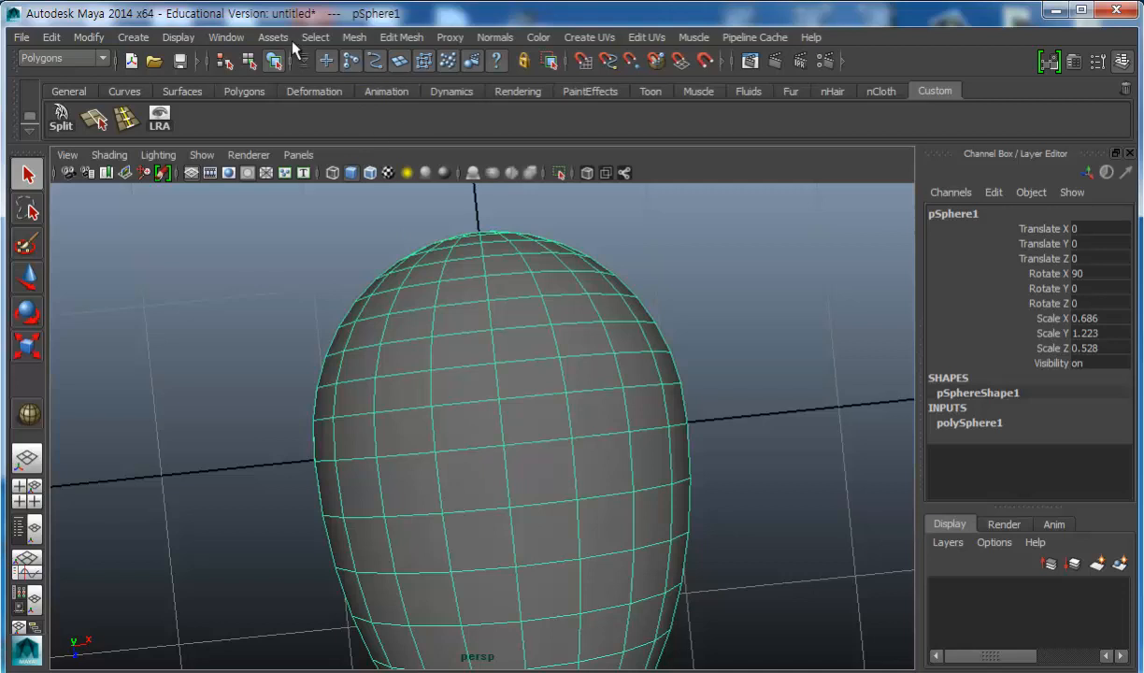
Cut a narrow strip outline with pointed ends around the centre line on the dome's rounder upper half using the Interactive Split Tool.
left_click(403, 38)
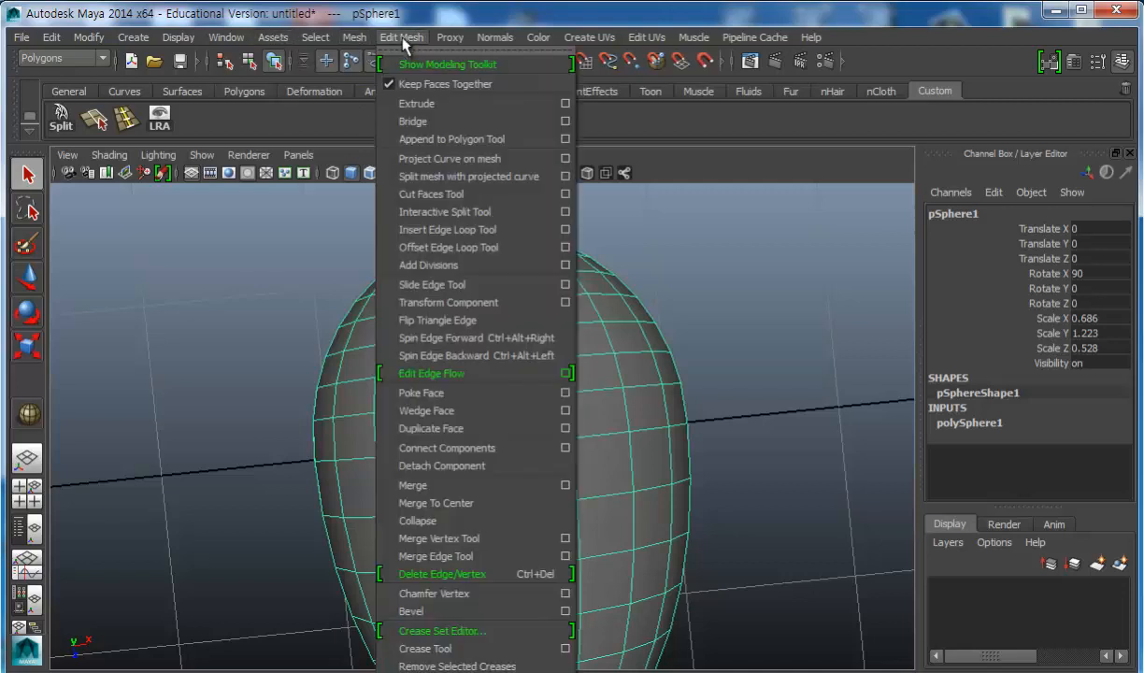
left_click(485, 221)
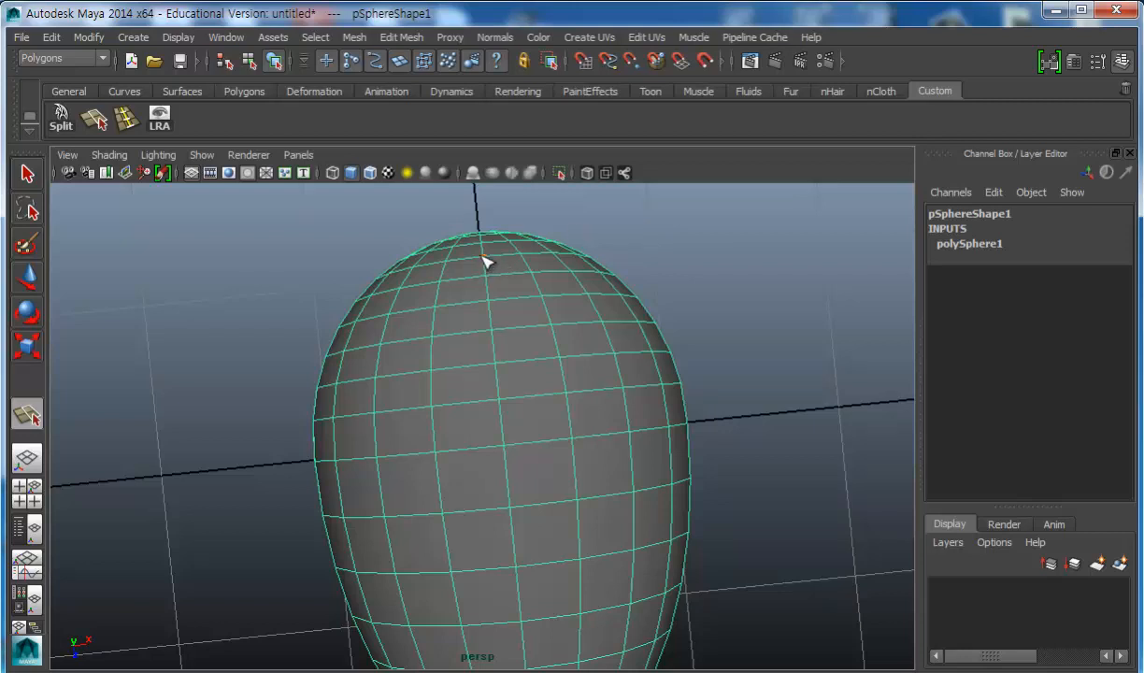
left_click(467, 305)
left_click(468, 332)
left_click(470, 365)
left_click(472, 396)
left_click(469, 449)
left_click(510, 506)
left_click(539, 443)
left_click(532, 396)
left_click(527, 359)
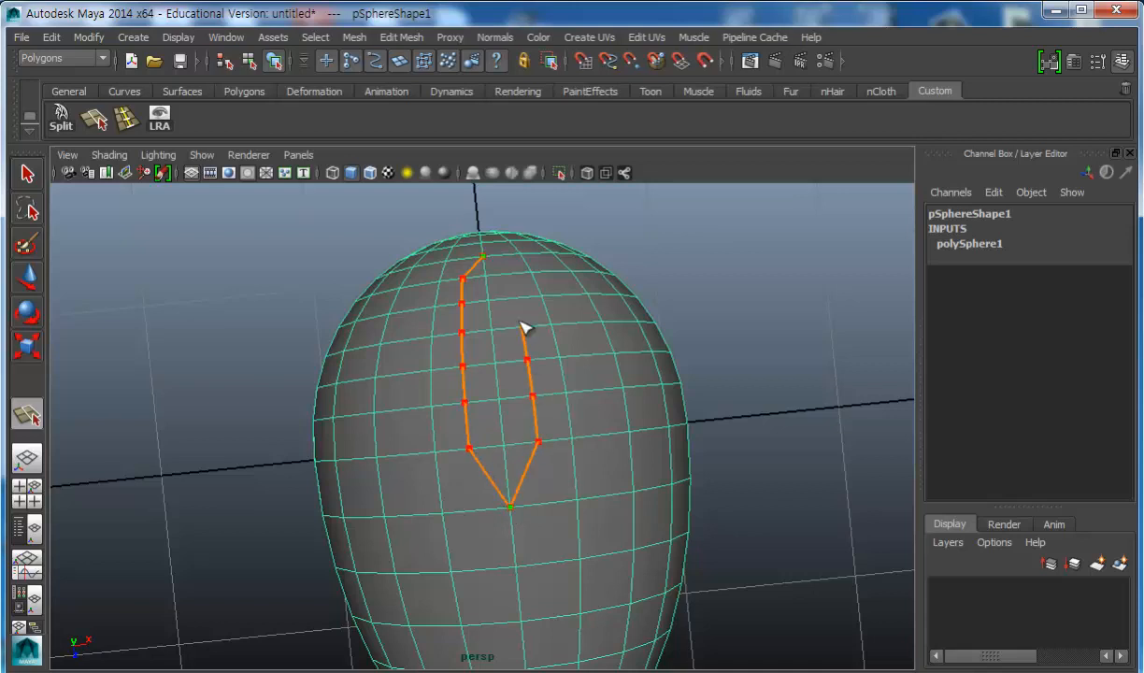
left_click(515, 299)
key("Return")
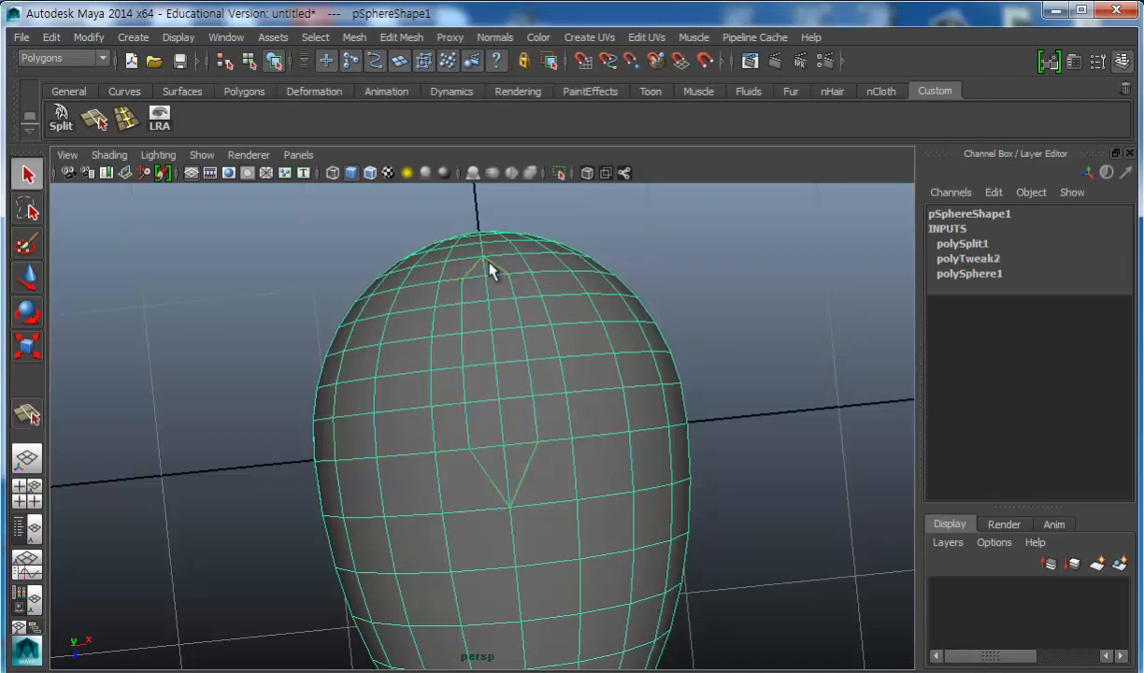
Select the band of upper faces from the dome's middle toward its rounder end in the side view.
left_click_drag(519, 389, 511, 384, "alt")
left_click_drag(526, 435, 446, 397, "alt")
key("space")
key("space")
key("space")
right_click(692, 542)
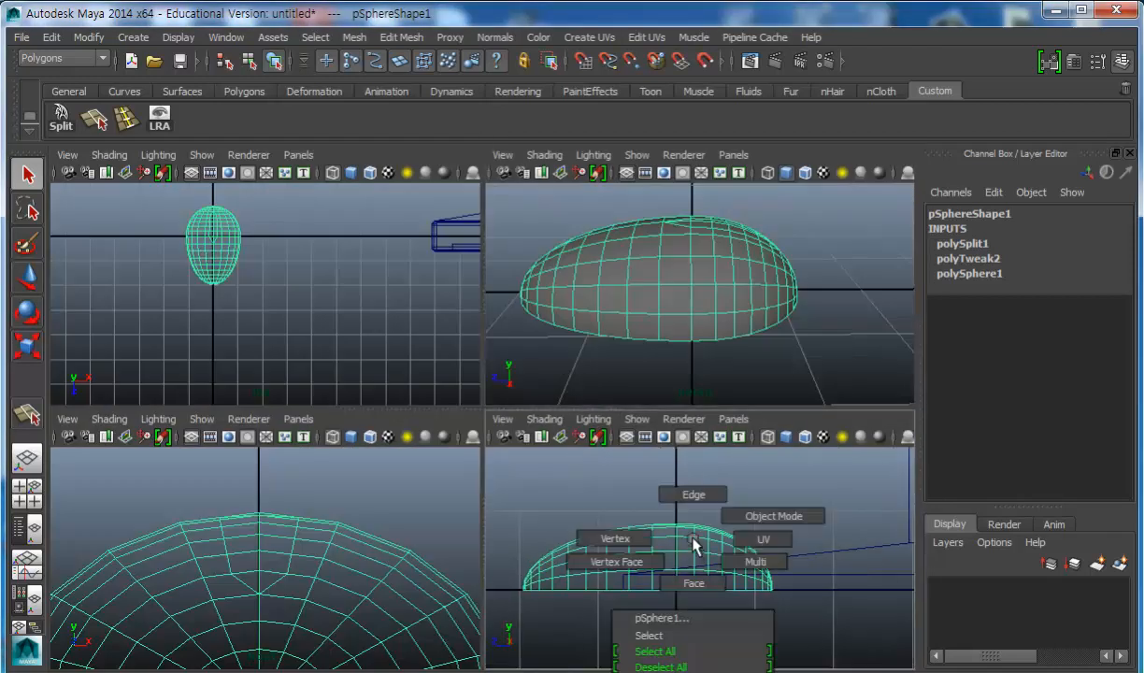
left_click(688, 583)
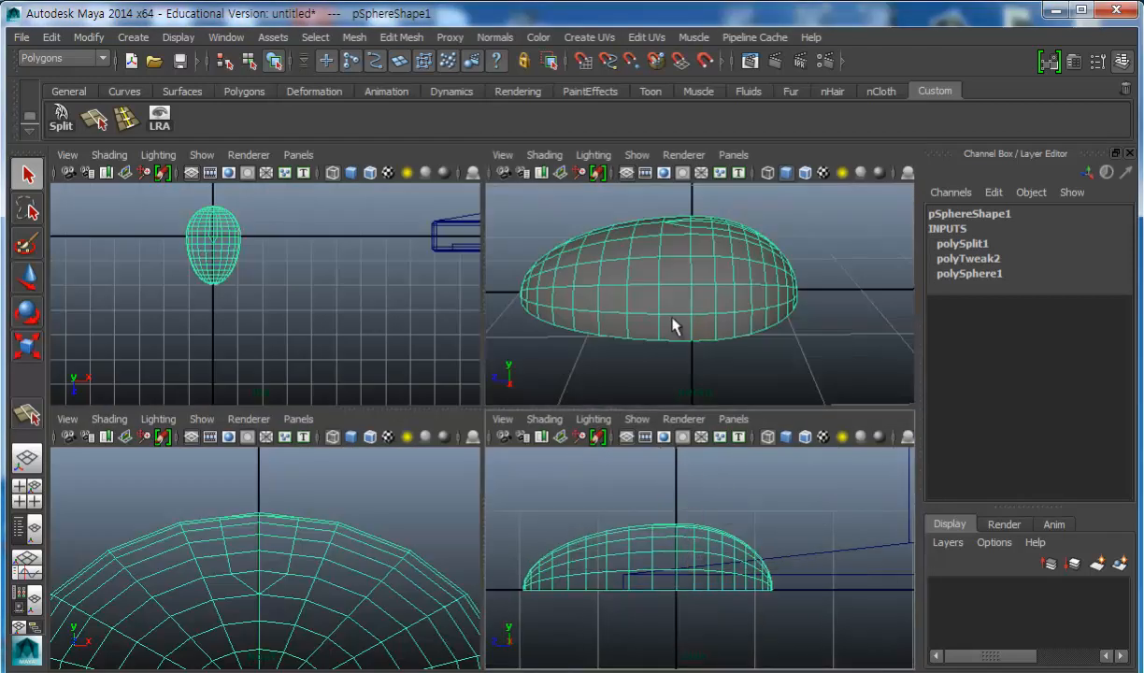
left_click_drag(666, 504, 740, 570)
mouse_move(736, 309)
left_mouse_down("alt")
mouse_move(723, 288)
mouse_move(659, 288)
mouse_move(738, 299)
left_mouse_up("alt")
mouse_move(717, 543)
right_mouse_down("alt")
mouse_move(763, 533)
mouse_move(676, 523)
mouse_move(710, 524)
right_mouse_up("alt")
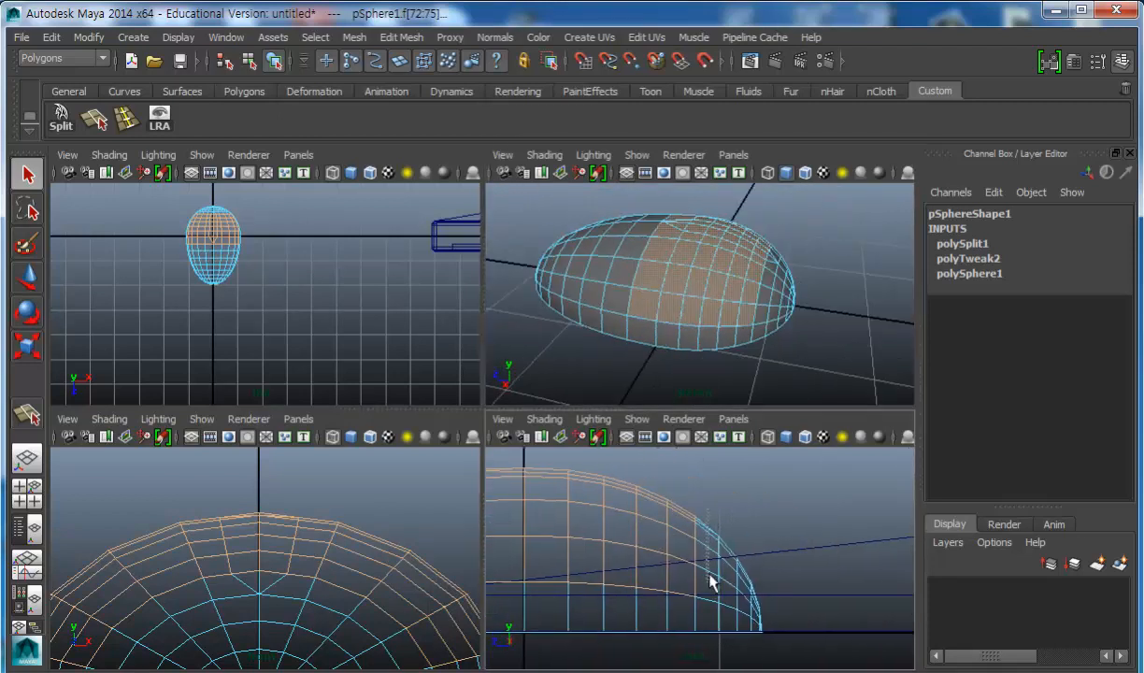
Deselect all faces inside the pointed central strip, keeping the button faces around it selected.
key("space")
left_click_drag(733, 364, 510, 421, "alt")
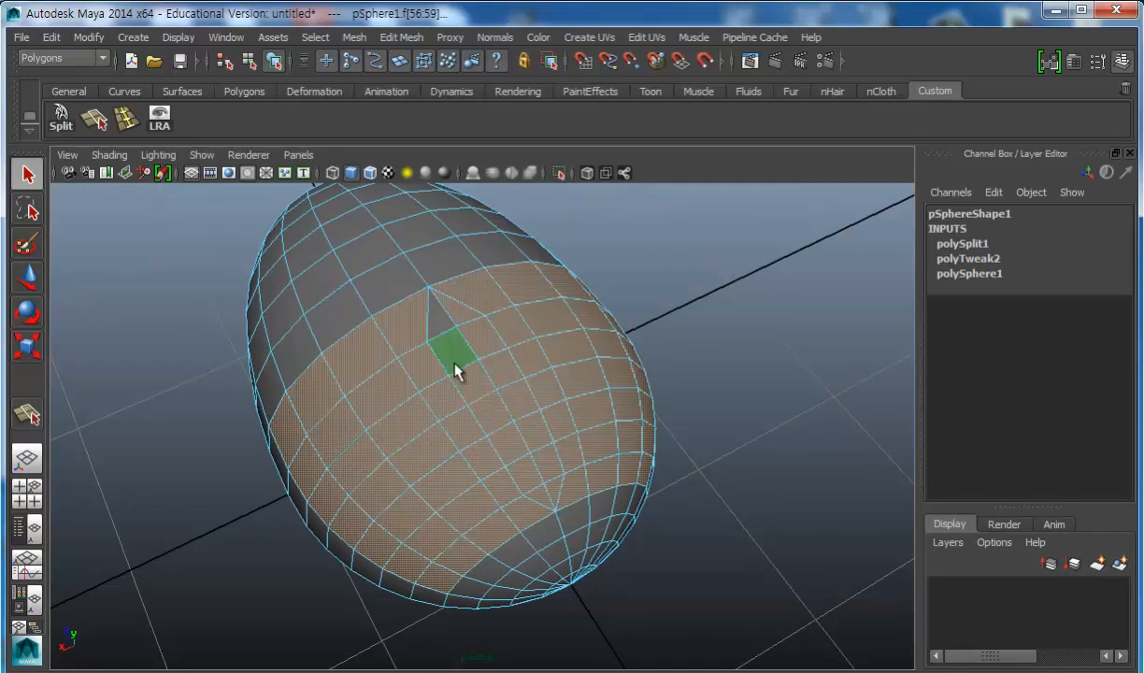
mouse_move(470, 393)
left_mouse_down("ctrl")
mouse_move(538, 498)
mouse_move(557, 491)
left_mouse_up("ctrl")
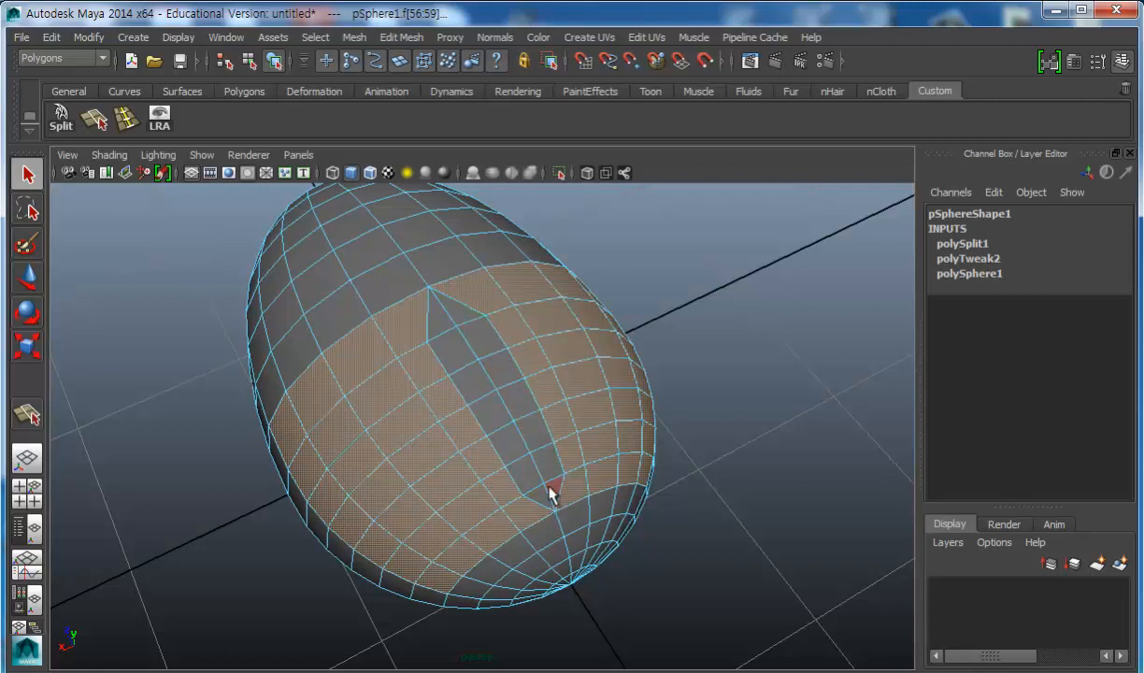
left_click_drag(588, 476, 562, 458, "alt")
left_click_drag(523, 403, 529, 440, "alt")
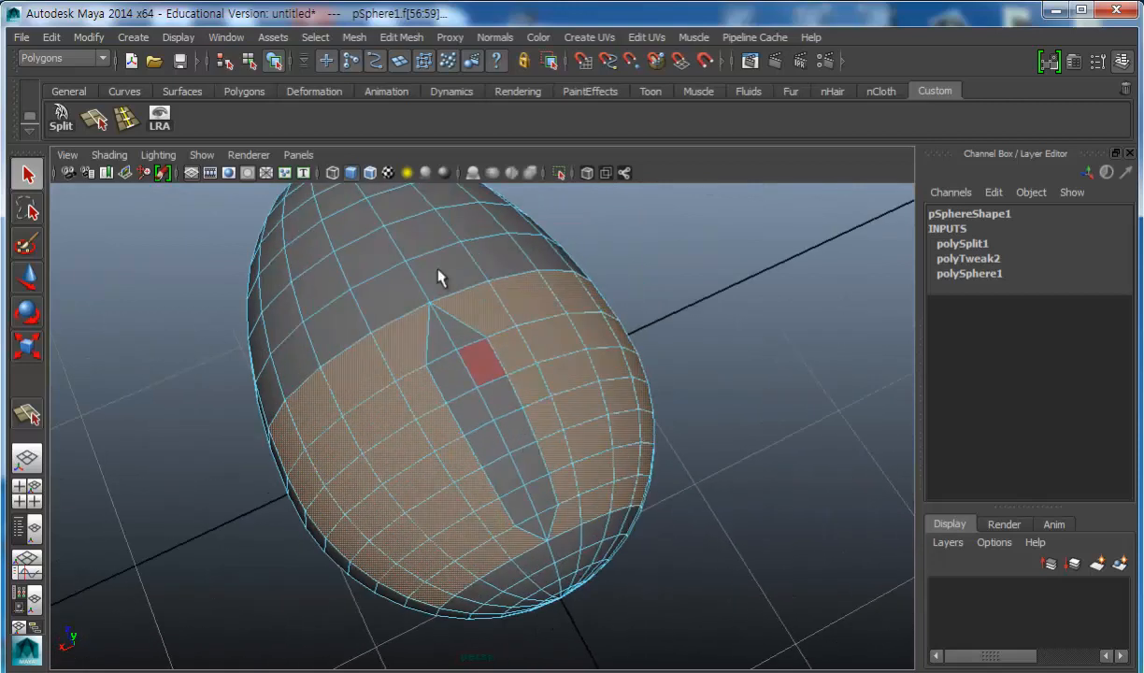
Extrude the selected button faces slightly inward, to a Local Translate Z of about -0.028.
left_click(400, 37)
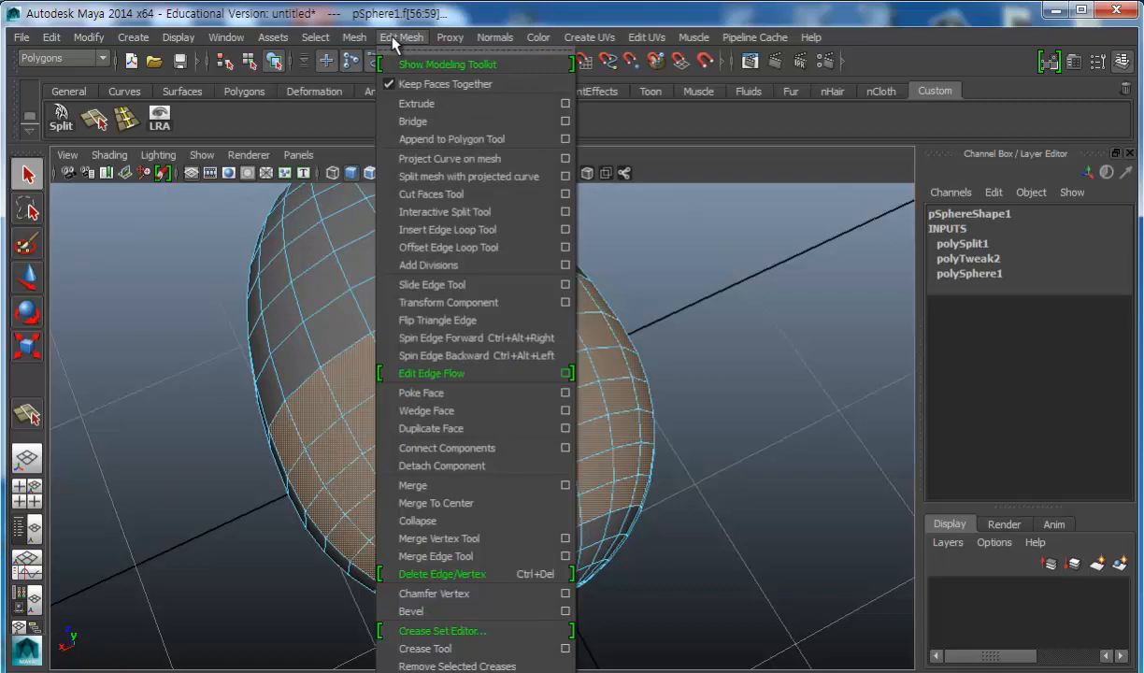
left_click(425, 110)
left_click_drag(439, 316, 423, 433, "alt")
left_click_drag(425, 501, 344, 547, "alt")
left_click_drag(335, 502, 268, 540, "alt")
left_click_drag(283, 423, 526, 410, "alt")
left_click_drag(629, 486, 601, 482, "alt")
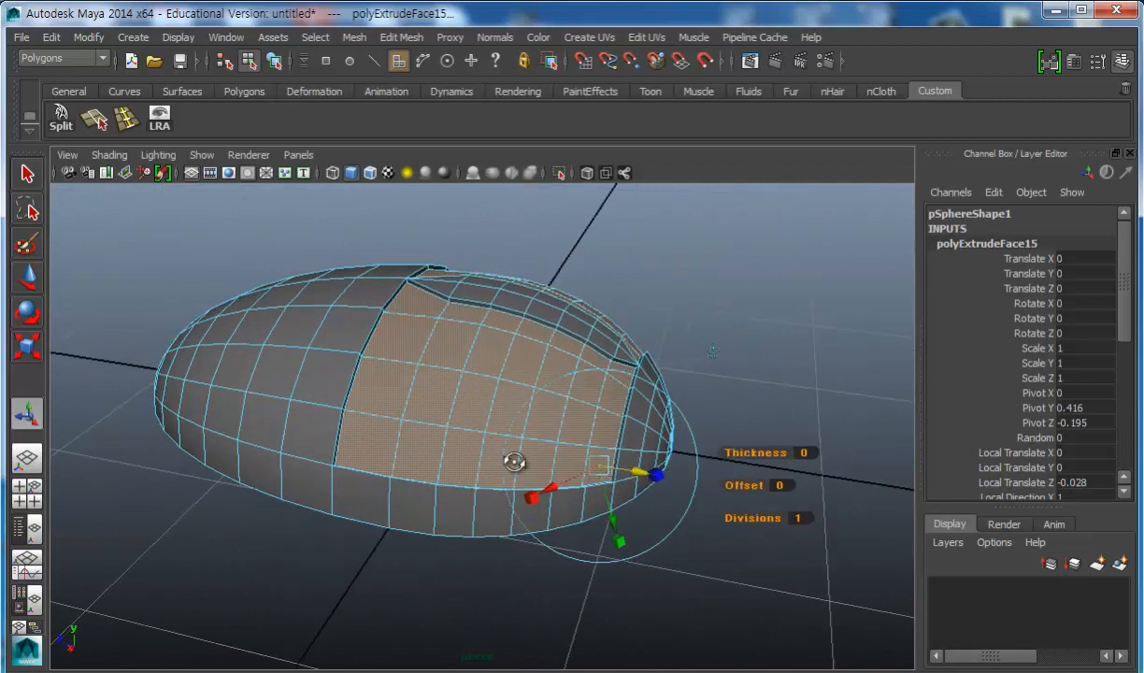
left_click_drag(530, 462, 494, 463, "alt")
scroll(578, 513, "up", 4)
left_click_drag(596, 558, 420, 515, "alt")
left_click(609, 622)
left_click(596, 543)
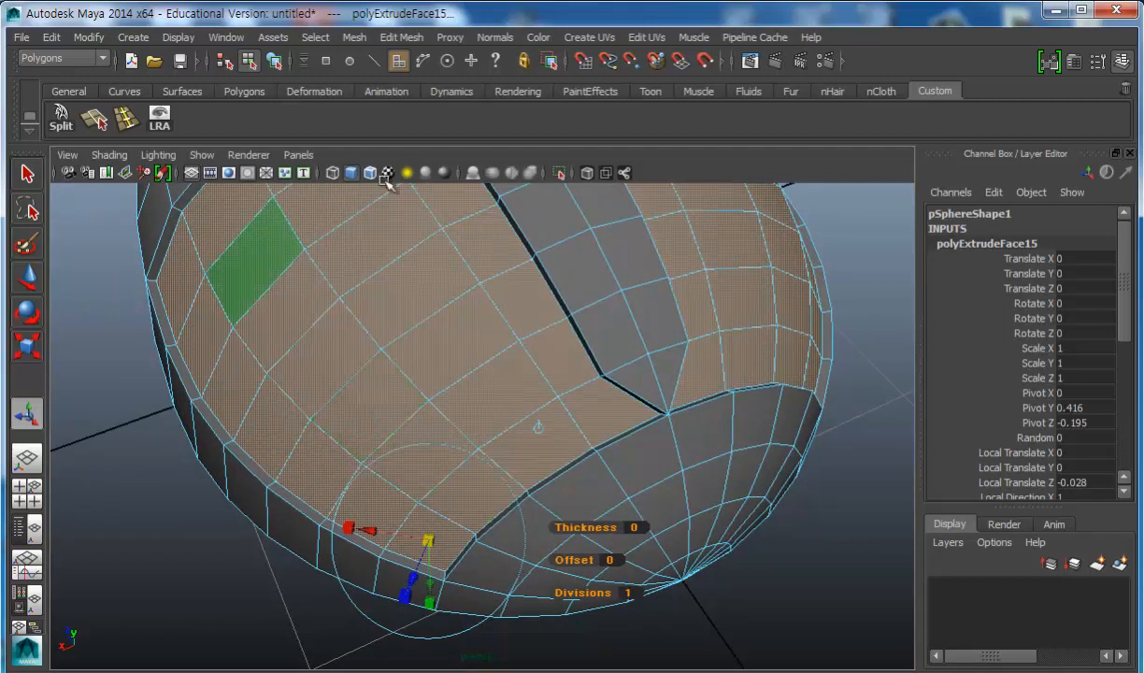
Extrude the same button faces again and raise them to a Local Translate Z of about 0.038, leaving a thin groove around them.
left_click(400, 37)
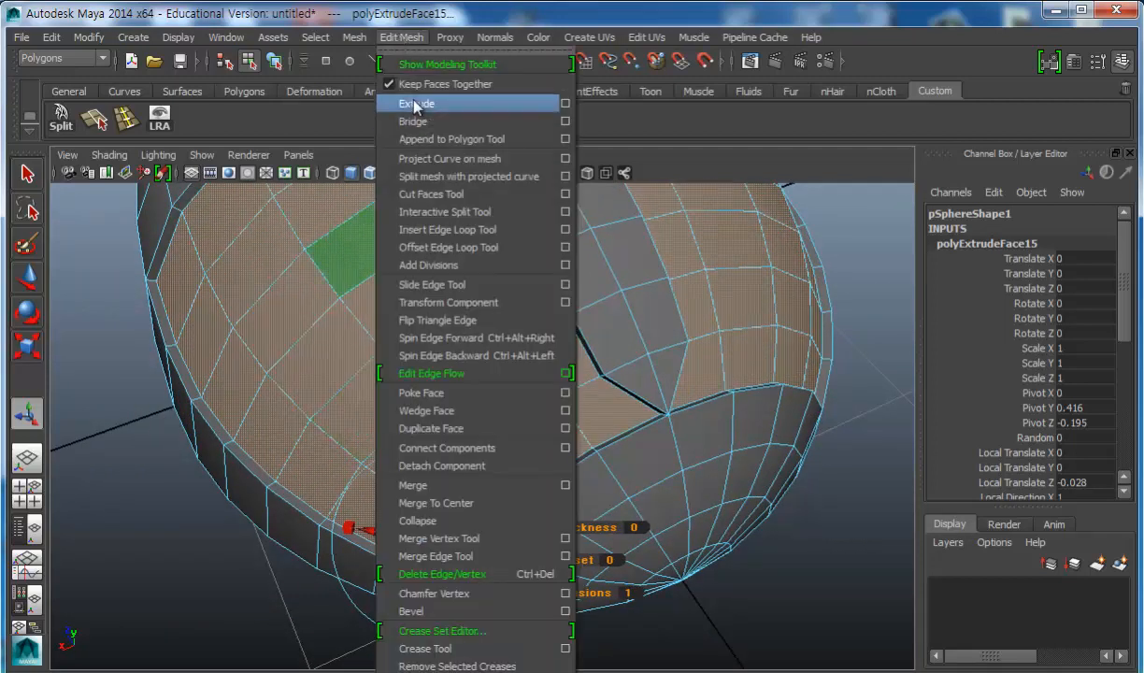
left_click(414, 103)
left_click_drag(406, 475, 458, 350, "alt")
left_click(330, 460)
middle_click_drag(475, 372, 488, 442, "alt")
left_click_drag(692, 375, 684, 375)
left_click_drag(572, 375, 465, 390, "alt")
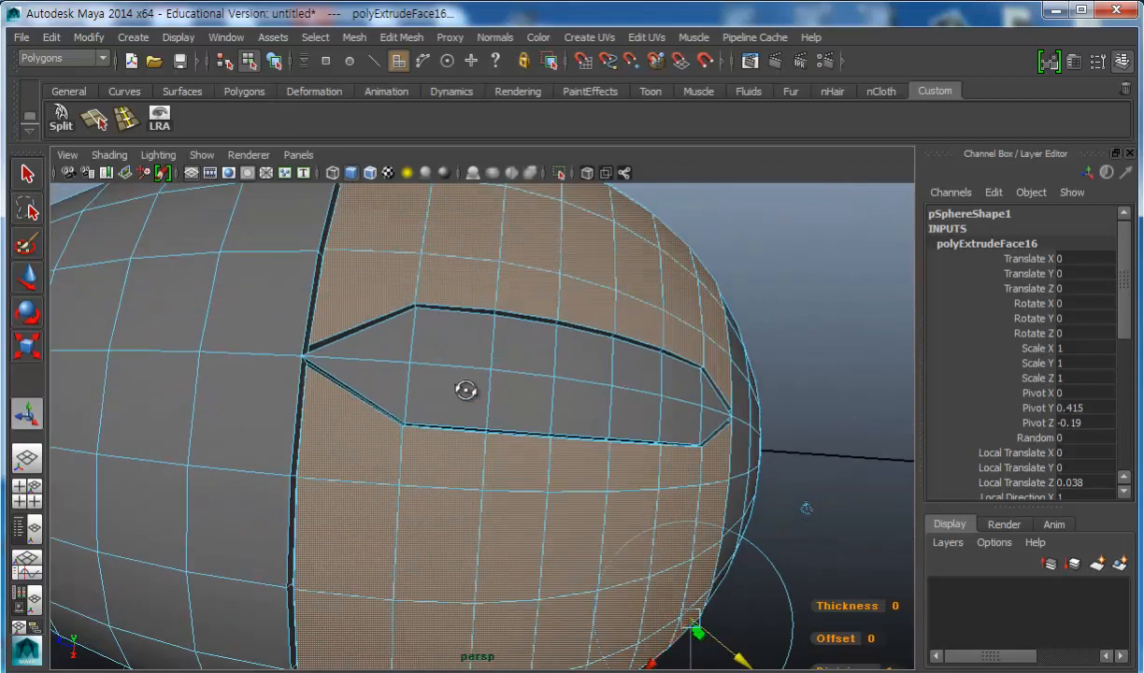
Return the dome to object selection and deselect it.
right_click_drag(513, 359, 594, 333)
right_click_drag(713, 426, 561, 458, "alt")
left_click_drag(561, 458, 531, 475, "alt")
left_click(740, 499)
left_click_drag(598, 439, 500, 390, "alt")
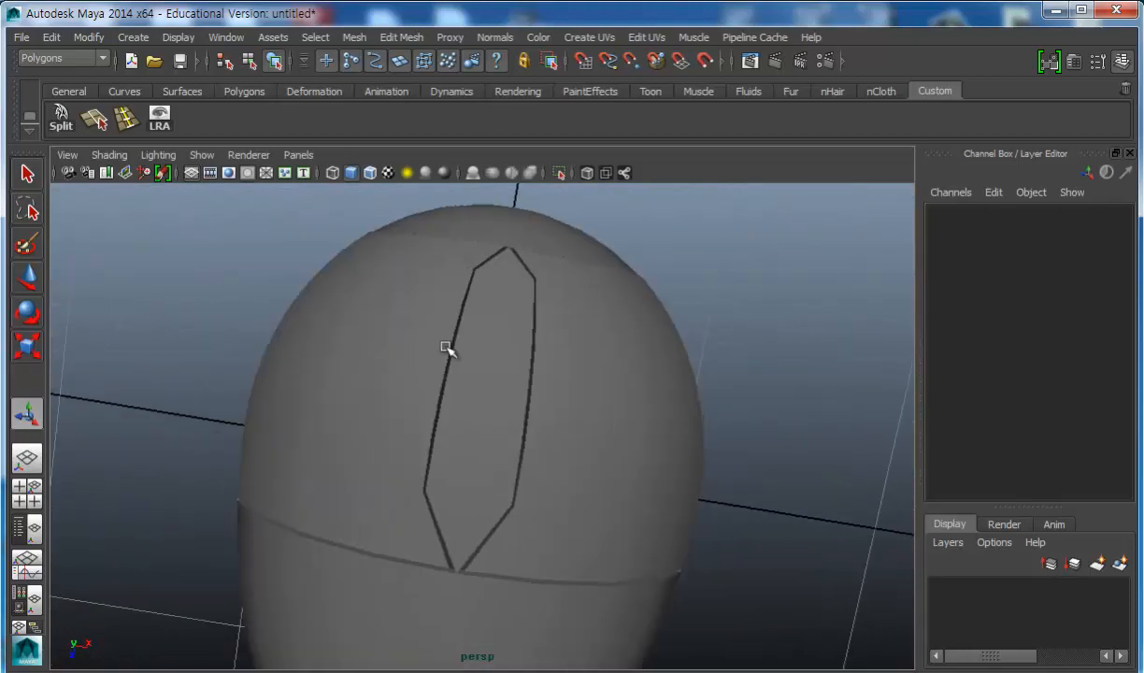
Create a polygon torus centred on the dome with a radius of about 1.943 and a section radius of 0.7.
left_click(132, 39)
mouse_move(182, 83)
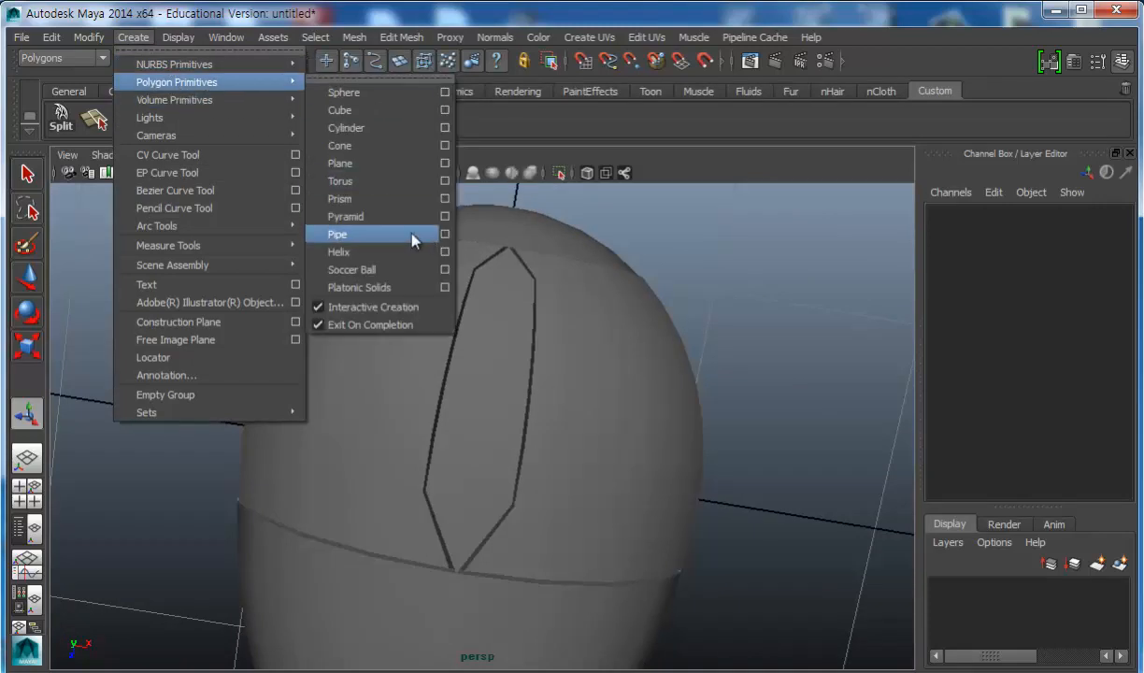
left_click(339, 181)
left_click_drag(606, 416, 498, 429, "alt")
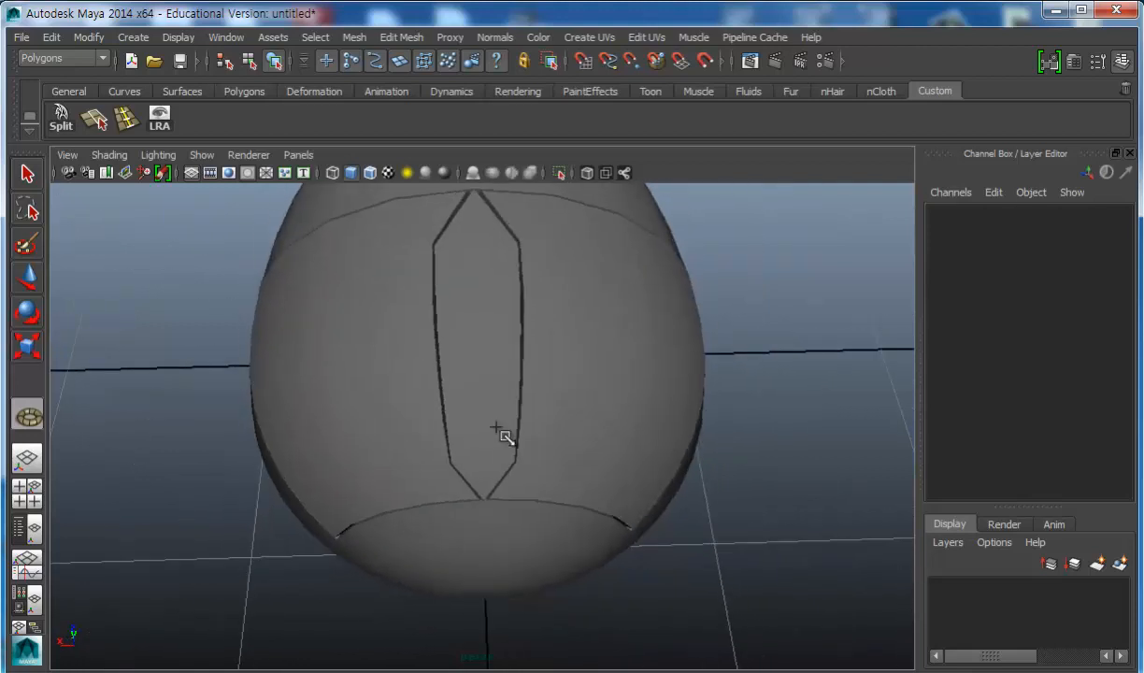
scroll(498, 429, "down", 4)
left_click_drag(484, 379, 727, 418)
left_click_drag(739, 426, 869, 430)
left_click(966, 422)
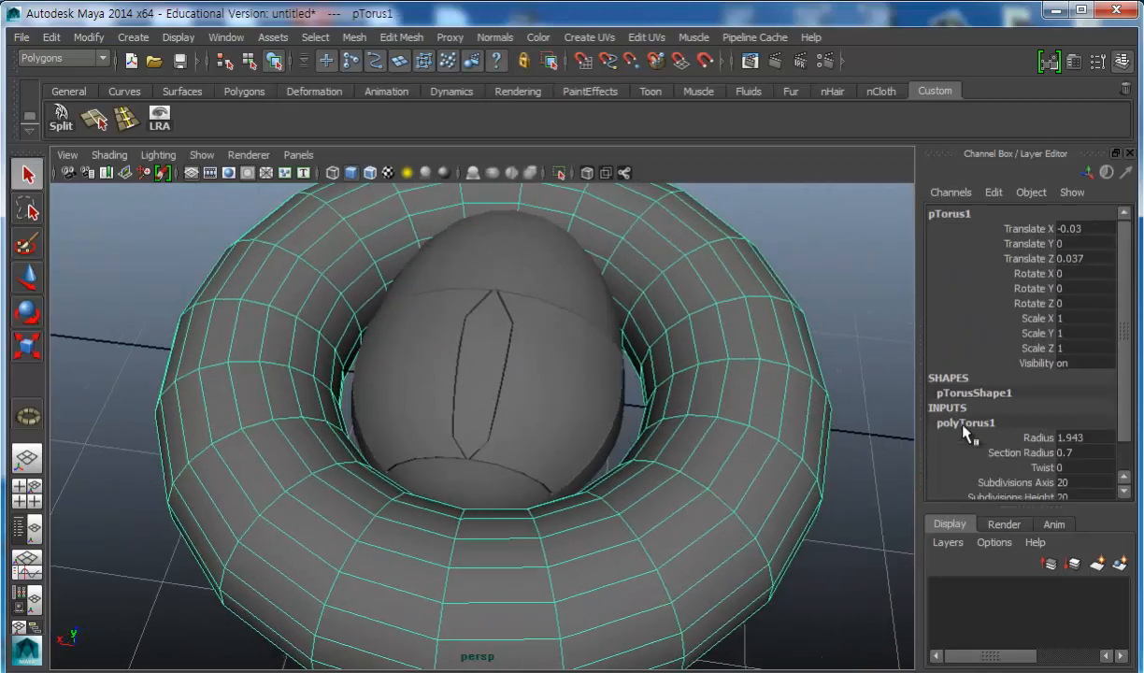
left_click_drag(1129, 422, 1125, 486)
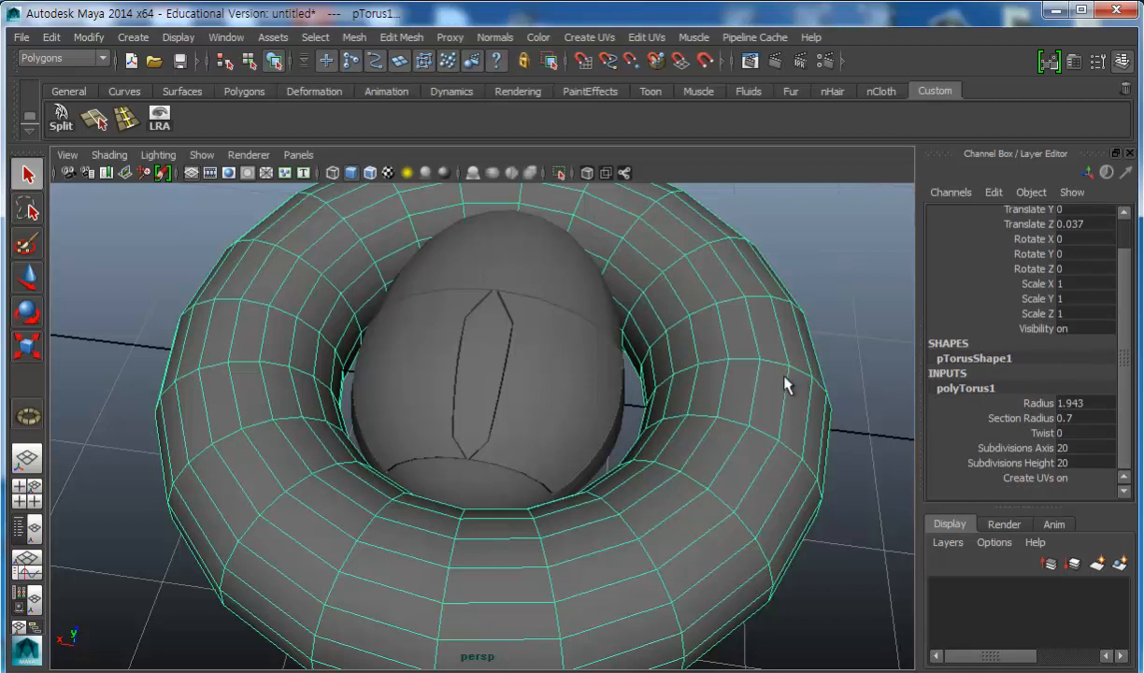
Scale the torus down uniformly to about 0.176 and set its Rotate Z to 90 so it stands upright.
key("r")
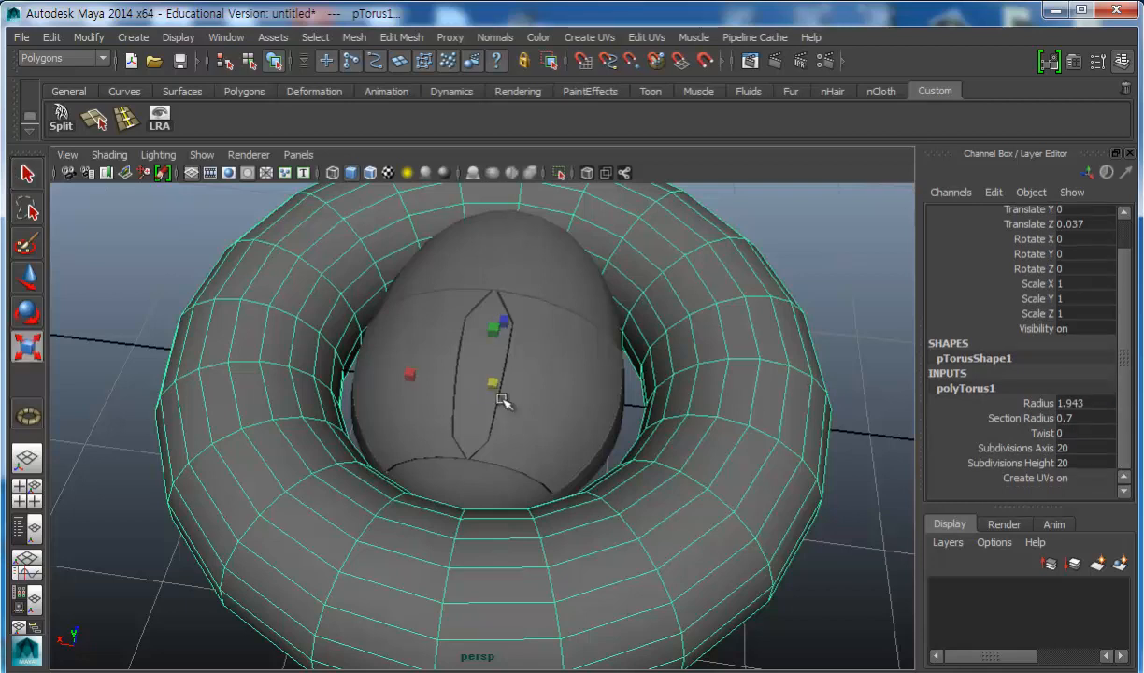
left_click_drag(498, 391, 217, 369)
key("e")
left_click_drag(554, 359, 495, 337)
left_click(1086, 269)
key("Return")
left_click_drag(534, 374, 477, 377, "alt")
key("r")
left_click_drag(537, 432, 421, 441)
Move the torus up toward the dome's rounder end, to about 0.512 in Translate Y and -0.408 in Translate Z.
key("w")
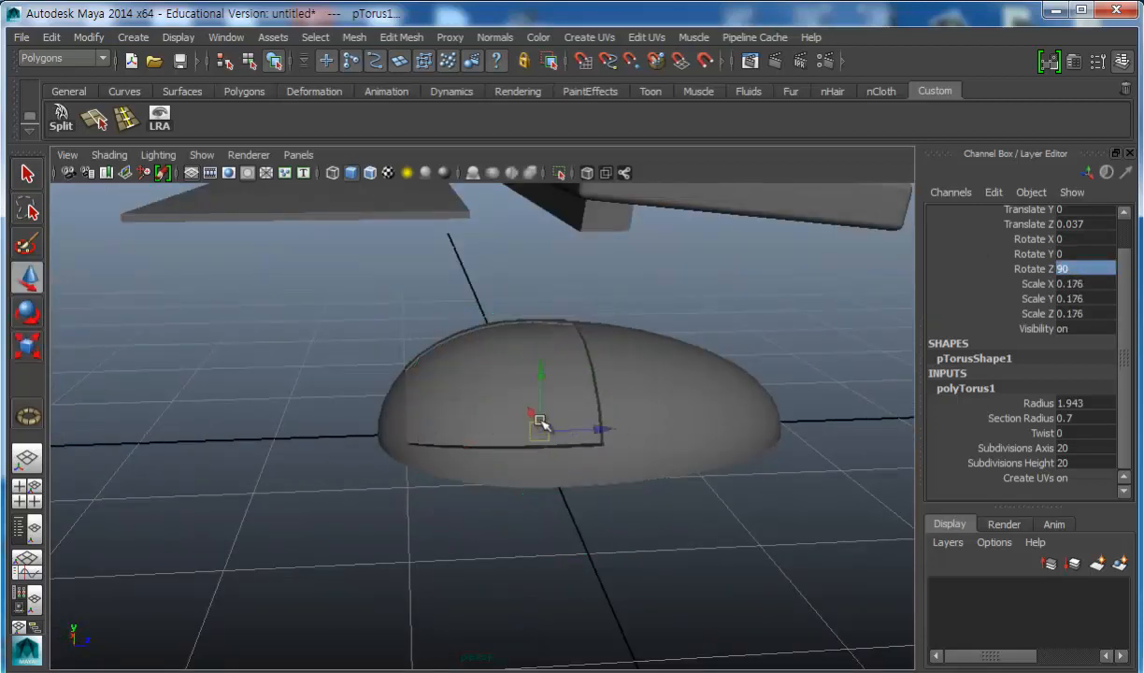
left_click_drag(519, 438, 511, 420, "alt")
key("space")
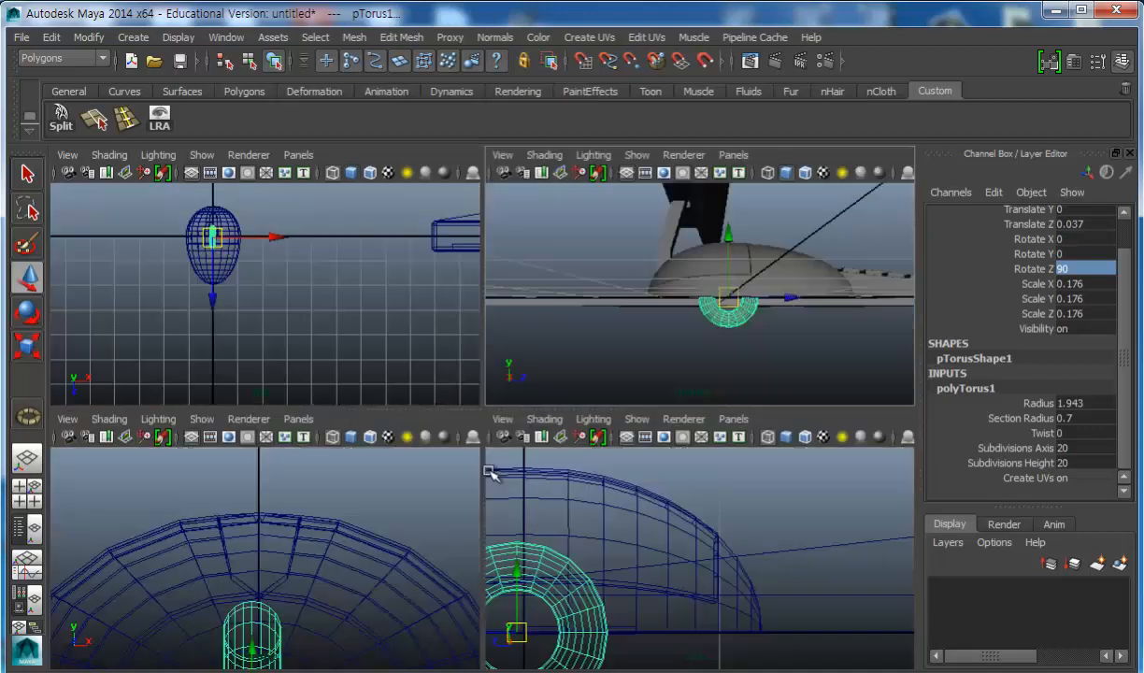
middle_click_drag(602, 543, 702, 522, "alt")
left_click_drag(614, 610, 707, 510)
middle_click_drag(707, 510, 705, 561, "alt")
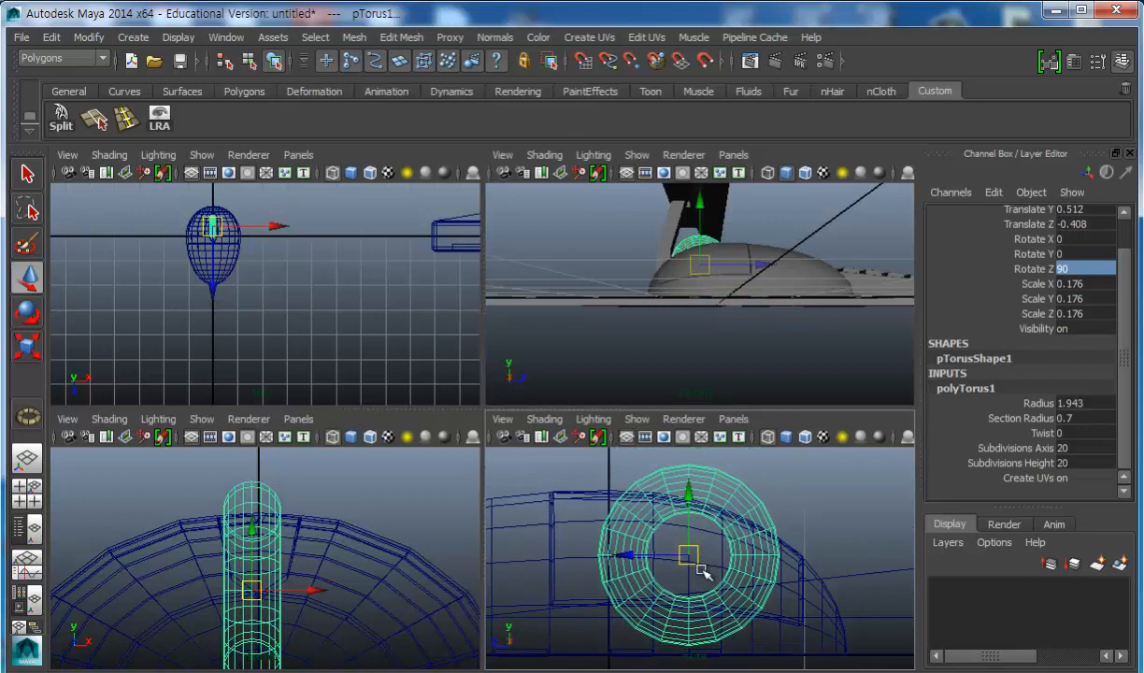
Scale the torus uniformly to about 0.153 and raise it to about 0.526 in Translate Y.
key("r")
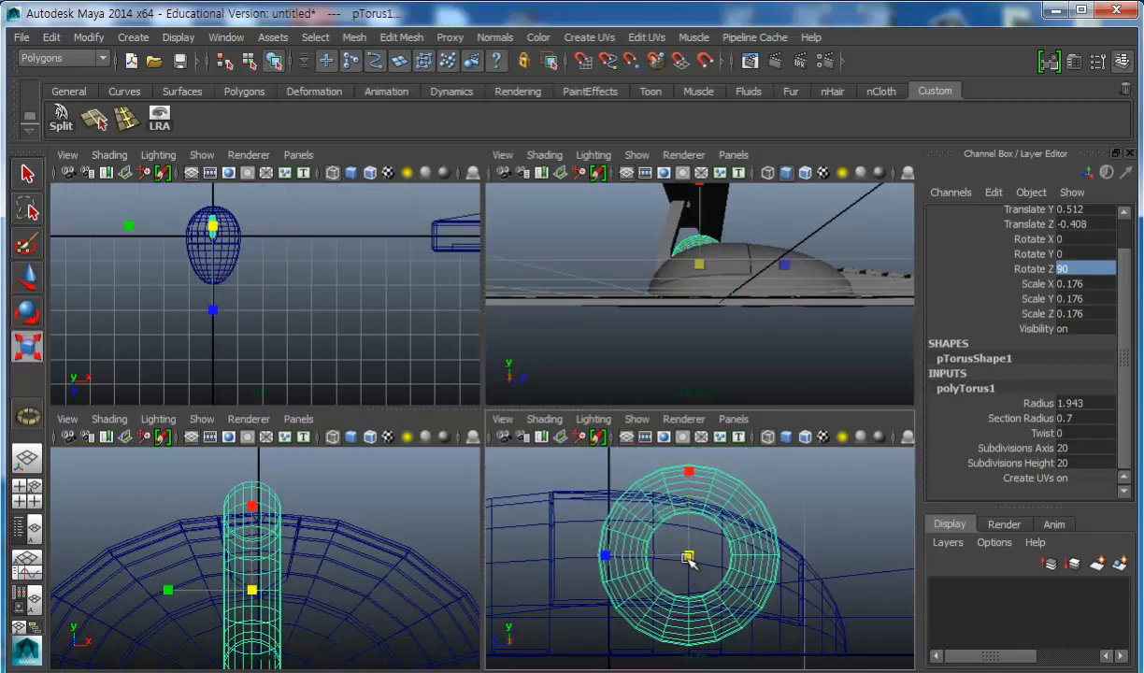
left_click_drag(687, 555, 676, 553)
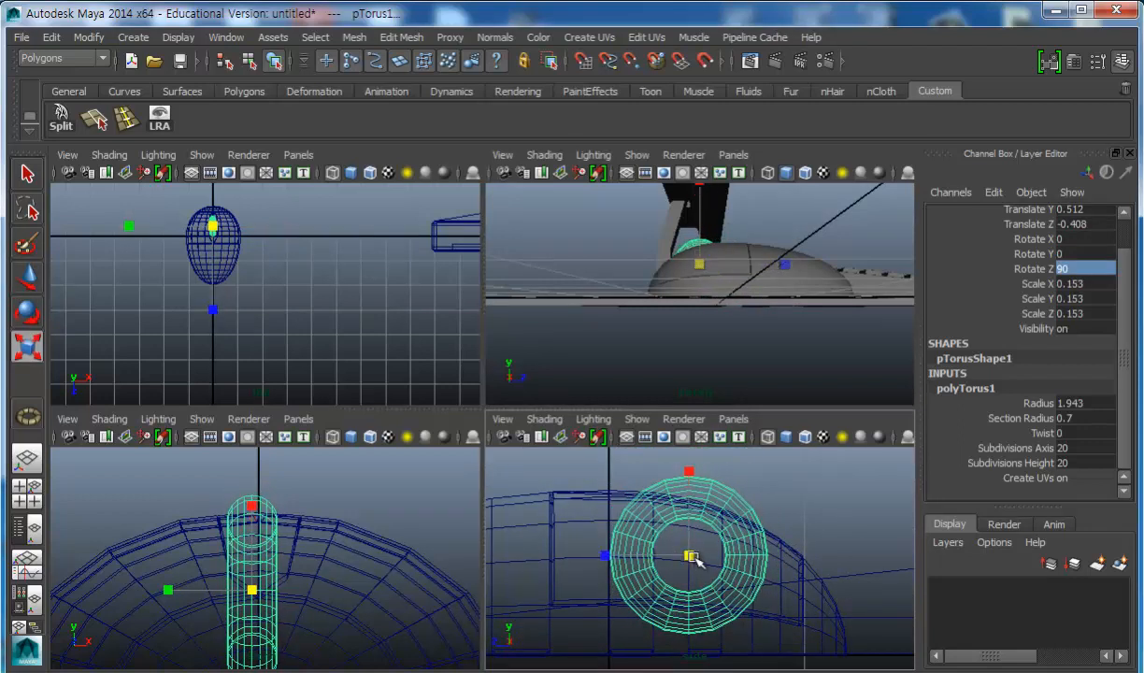
key("w")
left_click_drag(689, 501, 690, 498)
Centre the torus across the dome's width by setting its Translate X to 0.
left_click_drag(318, 584, 325, 584)
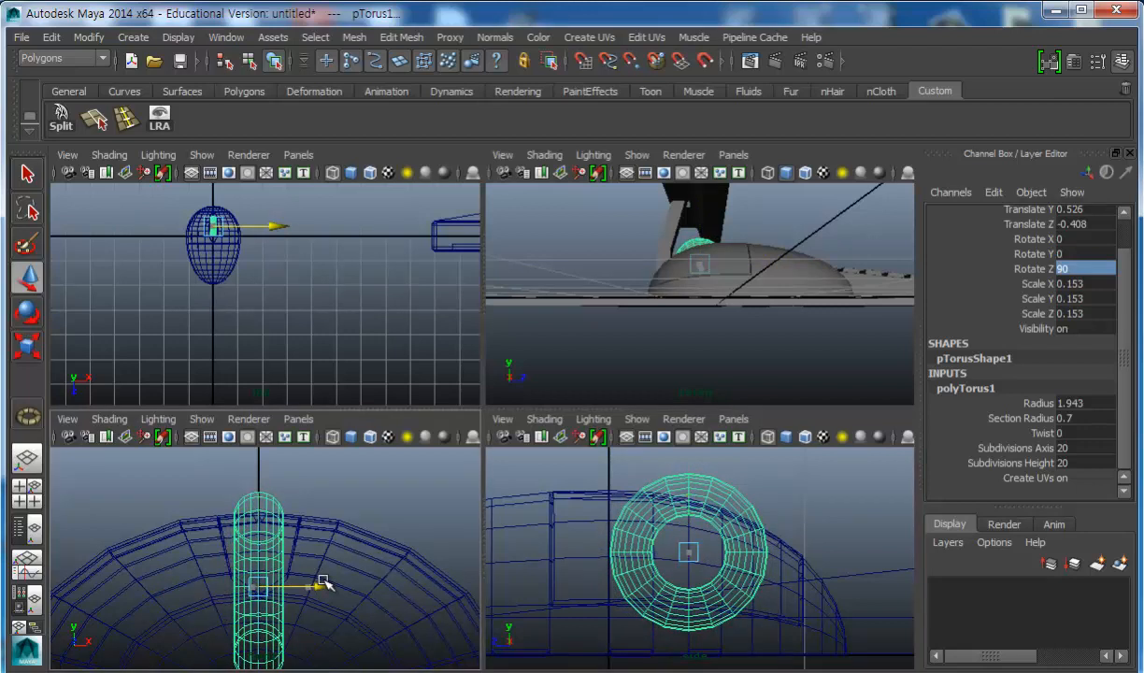
left_click_drag(1119, 284, 1121, 230)
left_click(1099, 228)
type("0")
key("Return")
left_click_drag(709, 253, 735, 305, "alt")
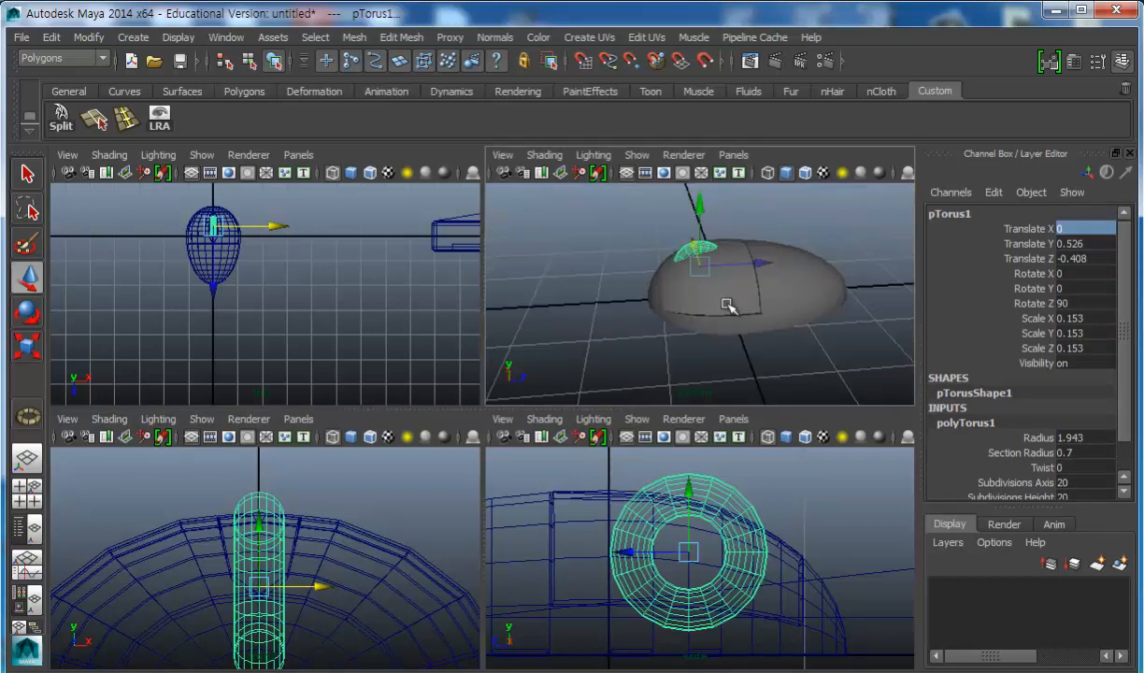
Shrink the torus uniformly a little more so it fits as a scroll wheel within the dome's central strip.
right_click_drag(602, 282, 707, 273, "alt")
left_click_drag(707, 273, 850, 302, "alt")
left_click_drag(769, 269, 657, 312, "alt")
key("r")
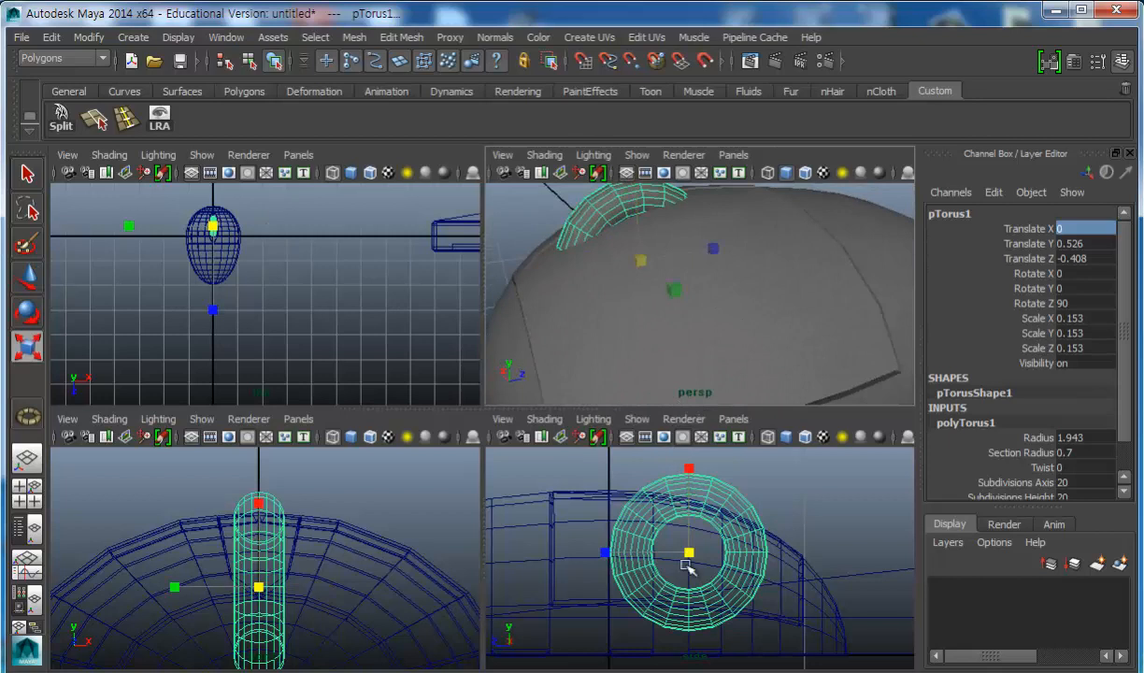
left_click_drag(688, 553, 645, 528)
left_click_drag(640, 415, 685, 315, "alt")
key("space")
left_click_drag(642, 357, 497, 391, "alt")
left_click_drag(434, 356, 439, 413, "alt")
Parent the torus wheel to the dome and select the dome together with its child.
left_click(518, 441)
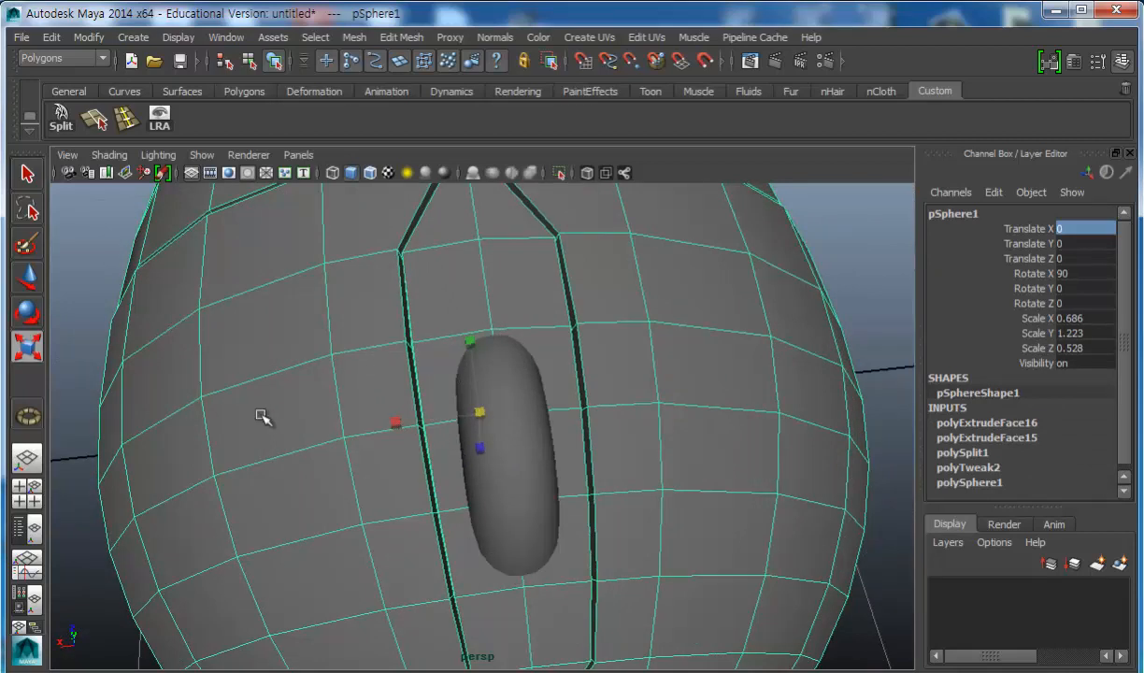
left_click_drag(401, 373, 513, 358, "alt")
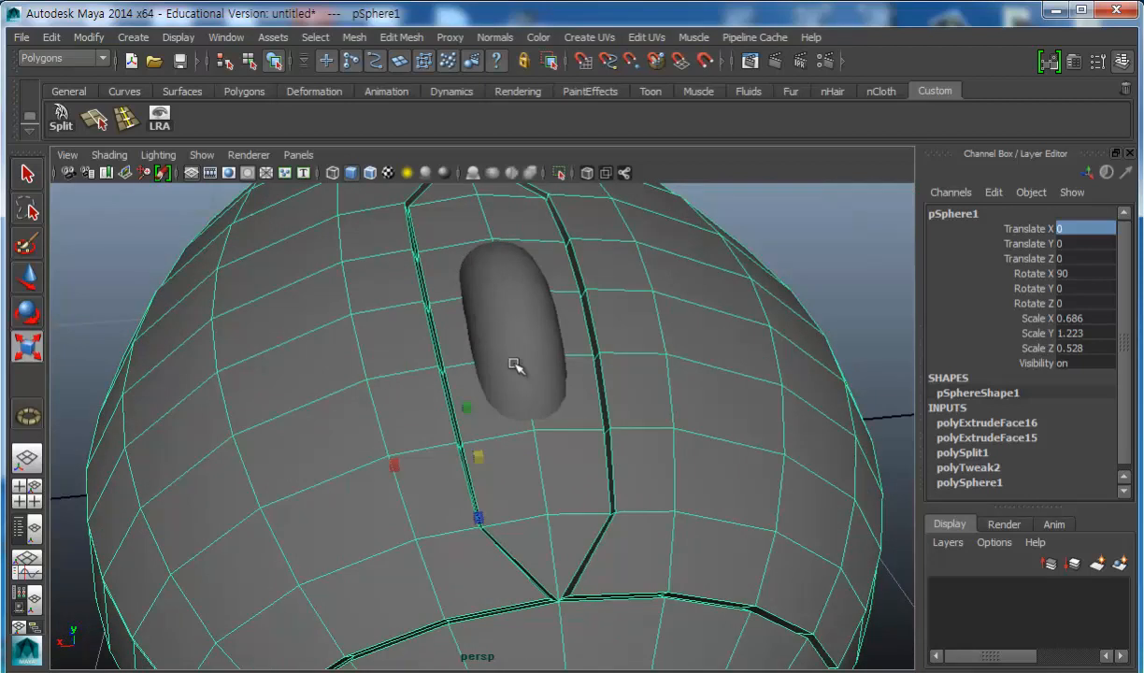
left_click(495, 325)
left_click(676, 526, "shift")
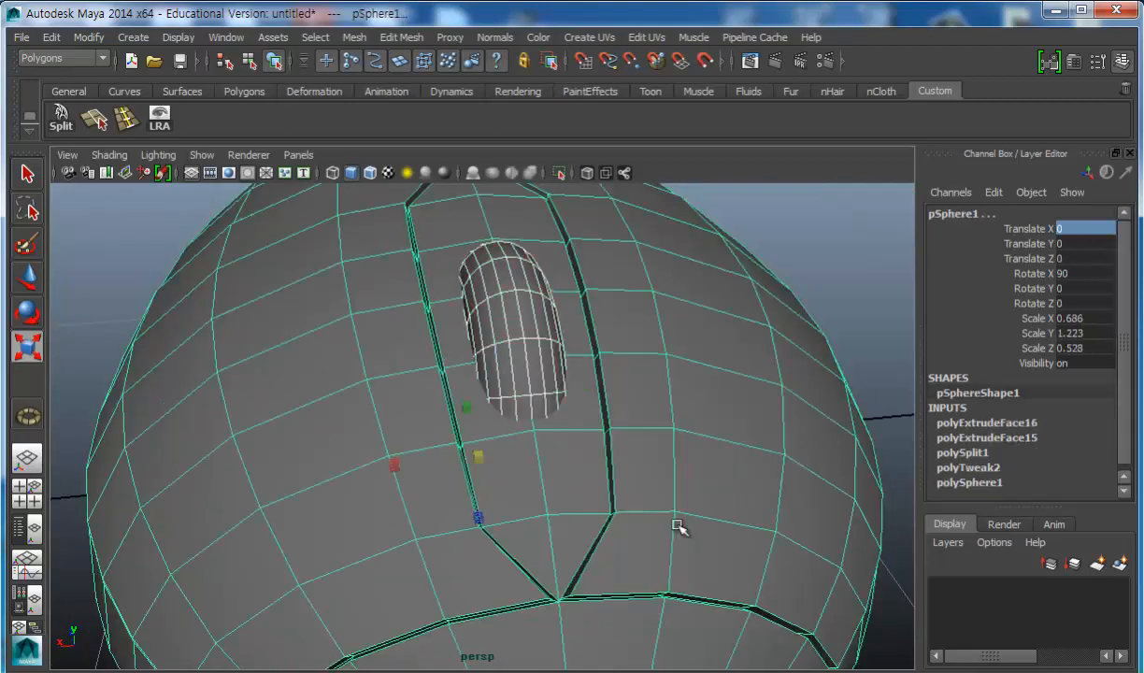
left_click(54, 37)
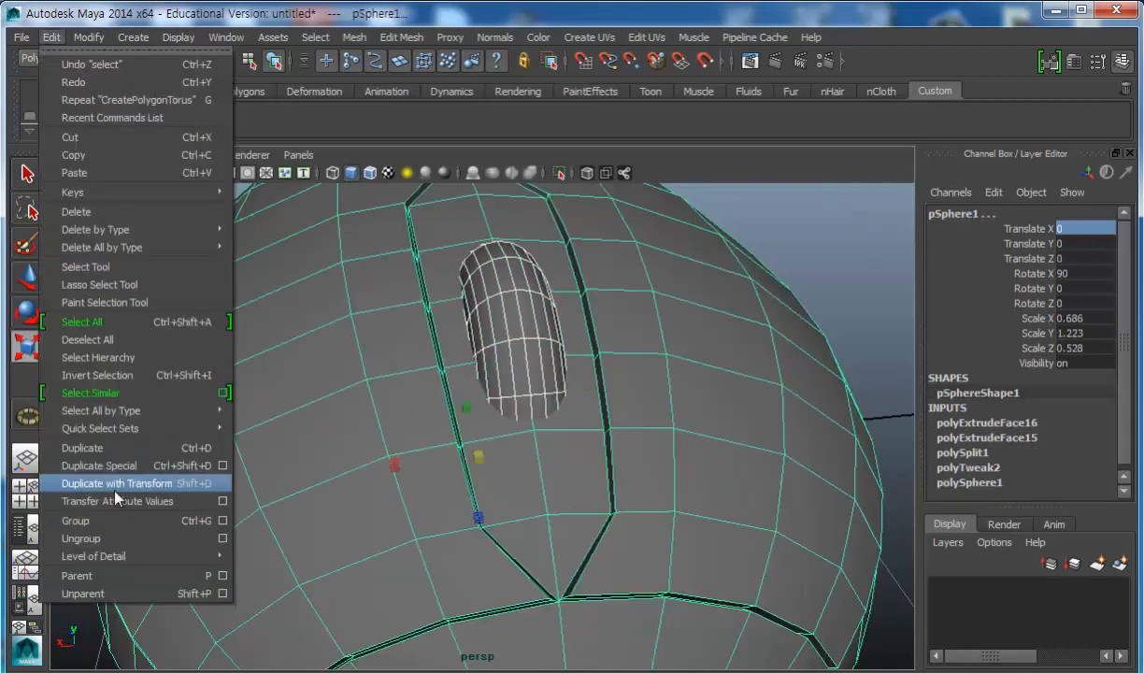
left_click(108, 549)
scroll(530, 449, "down", 5)
left_click_drag(533, 488, 516, 465, "alt")
left_click(511, 533)
left_click_drag(531, 526, 476, 442, "alt")
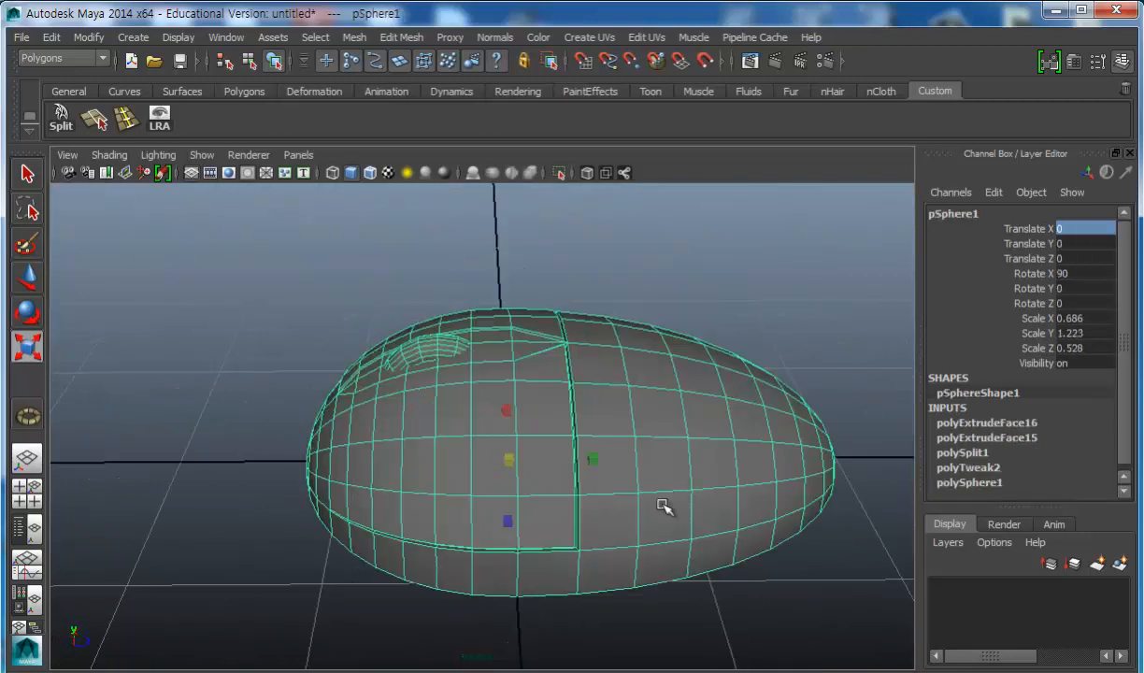
Move the mouse model with its wheel along X past the keyboard's numeric-keypad end, to about 37.579 in Translate X.
right_click_drag(670, 498, 504, 462, "alt")
left_click_drag(505, 463, 421, 506, "alt")
right_click_drag(635, 495, 547, 492, "alt")
left_click_drag(654, 481, 560, 487, "alt")
middle_click_drag(522, 455, 371, 439, "alt")
key("w")
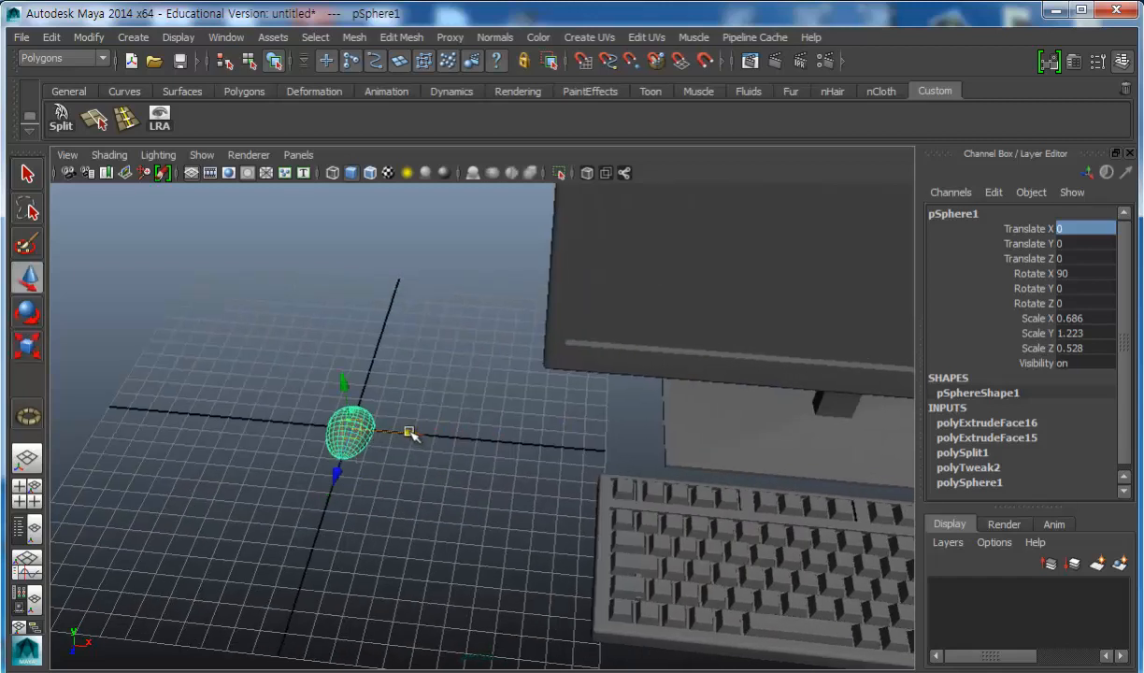
left_click_drag(409, 431, 958, 464)
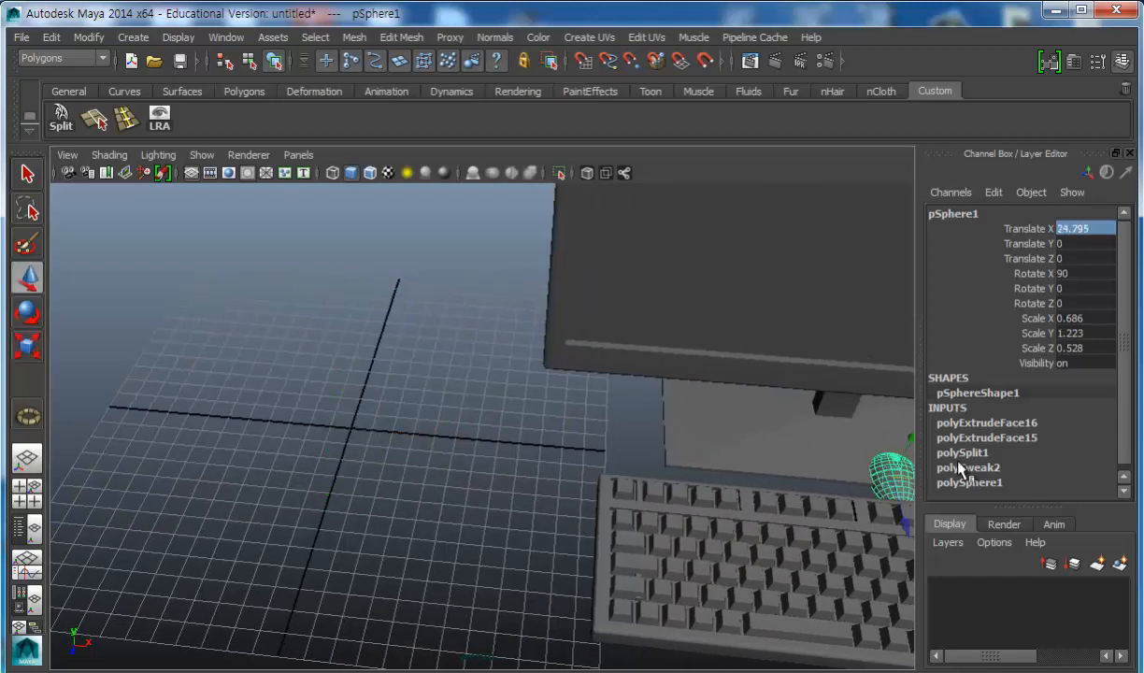
middle_click_drag(838, 485, 466, 447, "alt")
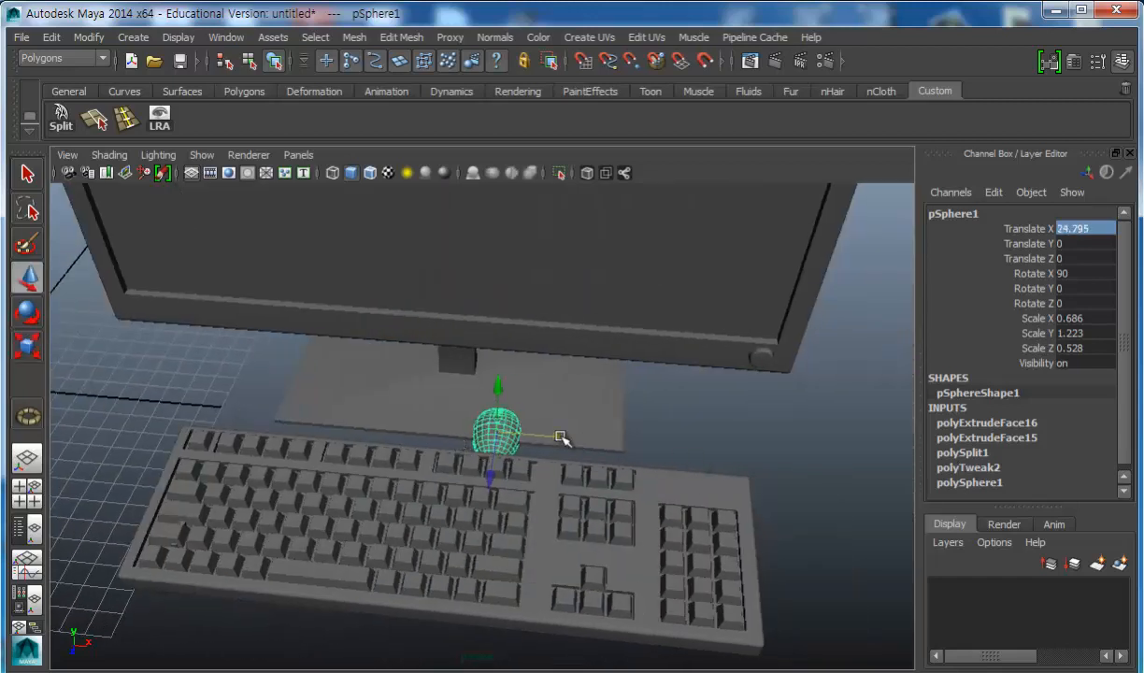
left_click_drag(563, 439, 848, 459)
middle_click_drag(848, 459, 719, 378, "alt")
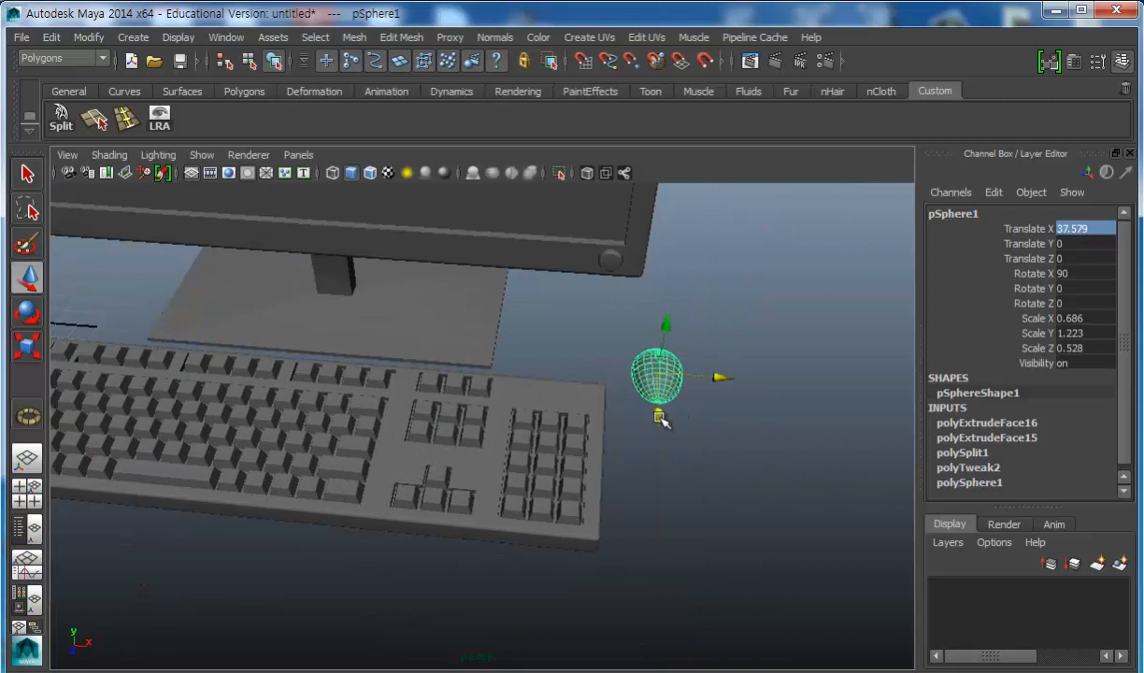
Bring the mouse model forward beside the keyboard's numeric keypad, to about 5.438 in Translate Z.
left_click_drag(658, 417, 656, 519)
left_click_drag(582, 412, 612, 474, "alt")
middle_click_drag(707, 544, 555, 433, "alt")
mouse_move(591, 421)
left_mouse_down()
mouse_move(653, 419)
mouse_move(604, 421)
left_mouse_up()
Enlarge the mouse model uniformly to a scale of about 1.063, 1.893, 0.817 and place it at about 39.717 in Translate X.
key("r")
right_click_drag(602, 422, 549, 436, "alt")
left_click_drag(549, 435, 472, 409, "alt")
key("w")
left_click_drag(589, 409, 663, 400, "alt")
left_click_drag(501, 406, 485, 404, "alt")
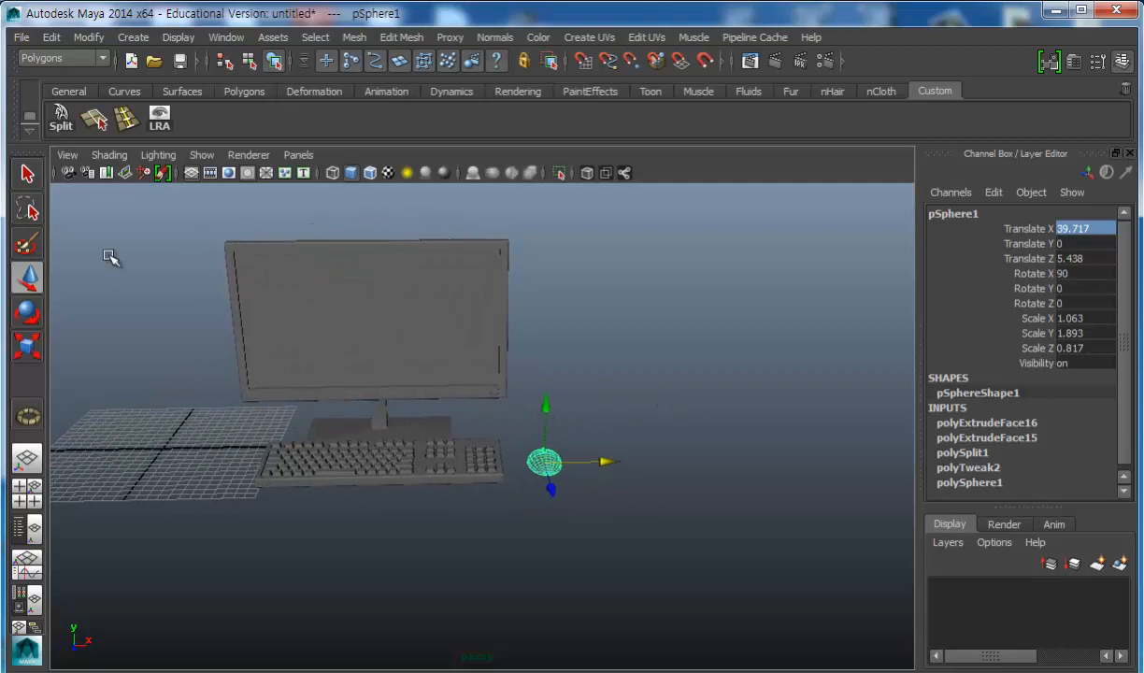
Select the mouse model as an object and switch it to edge selection.
right_click_drag(109, 257, 37, 265)
right_click_drag(549, 460, 624, 438)
left_click(544, 464)
left_click_drag(544, 465, 332, 420, "alt")
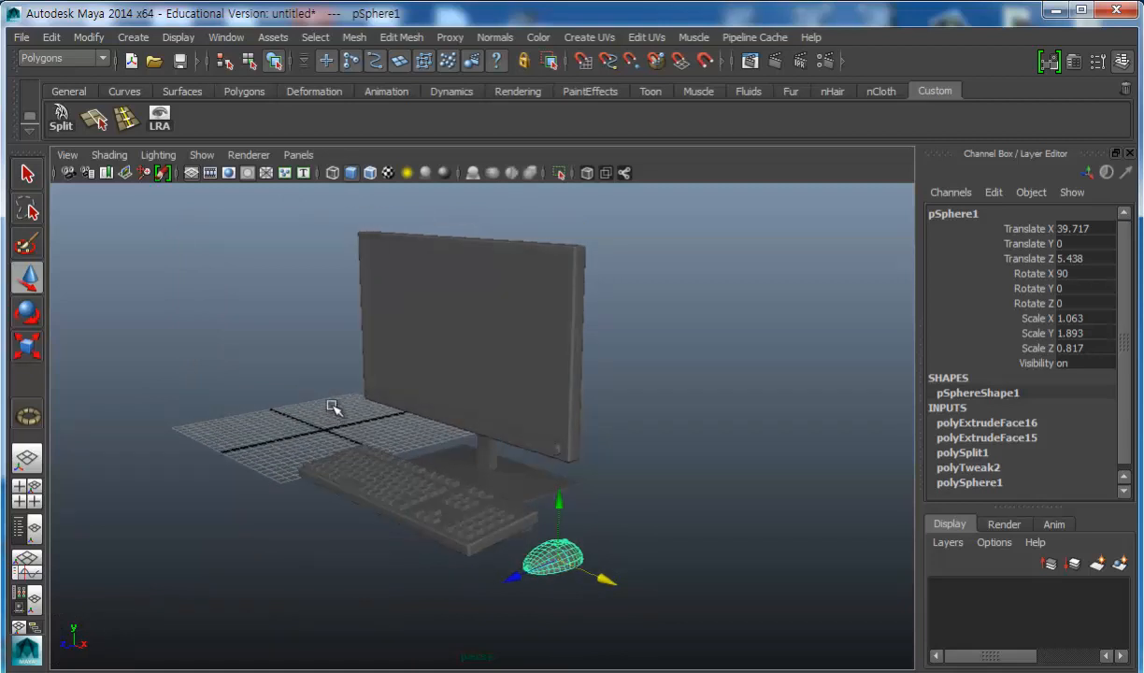
key("F10")
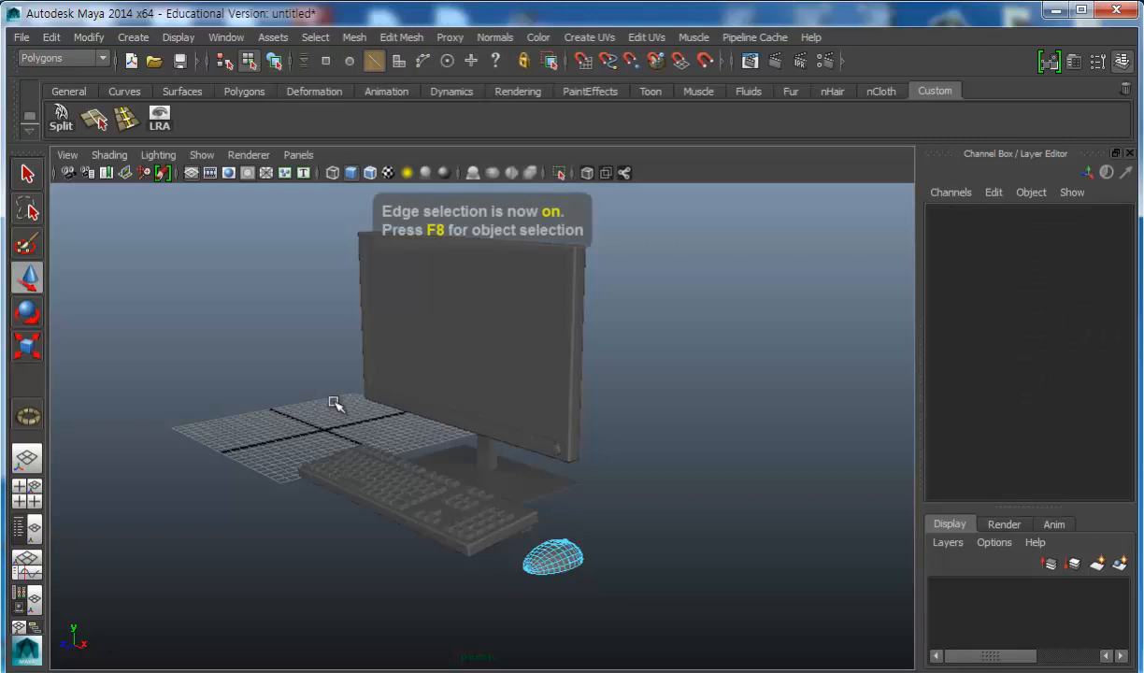